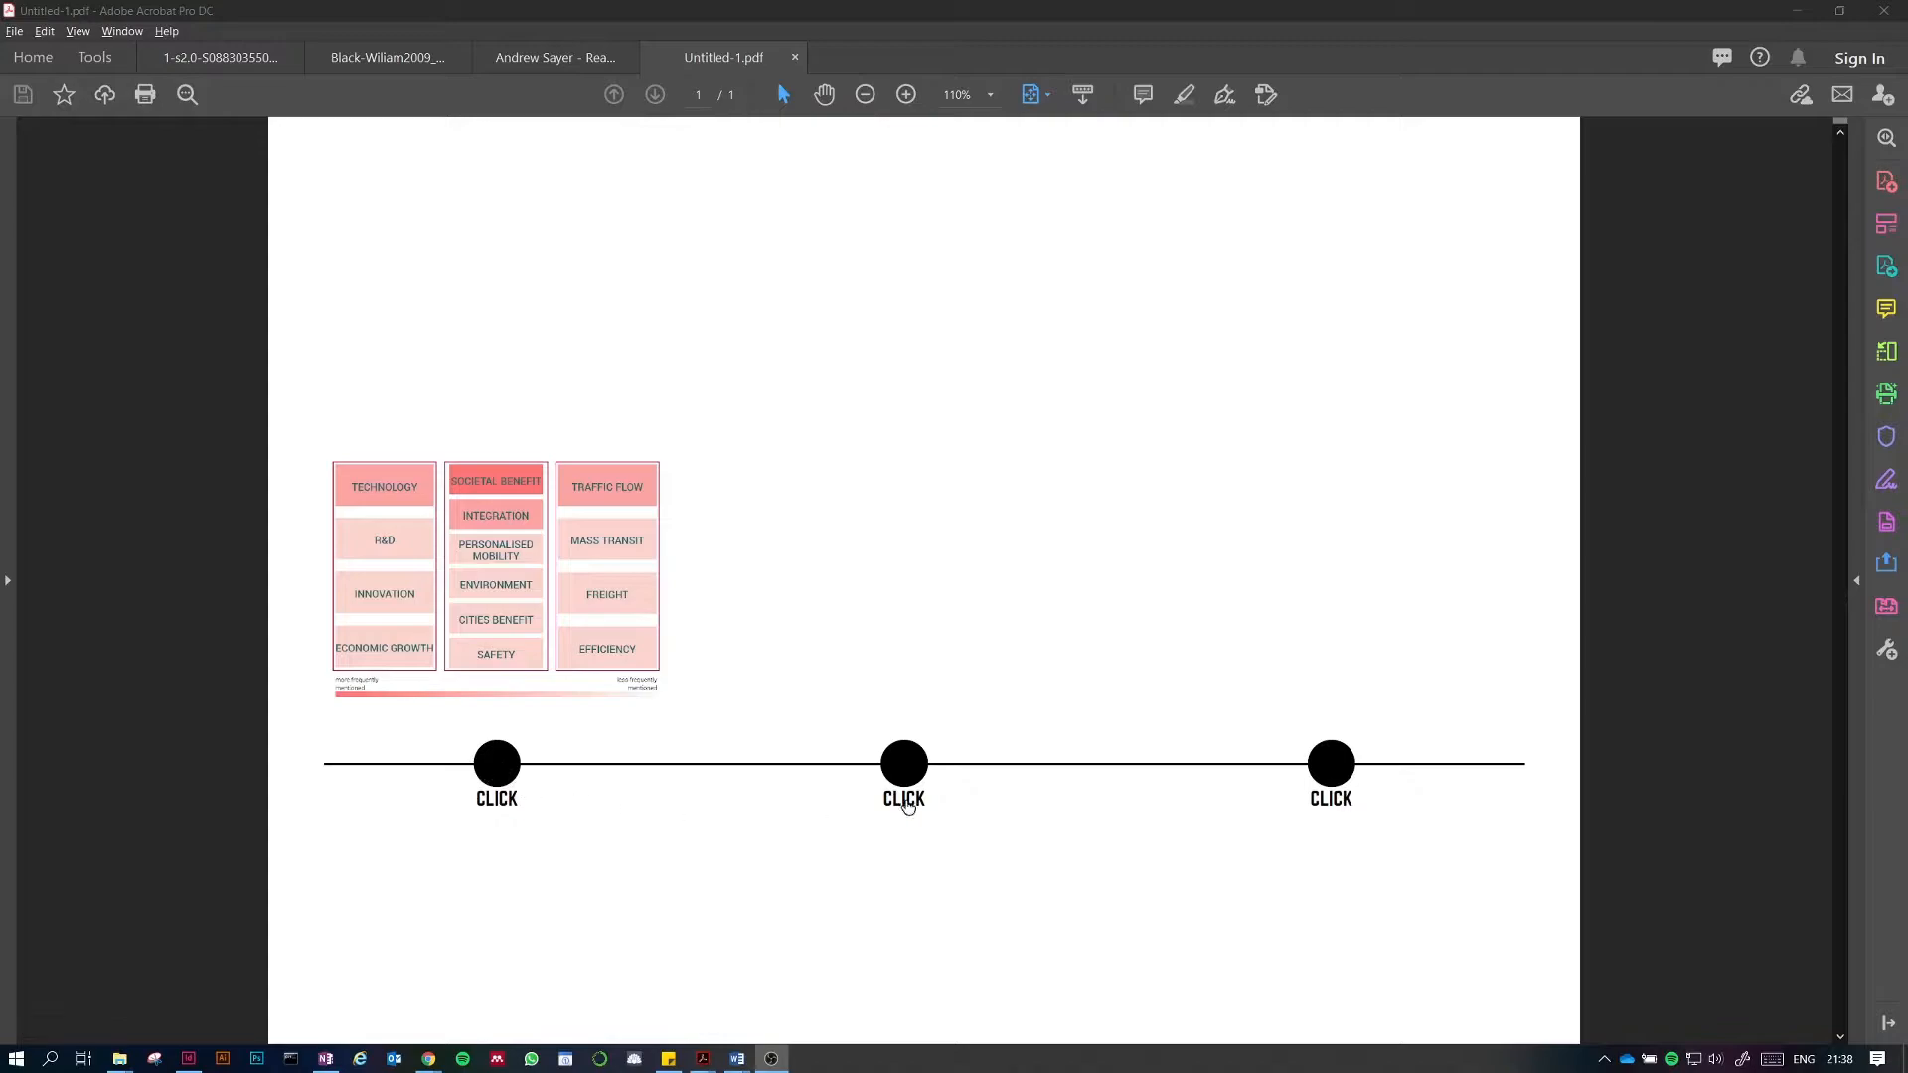
Step: Preview the finished PDF by toggling the three CLICK buttons to show and hide their diagrams
{"action": "left_click", "coordinate": [900, 765]}
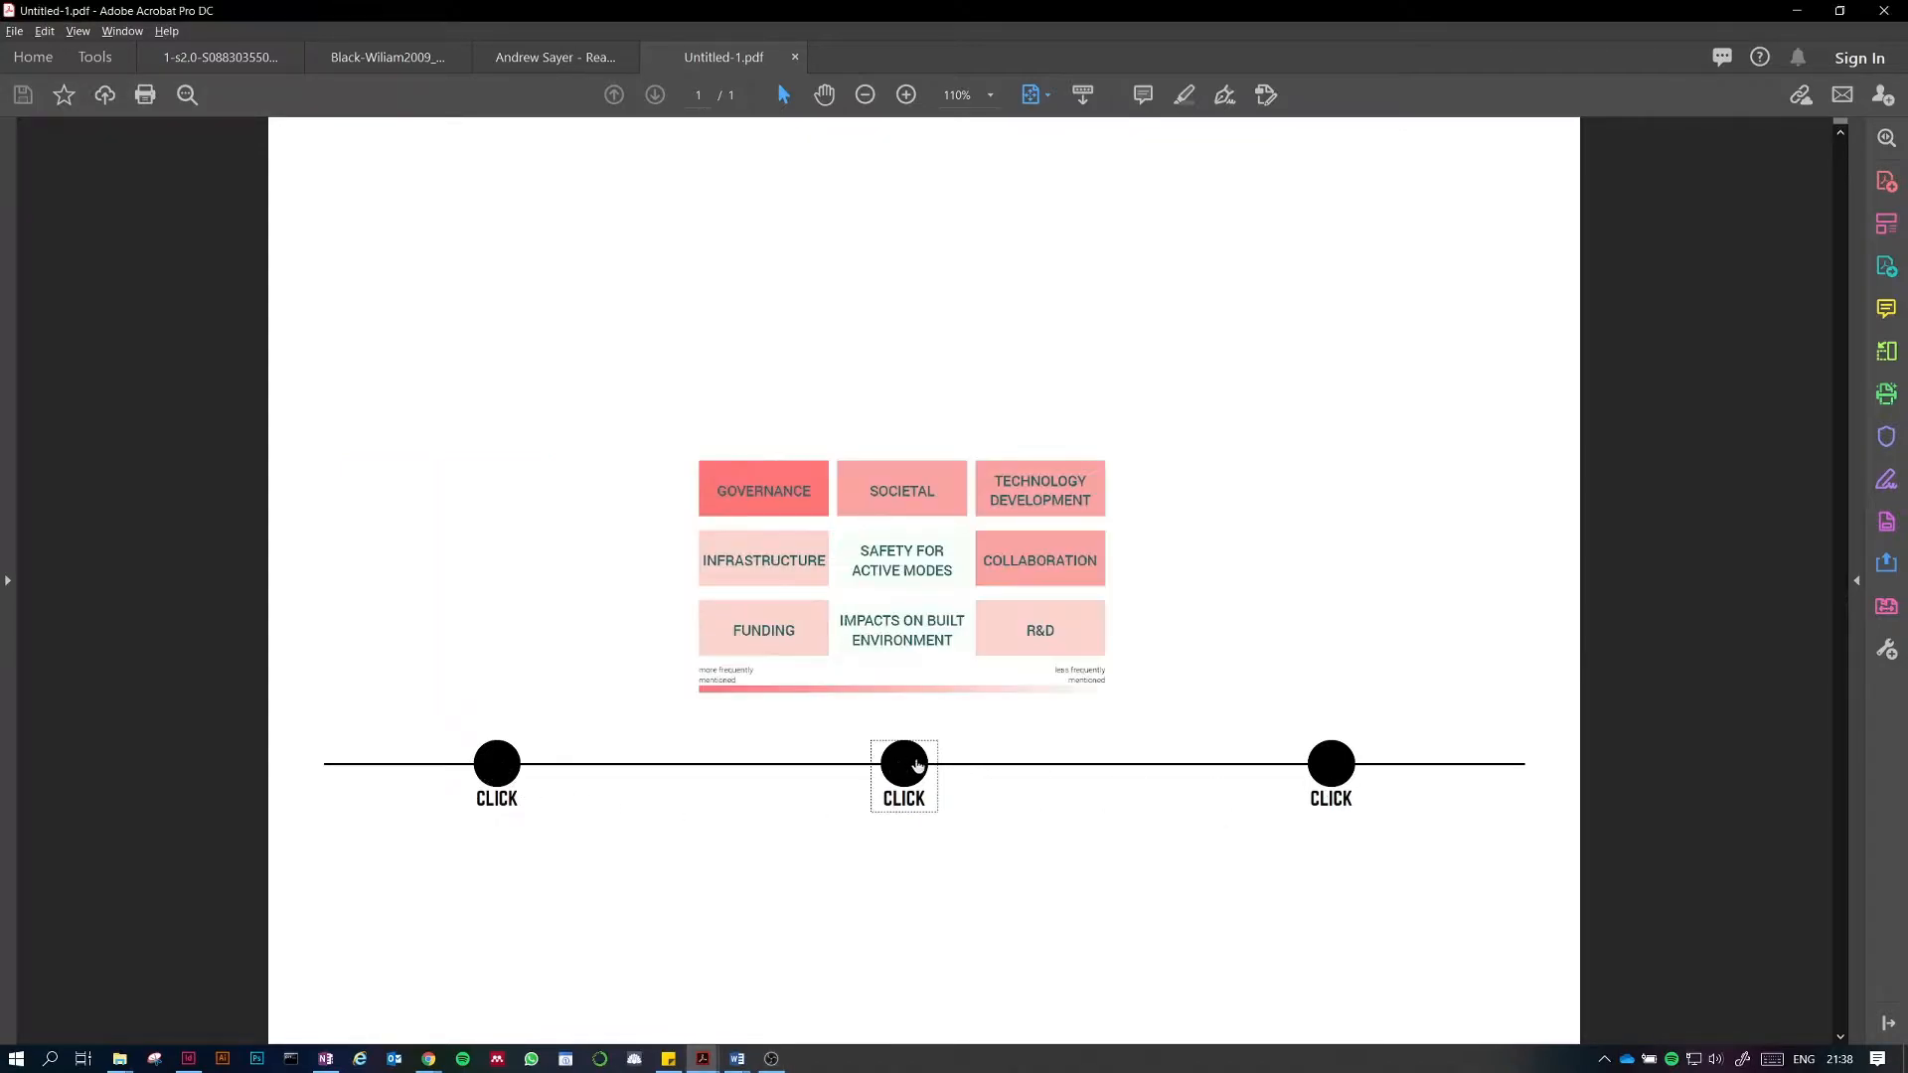
{"action": "left_click", "coordinate": [1330, 774]}
{"action": "left_click", "coordinate": [874, 769]}
{"action": "left_click", "coordinate": [502, 769]}
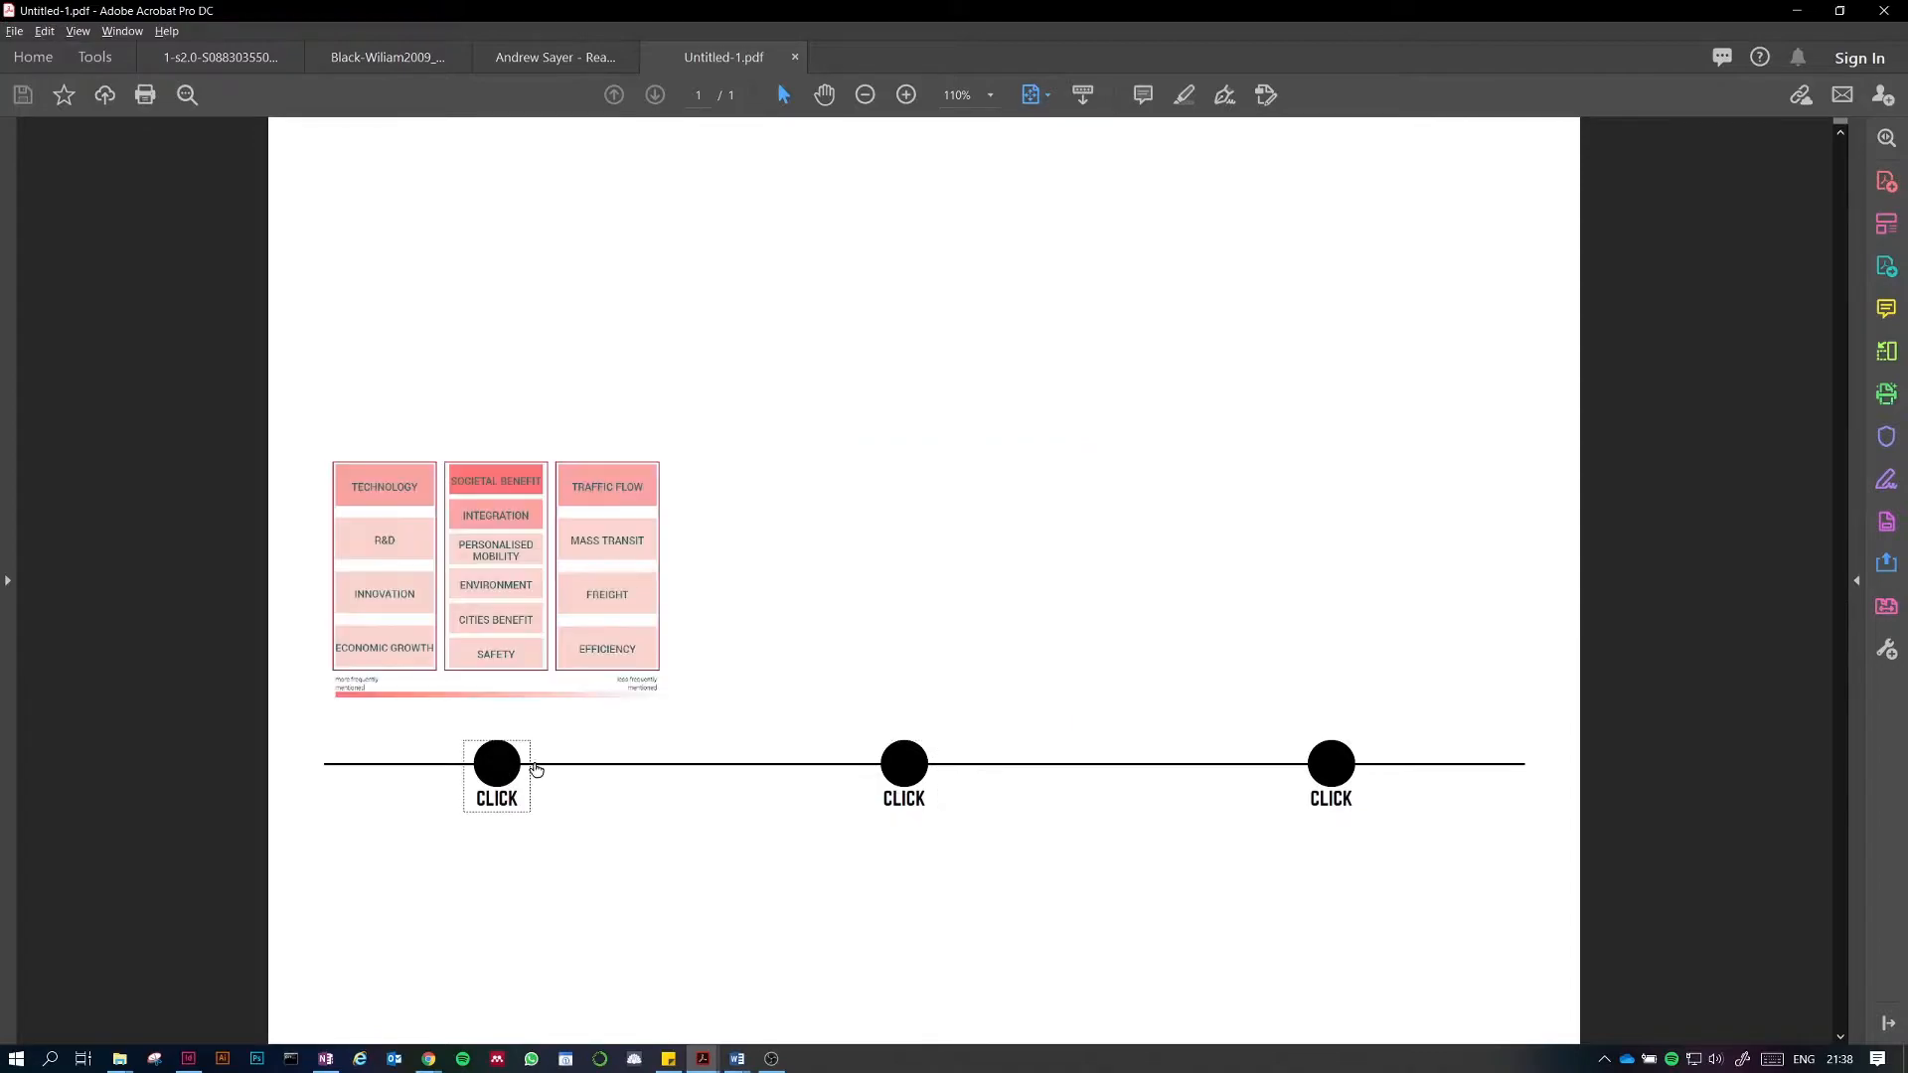
{"action": "left_click", "coordinate": [907, 766]}
{"action": "left_click", "coordinate": [1337, 770]}
{"action": "left_click", "coordinate": [515, 766]}
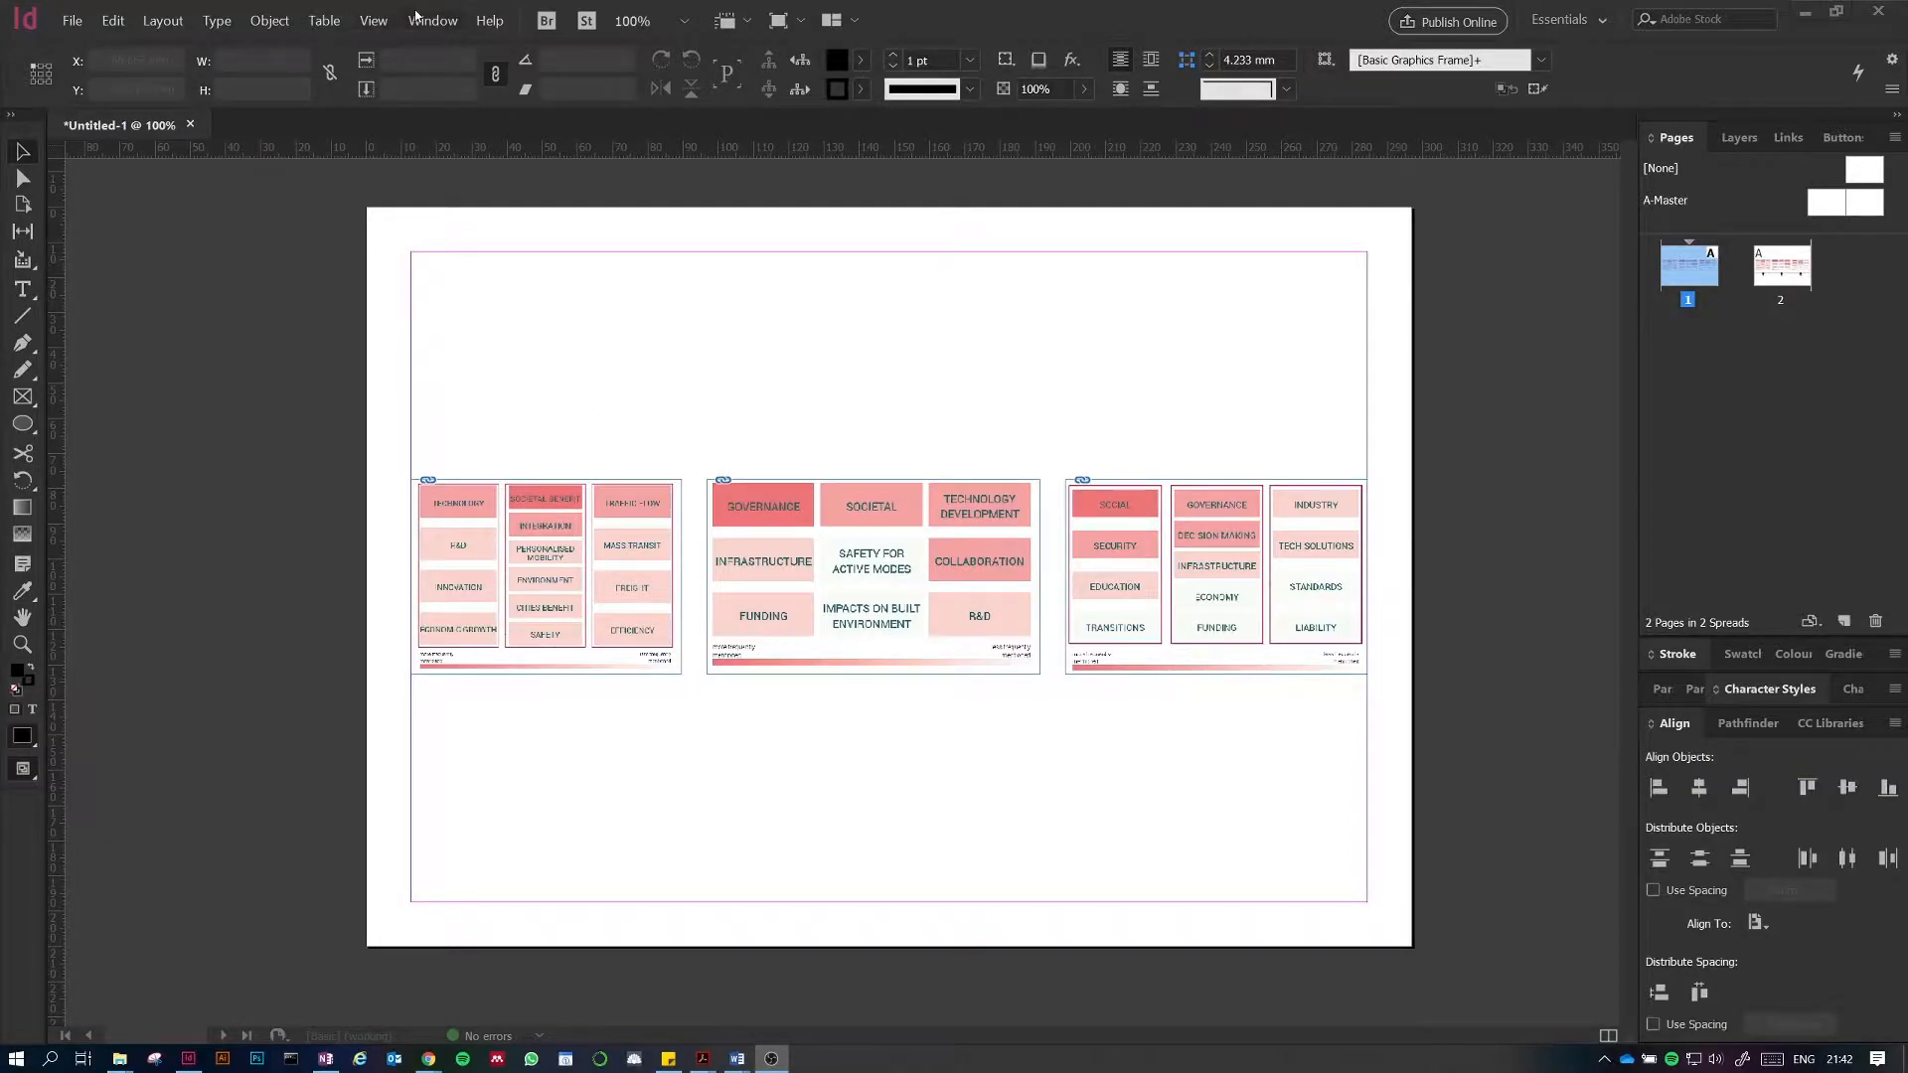
Step: Switch to InDesign and open the Buttons and Forms panel
{"action": "left_click", "coordinate": [595, 341]}
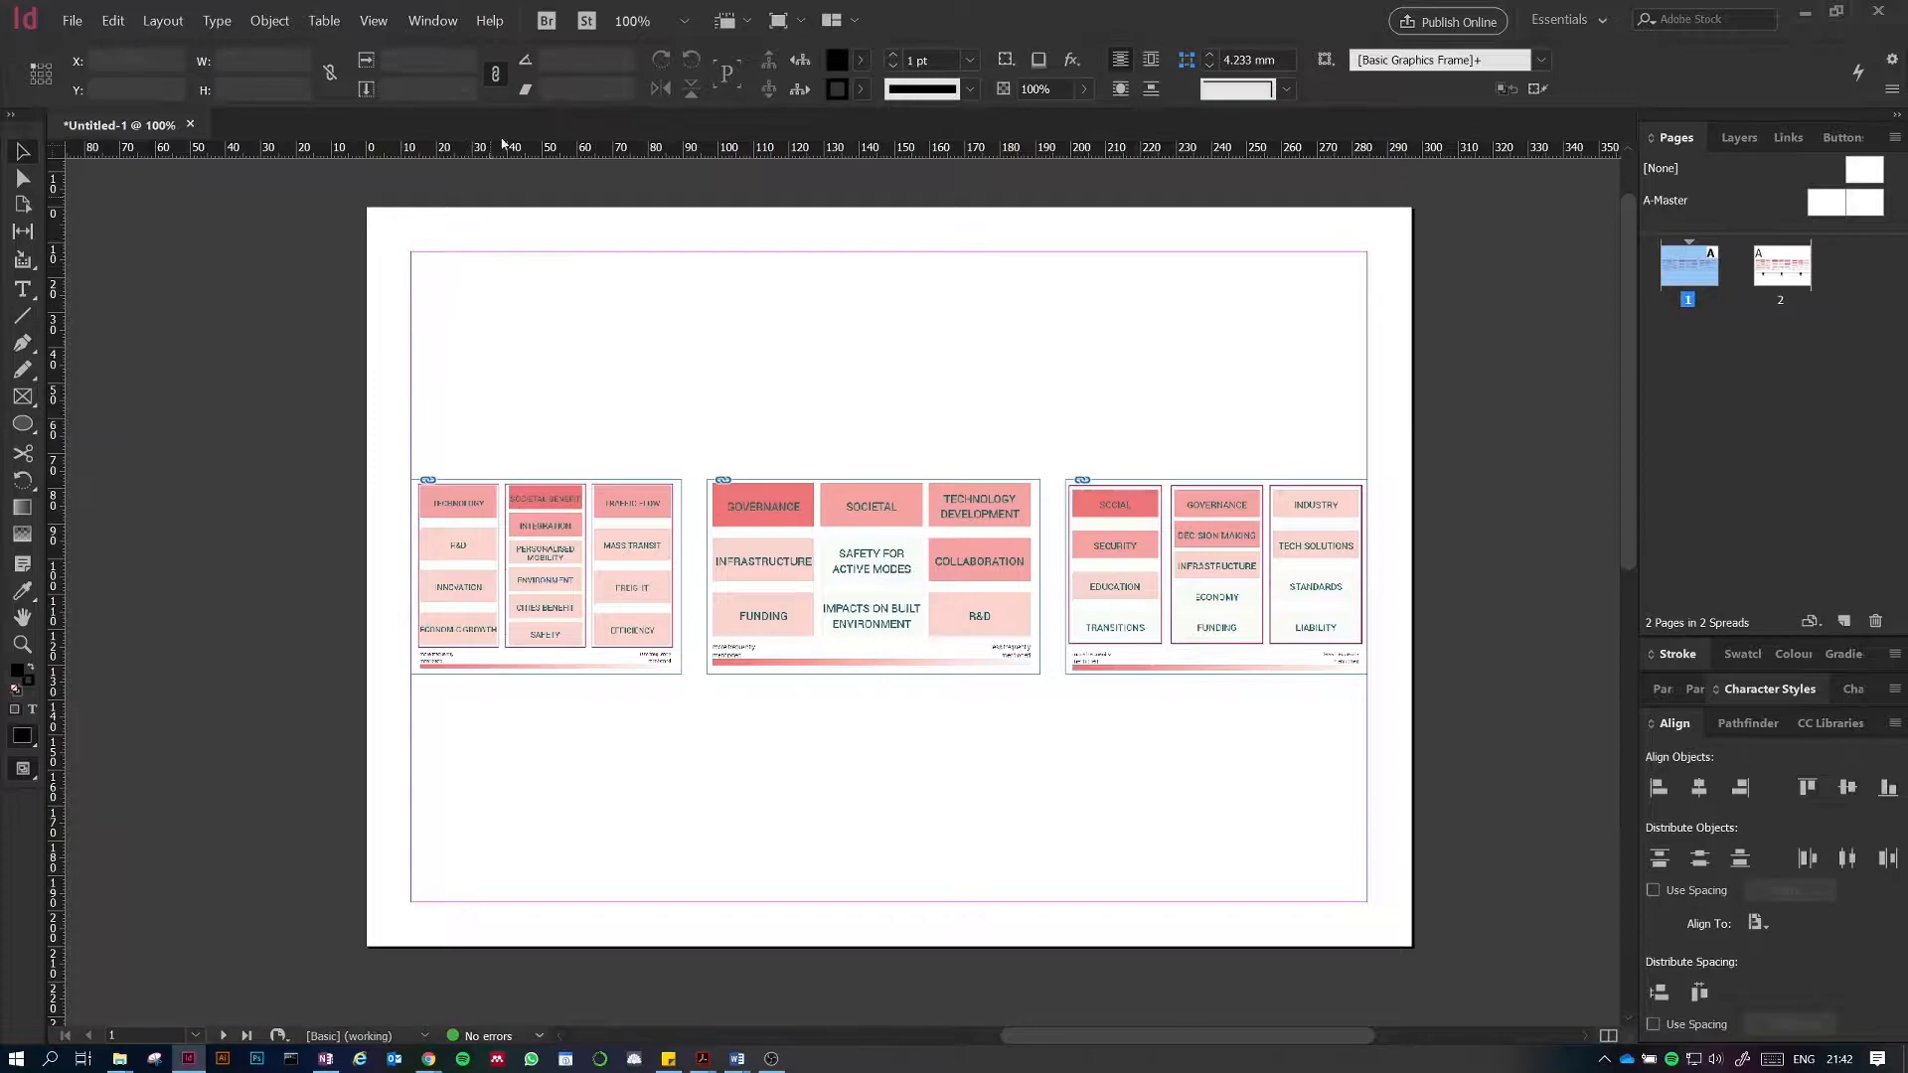
{"action": "left_click", "coordinate": [431, 22]}
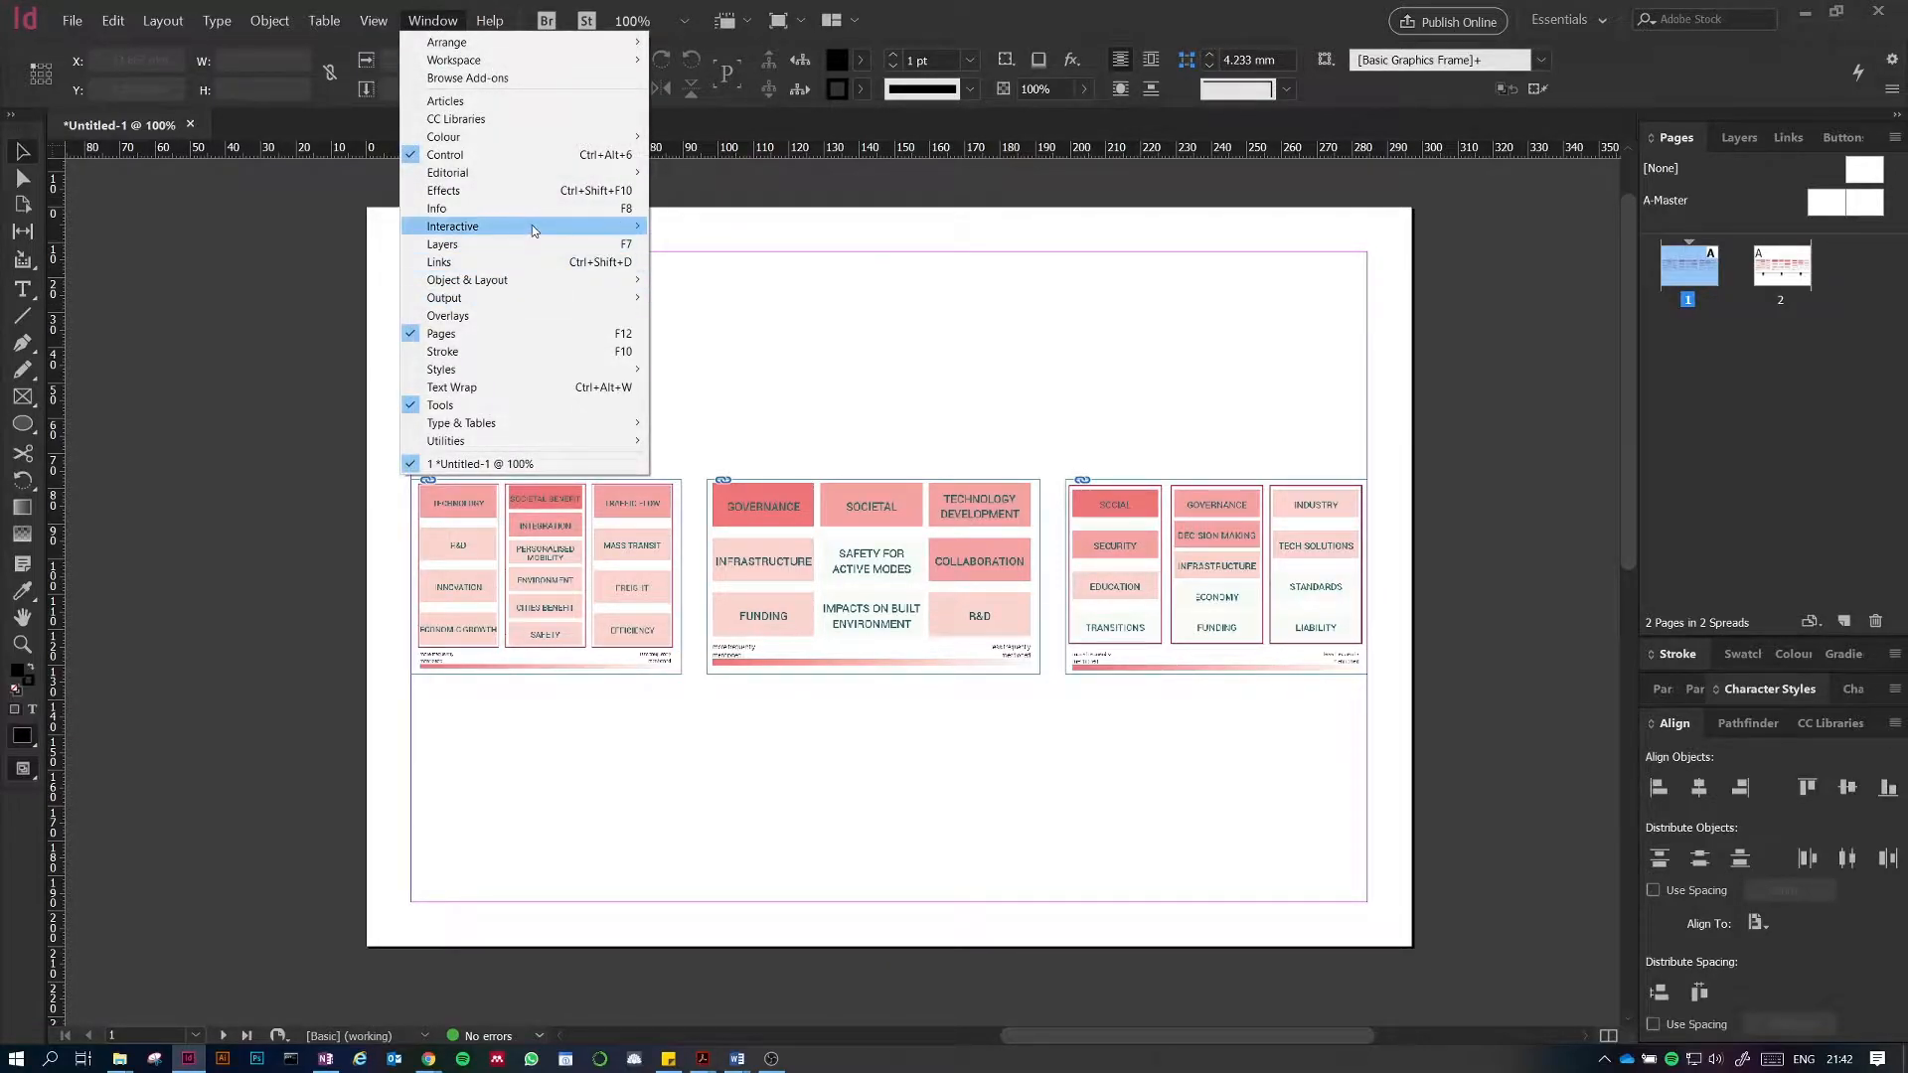
{"action": "mouse_move", "coordinate": [554, 233]}
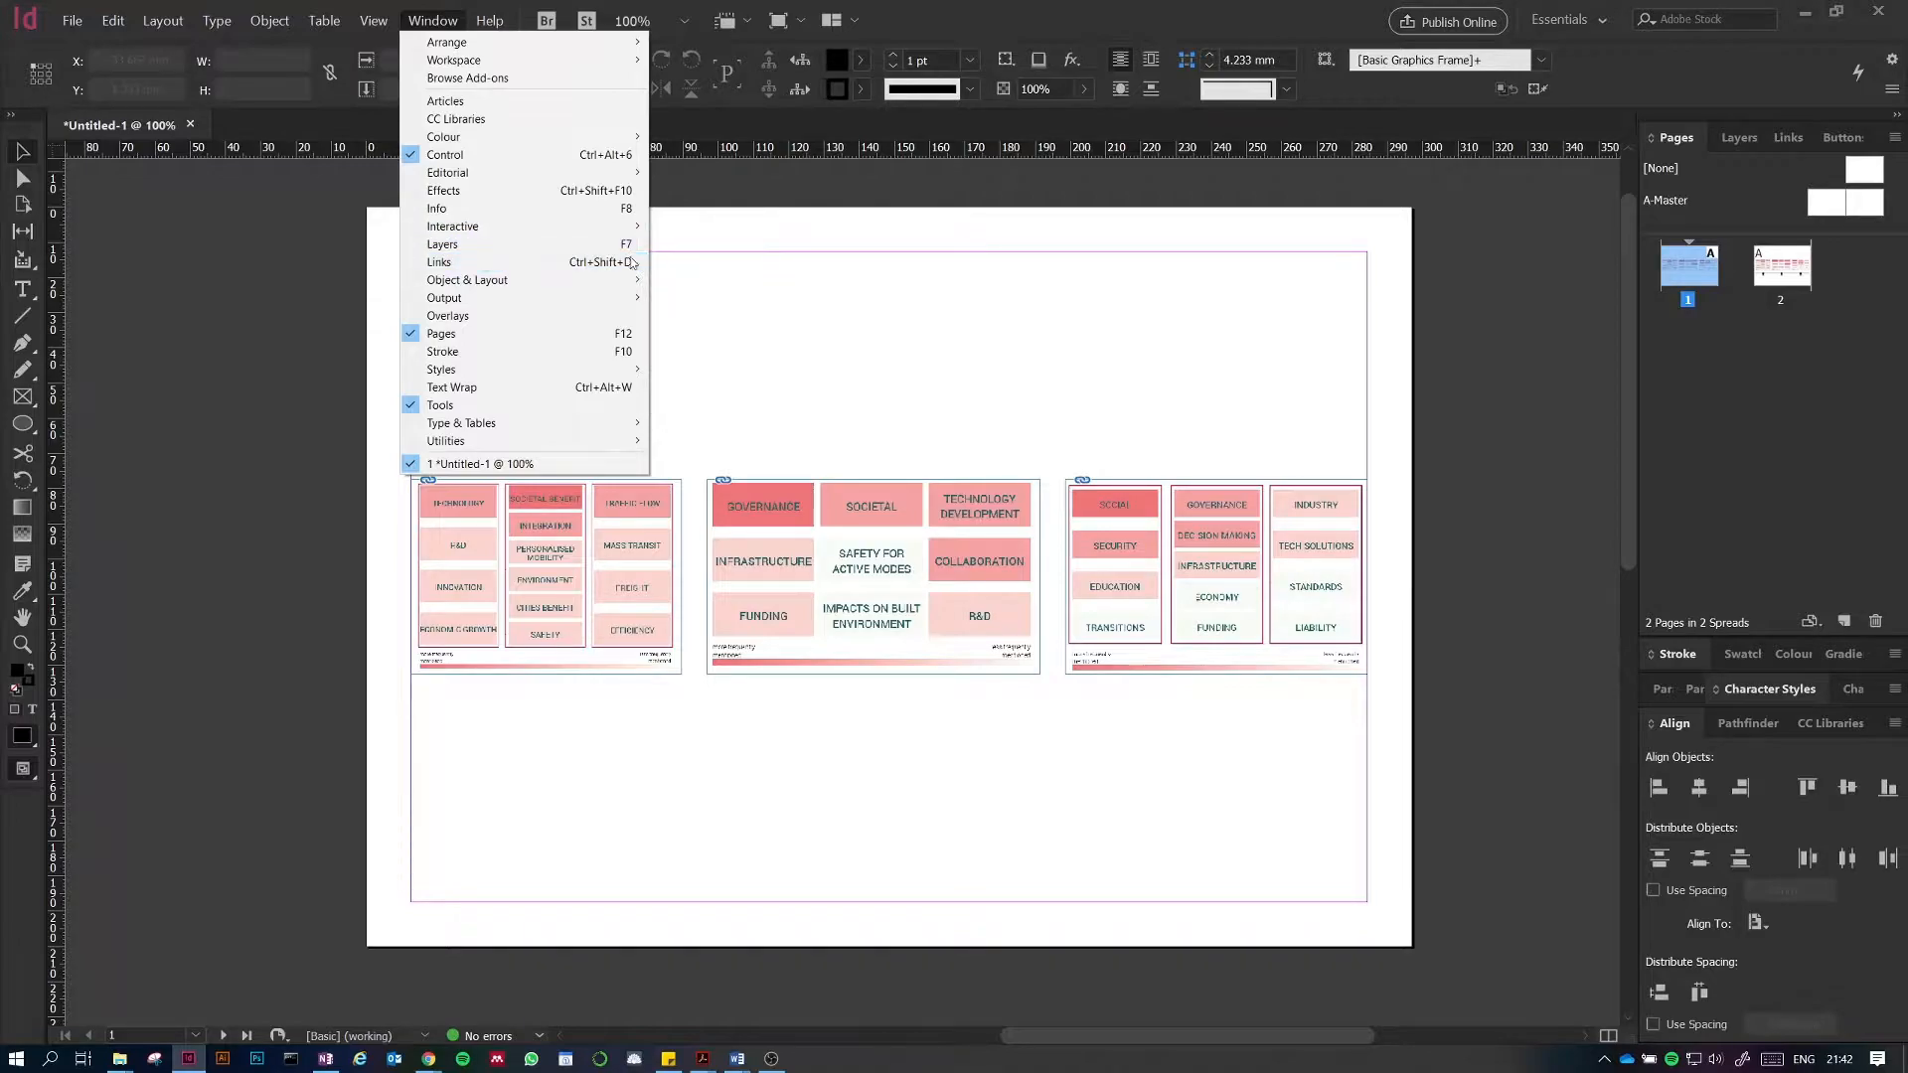
{"action": "mouse_move", "coordinate": [641, 226]}
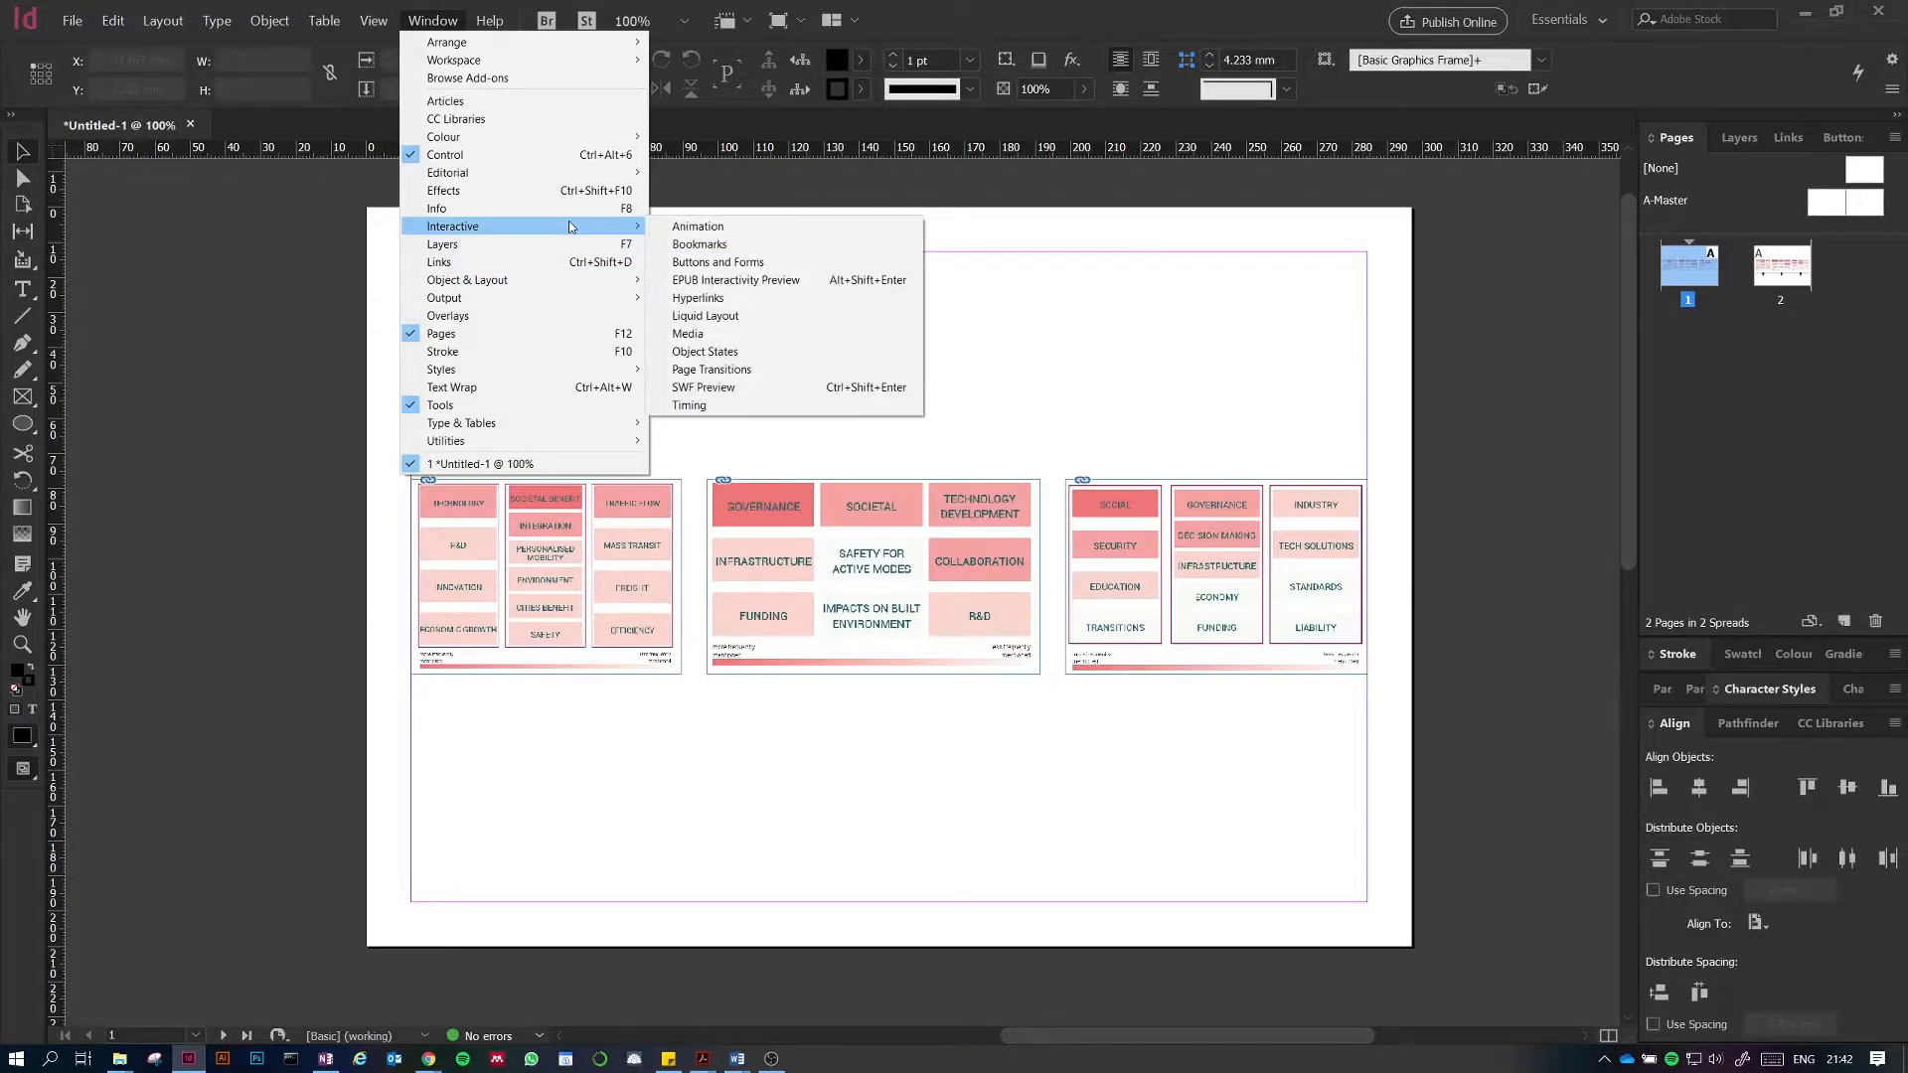
{"action": "left_click", "coordinate": [761, 262]}
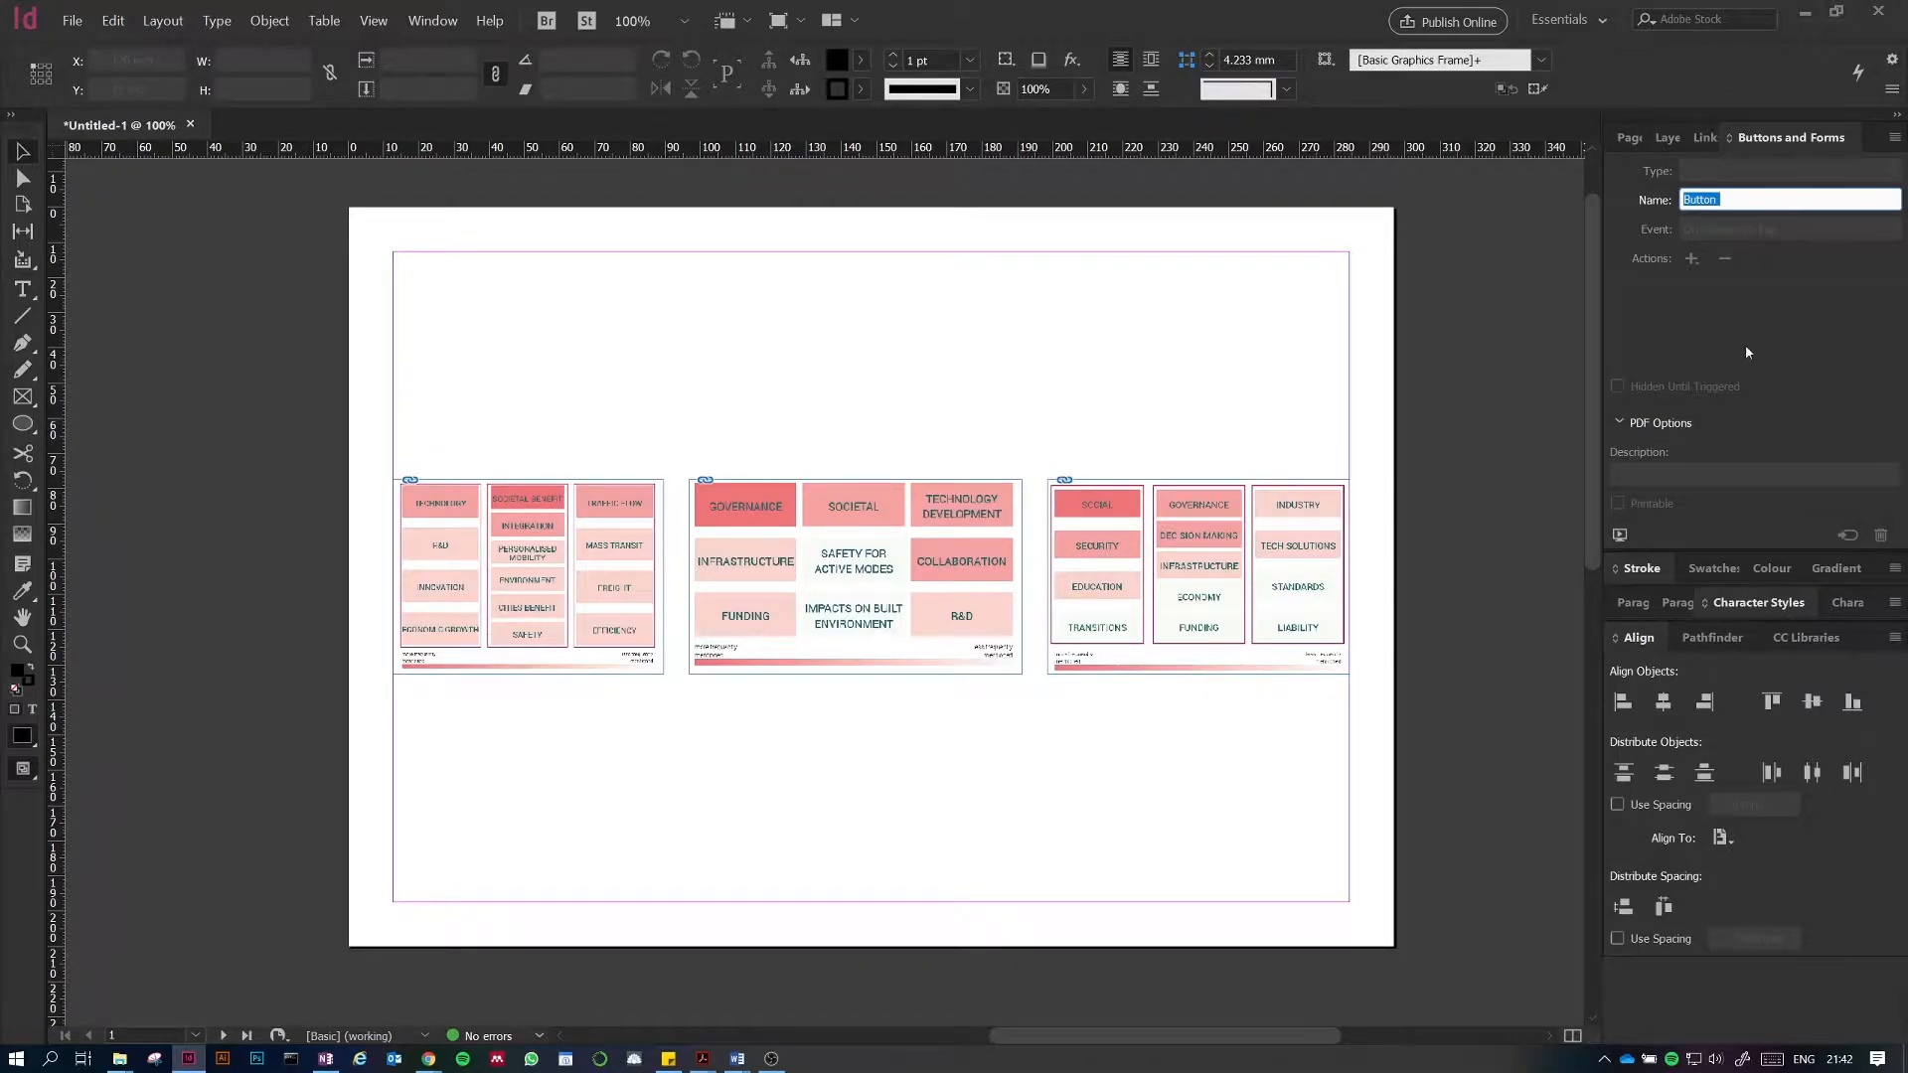
Step: Draw a small black circle below the first diagram with the Ellipse tool
{"action": "left_click", "coordinate": [902, 341]}
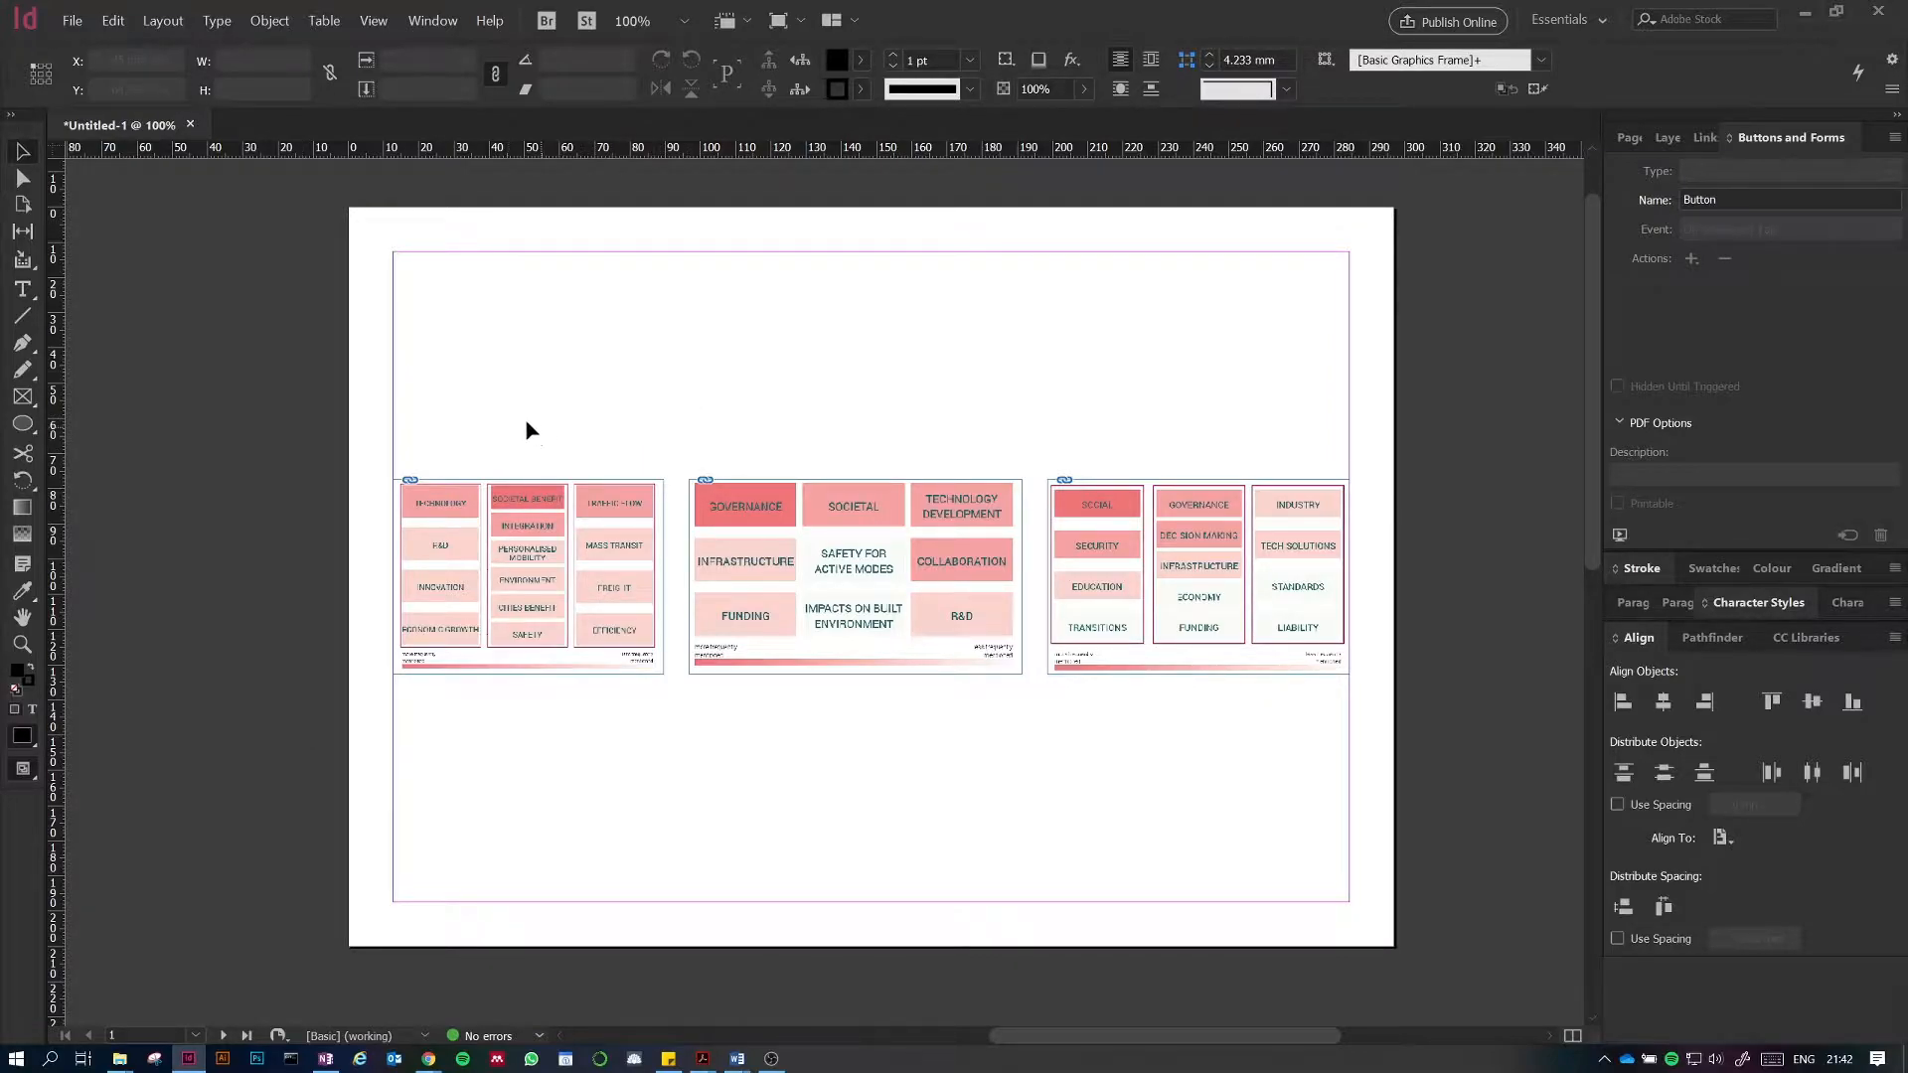
{"action": "left_click", "coordinate": [528, 578]}
{"action": "left_click", "coordinate": [22, 424]}
{"action": "mouse_move", "coordinate": [486, 707]}
{"action": "left_mouse_down"}
{"action": "mouse_move", "coordinate": [567, 747]}
{"action": "mouse_move", "coordinate": [529, 732]}
{"action": "left_mouse_up"}
{"action": "key", "text": "v"}
{"action": "left_click", "coordinate": [681, 777]}
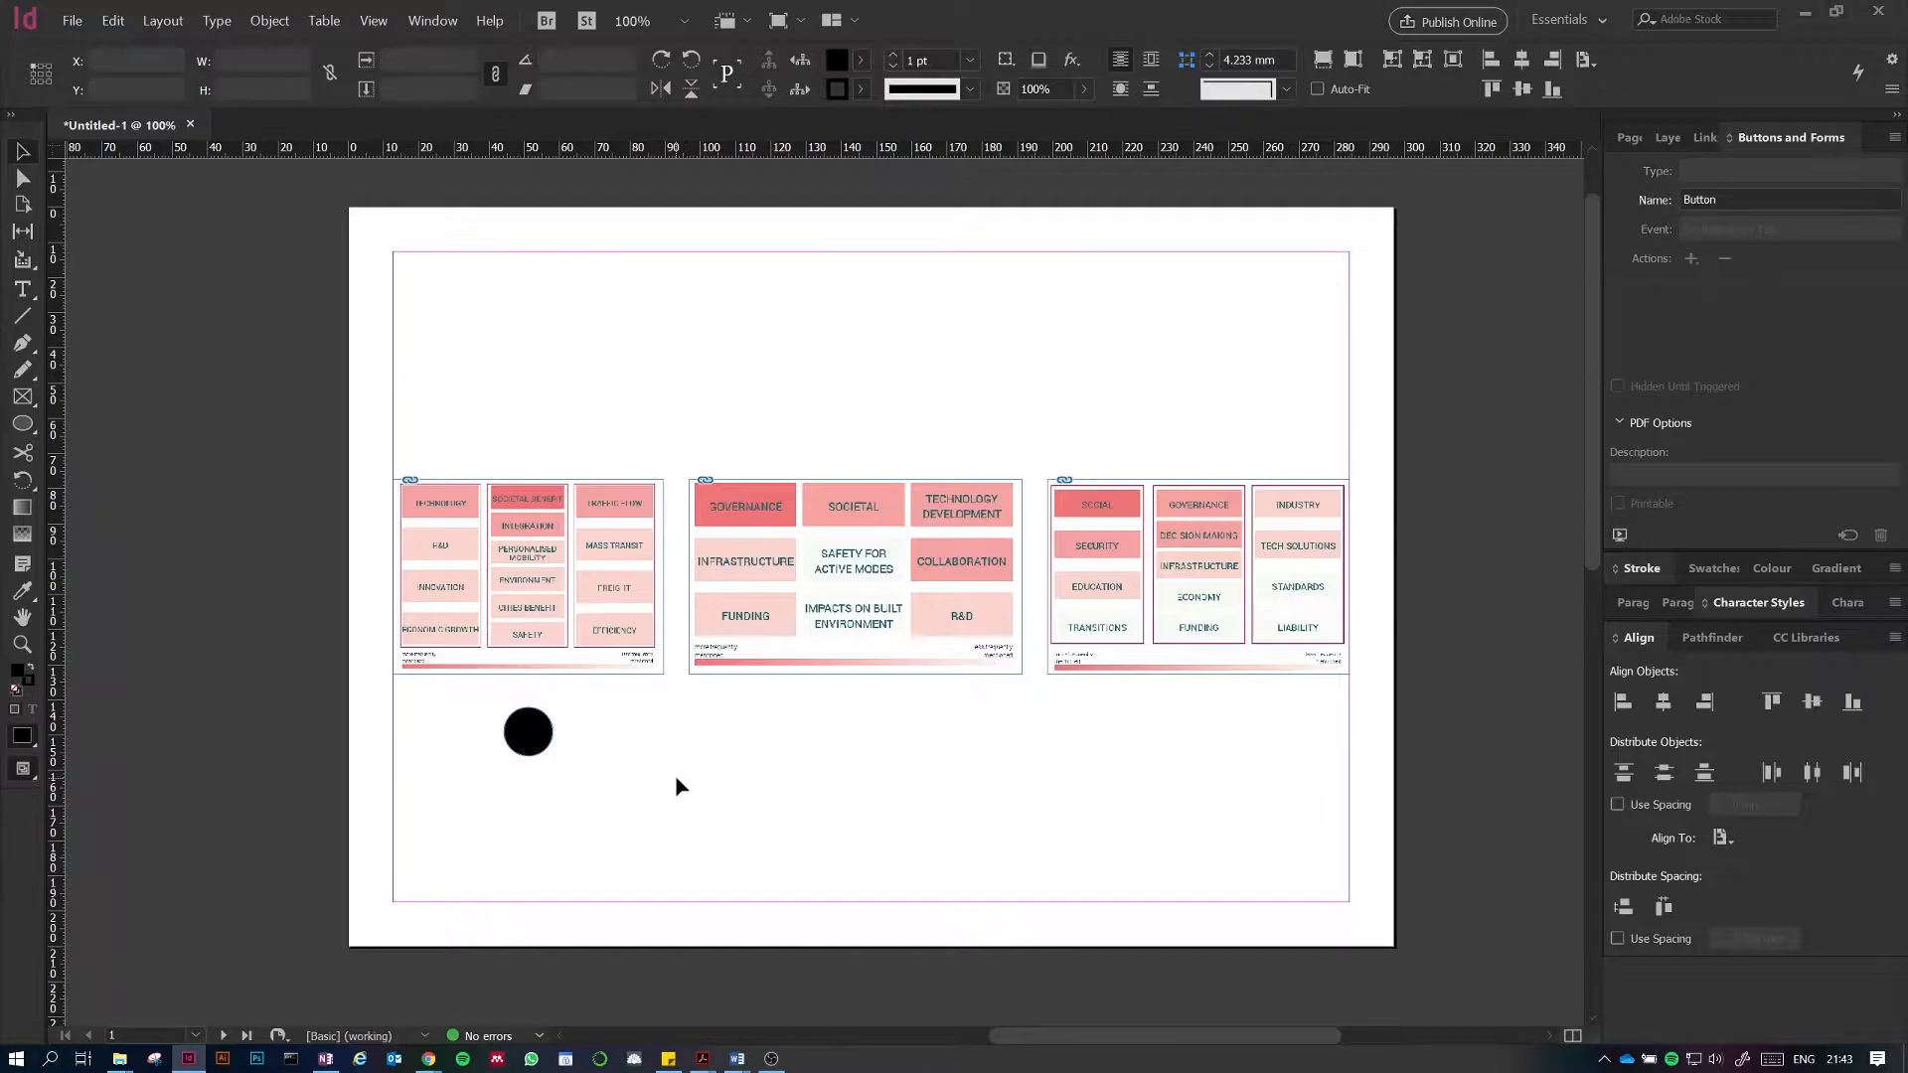
Step: Create a text frame under the circle containing the word CLICK
{"action": "left_click", "coordinate": [18, 295]}
{"action": "left_click_drag", "start_coordinate": [498, 764], "coordinate": [562, 789]}
{"action": "type", "text": "CLICK"}
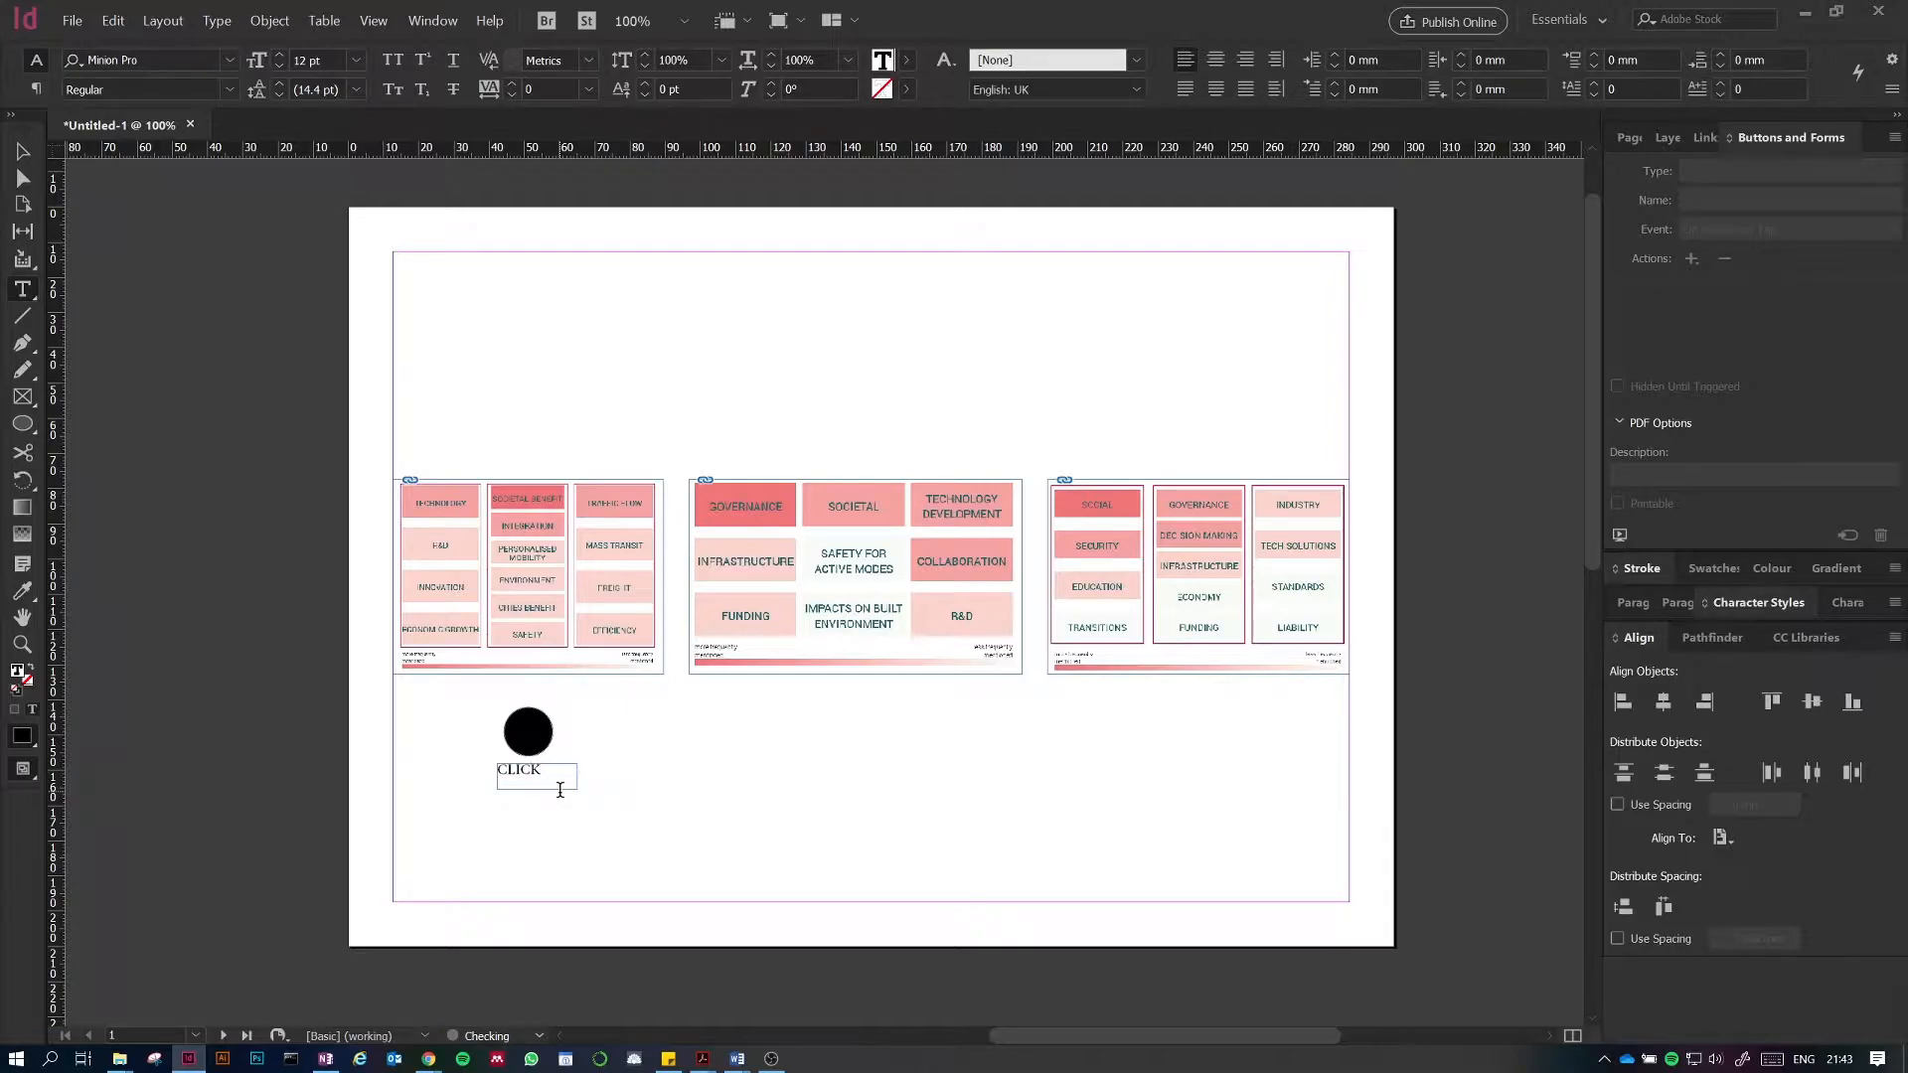
{"action": "key", "text": "Escape"}
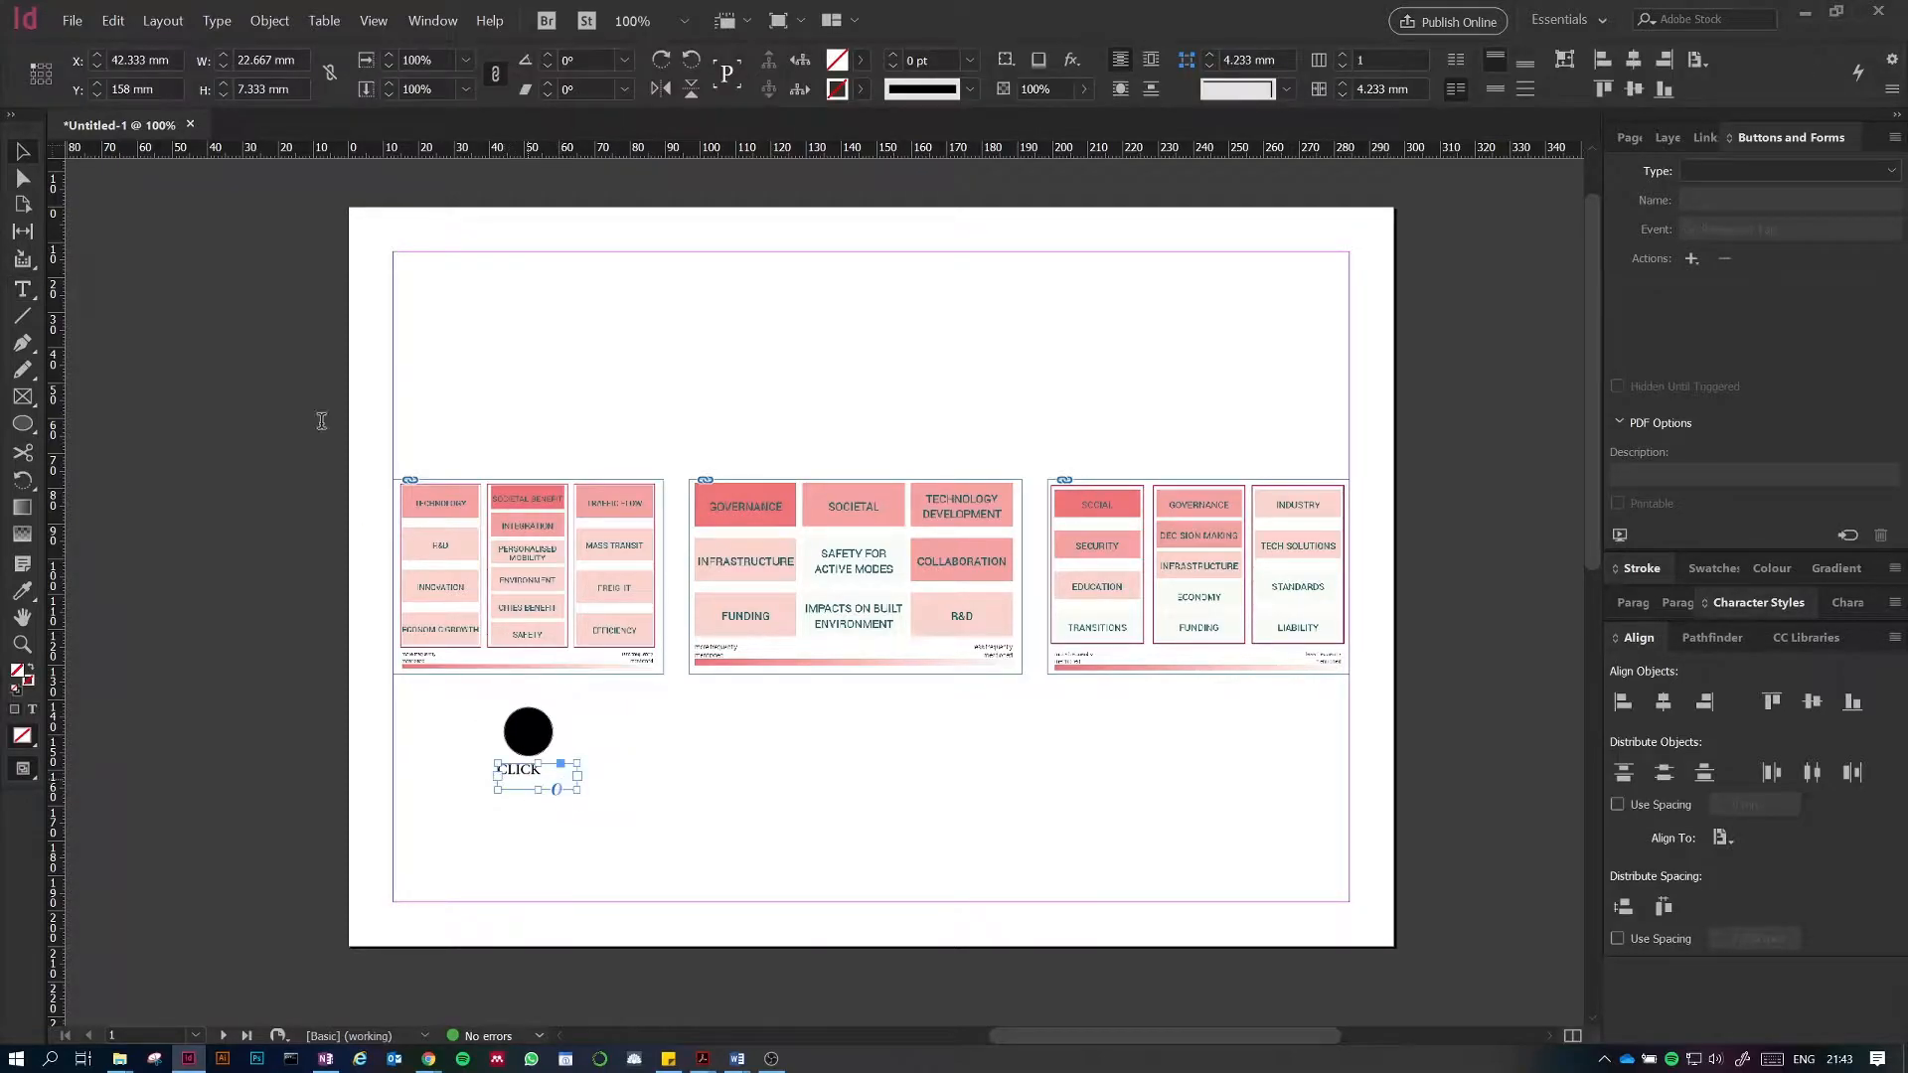
Step: Set the CLICK text's font to Norwester
{"action": "left_click", "coordinate": [152, 60]}
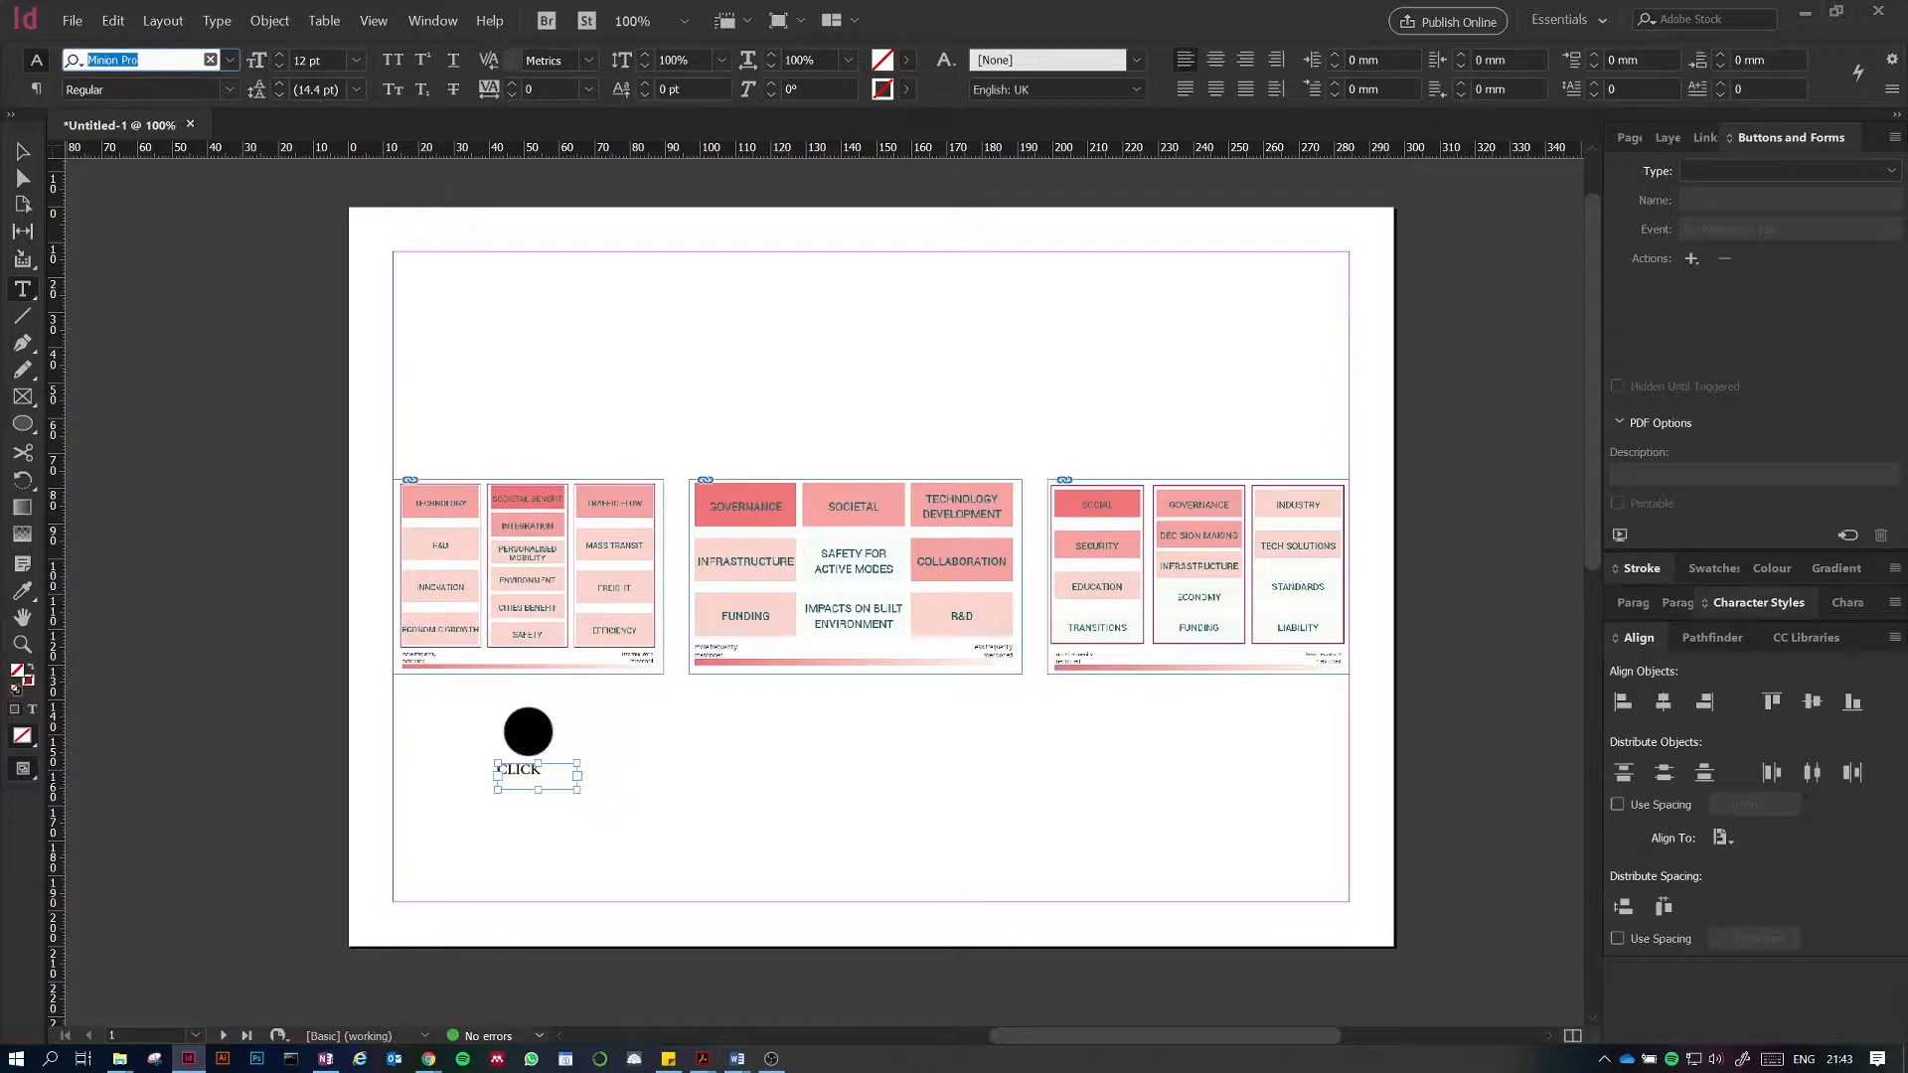
{"action": "type", "text": "norv"}
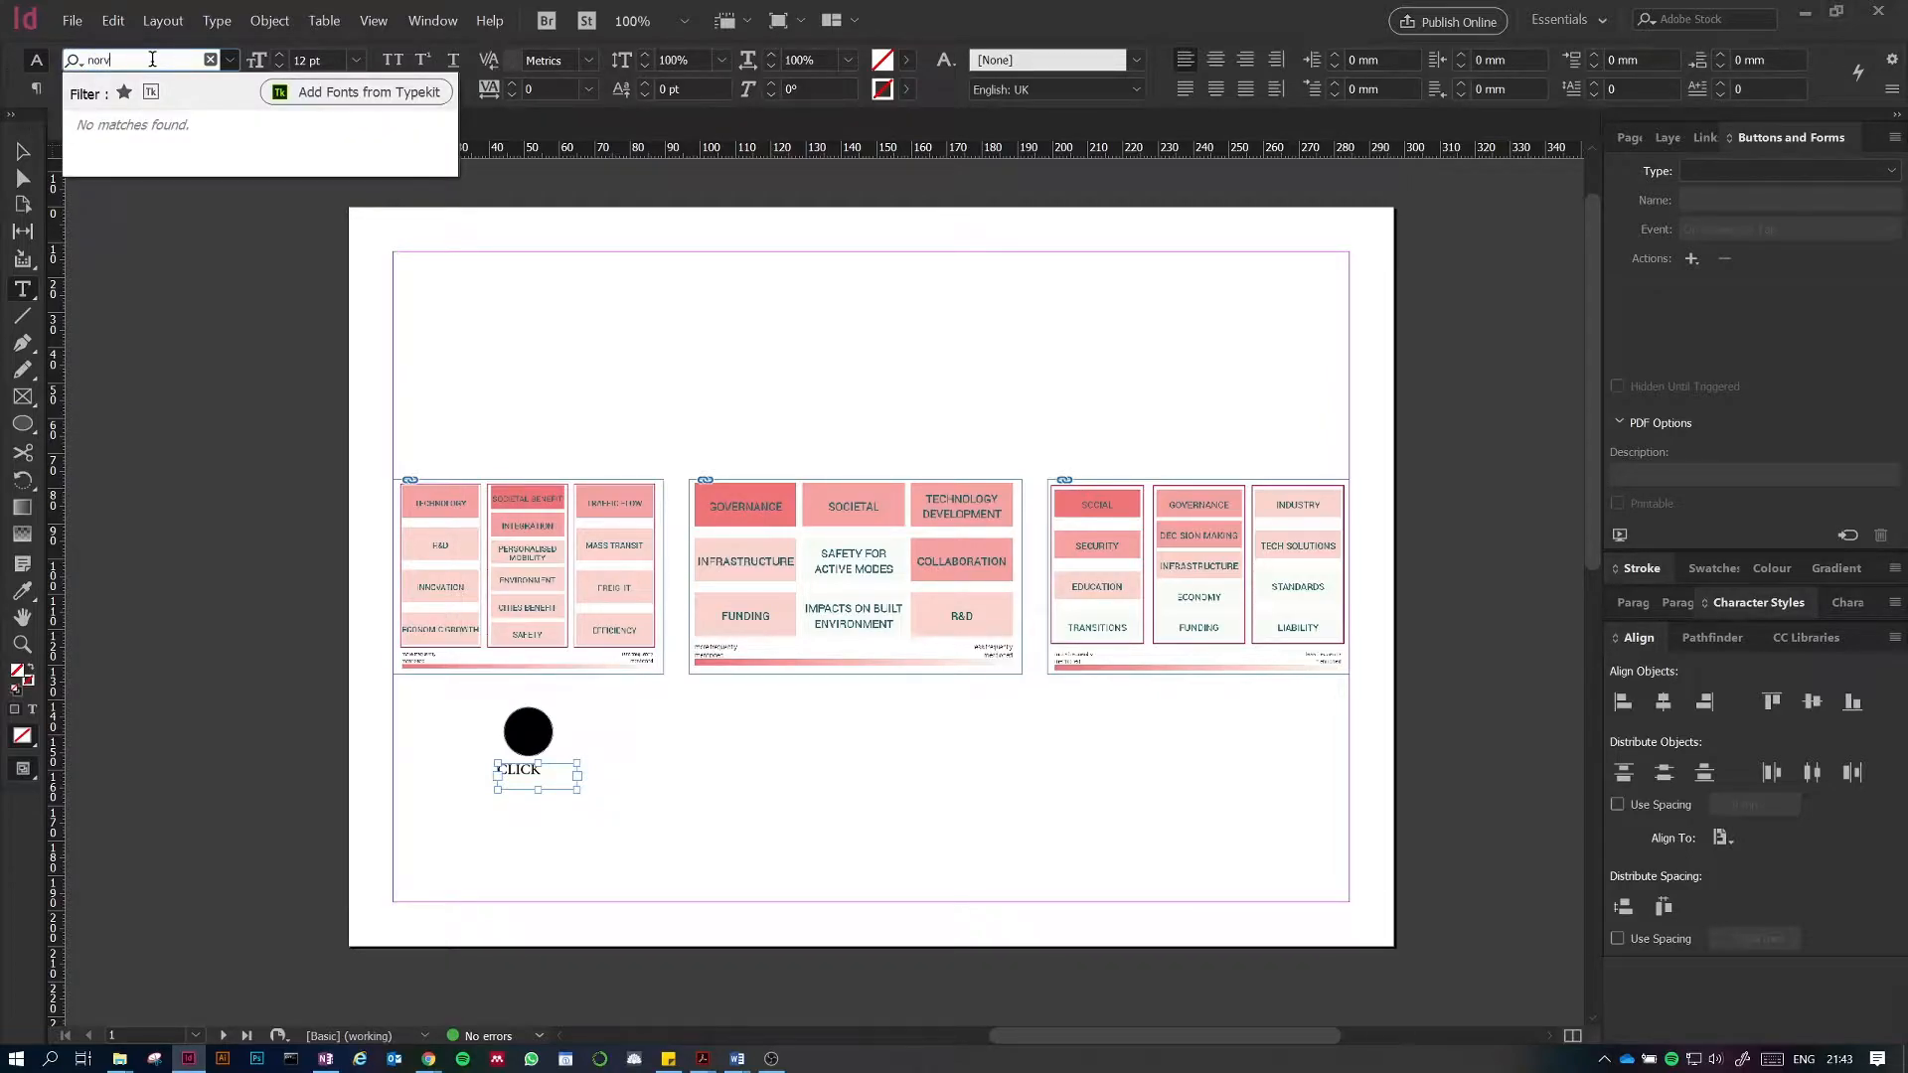
{"action": "key", "text": "BackSpace"}
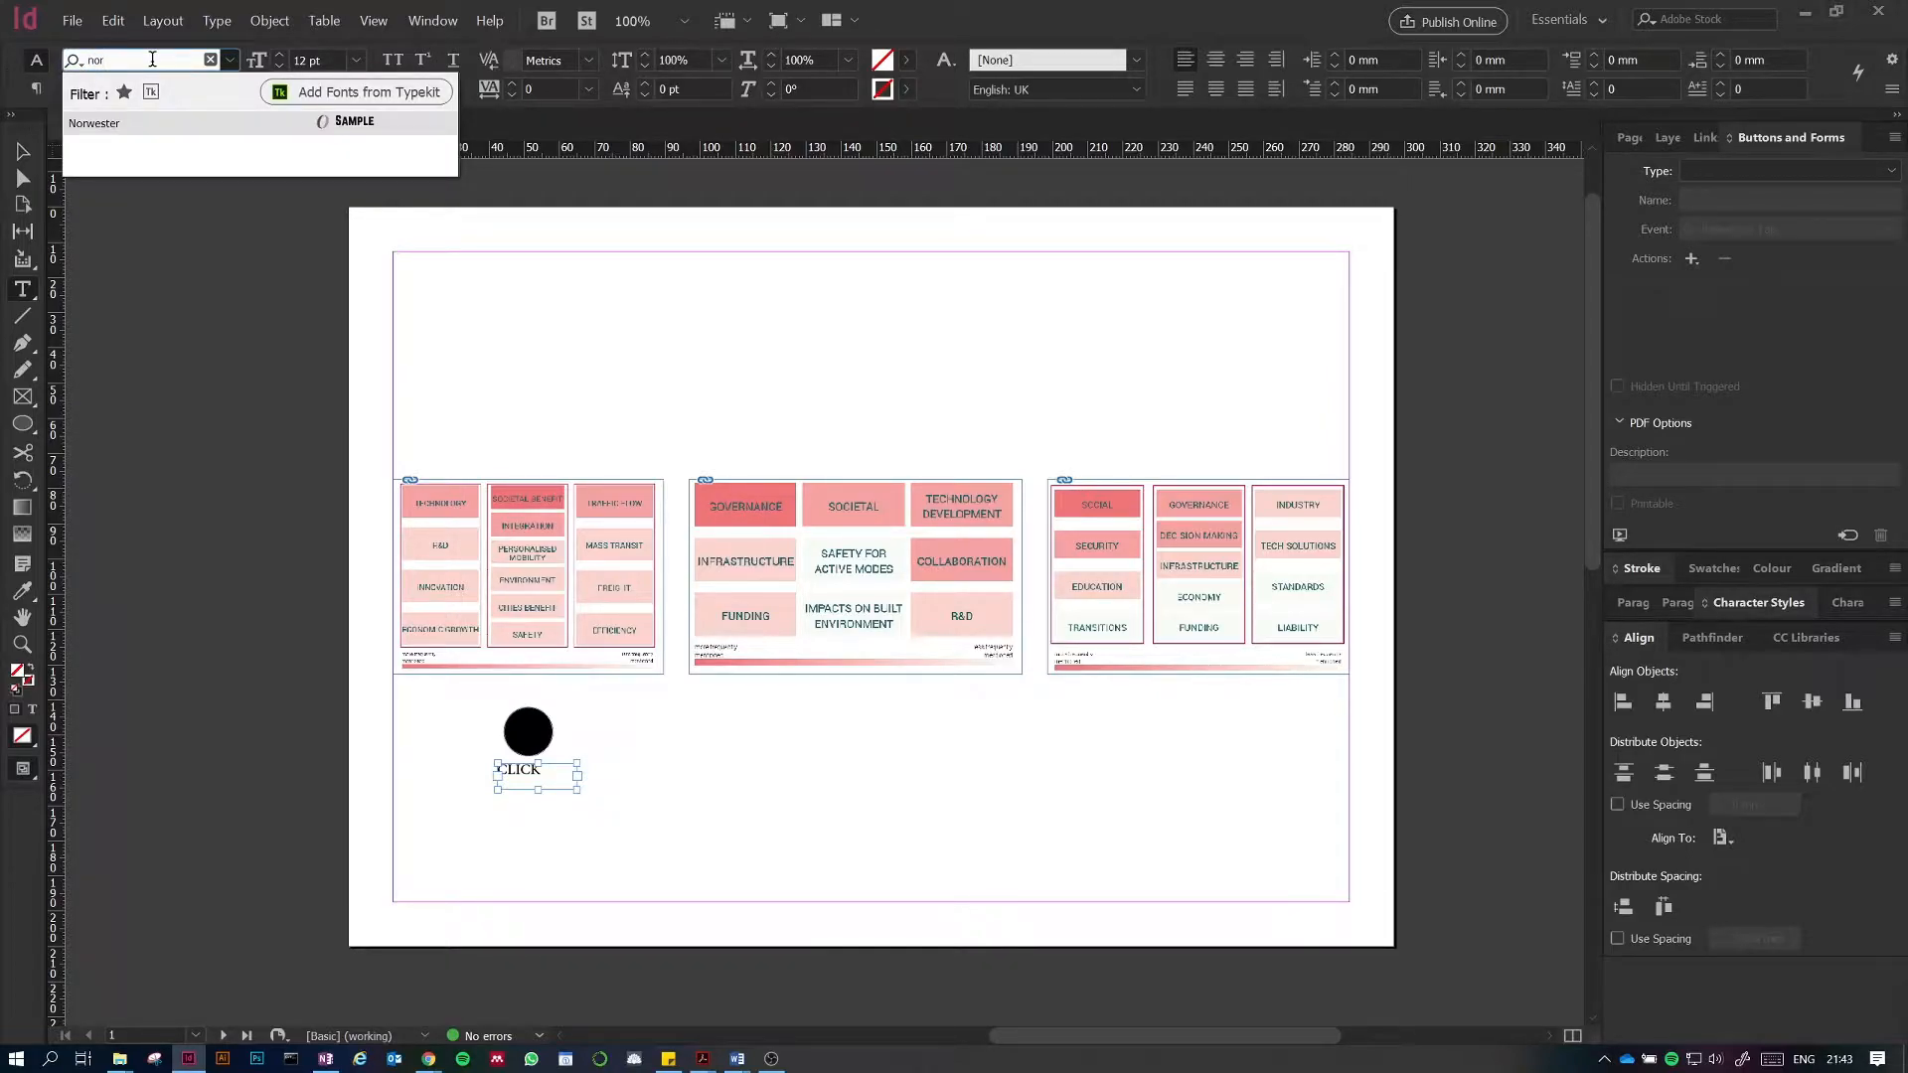
{"action": "left_click", "coordinate": [151, 123]}
{"action": "key", "text": "Escape"}
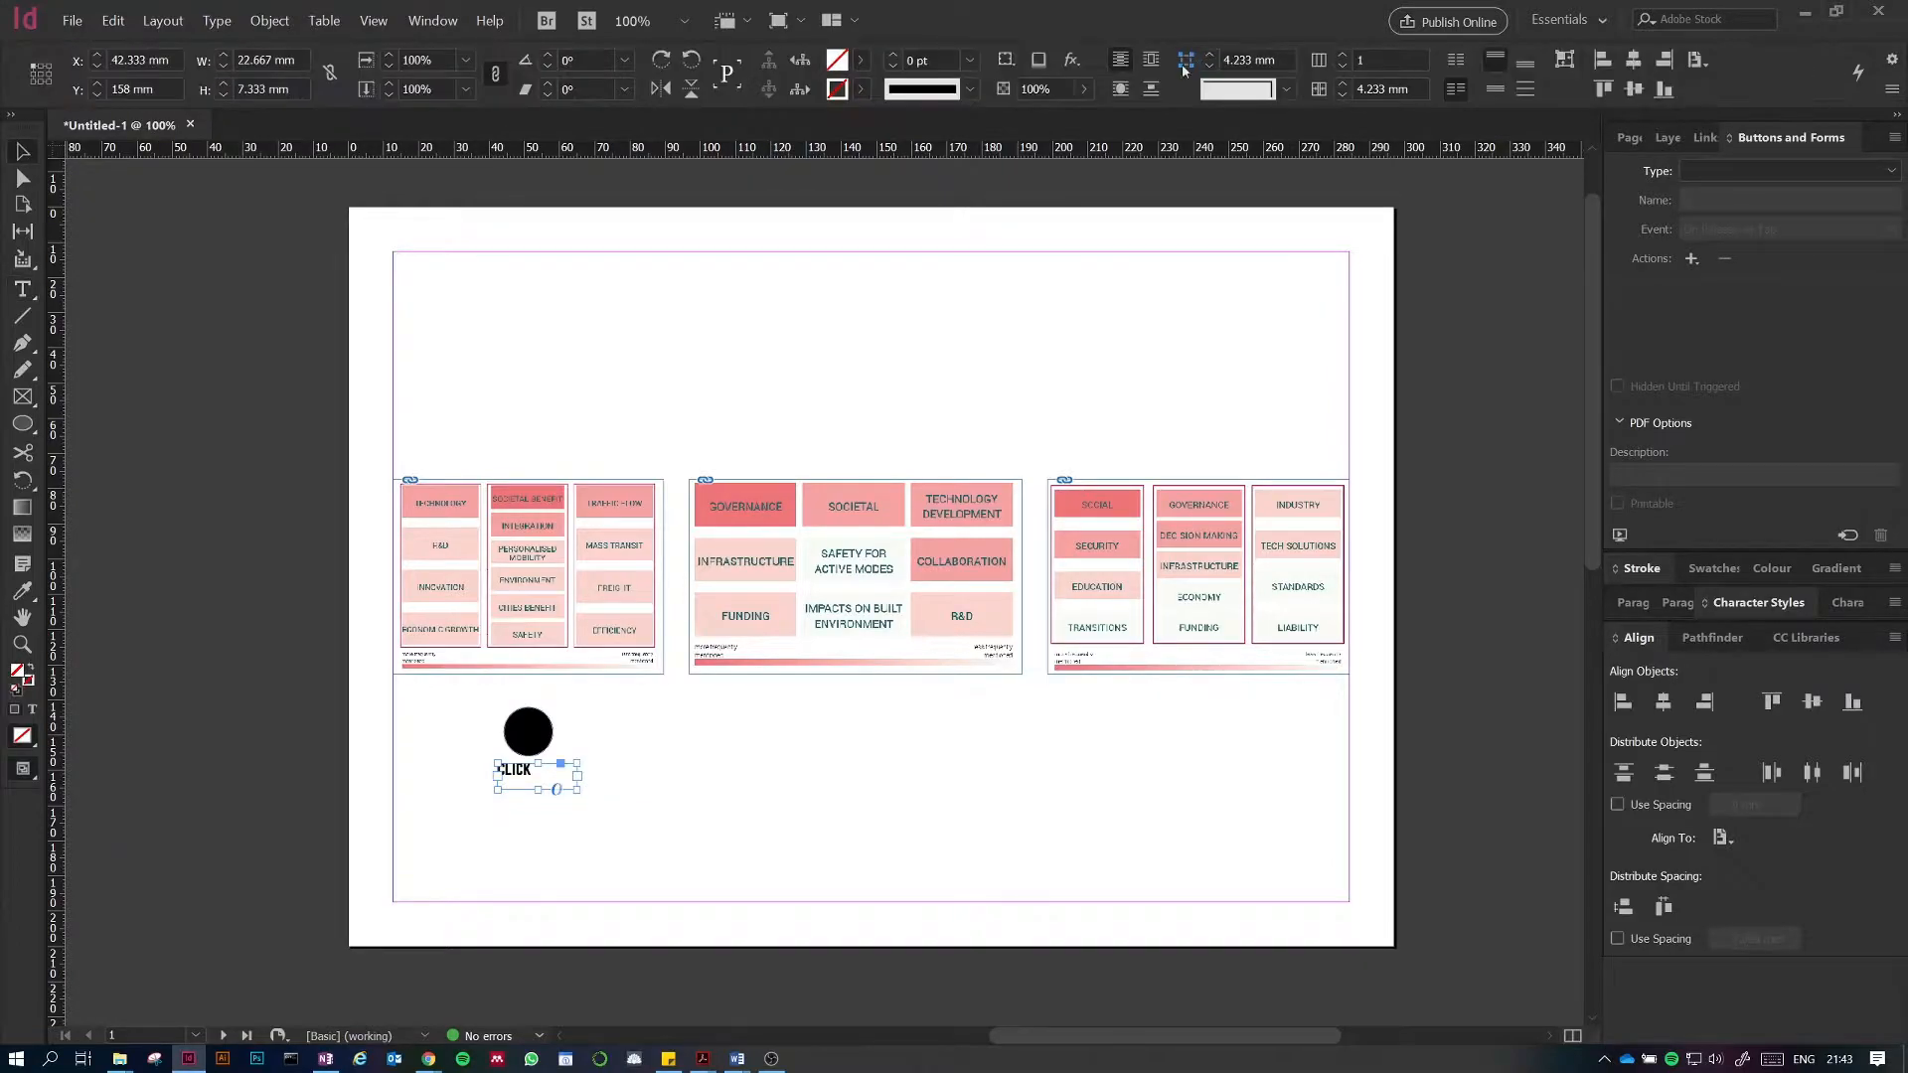
Step: Center-align the CLICK text within its frame
{"action": "key", "text": "t"}
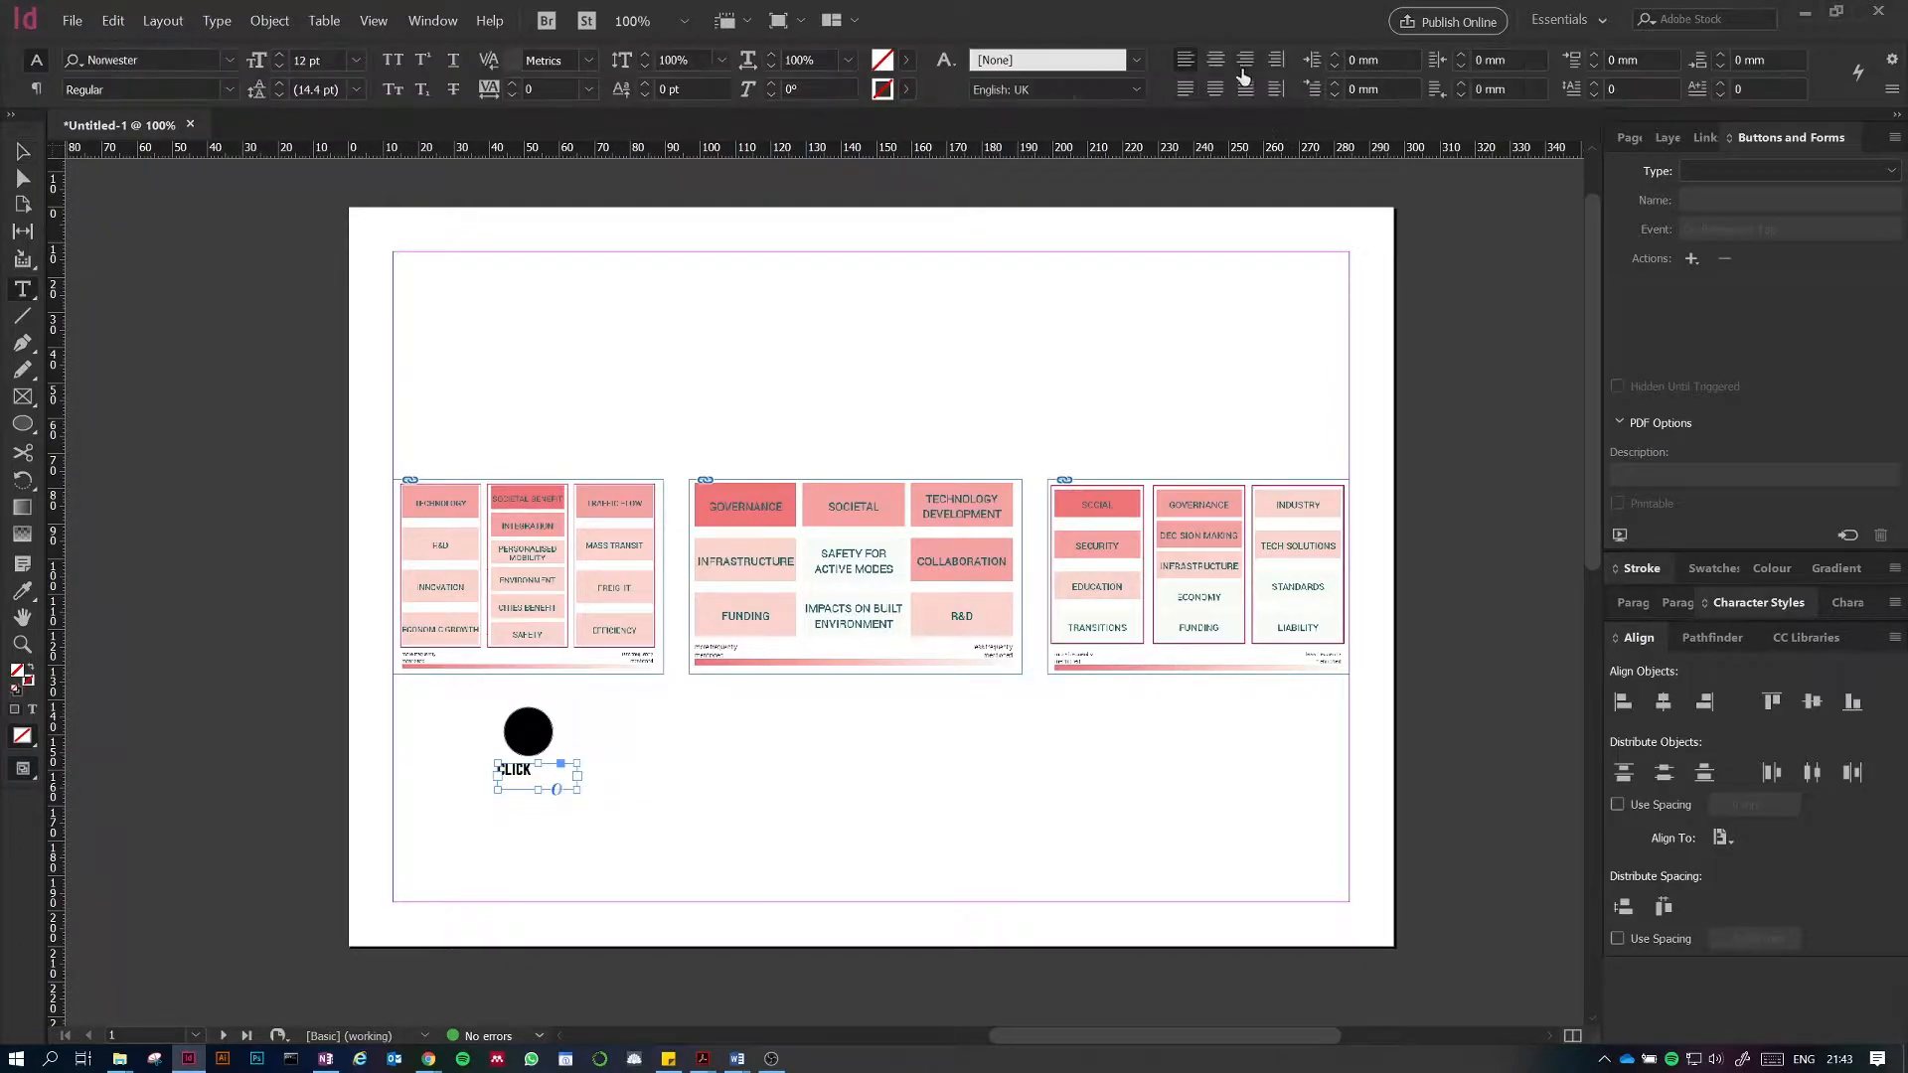
{"action": "left_click", "coordinate": [1214, 60]}
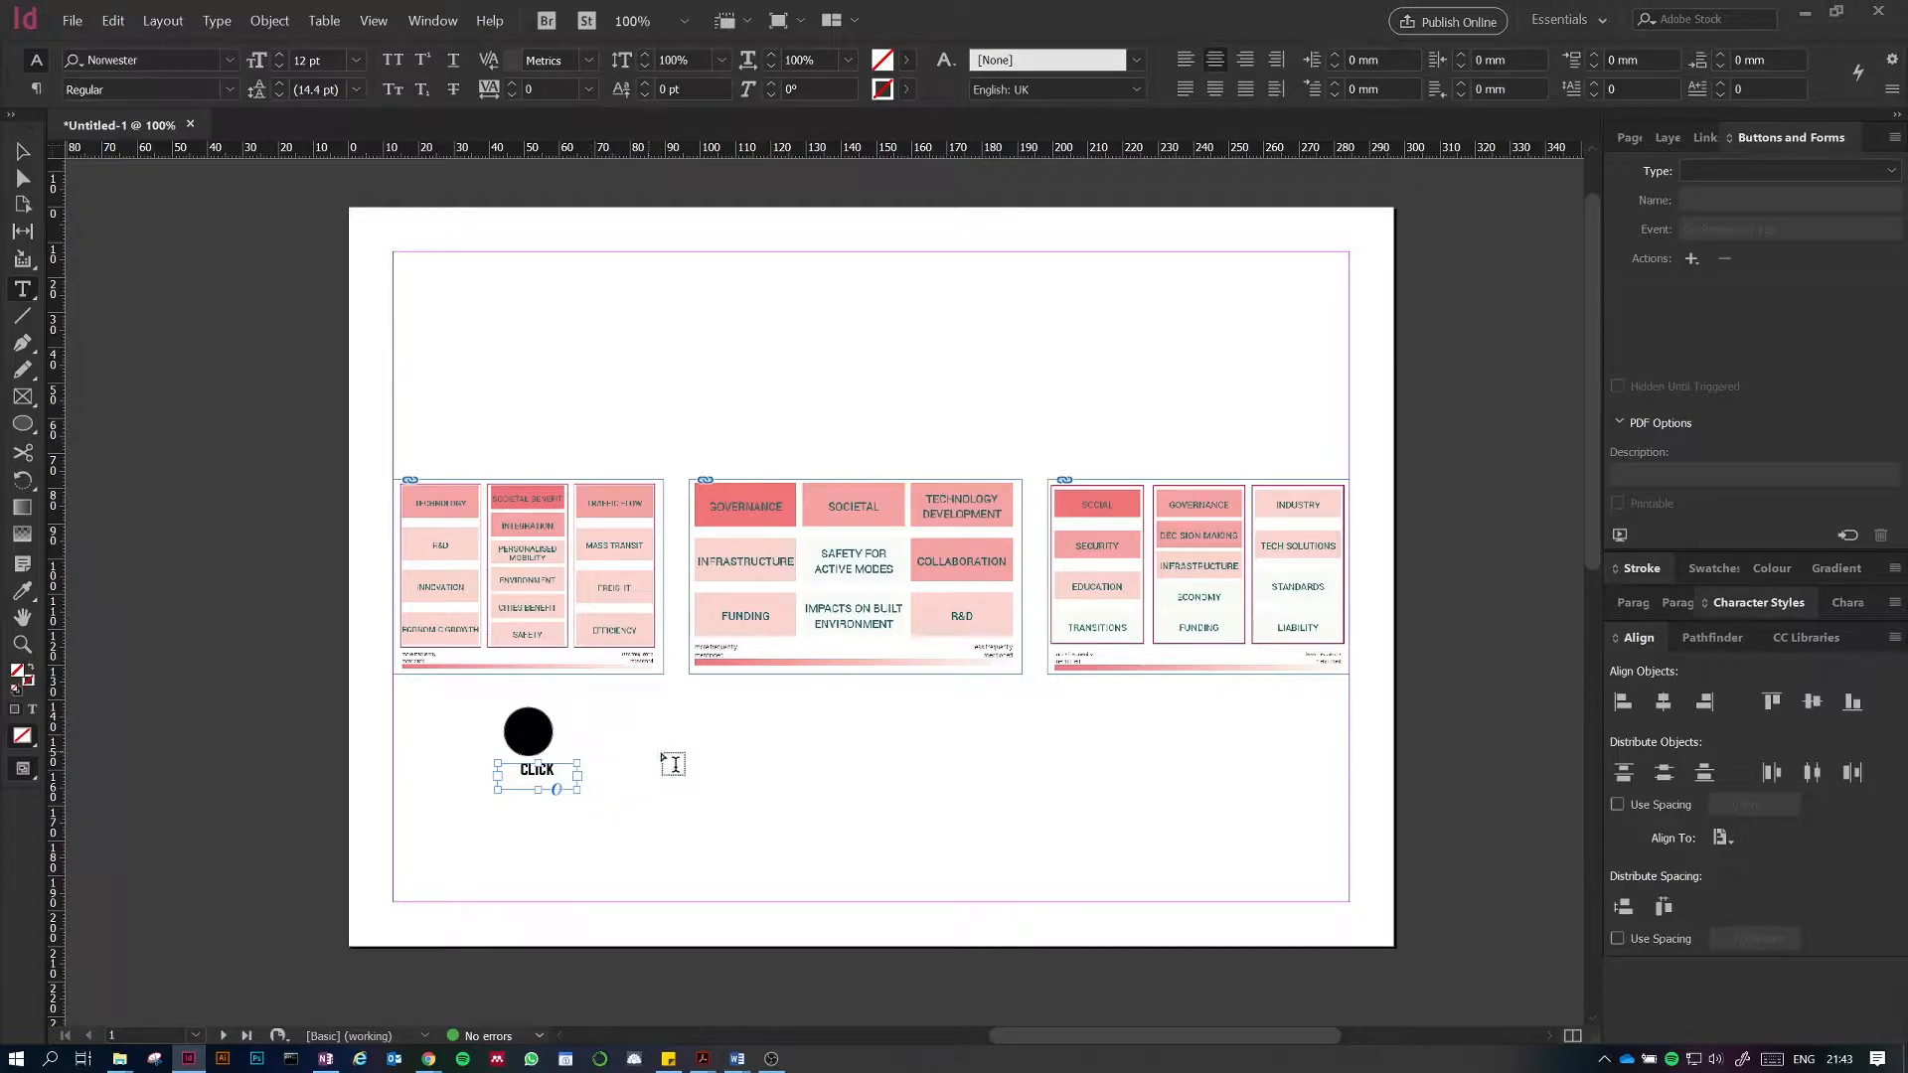
{"action": "key", "text": "Escape"}
Step: Move the CLICK text frame so it sits centered under the circle
{"action": "key", "text": "ctrl+equal"}
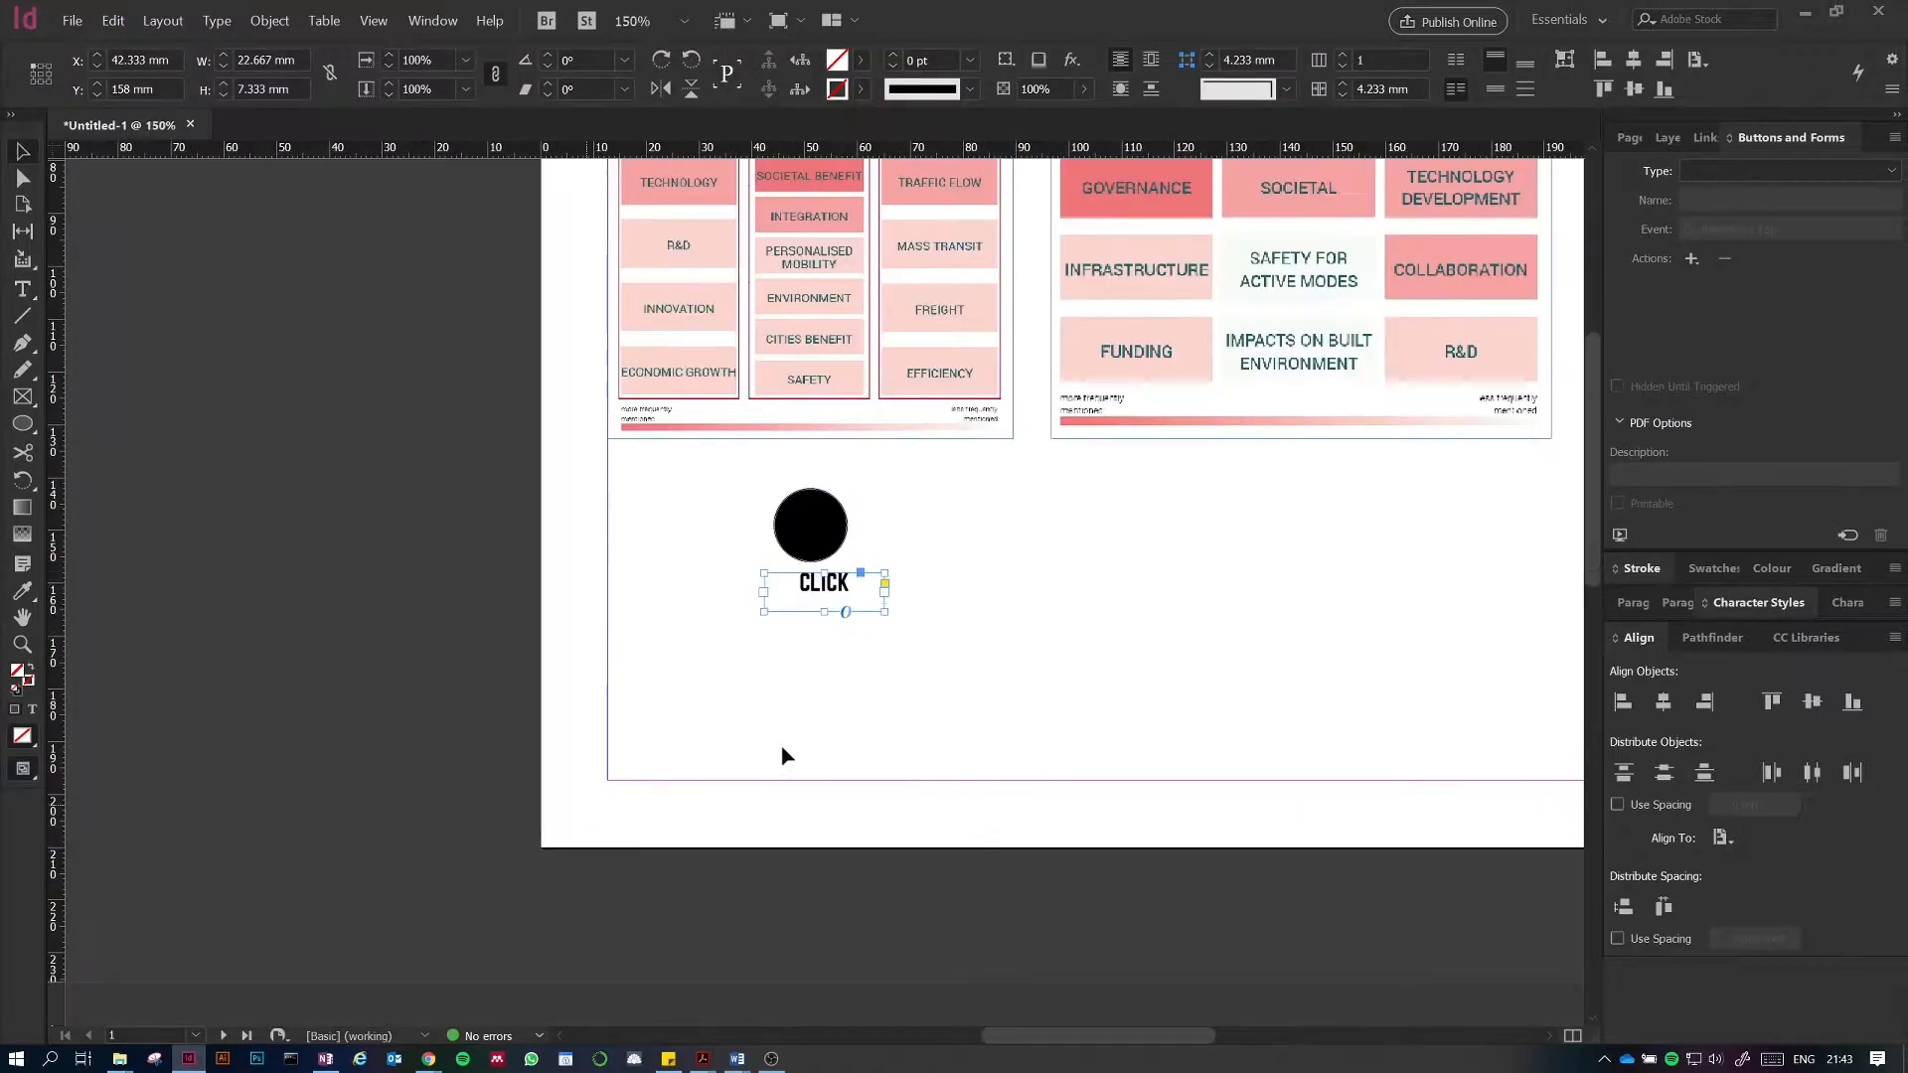
{"action": "left_click_drag", "start_coordinate": [837, 591], "coordinate": [825, 587]}
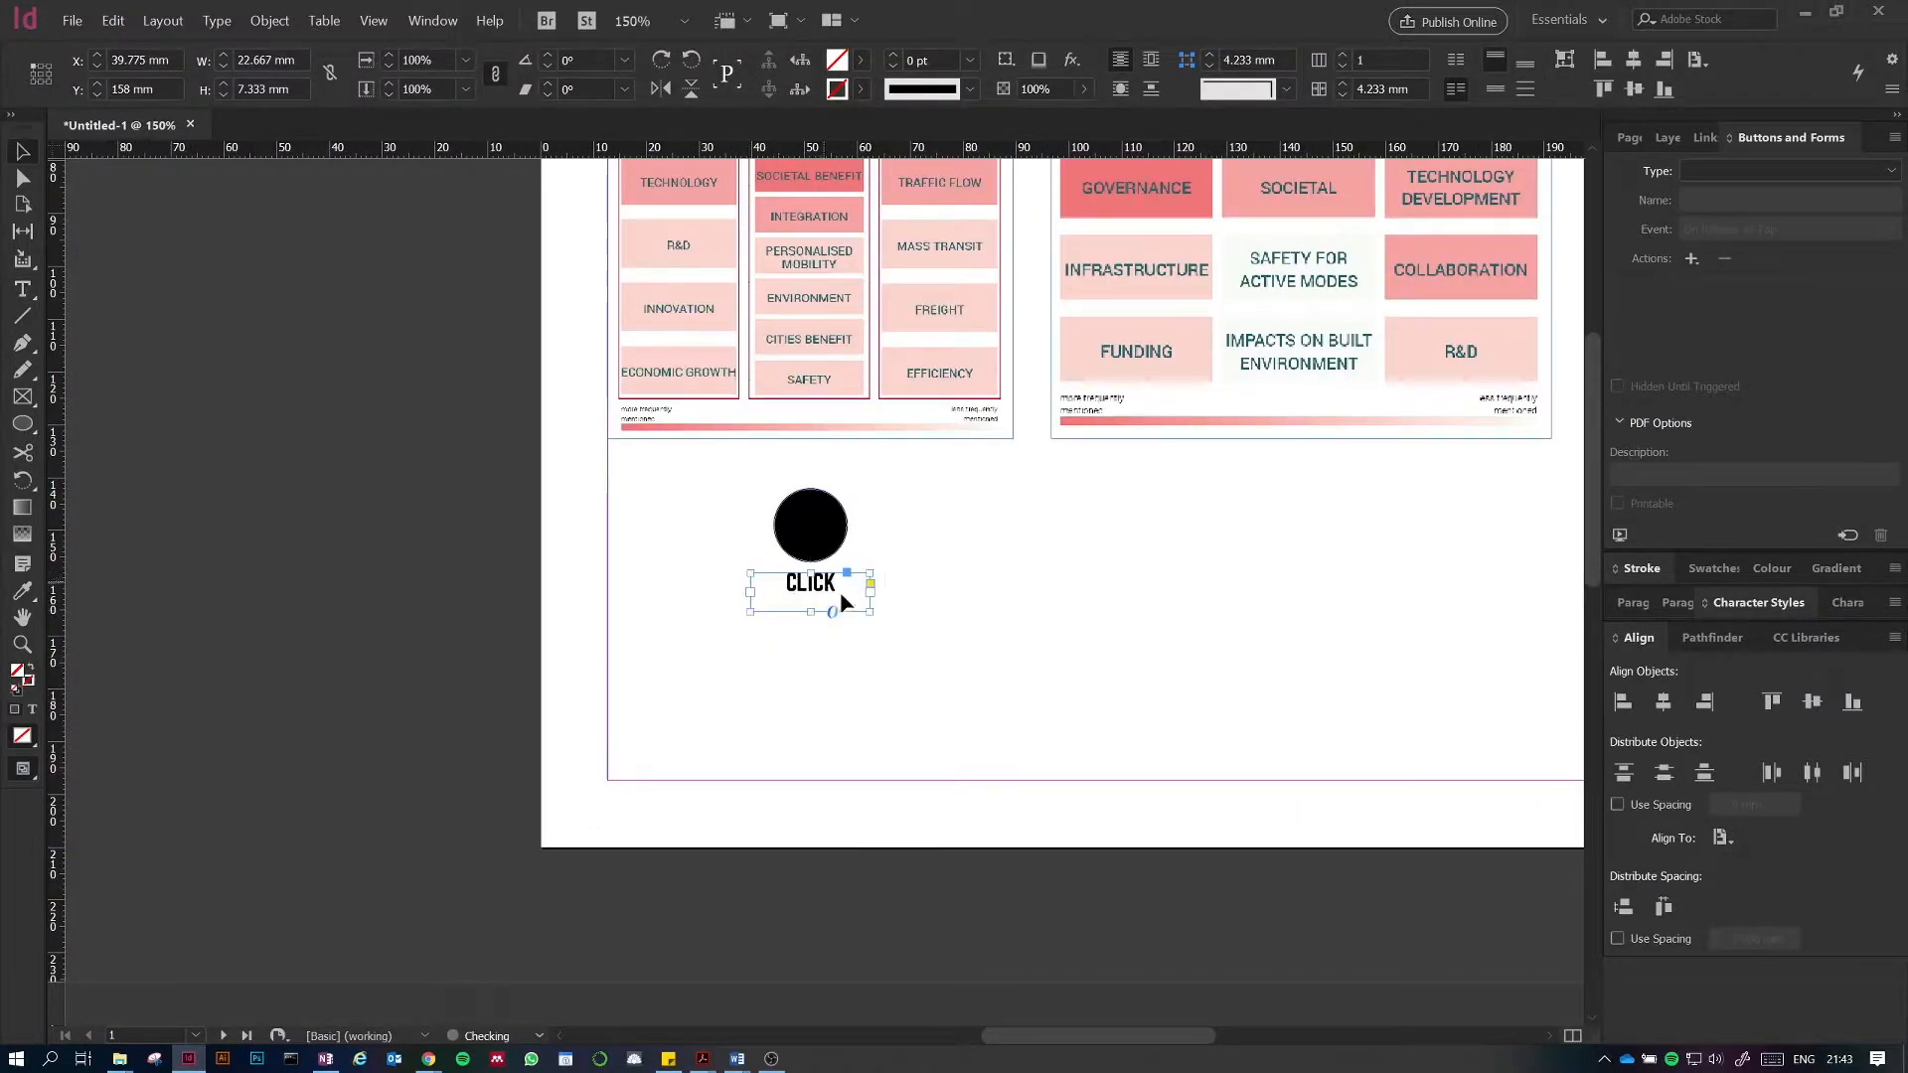
Step: Select the circle and CLICK text together and convert them into a button
{"action": "left_click", "coordinate": [1050, 678]}
{"action": "left_click_drag", "start_coordinate": [1157, 579], "coordinate": [811, 851]}
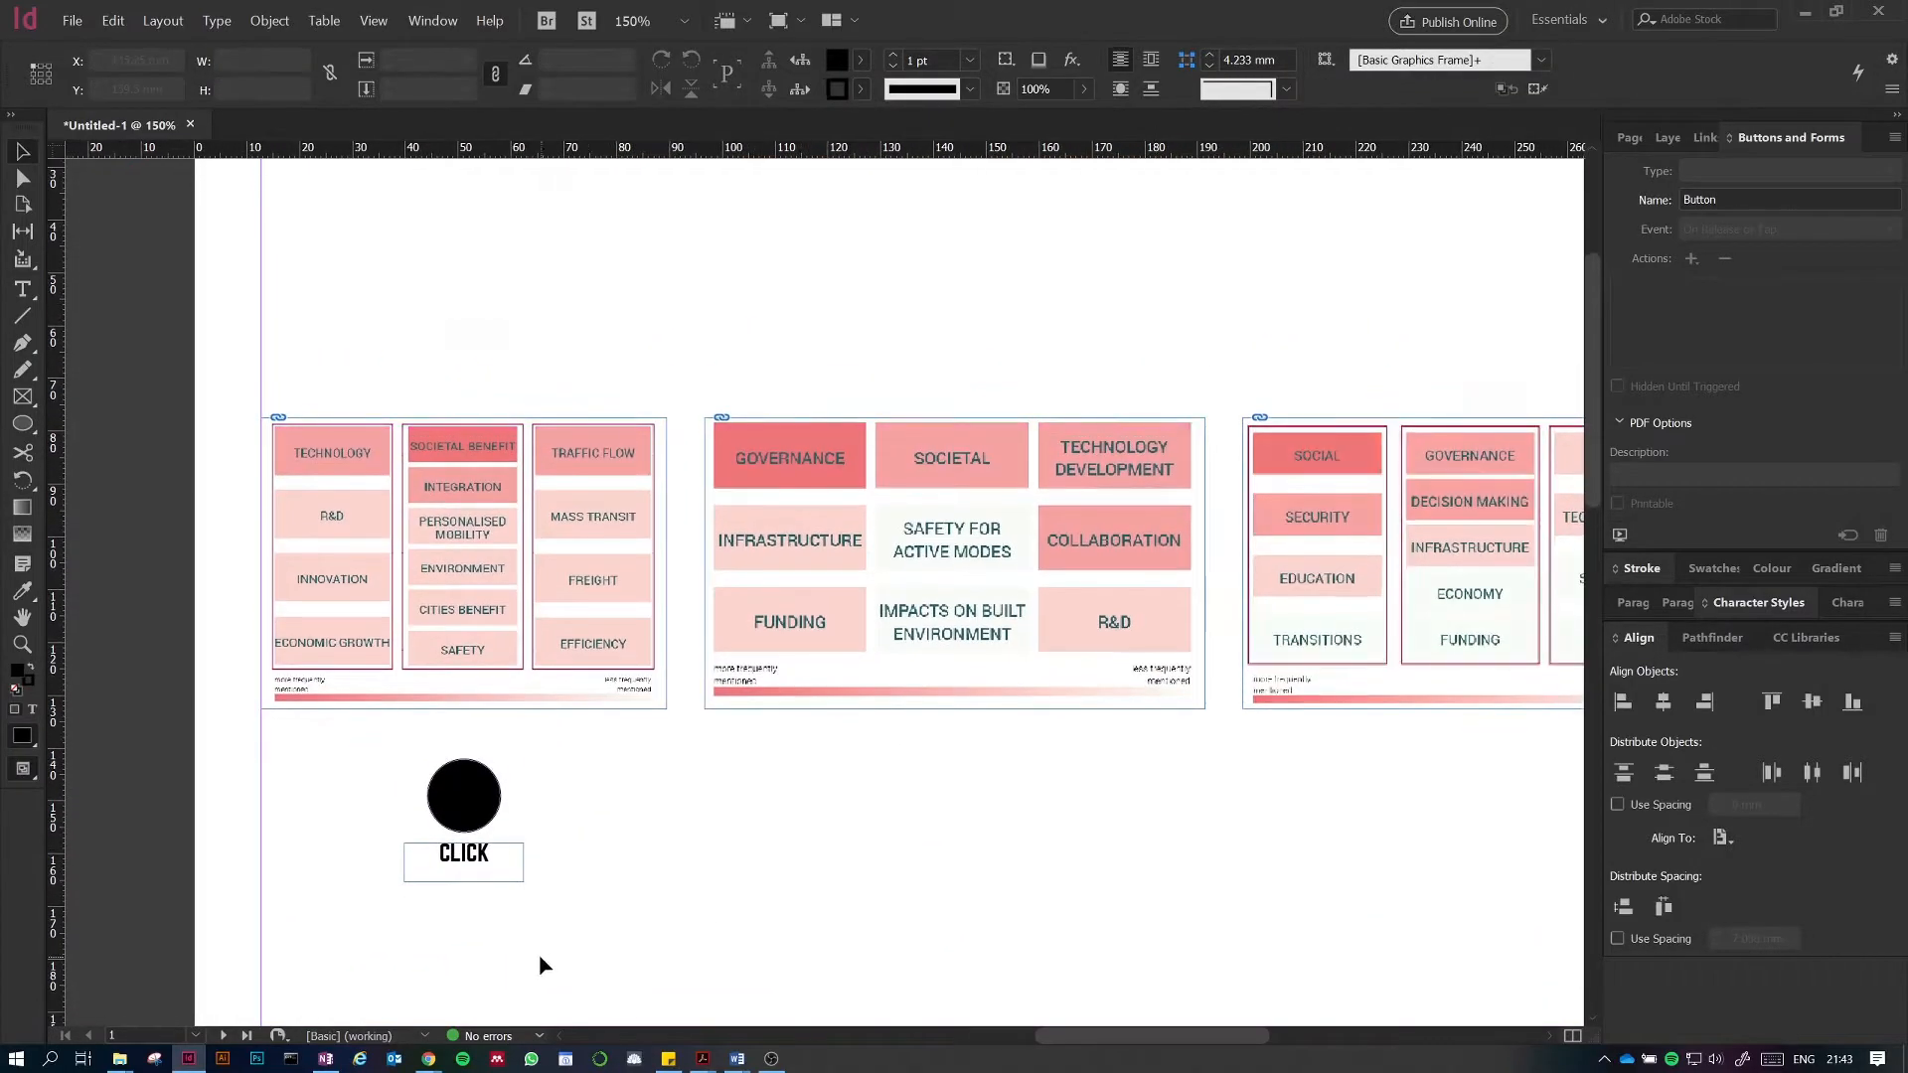
{"action": "left_click_drag", "start_coordinate": [567, 927], "coordinate": [350, 761]}
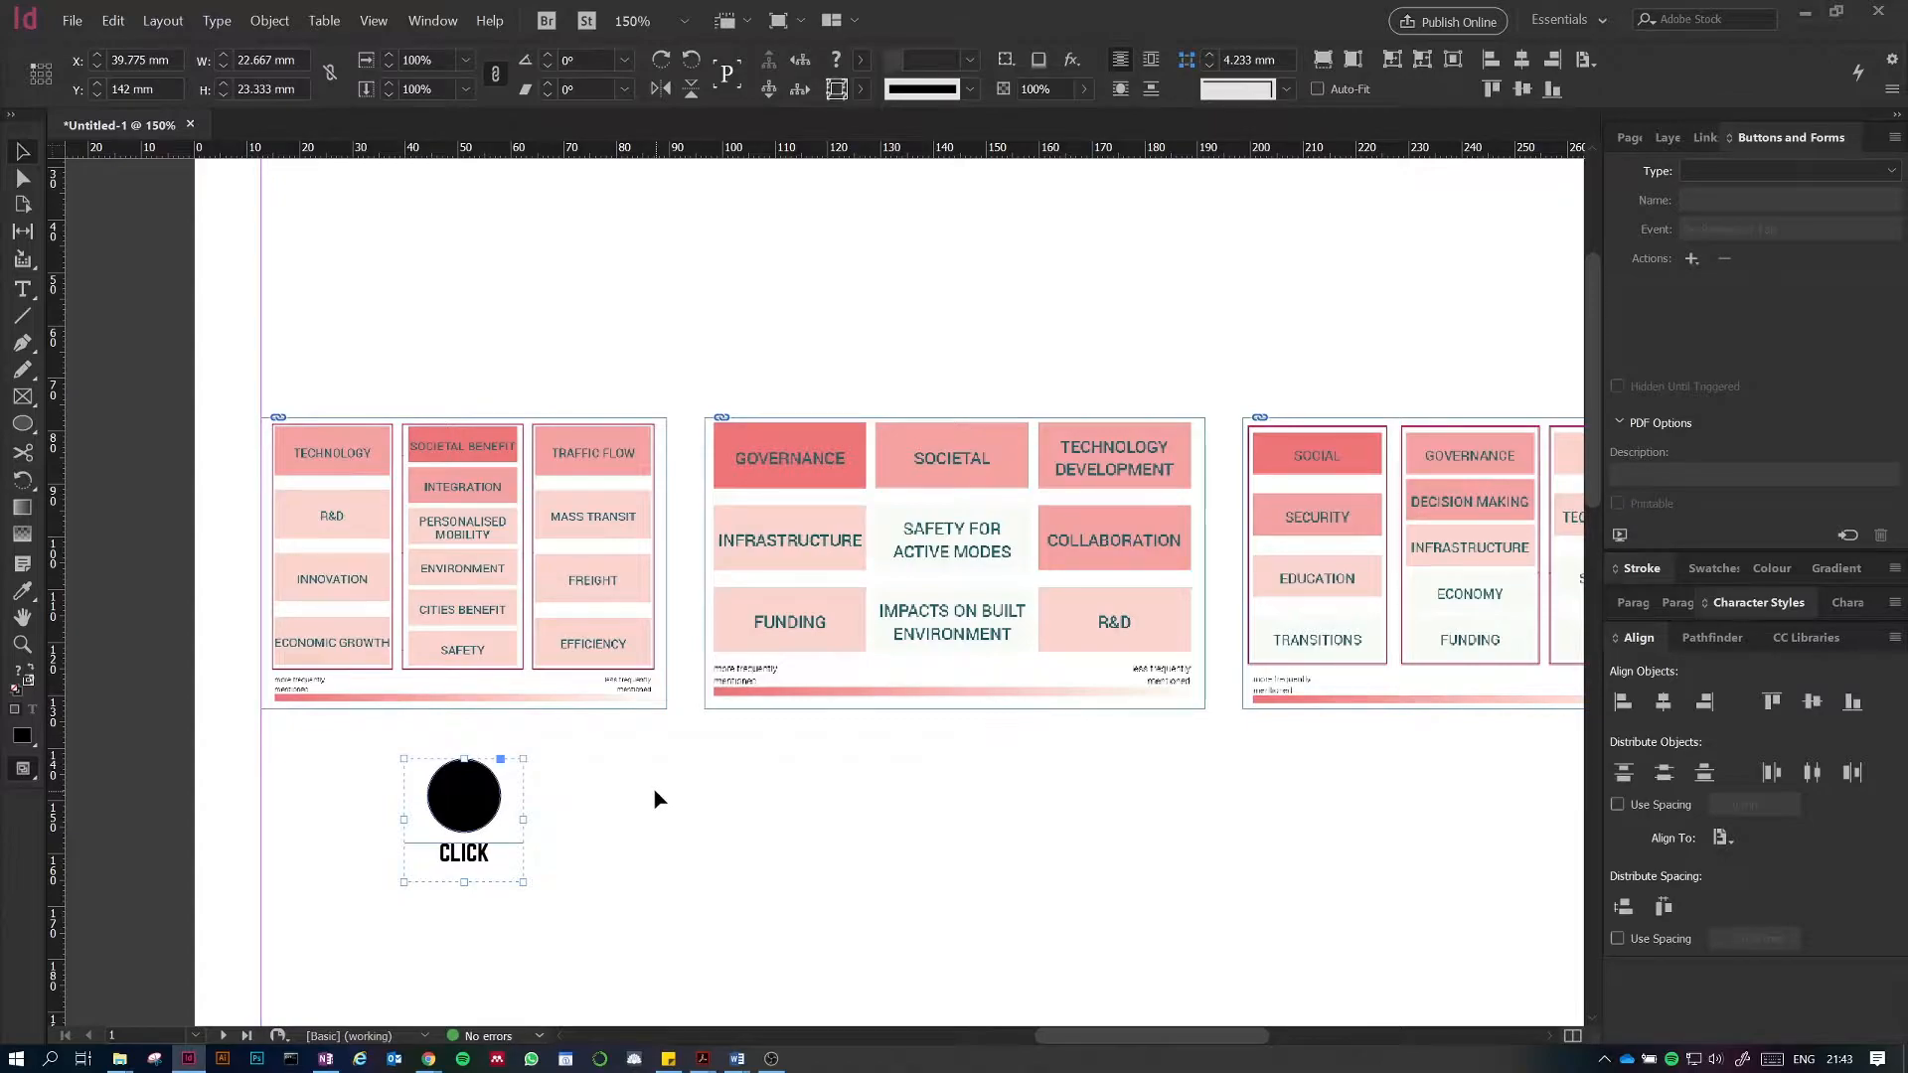
{"action": "left_click", "coordinate": [654, 791]}
{"action": "left_click", "coordinate": [462, 782]}
{"action": "left_click", "coordinate": [420, 22]}
{"action": "mouse_move", "coordinate": [537, 225]}
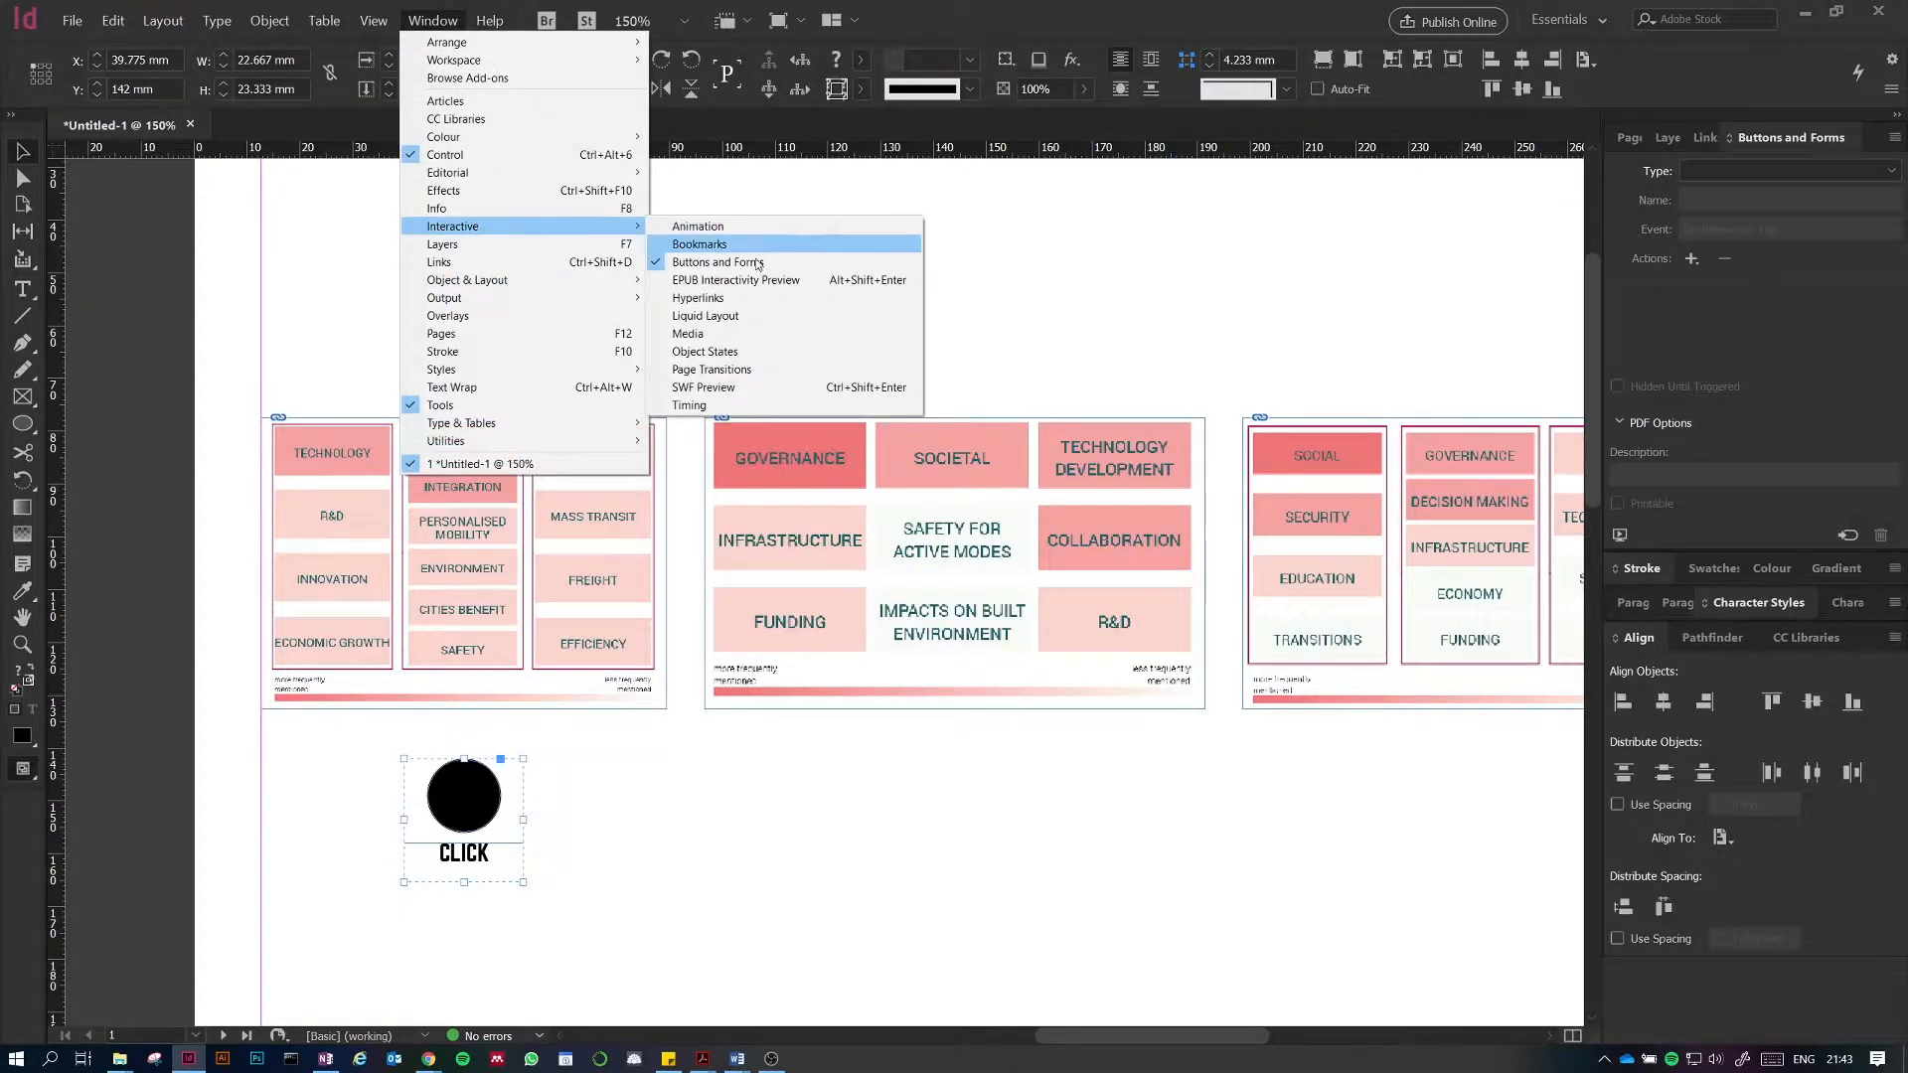
{"action": "left_click", "coordinate": [1335, 289]}
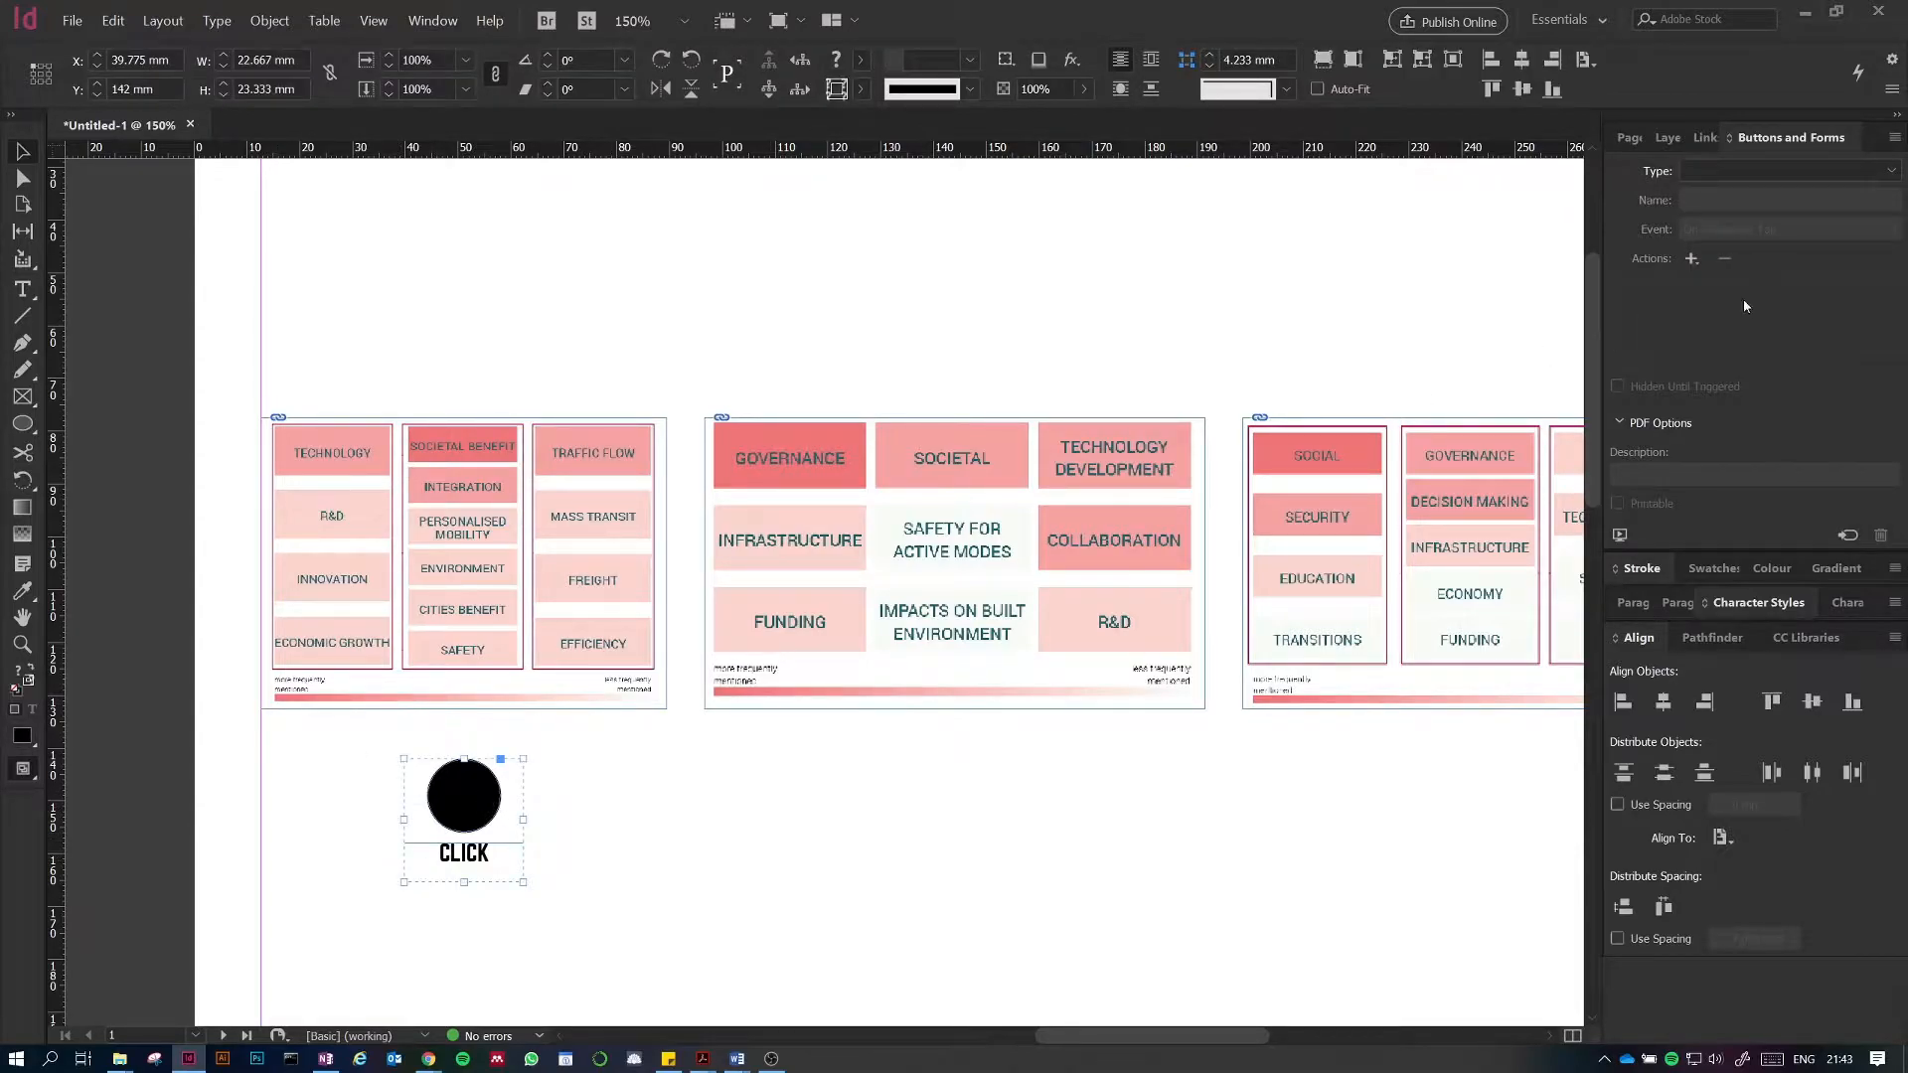
{"action": "left_click", "coordinate": [1703, 173]}
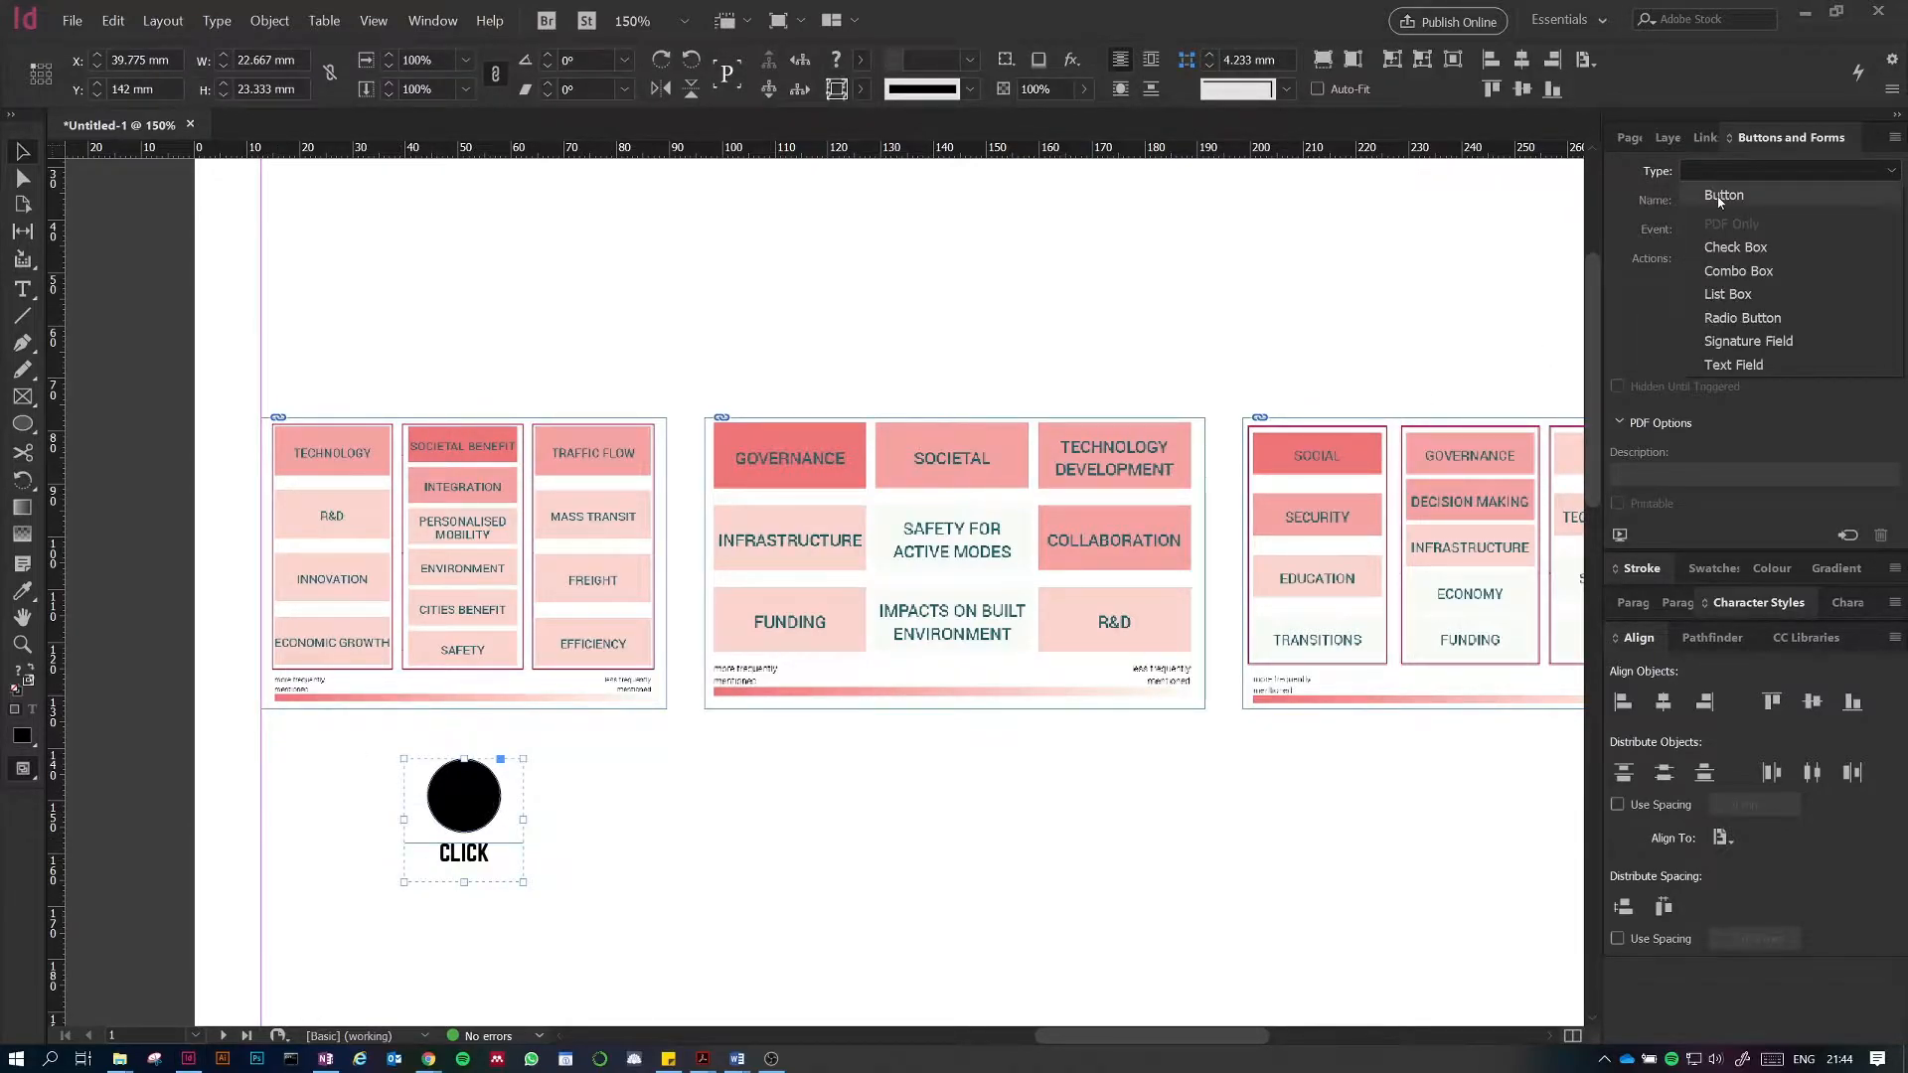
{"action": "left_click", "coordinate": [1722, 196]}
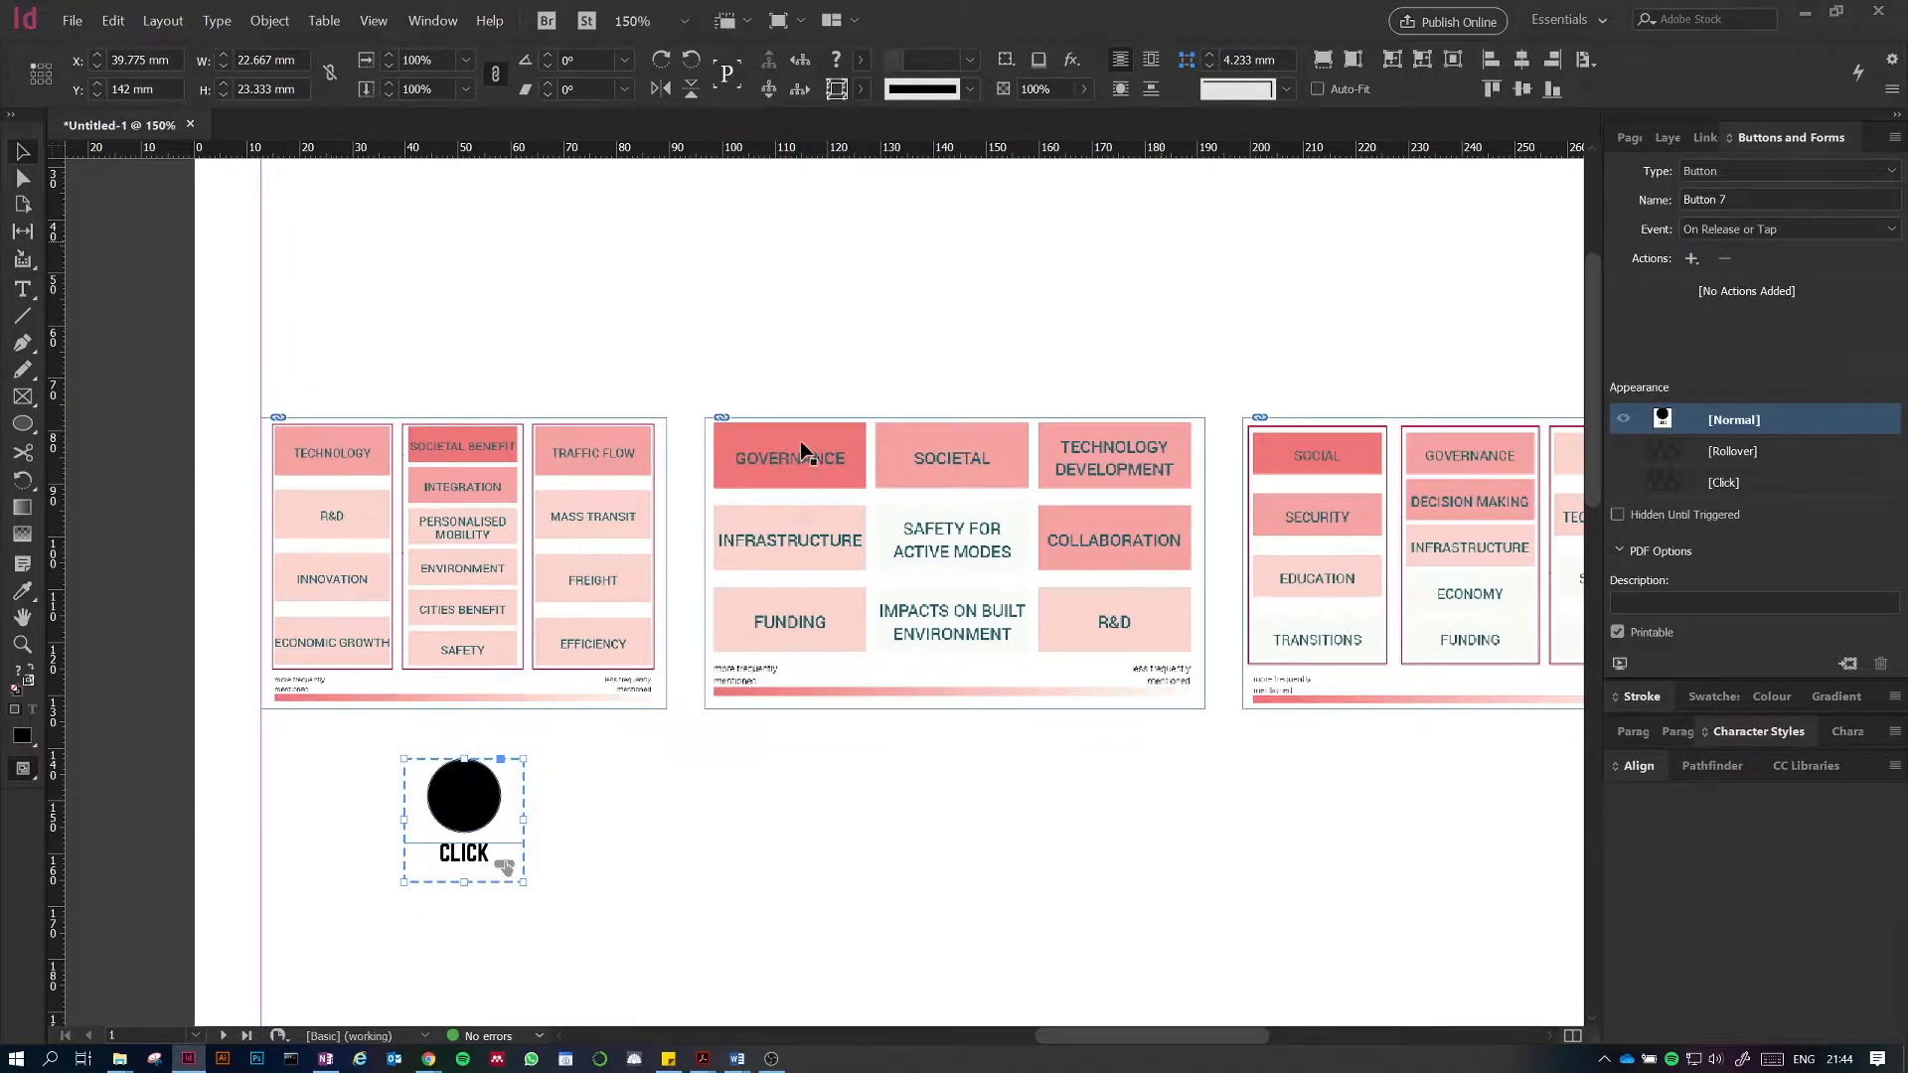
Step: Name the CLICK button click_image1
{"action": "left_click", "coordinate": [1758, 195]}
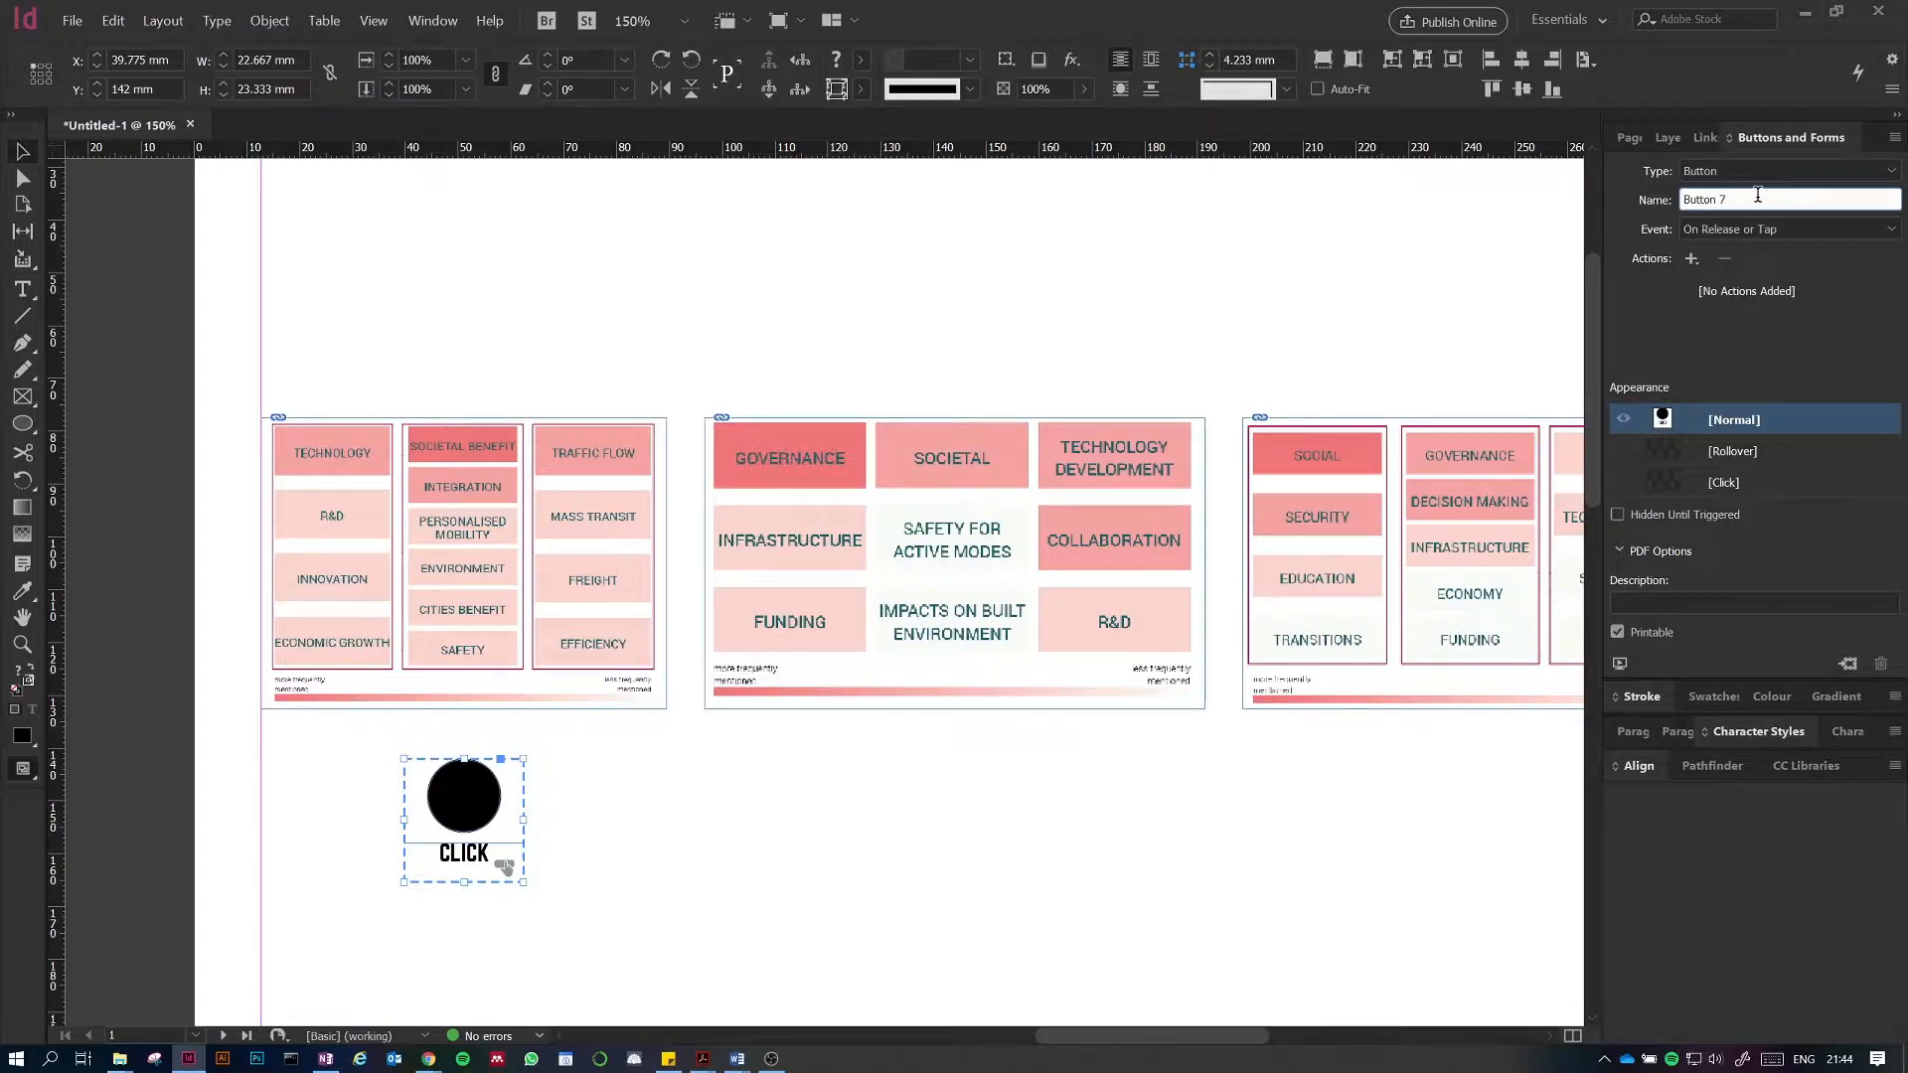
{"action": "left_click_drag", "start_coordinate": [1741, 196], "coordinate": [1657, 191]}
{"action": "key", "text": "BackSpace"}
{"action": "type", "text": "click_image1"}
{"action": "left_click", "coordinate": [734, 314]}
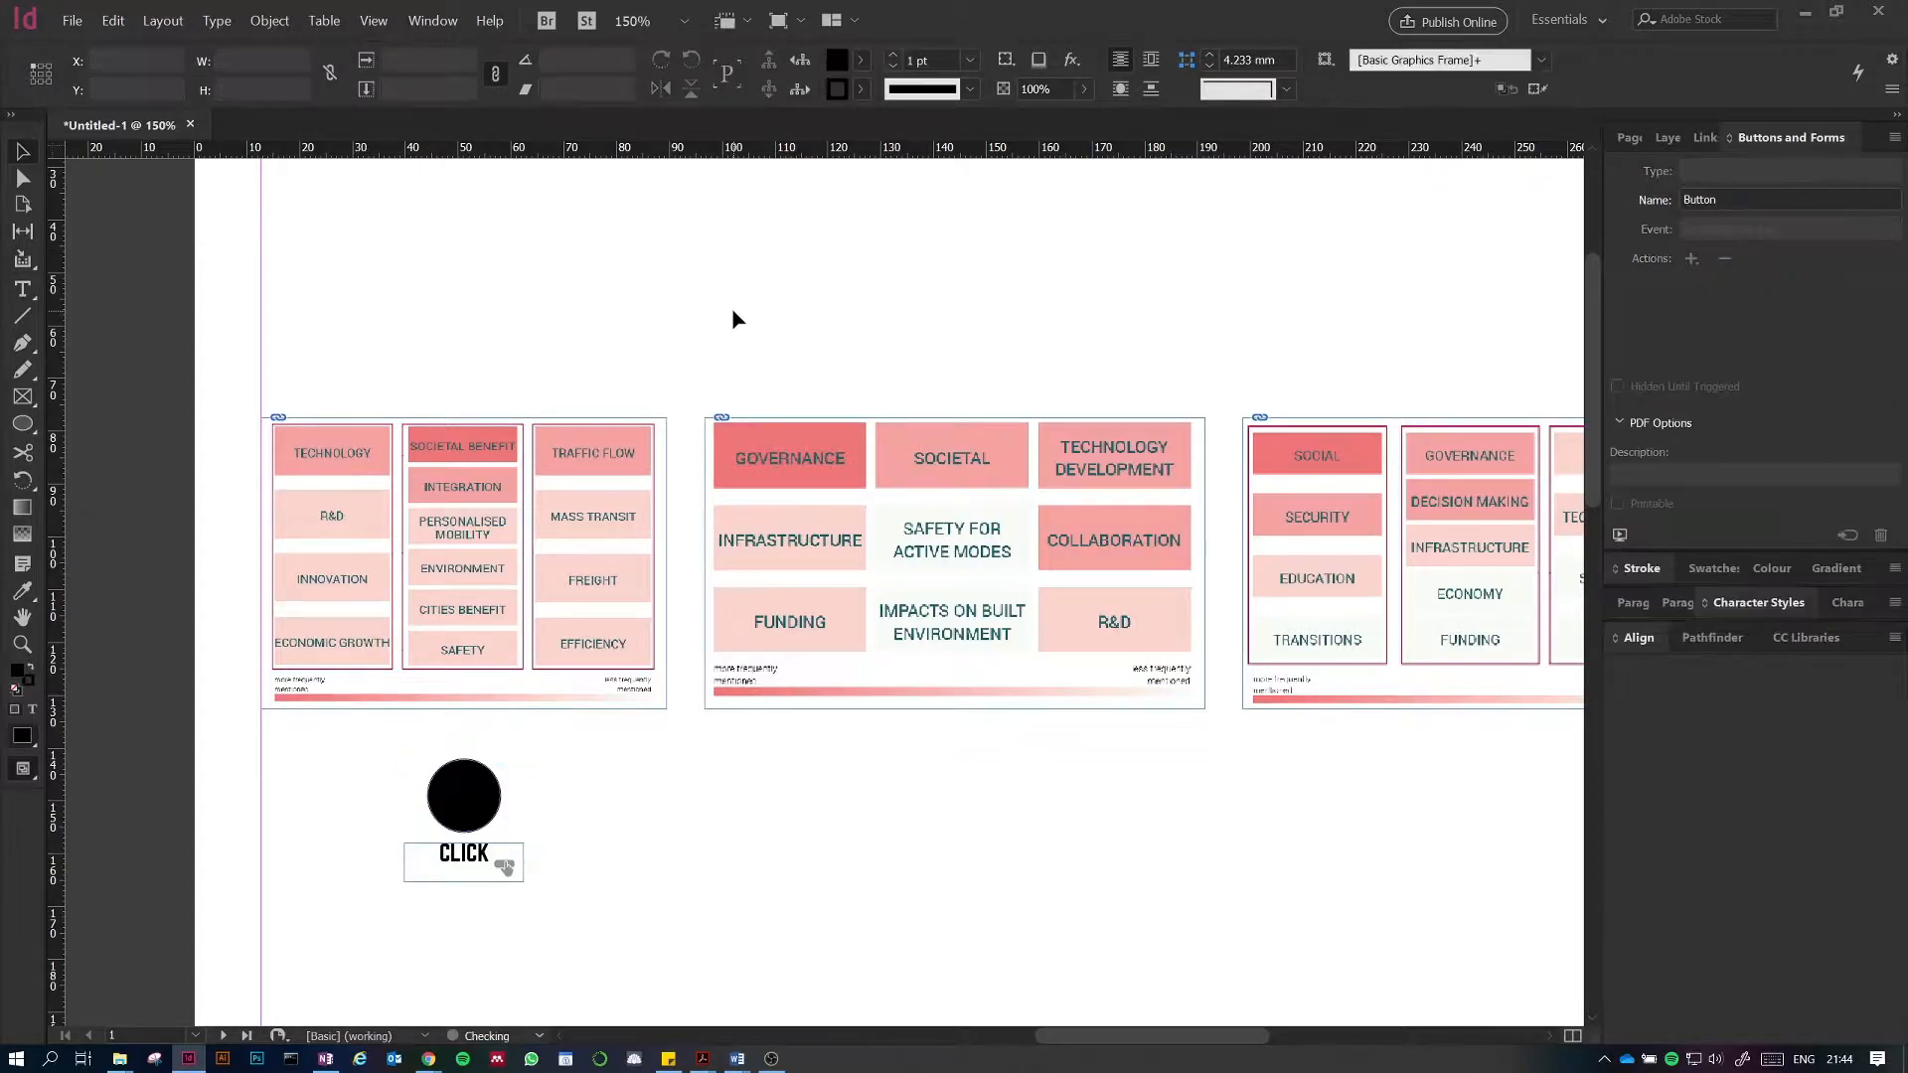
Step: Convert the first diagram into a button and name it image1
{"action": "left_click", "coordinate": [547, 469]}
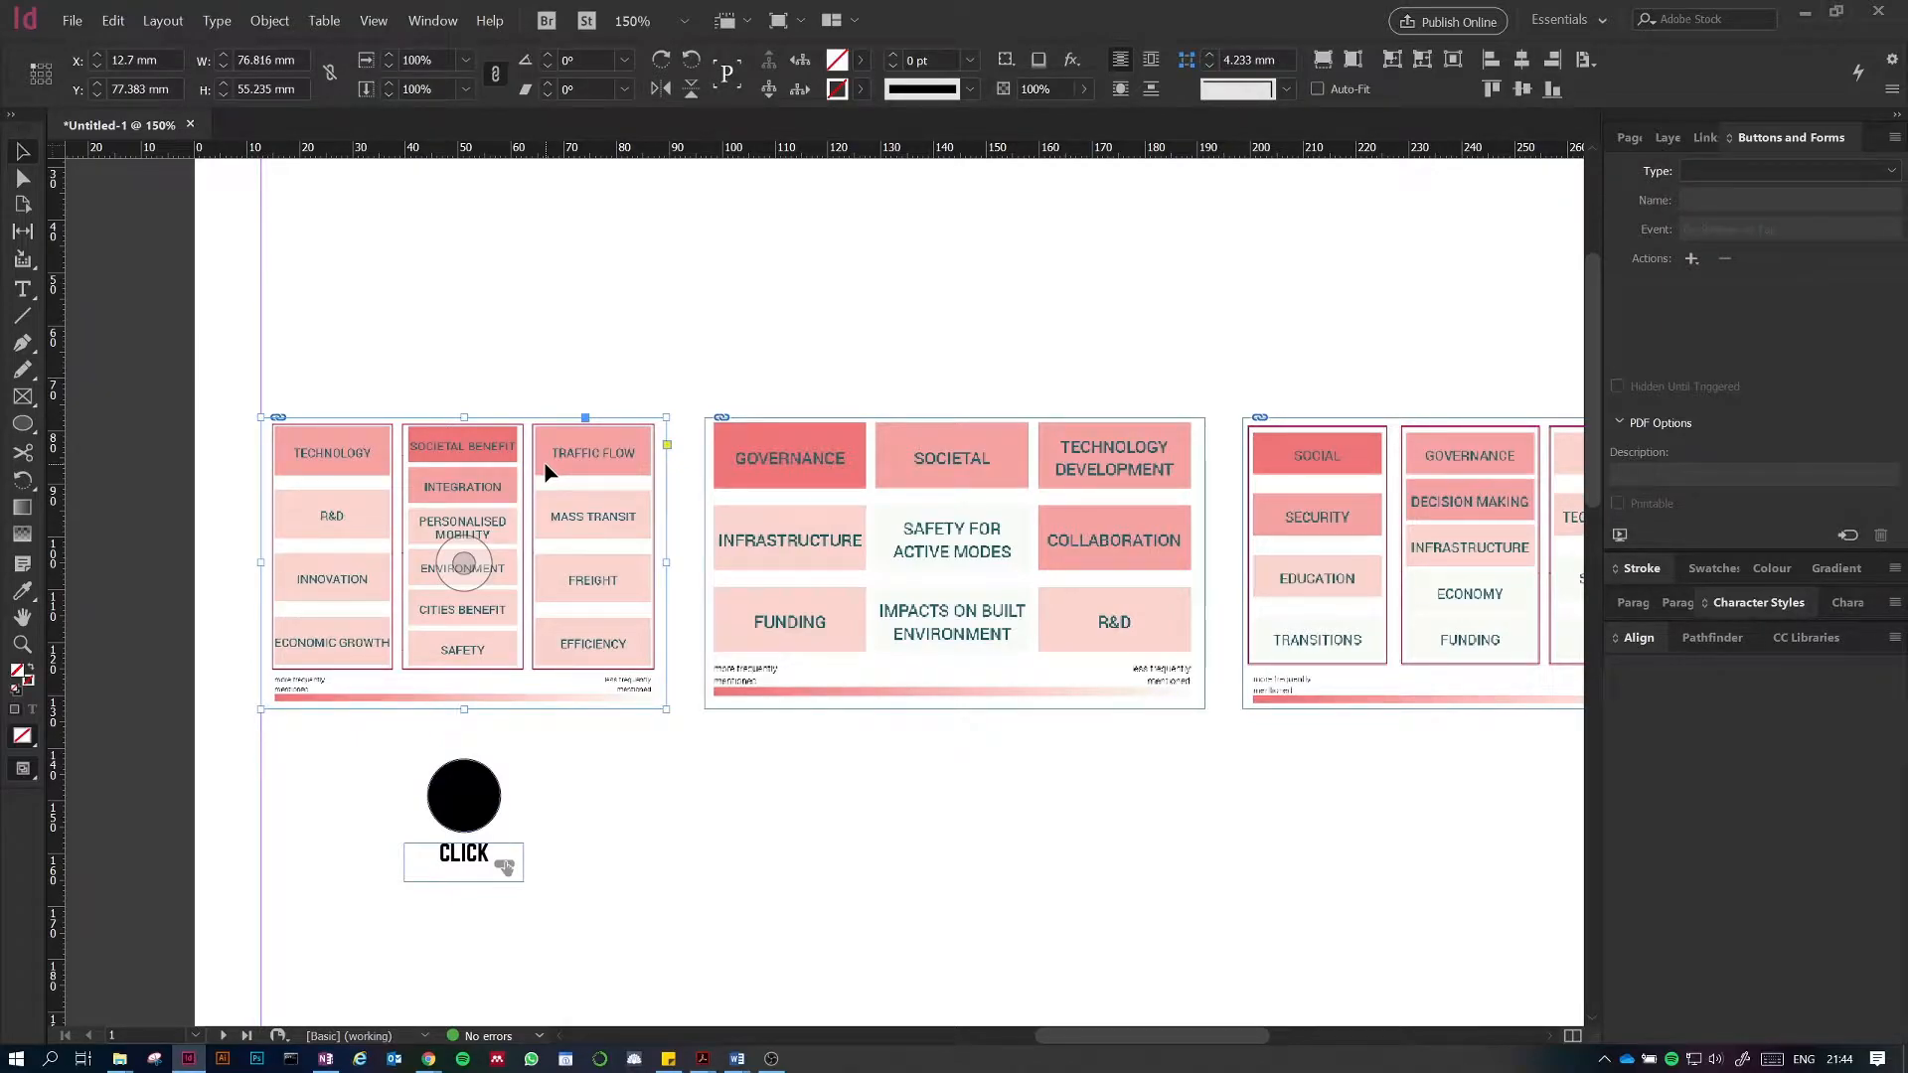
{"action": "left_click", "coordinate": [1726, 174]}
{"action": "left_click", "coordinate": [1719, 192]}
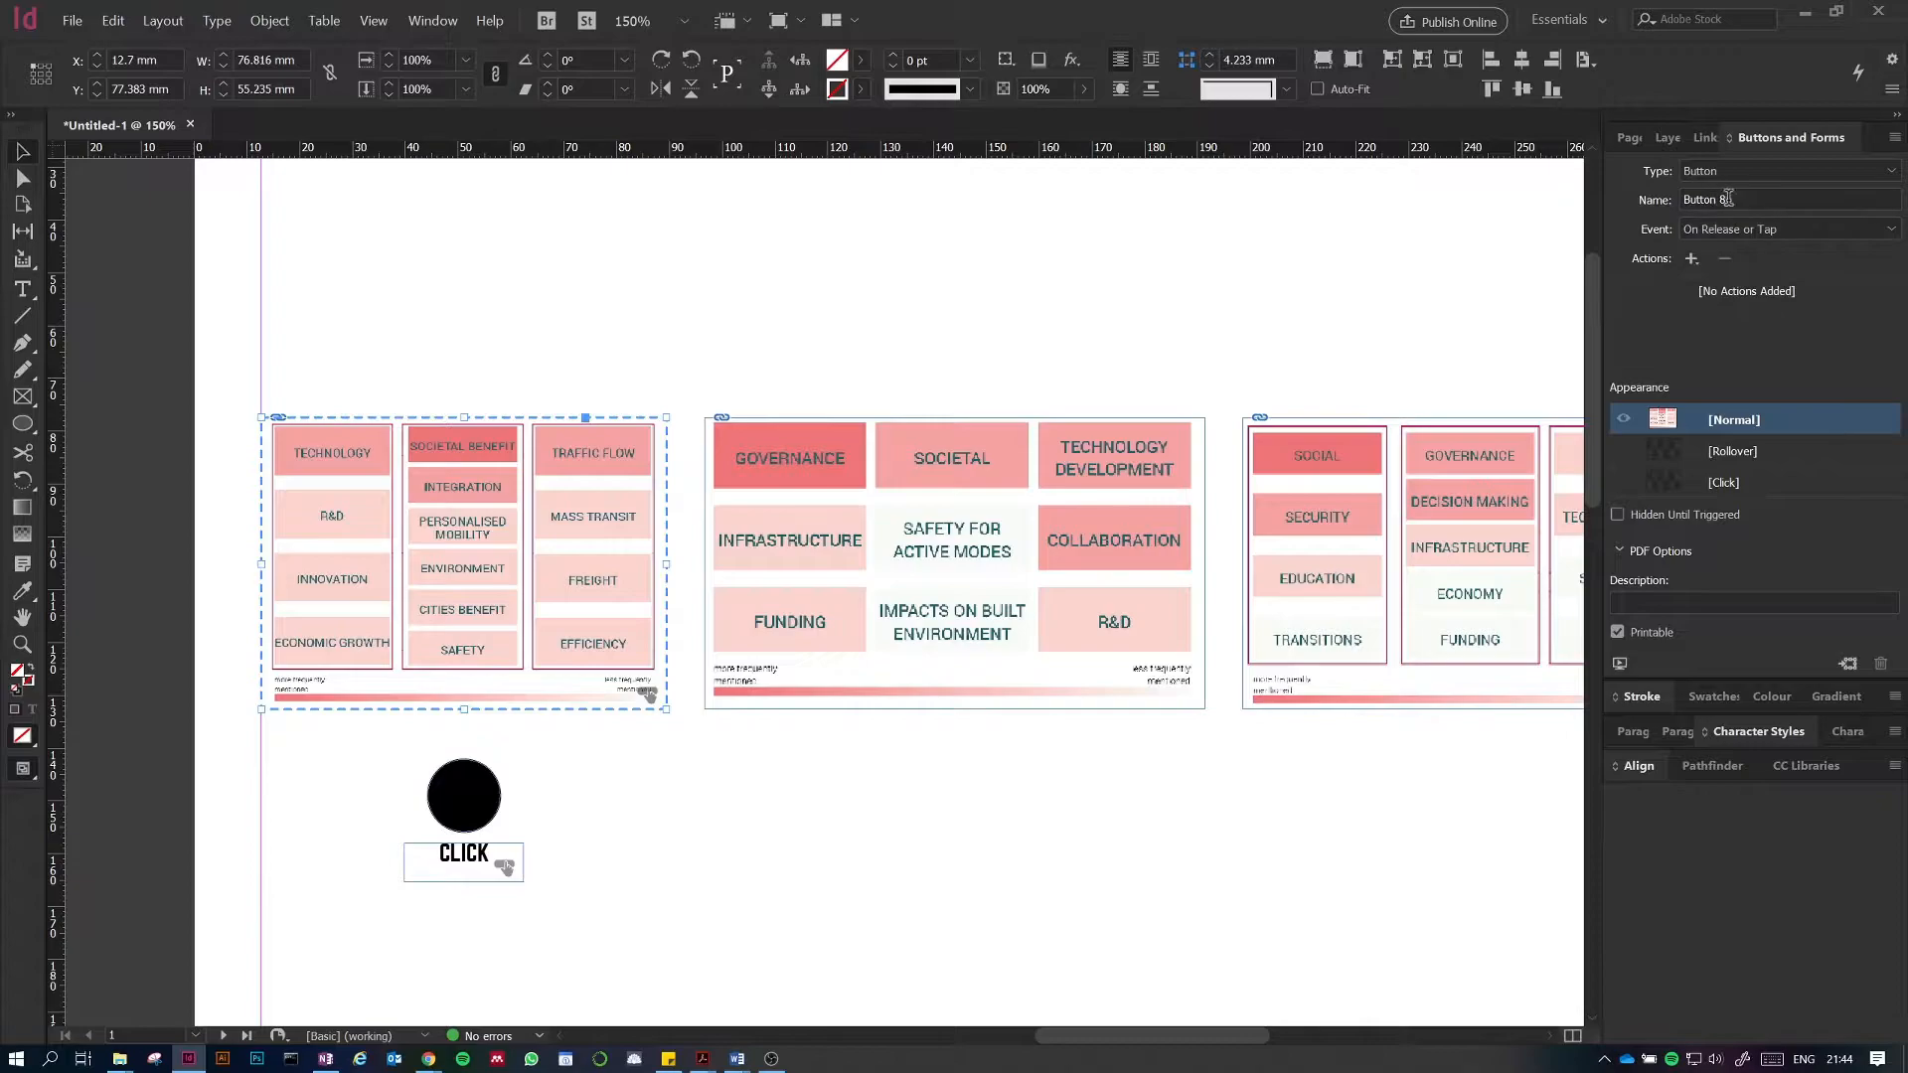
{"action": "left_click", "coordinate": [1677, 200]}
{"action": "type", "text": "image1"}
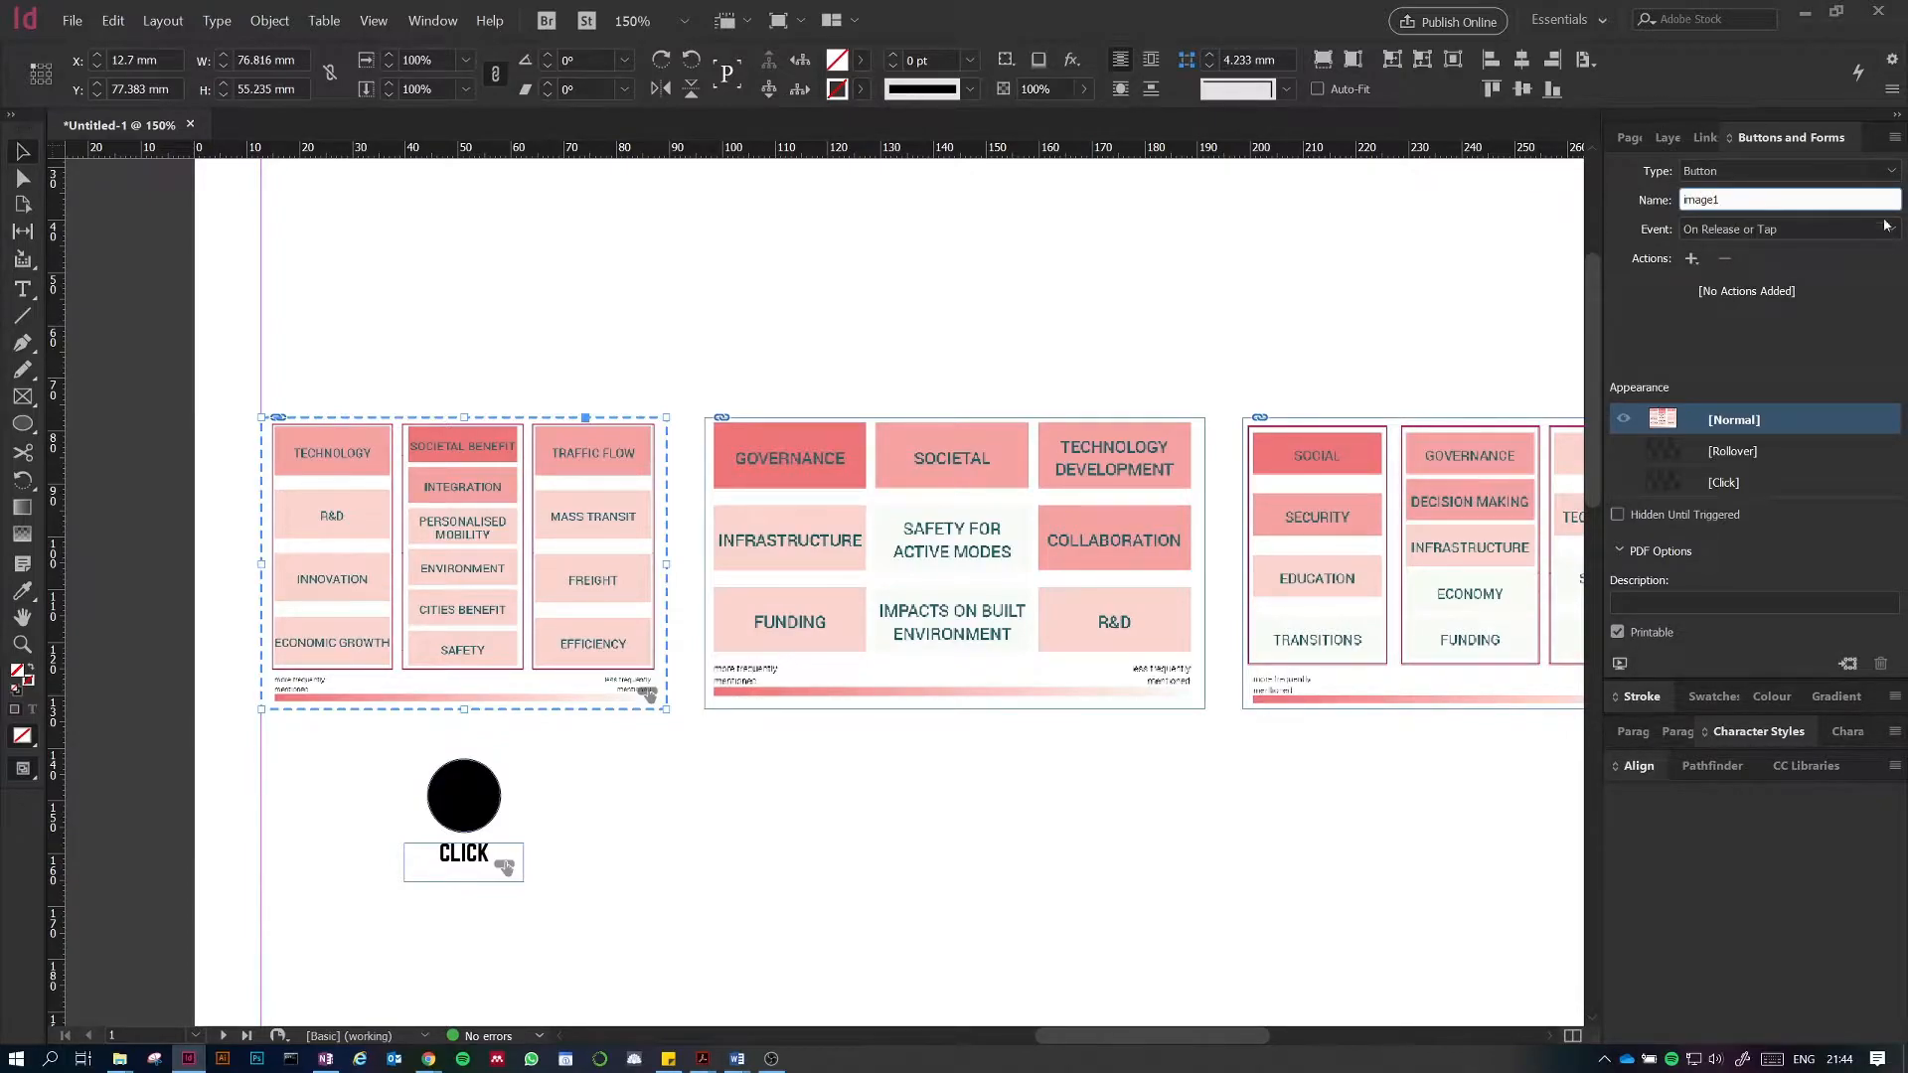
Step: Select the CLICK button and add a Show/Hide Buttons and Forms action triggered On Release or Tap
{"action": "left_click", "coordinate": [594, 803]}
{"action": "left_click", "coordinate": [482, 810]}
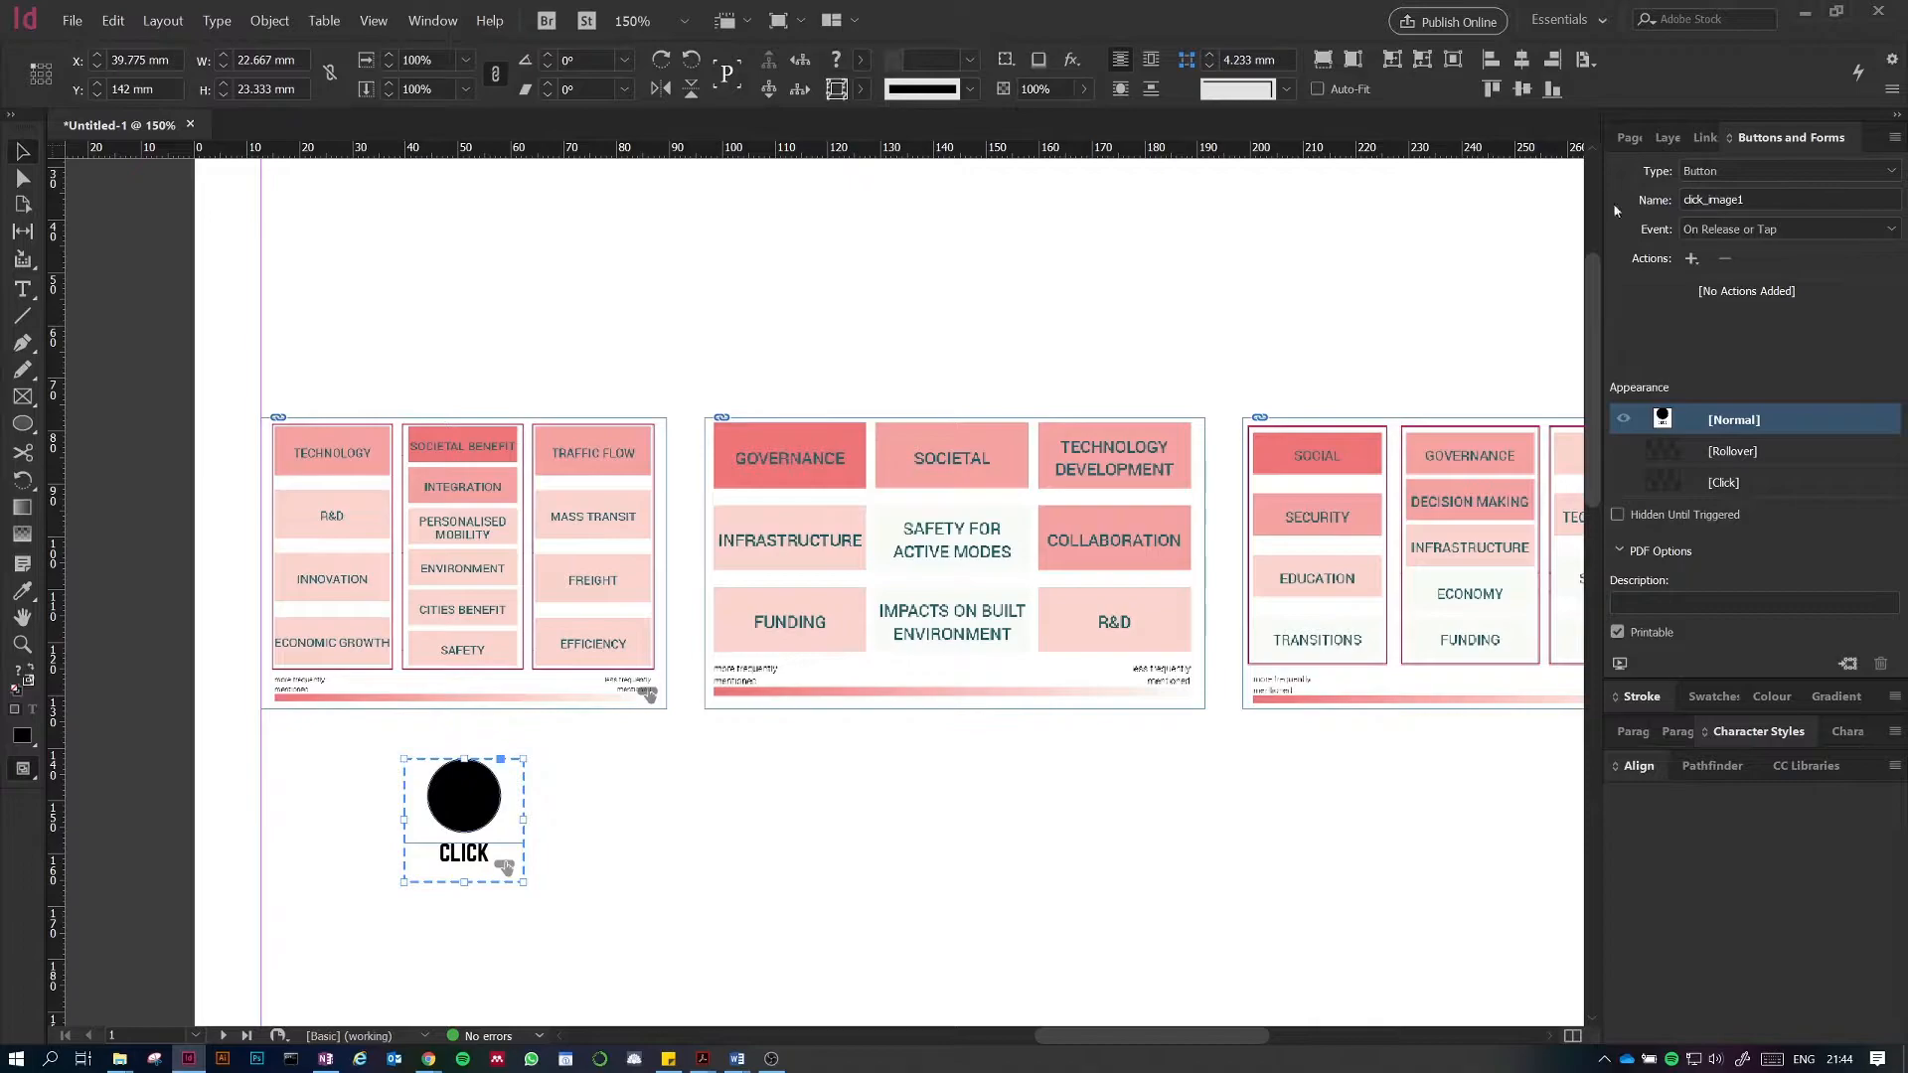
{"action": "left_click", "coordinate": [1825, 229]}
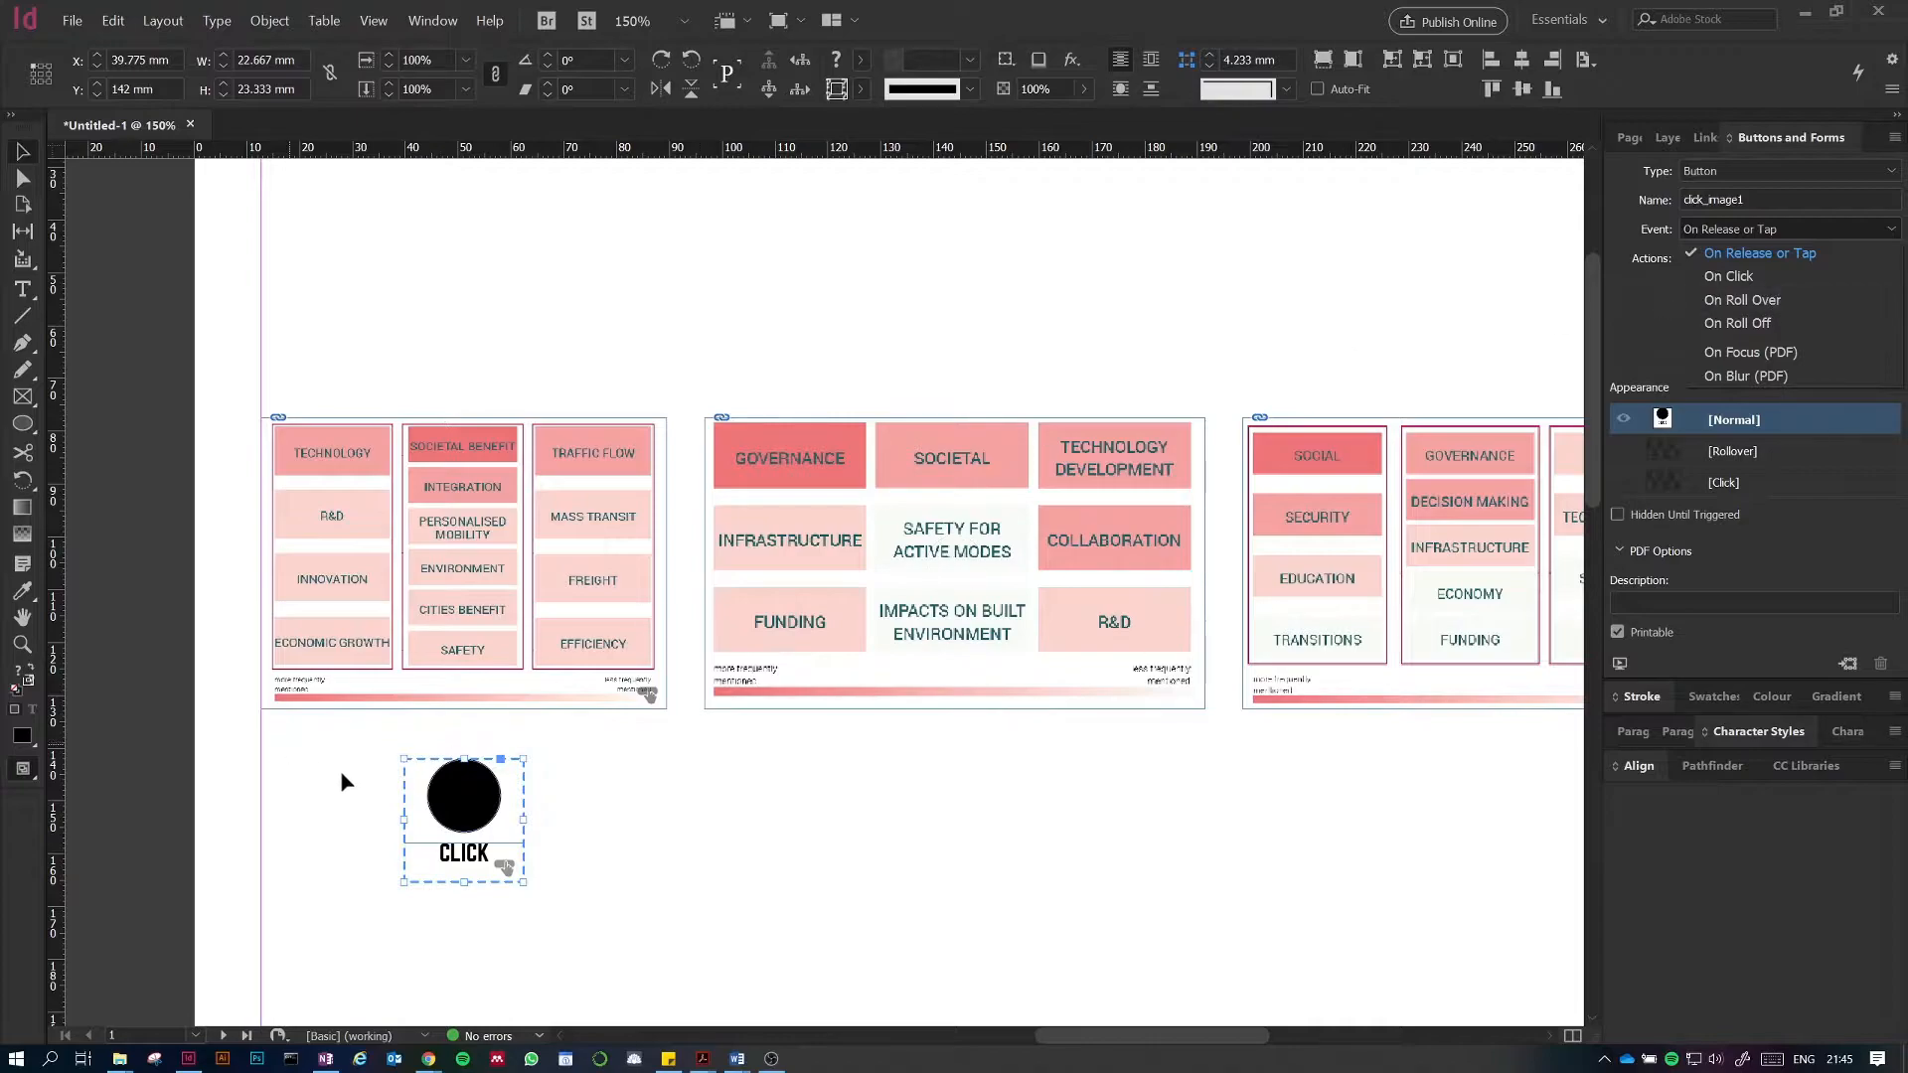
{"action": "left_click", "coordinate": [1756, 254]}
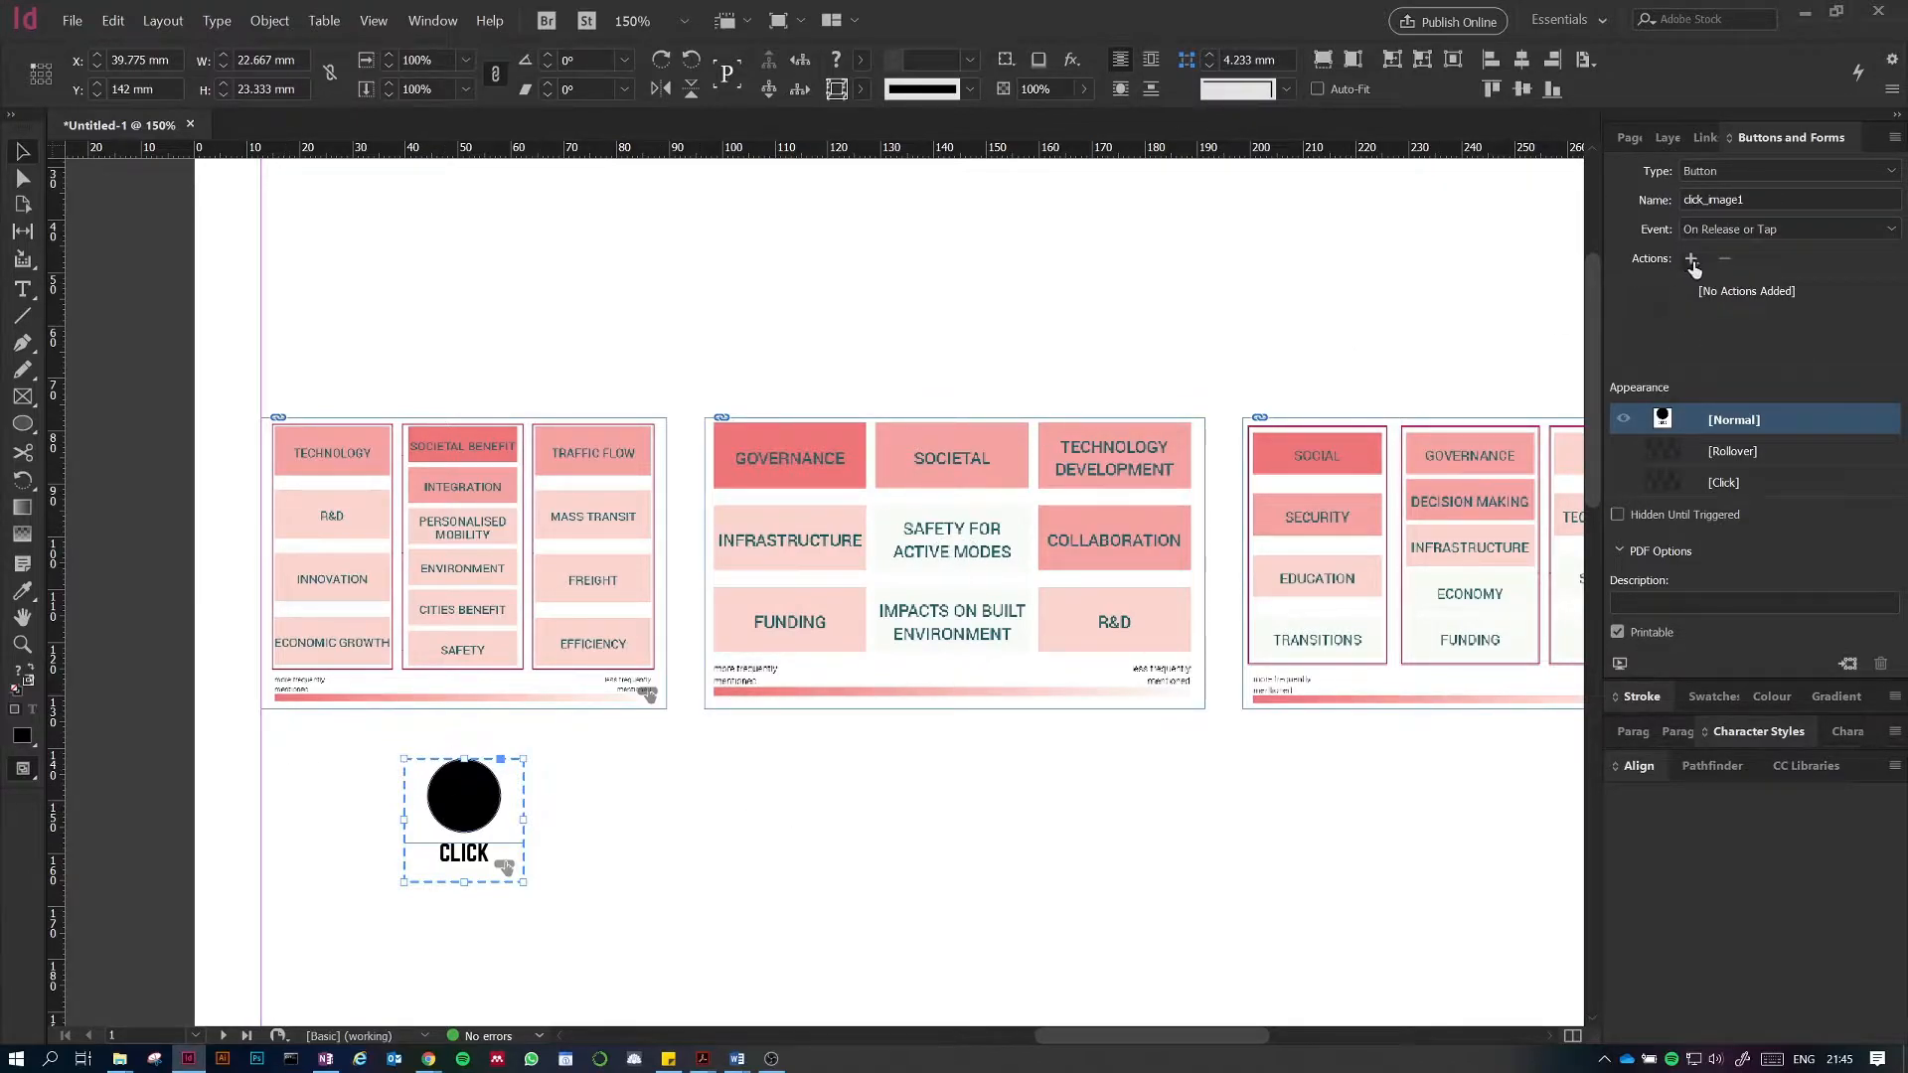
{"action": "left_click", "coordinate": [1689, 260]}
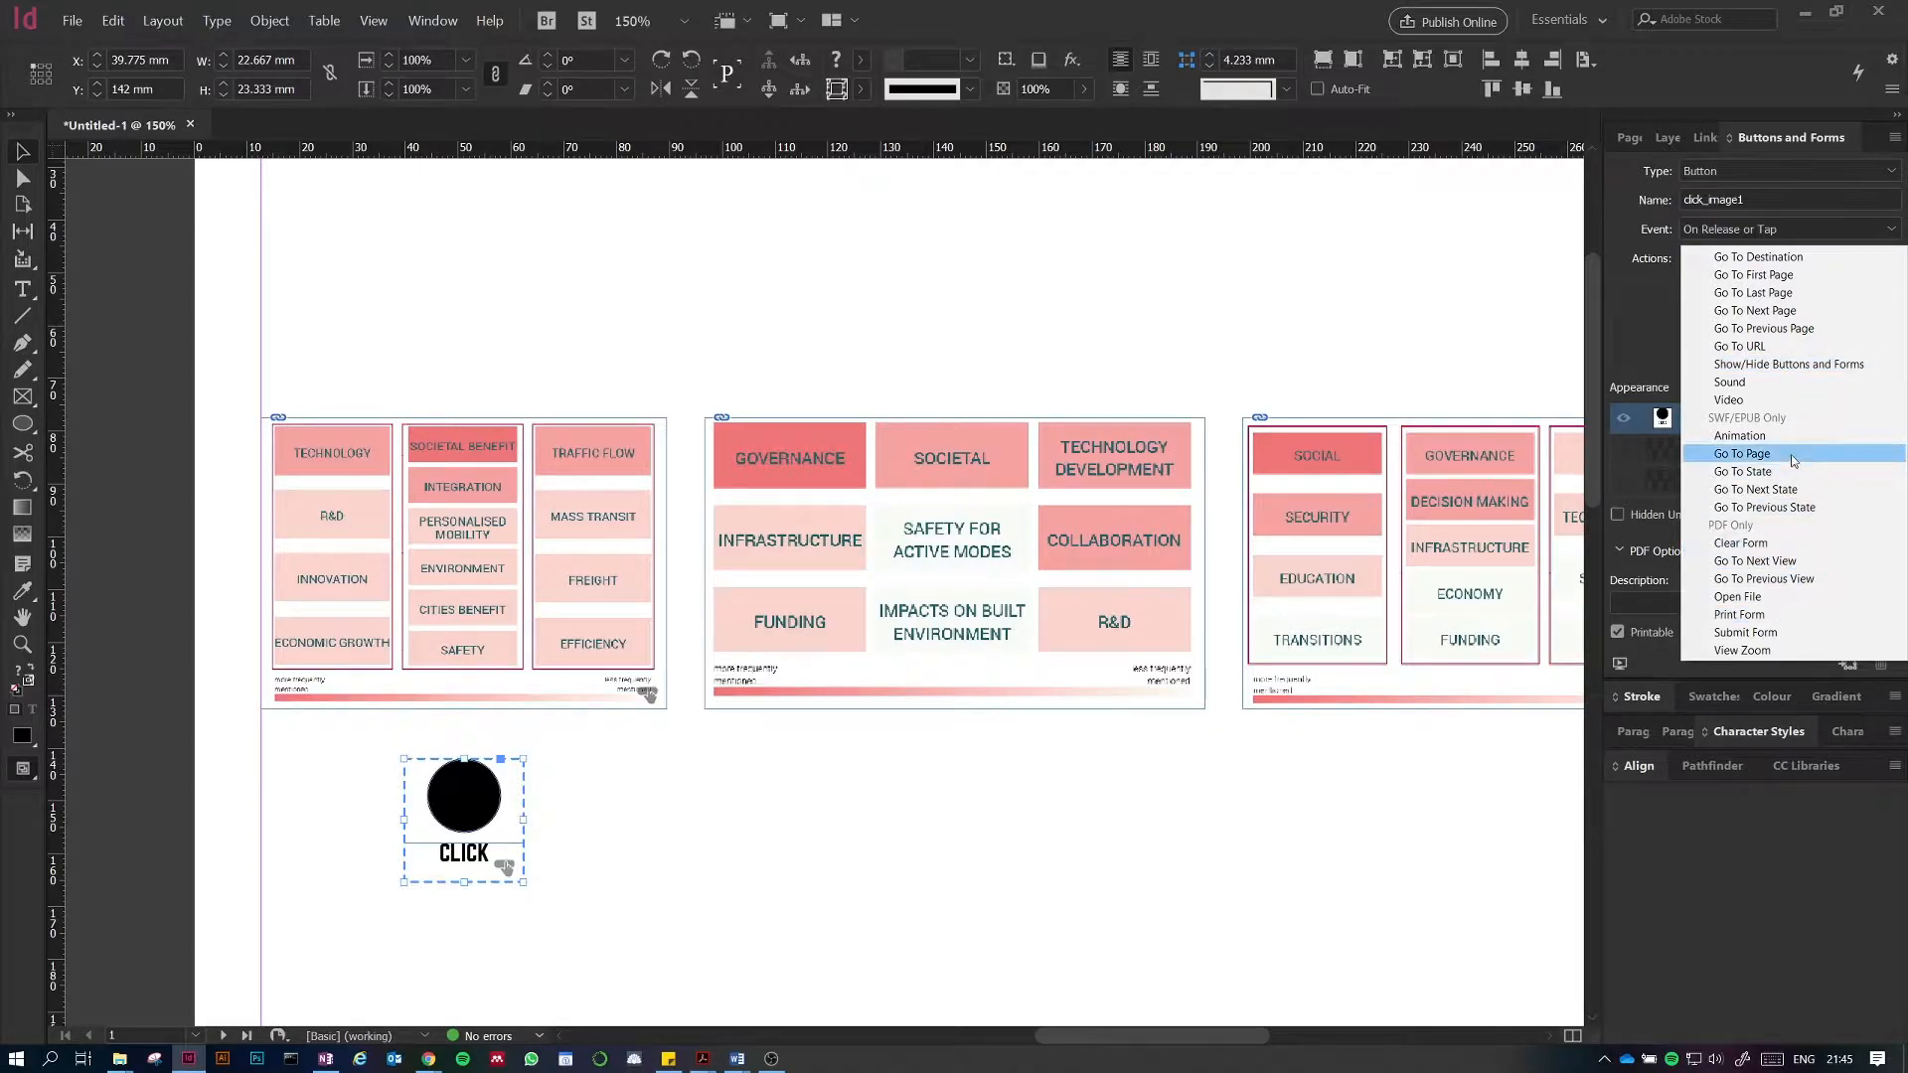
{"action": "left_click", "coordinate": [1821, 366]}
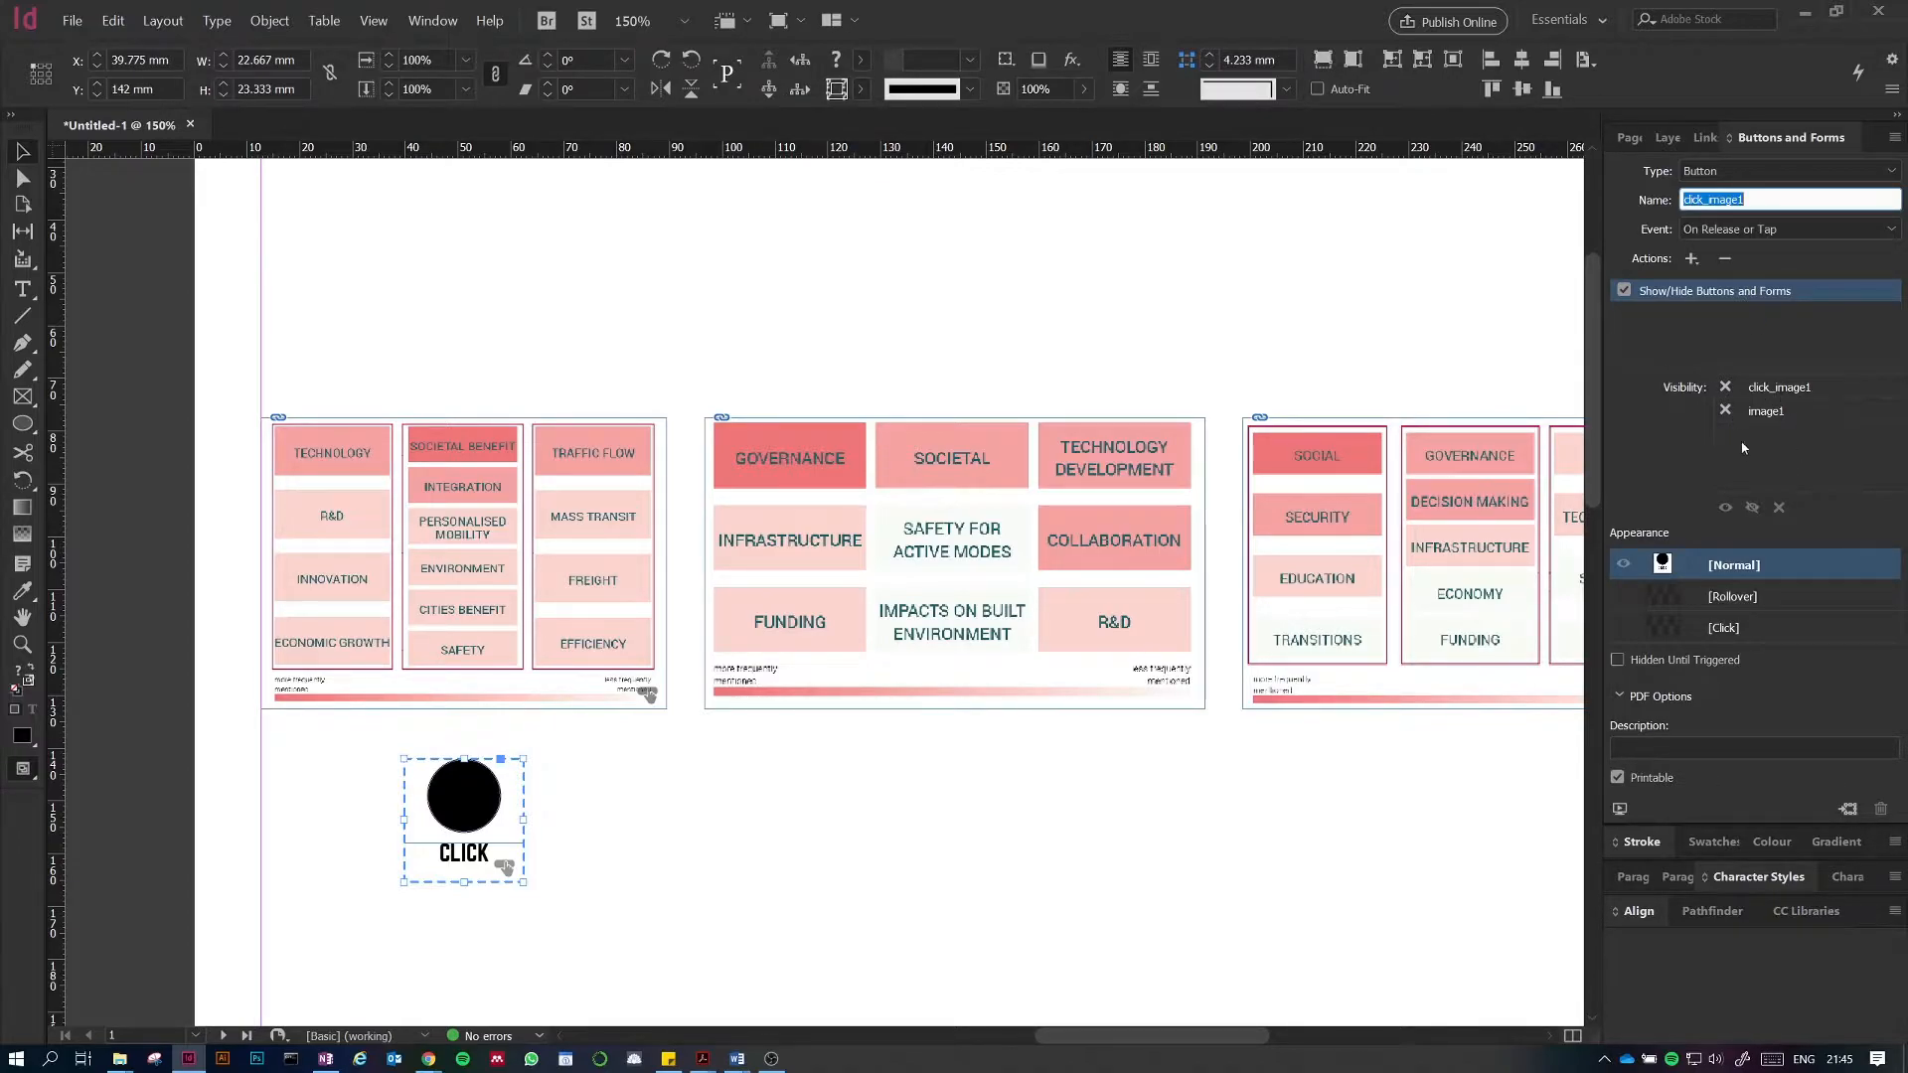
Step: Set image1 to be shown by the button's Show/Hide action
{"action": "left_click", "coordinate": [1727, 410]}
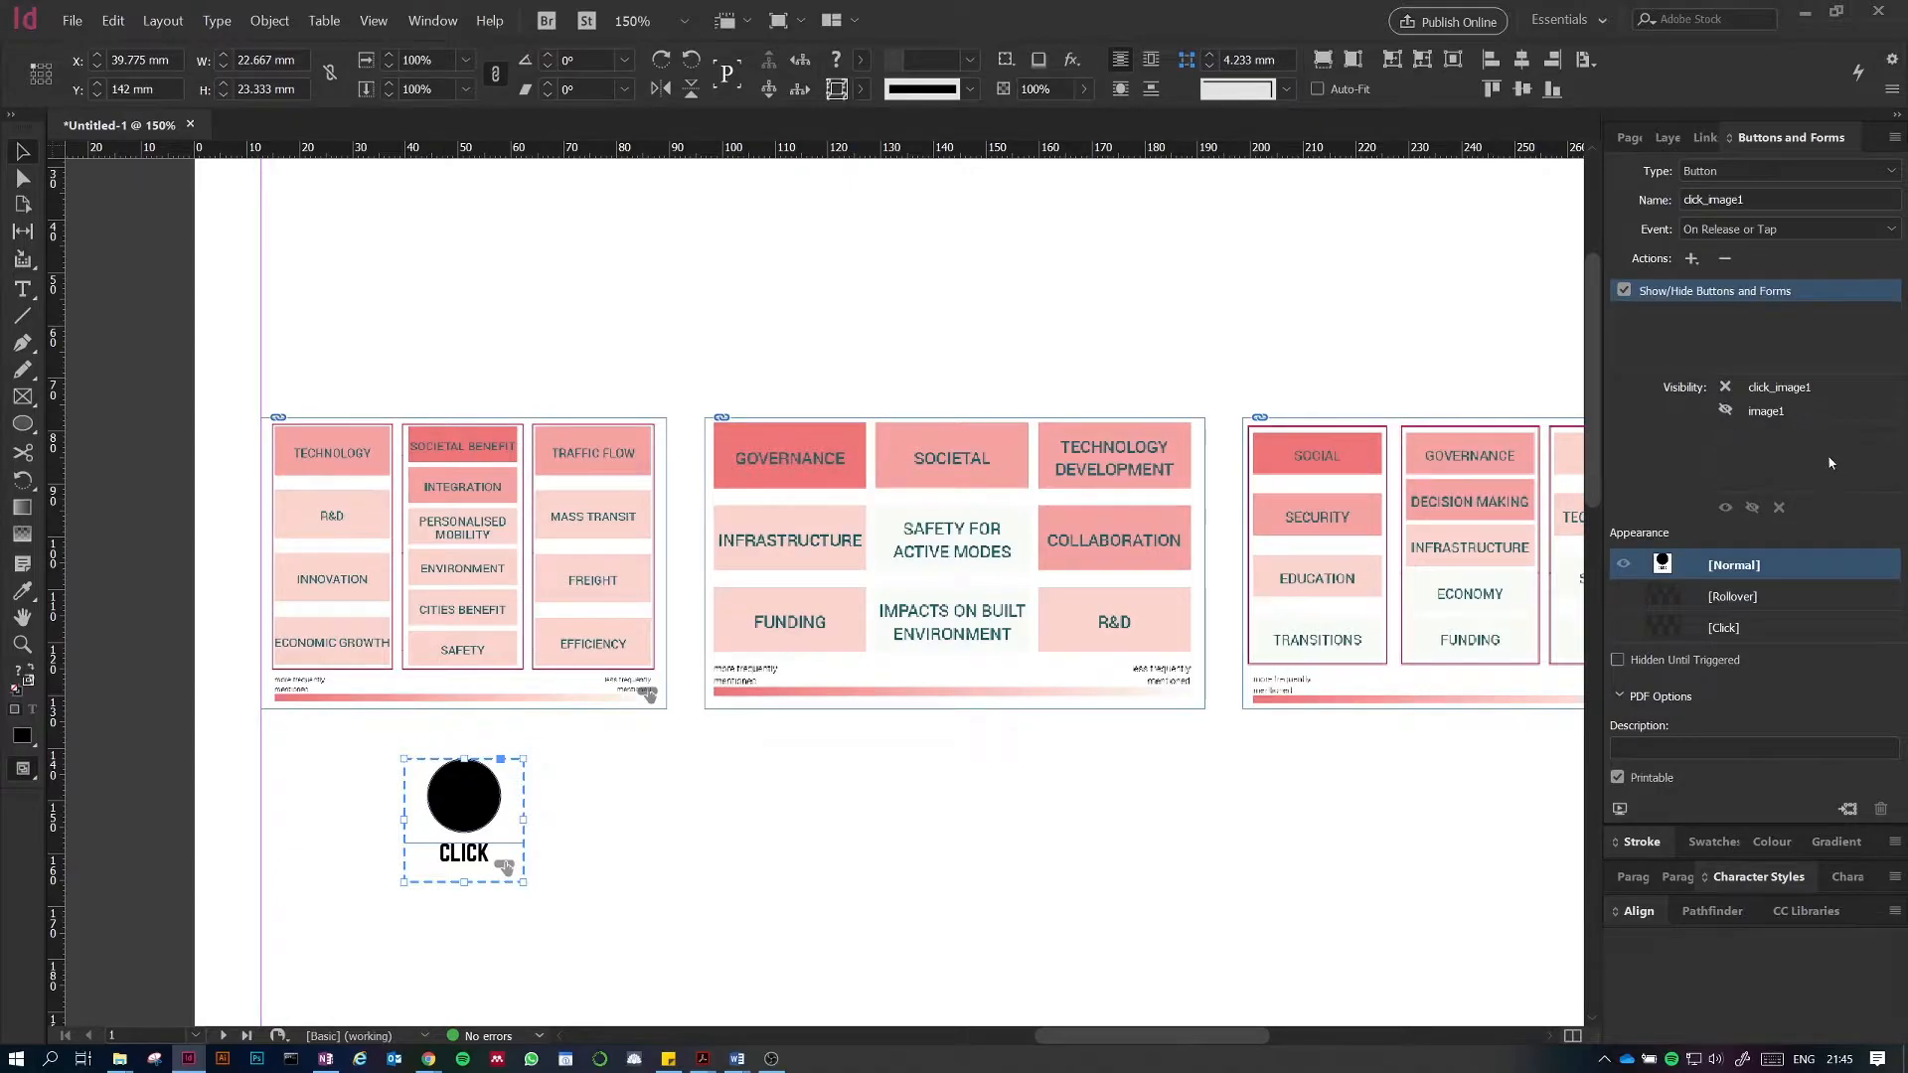
{"action": "left_click", "coordinate": [1725, 411]}
{"action": "left_click", "coordinate": [1725, 410]}
{"action": "left_click", "coordinate": [1391, 301]}
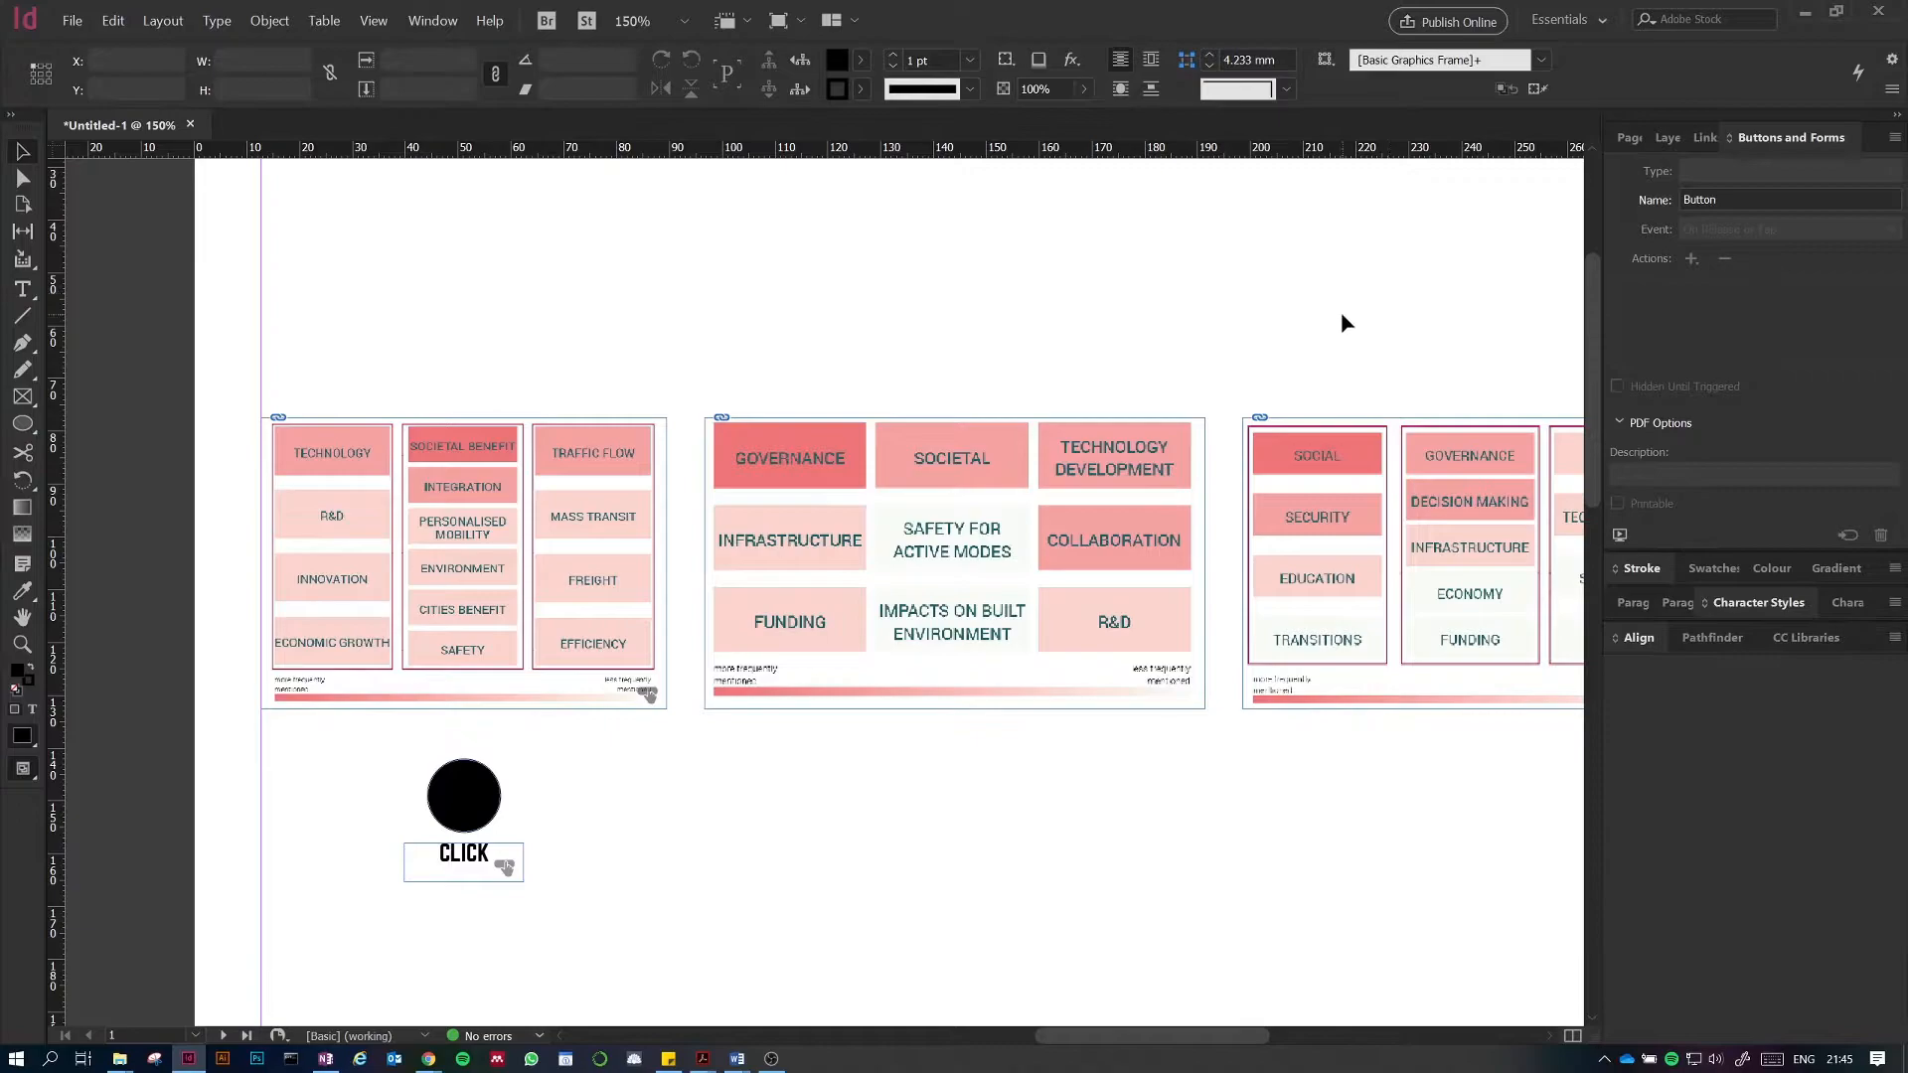
{"action": "left_click", "coordinate": [72, 21]}
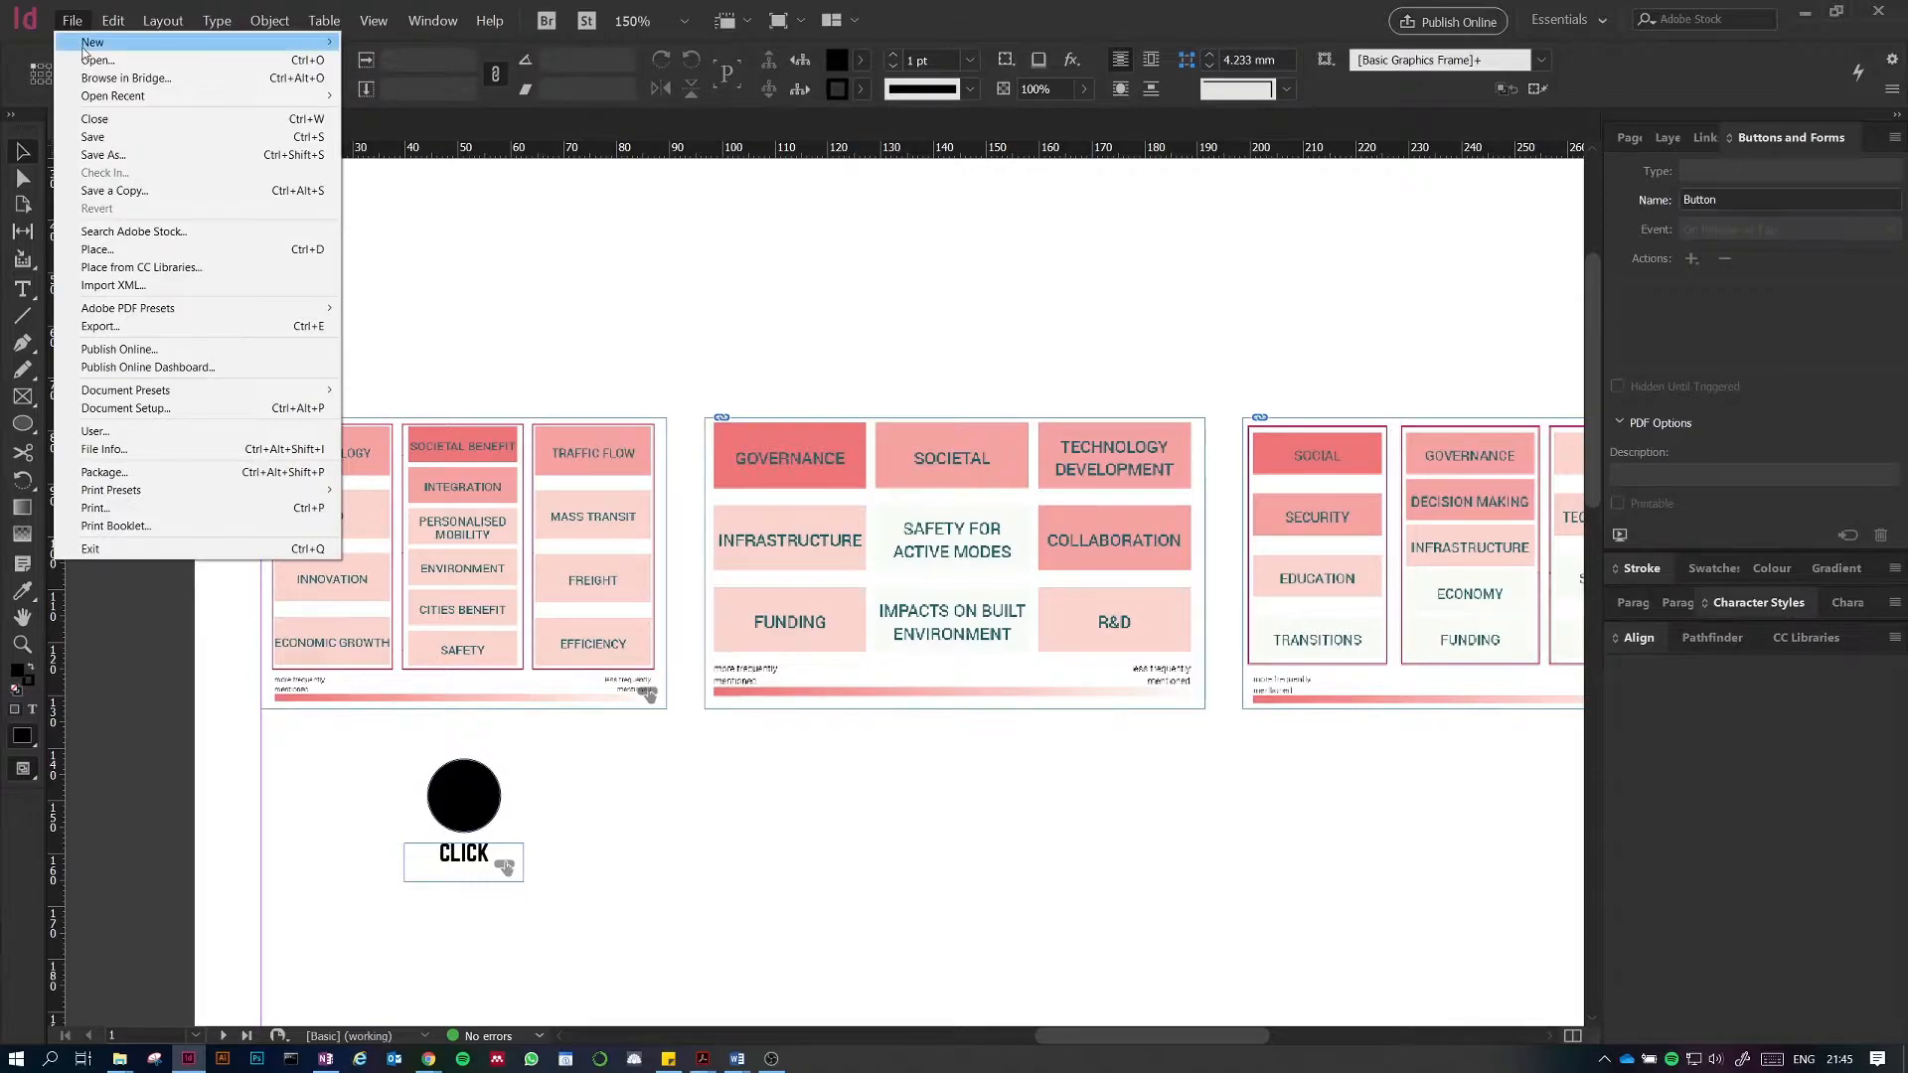
{"action": "left_click", "coordinate": [693, 264]}
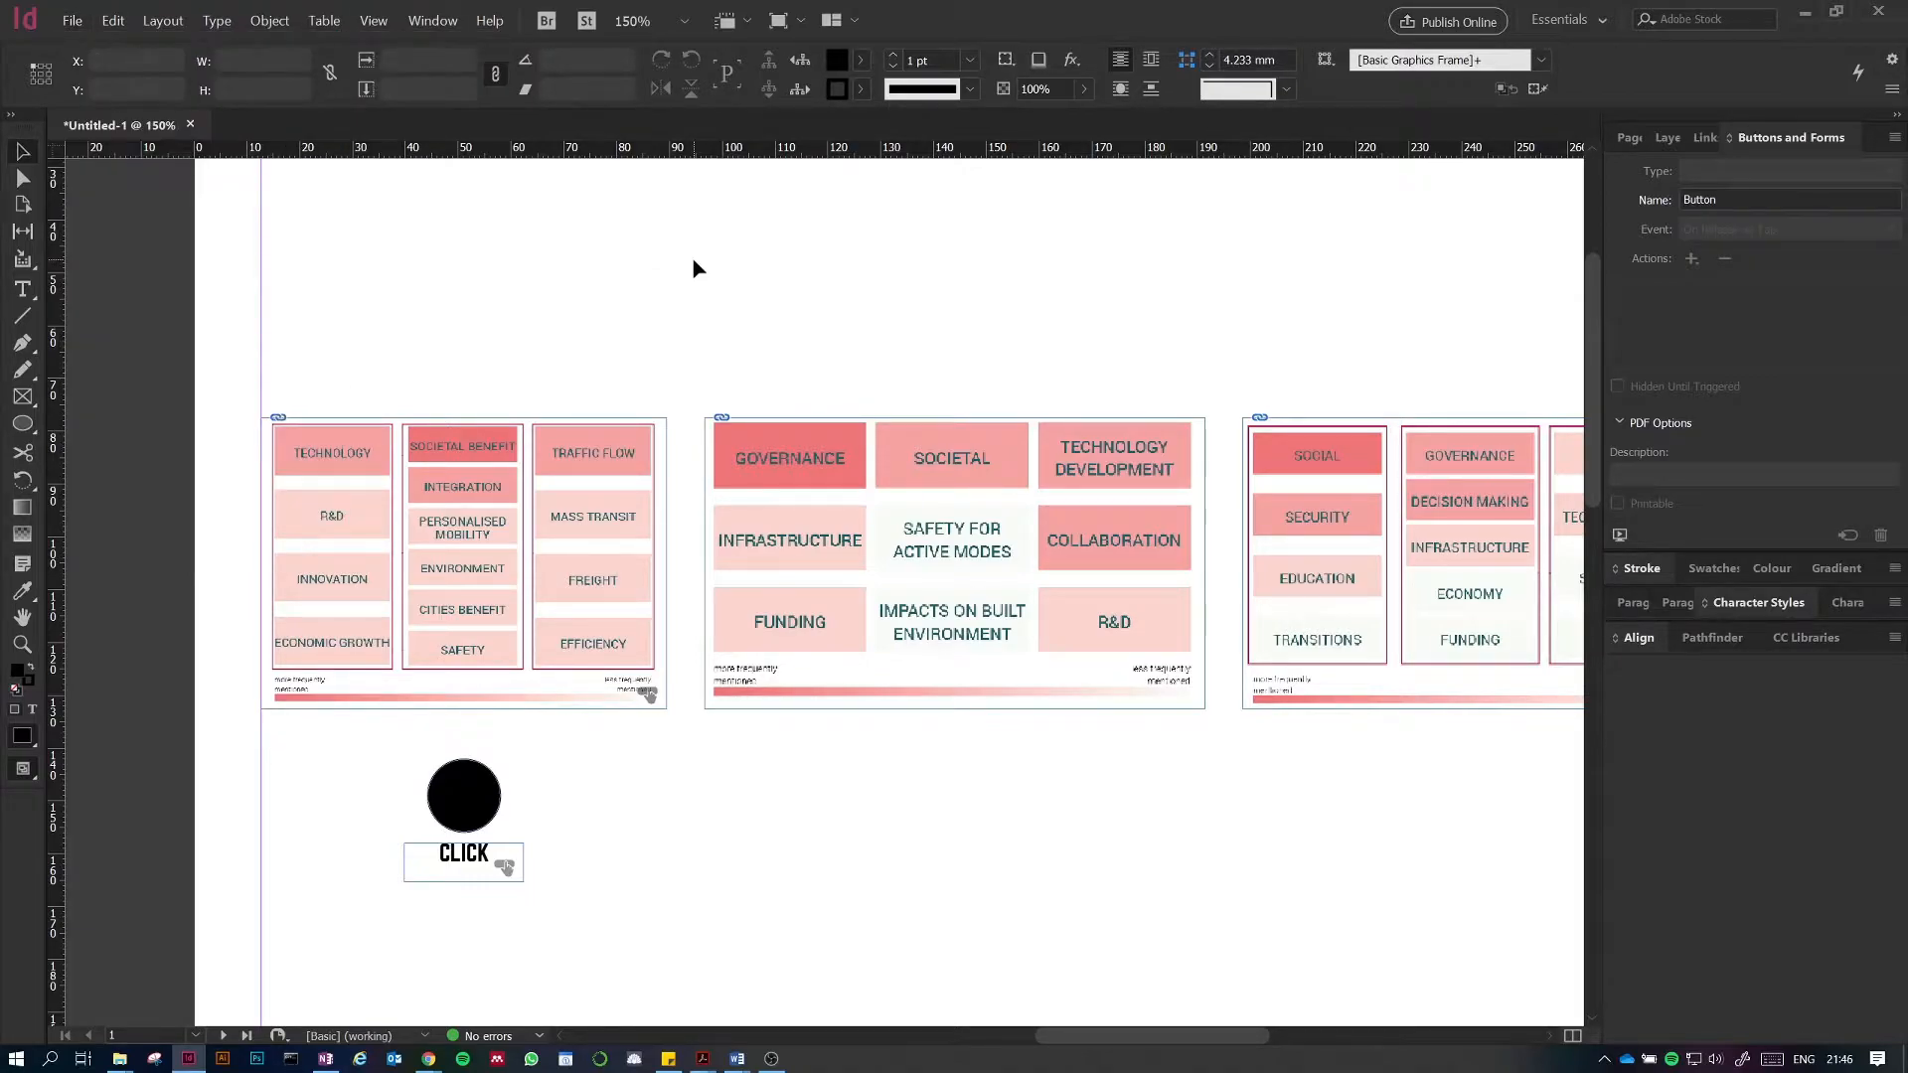
Step: Select the first diagram button image1 and make it Hidden Until Triggered
{"action": "left_click", "coordinate": [463, 564]}
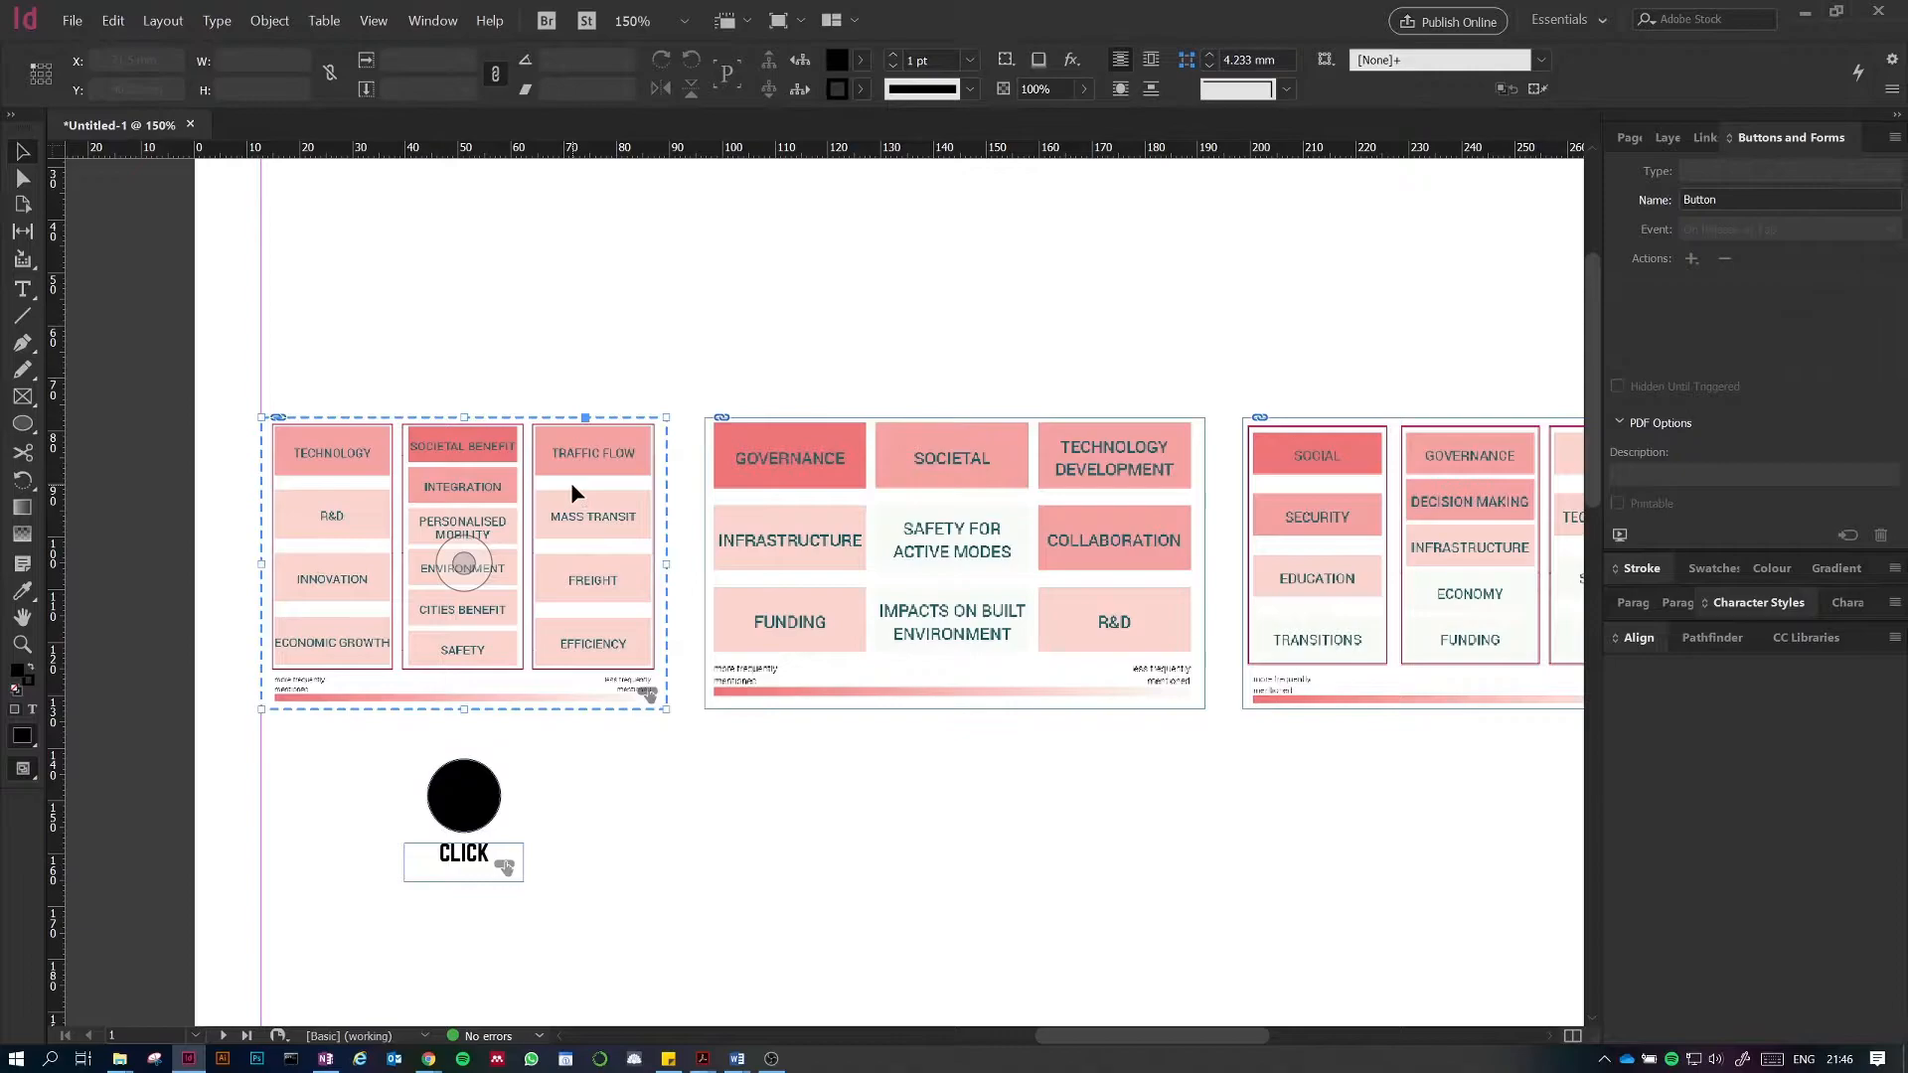
{"action": "left_click", "coordinate": [572, 483]}
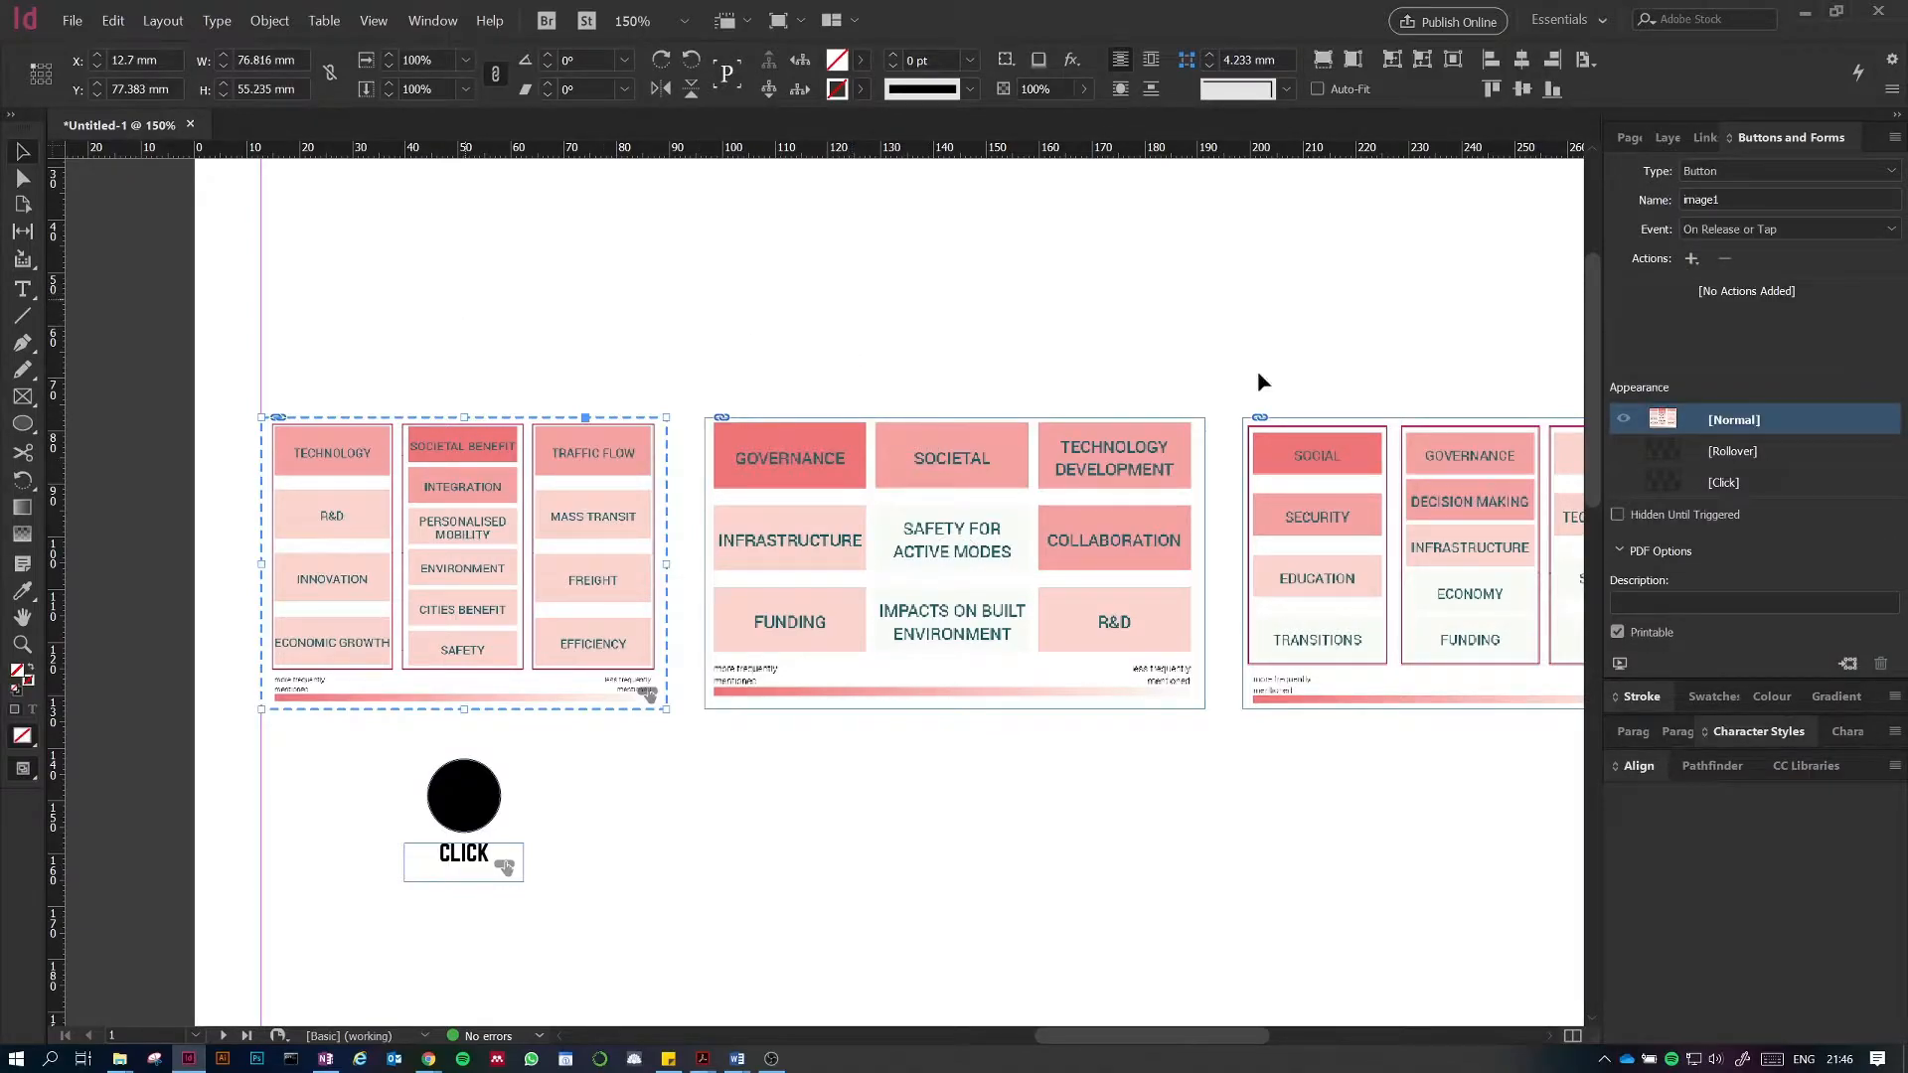
{"action": "left_click", "coordinate": [1617, 516]}
{"action": "left_click", "coordinate": [675, 807]}
{"action": "left_click", "coordinate": [463, 563]}
{"action": "left_click", "coordinate": [1086, 796]}
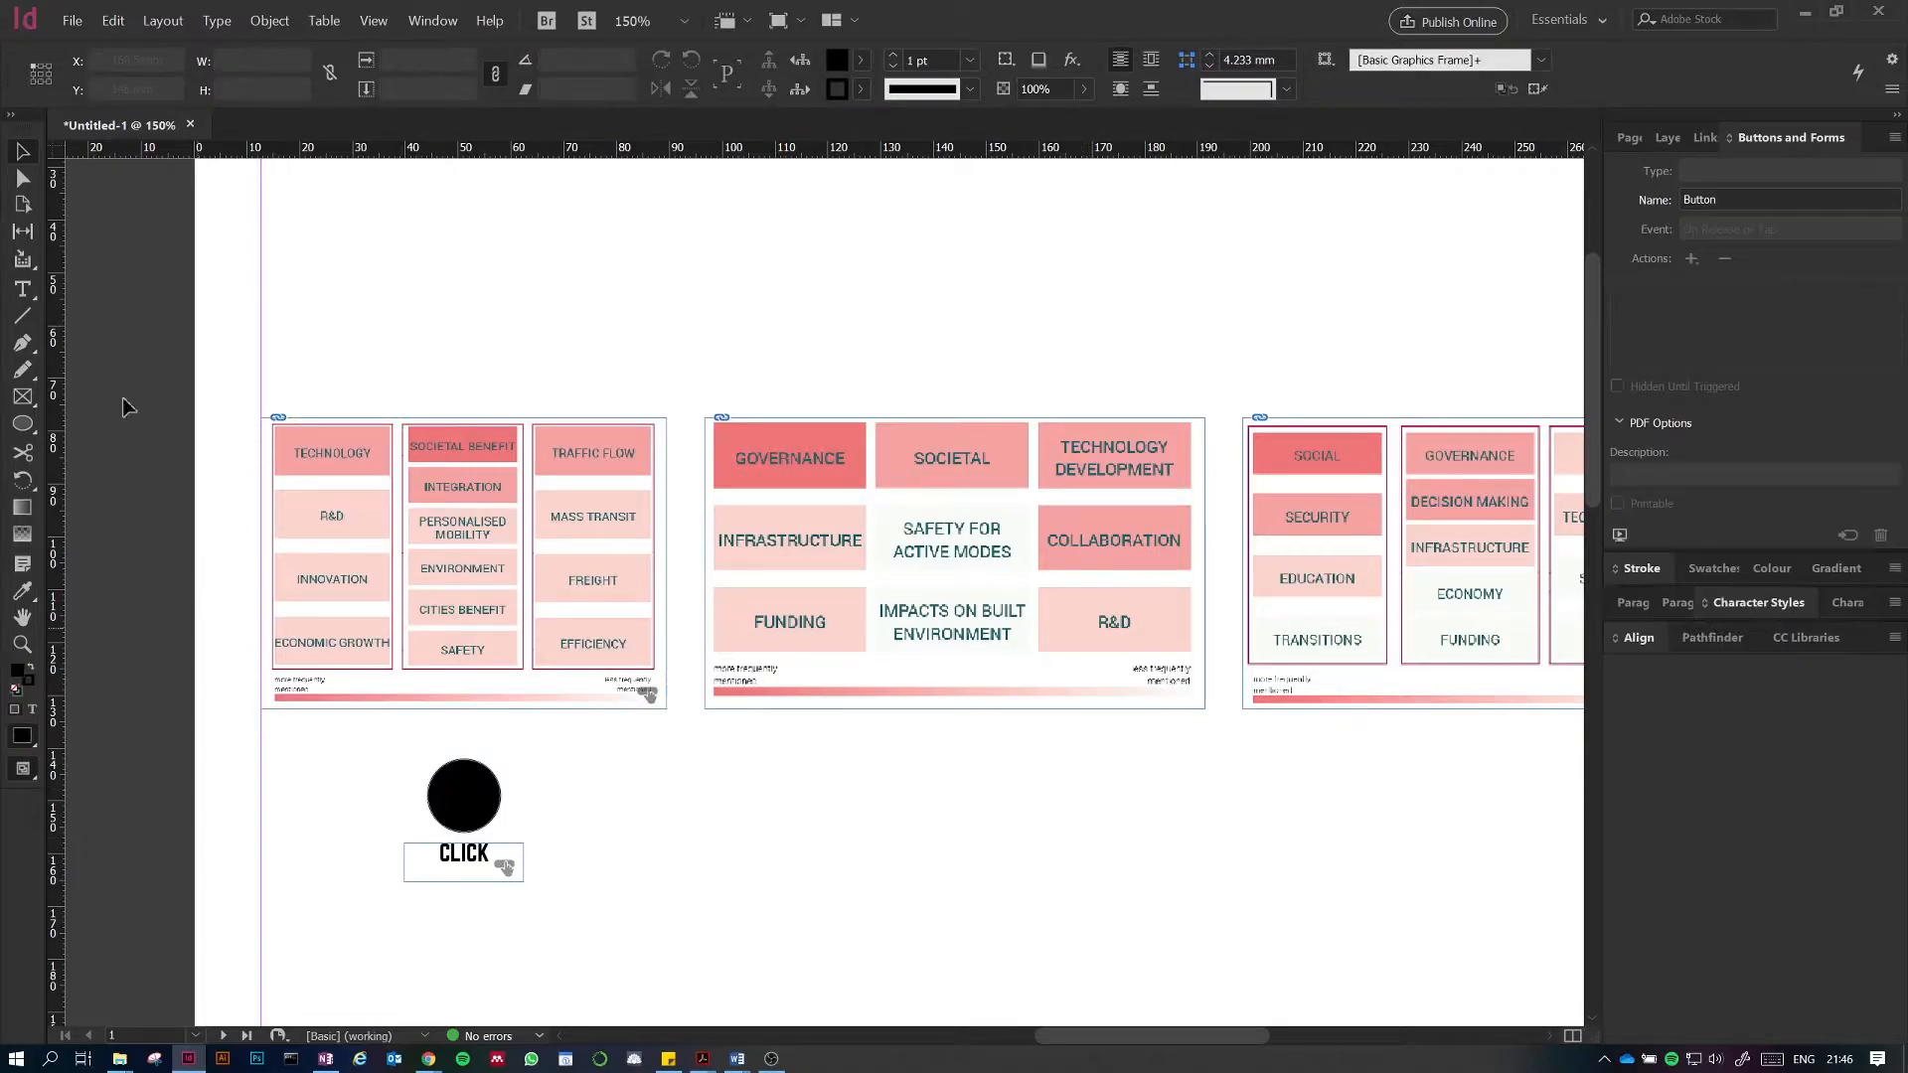
Step: Export the document as an Adobe PDF (Interactive), replacing Untitled-1.pdf
{"action": "left_click", "coordinate": [71, 20]}
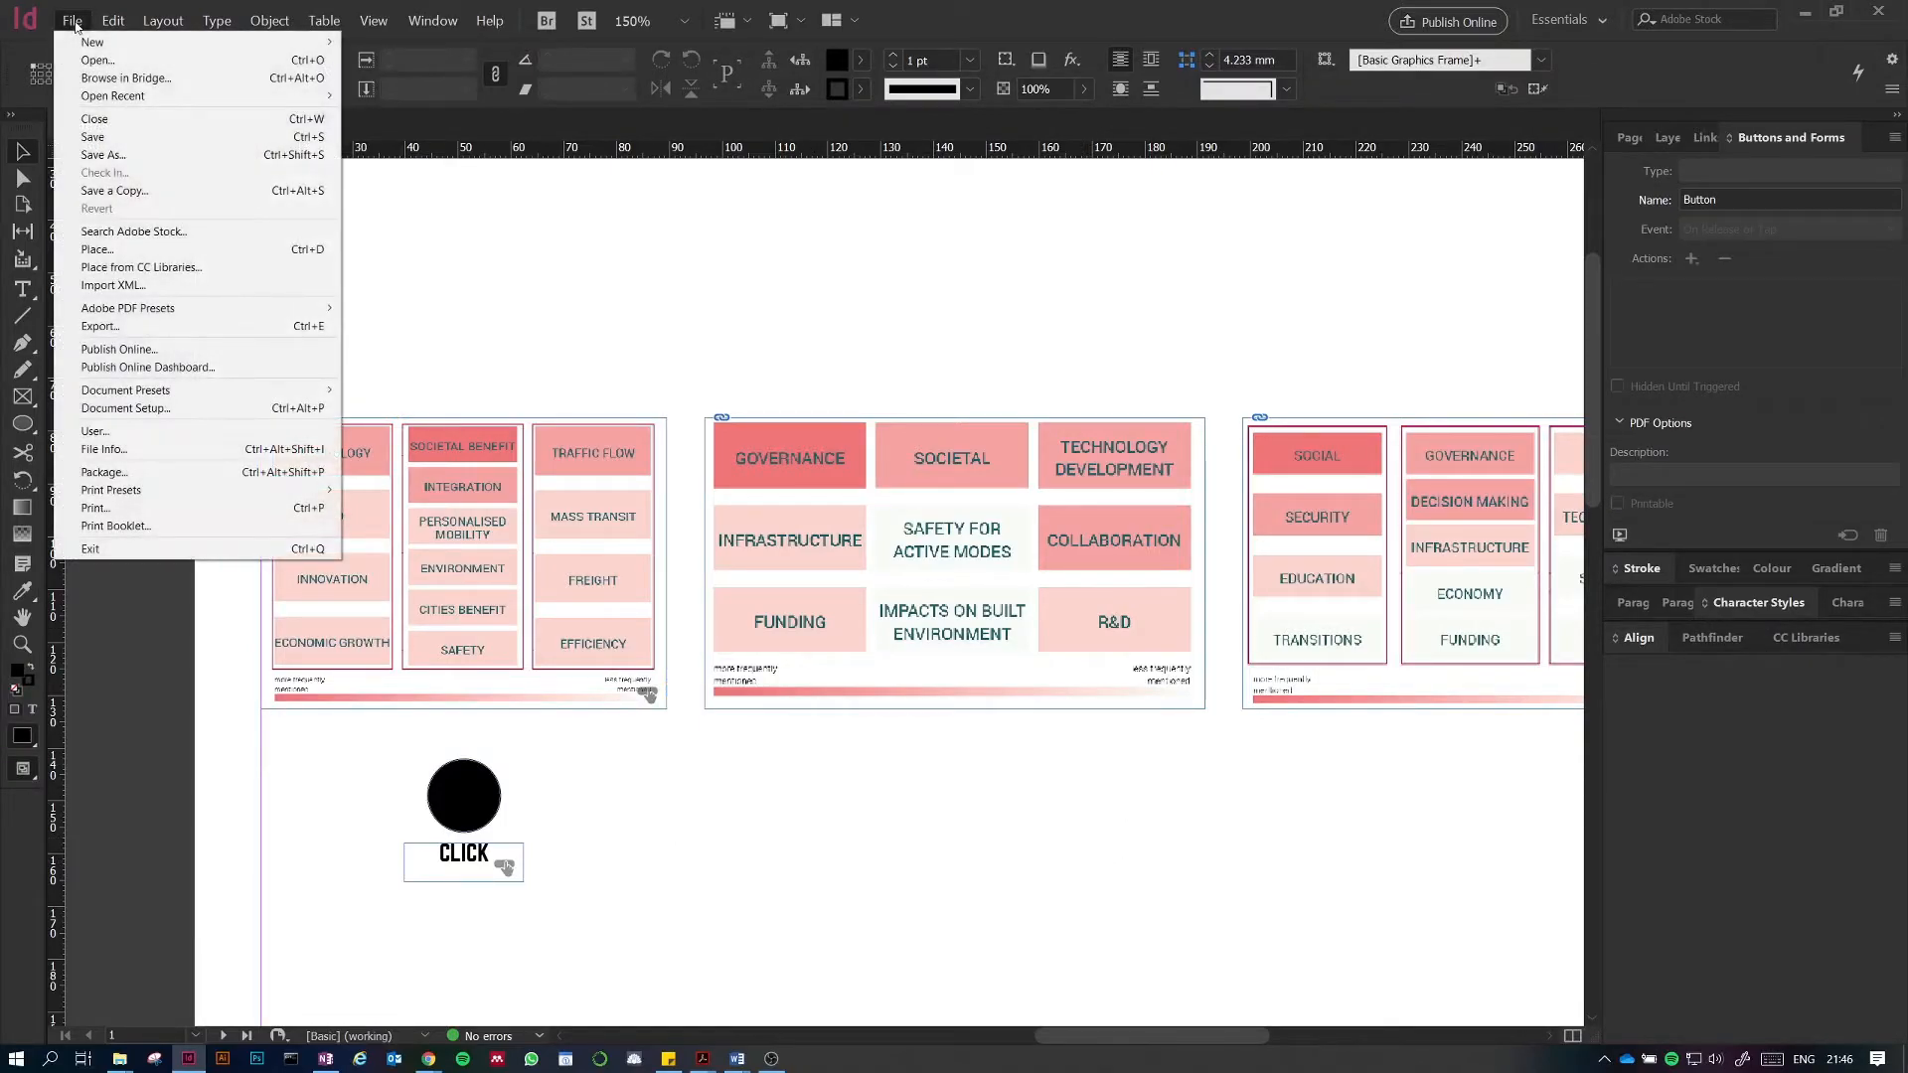
{"action": "left_click", "coordinate": [154, 331]}
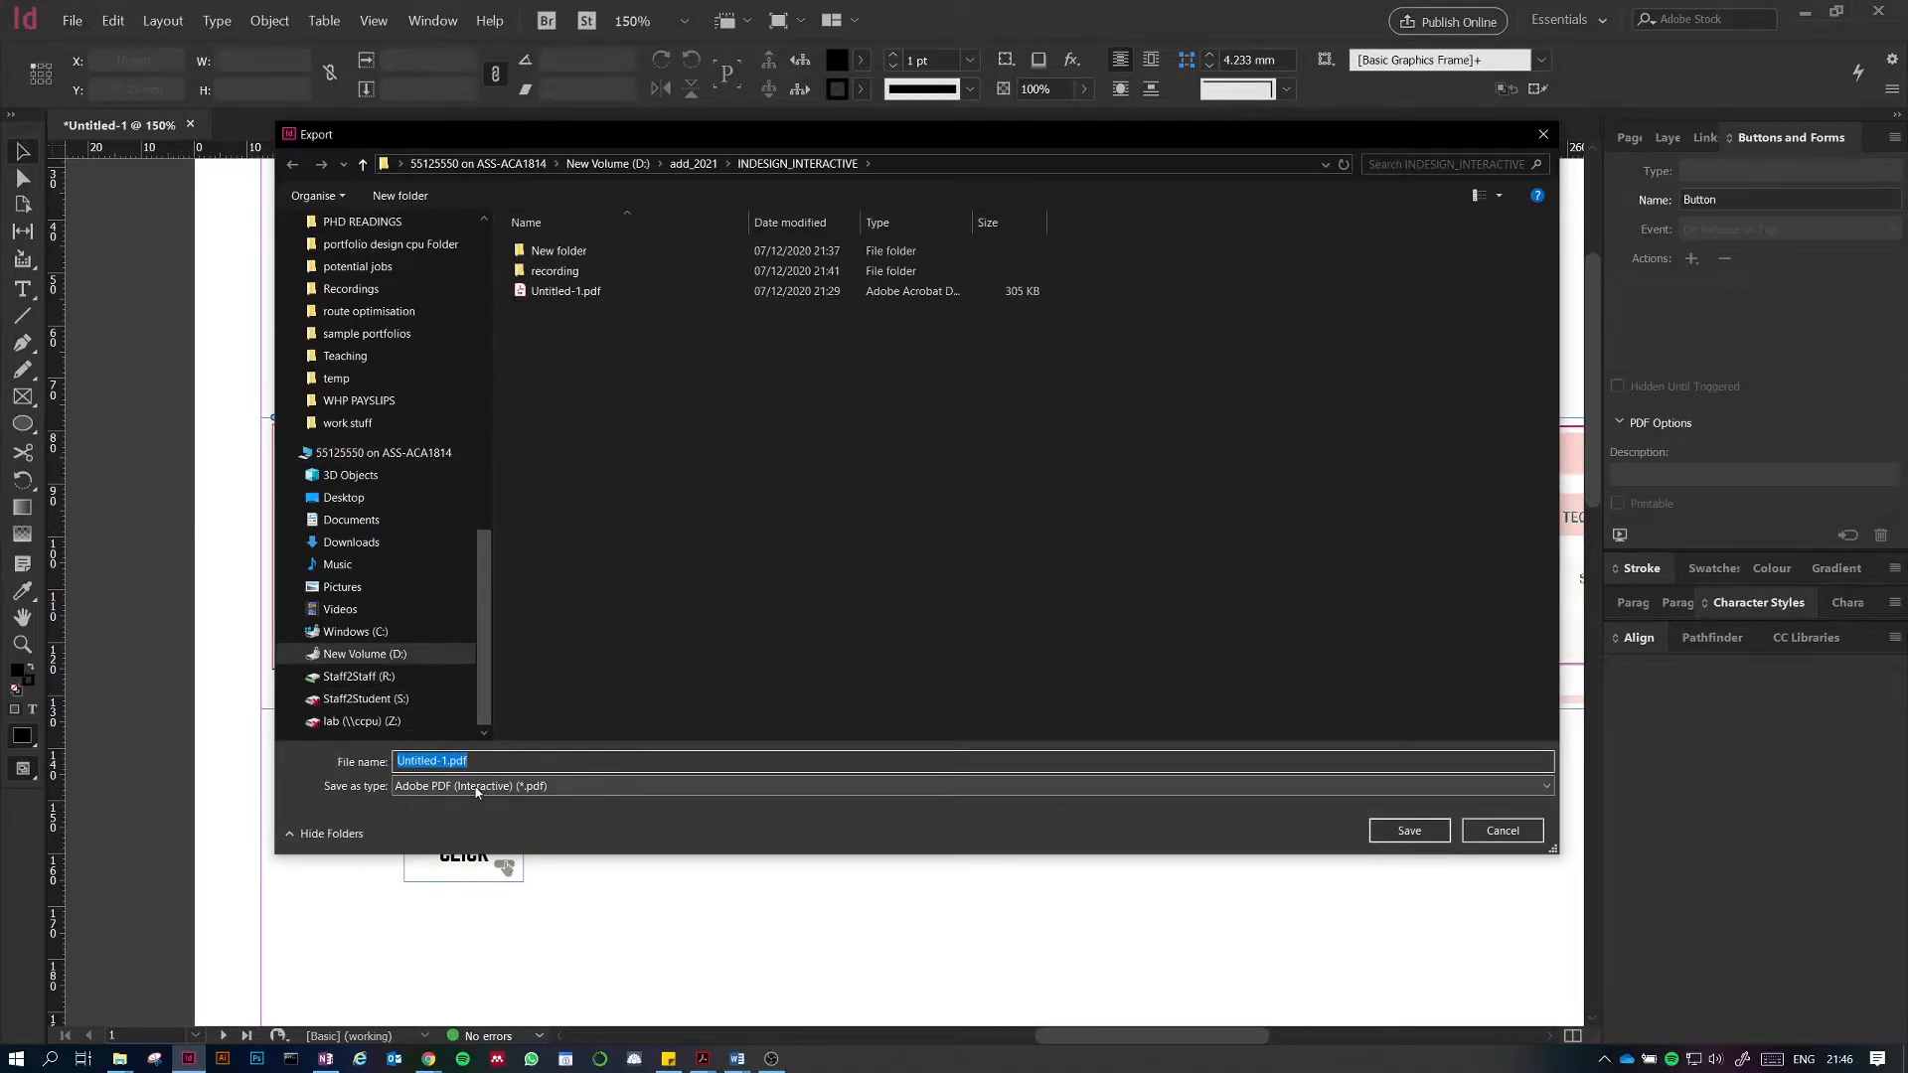
{"action": "left_click", "coordinate": [551, 296]}
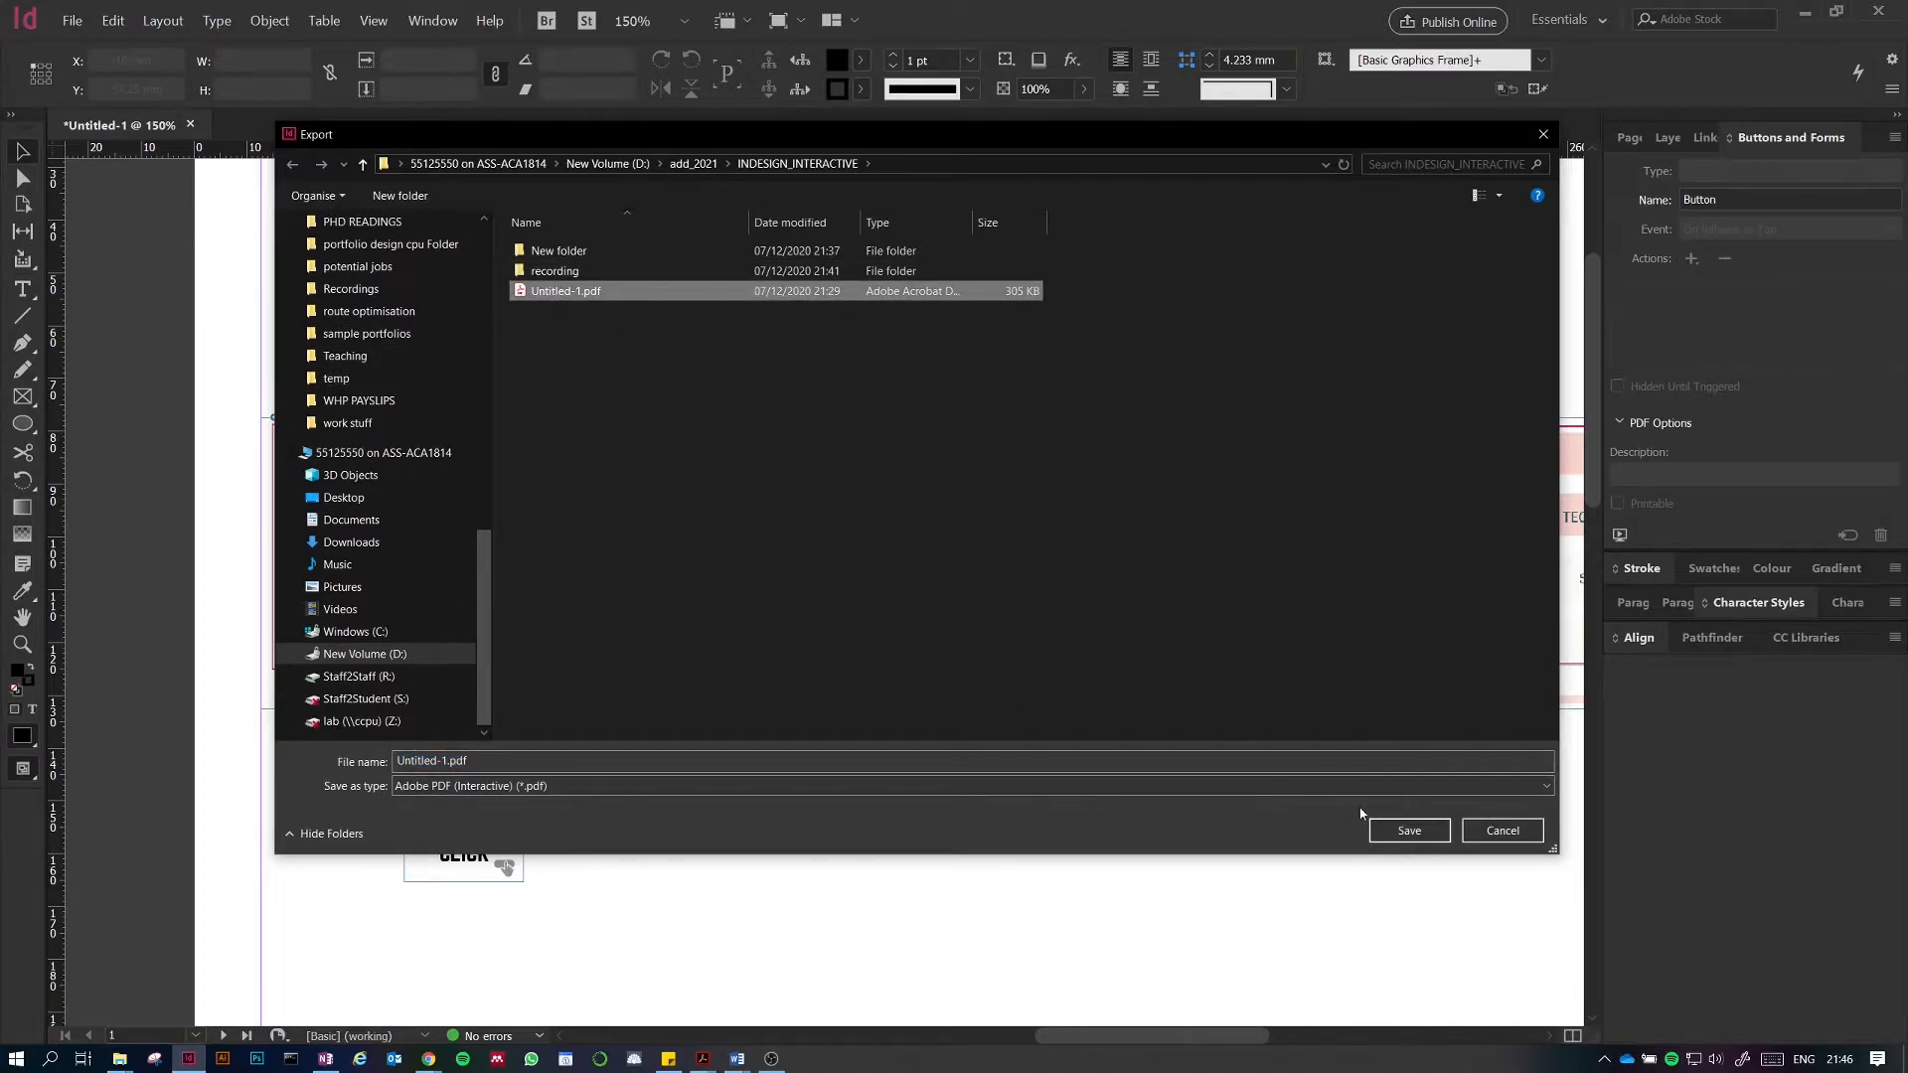
{"action": "left_click", "coordinate": [1409, 829]}
{"action": "left_click", "coordinate": [998, 536]}
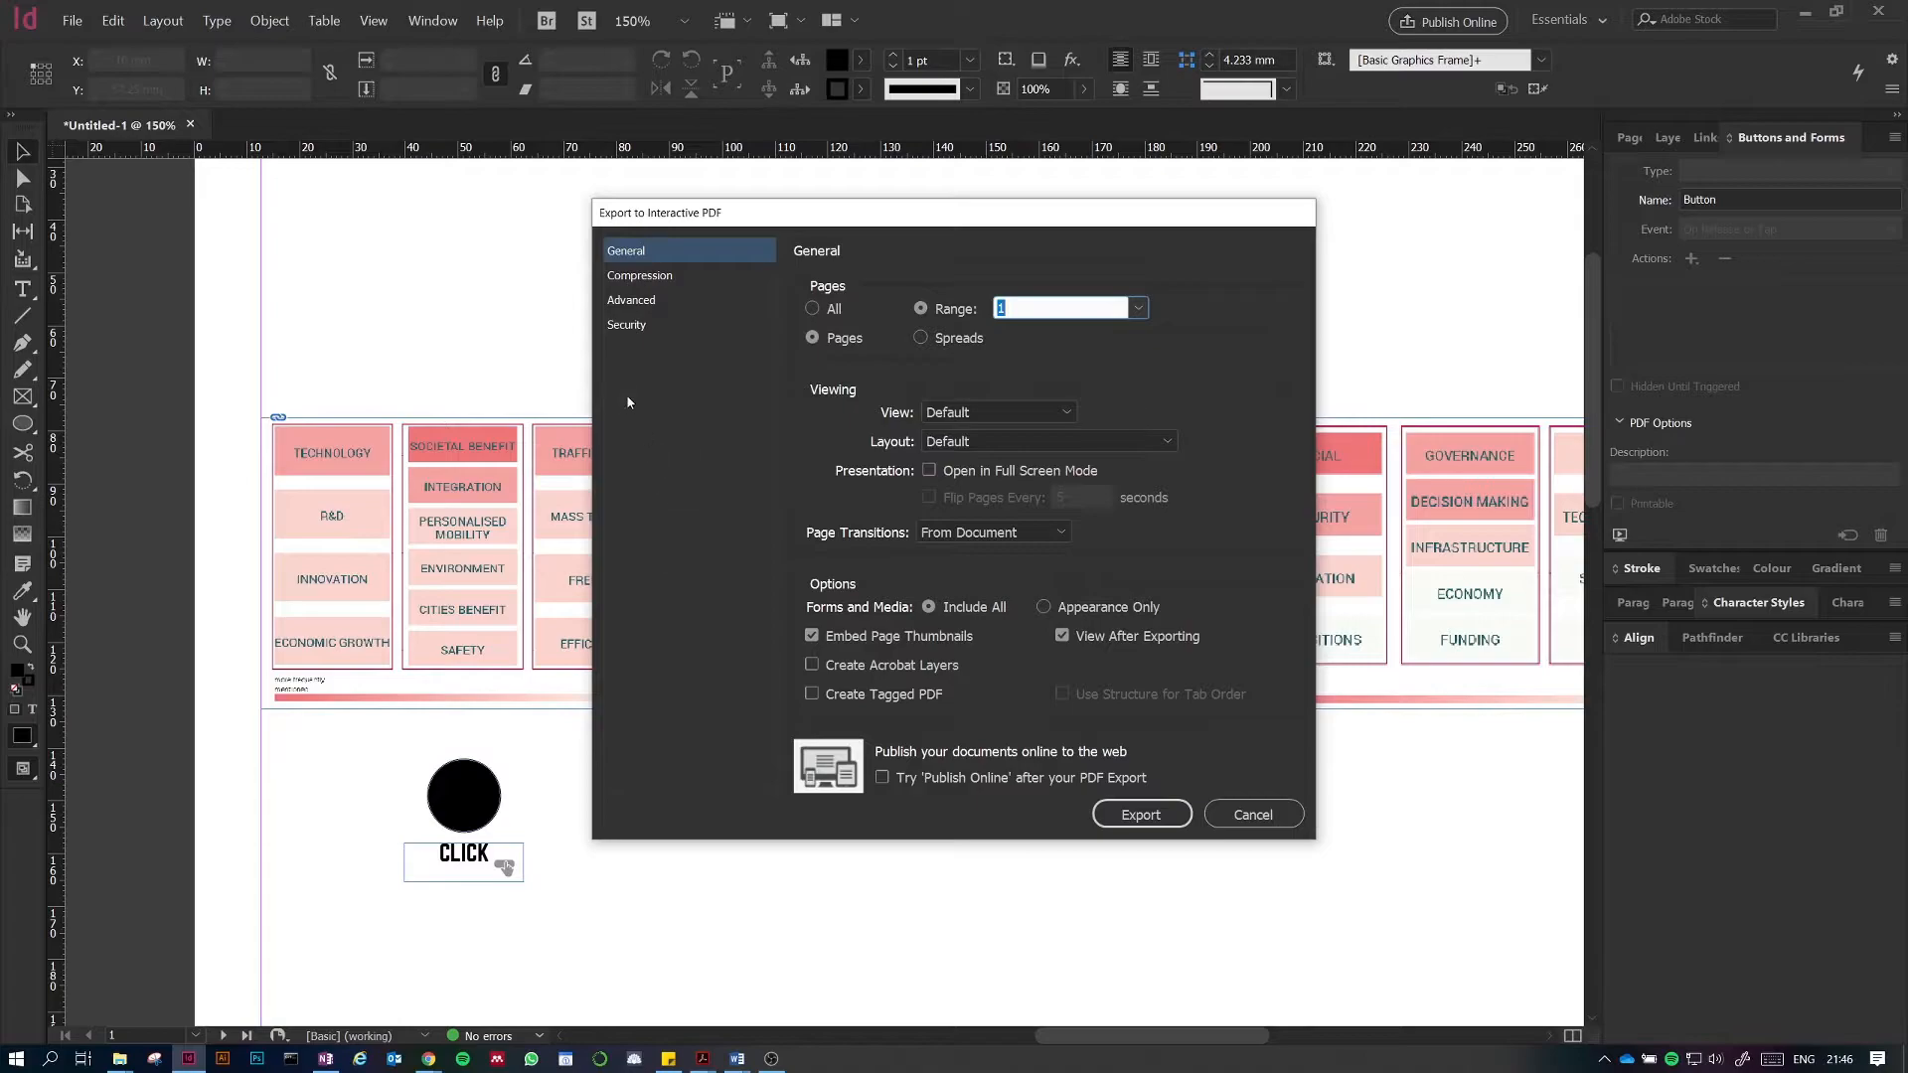
Step: Review the image compression settings of the interactive PDF export and run the export
{"action": "left_click", "coordinate": [651, 277]}
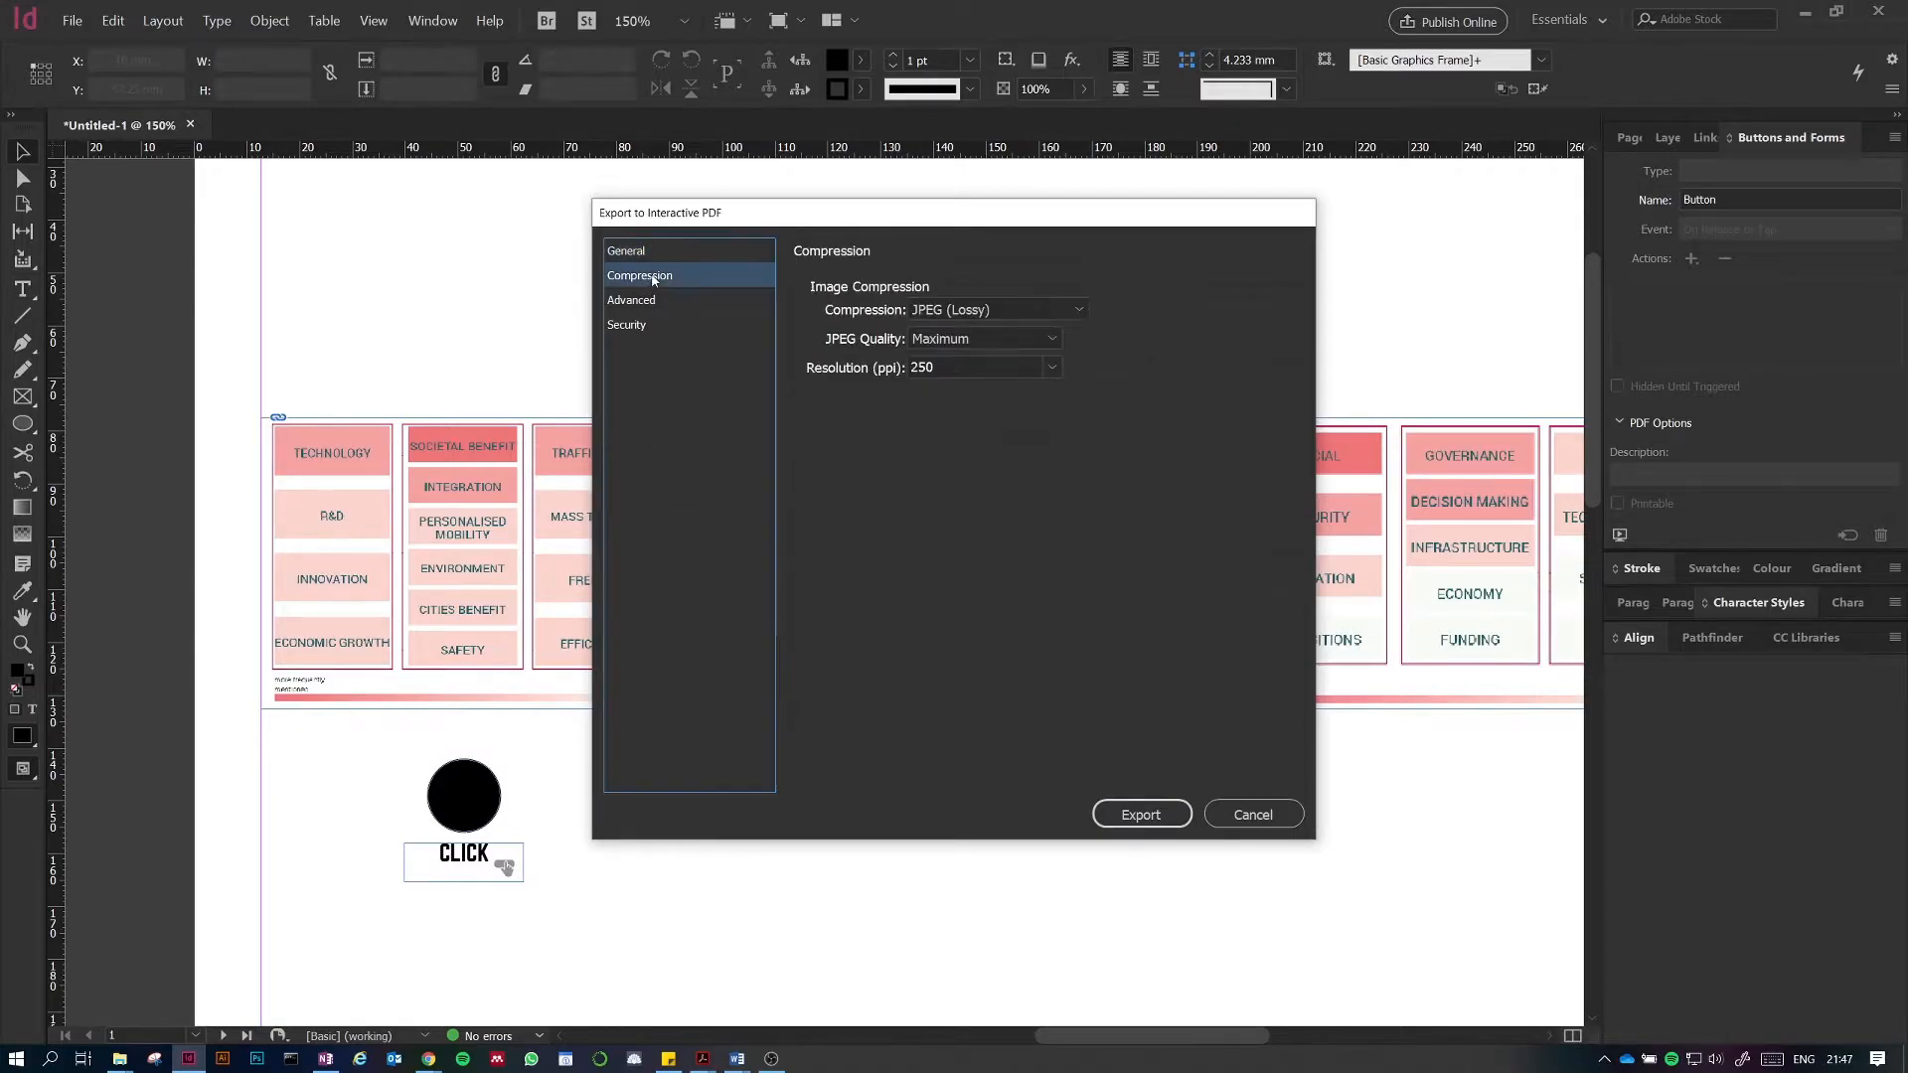
{"action": "left_click", "coordinate": [1007, 310]}
{"action": "left_click", "coordinate": [1007, 311]}
{"action": "left_click", "coordinate": [1053, 338]}
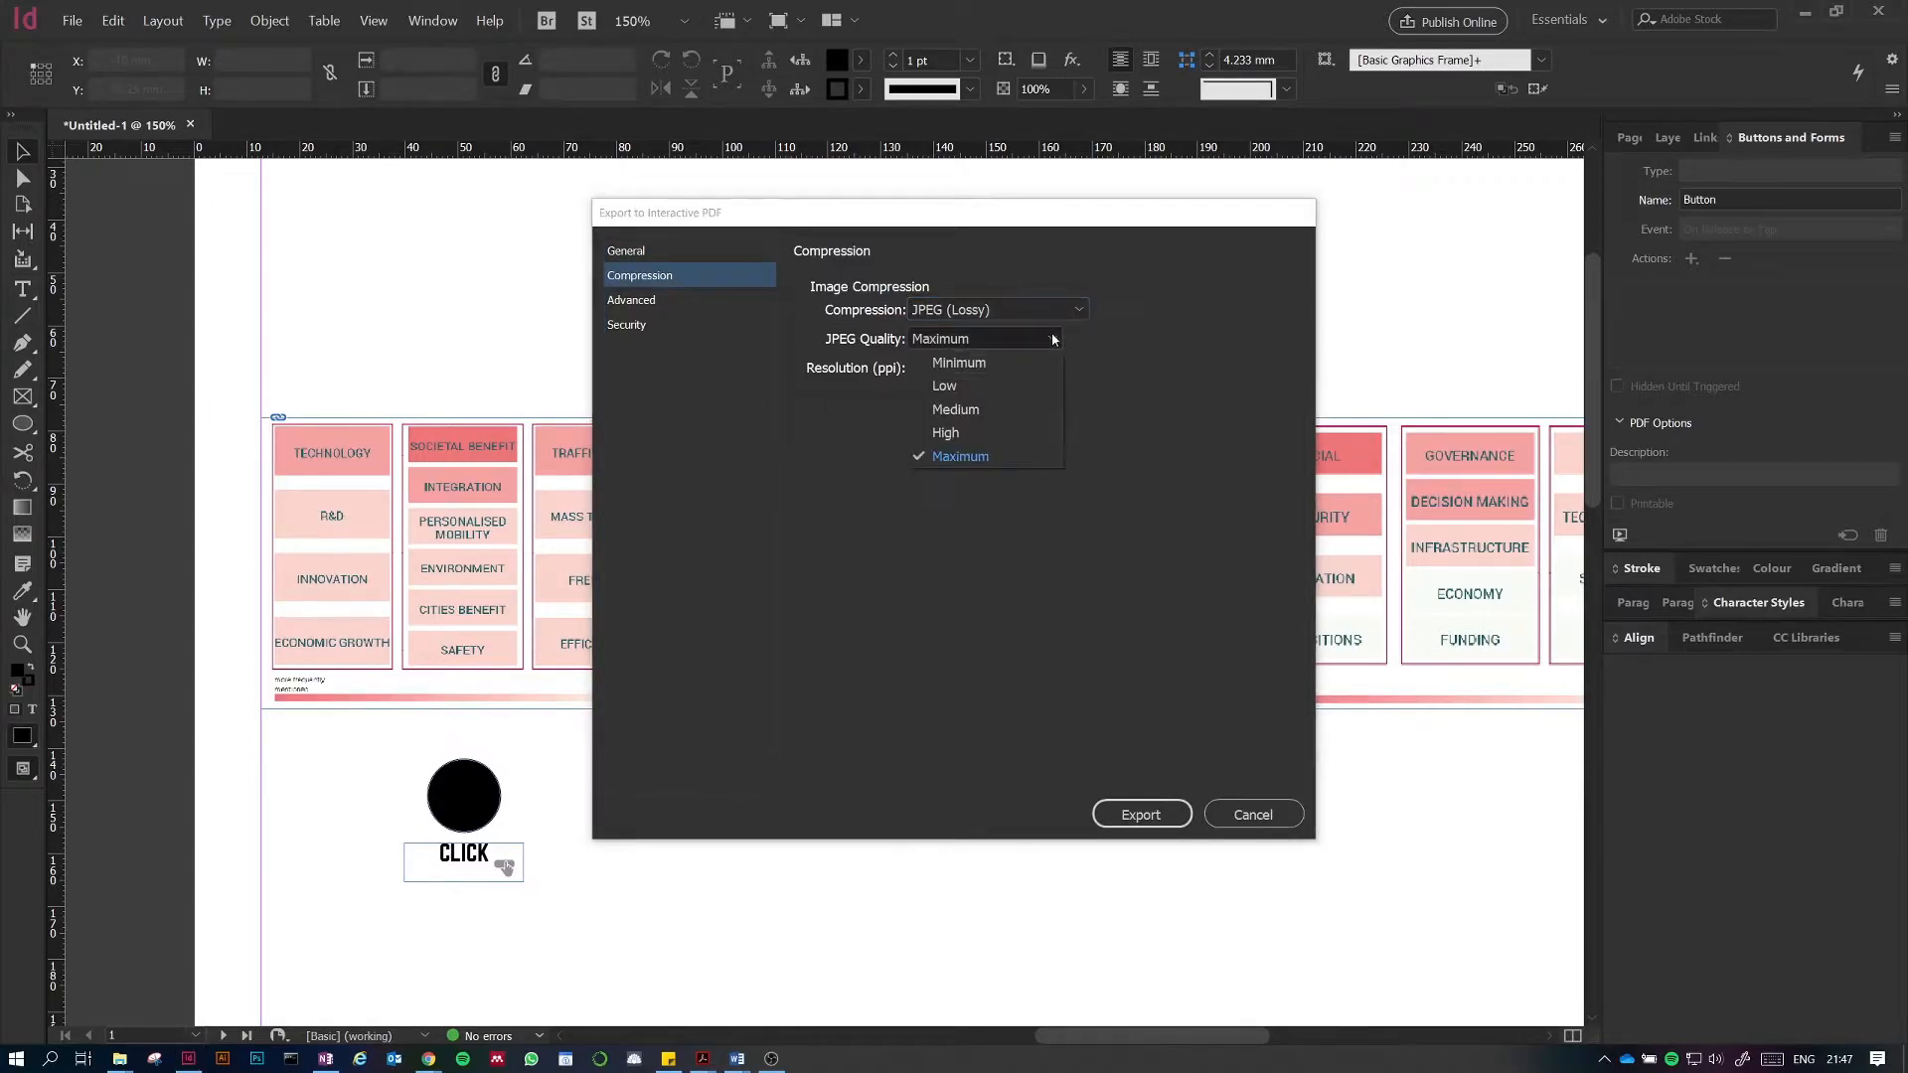
{"action": "left_click", "coordinate": [980, 503]}
{"action": "left_click", "coordinate": [969, 366]}
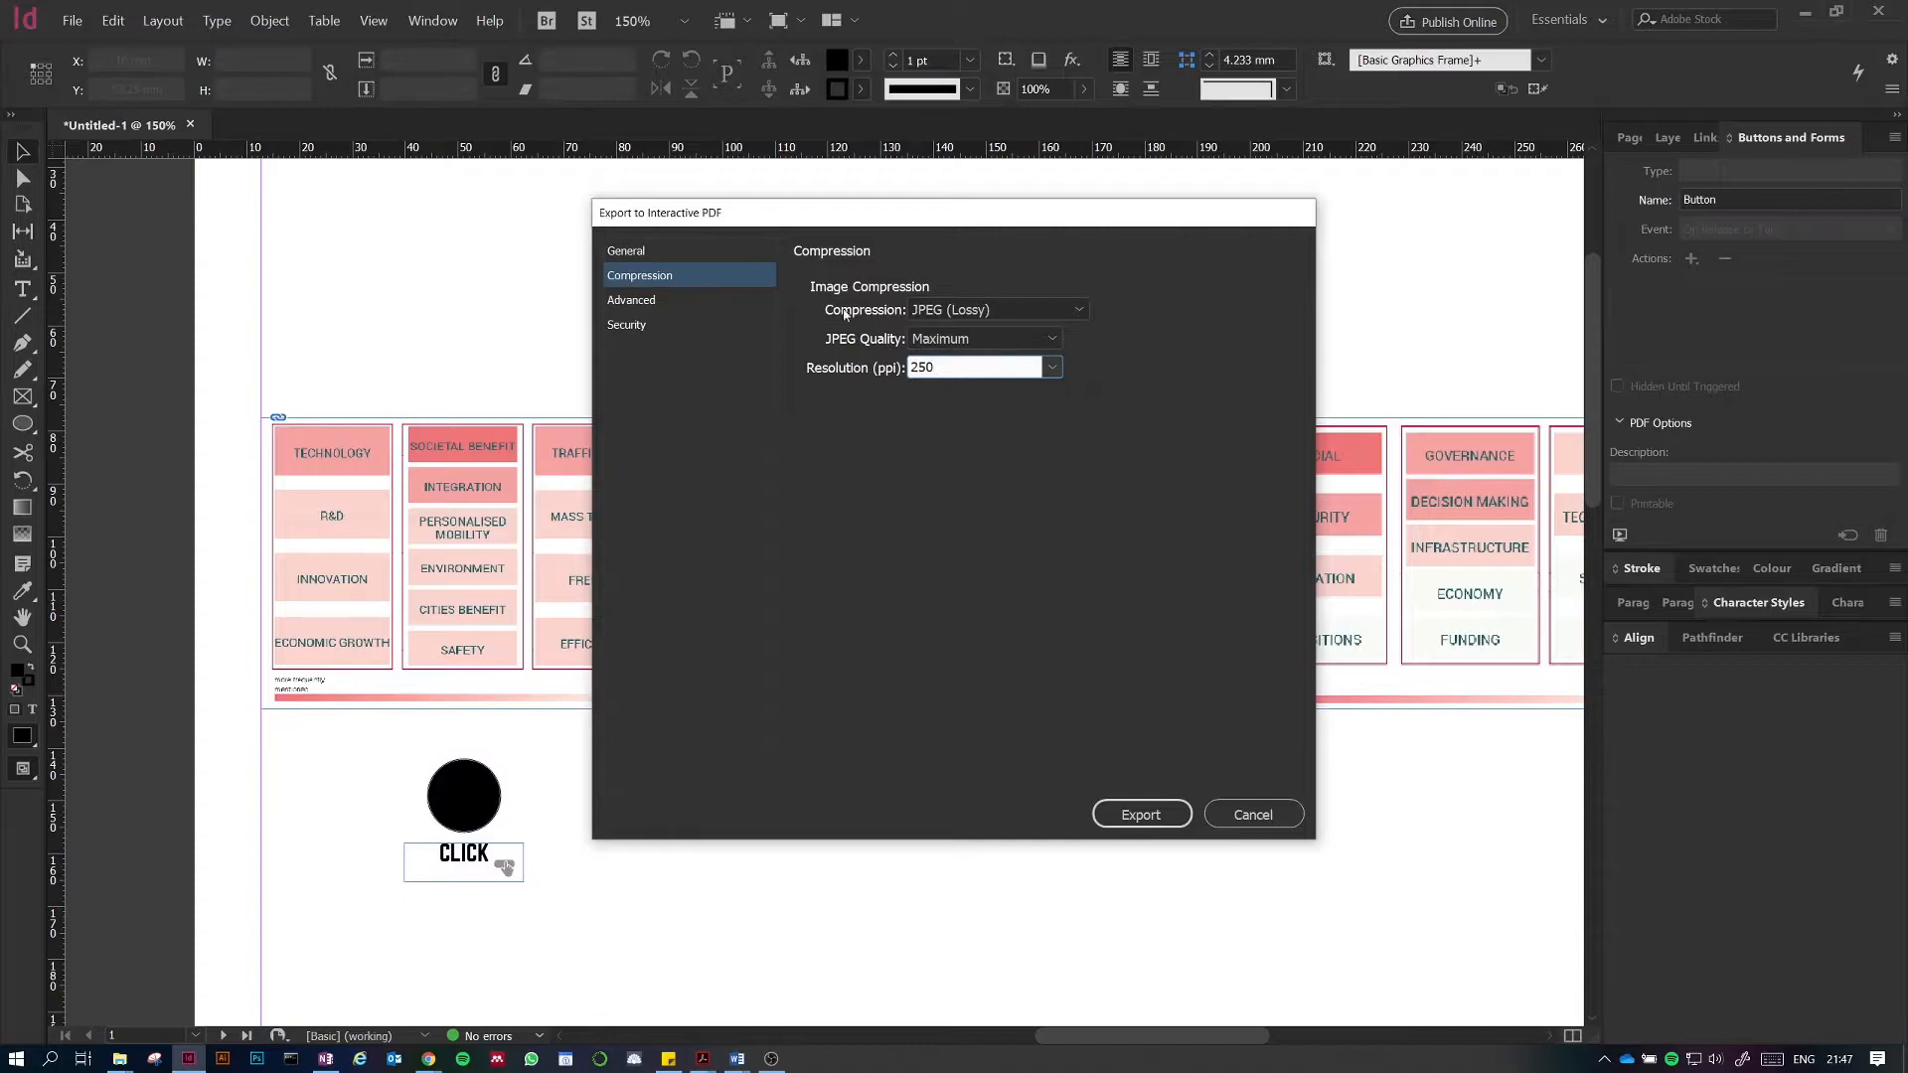
{"action": "double_click", "coordinate": [944, 373]}
{"action": "left_click", "coordinate": [947, 366]}
{"action": "left_click", "coordinate": [1131, 816]}
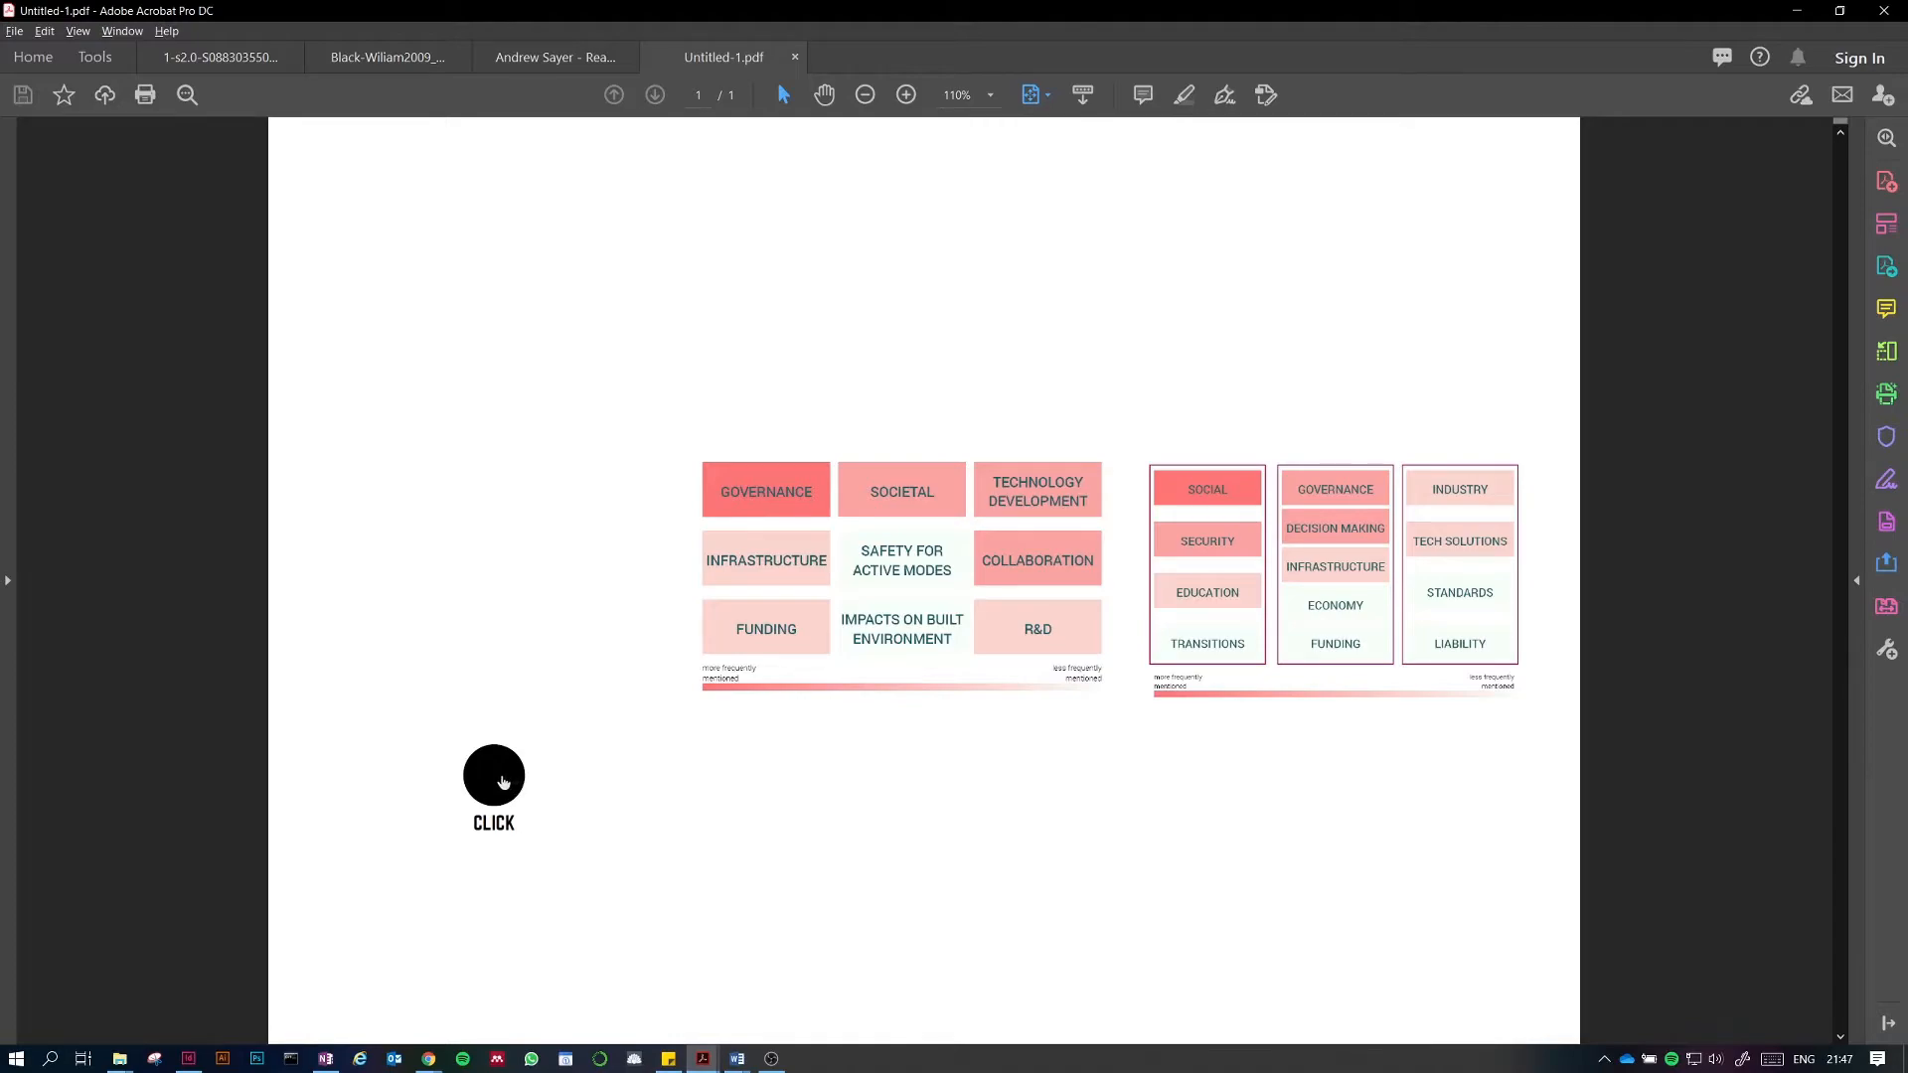
Step: Test the CLICK button in the exported PDF, then return to InDesign
{"action": "left_click", "coordinate": [503, 782]}
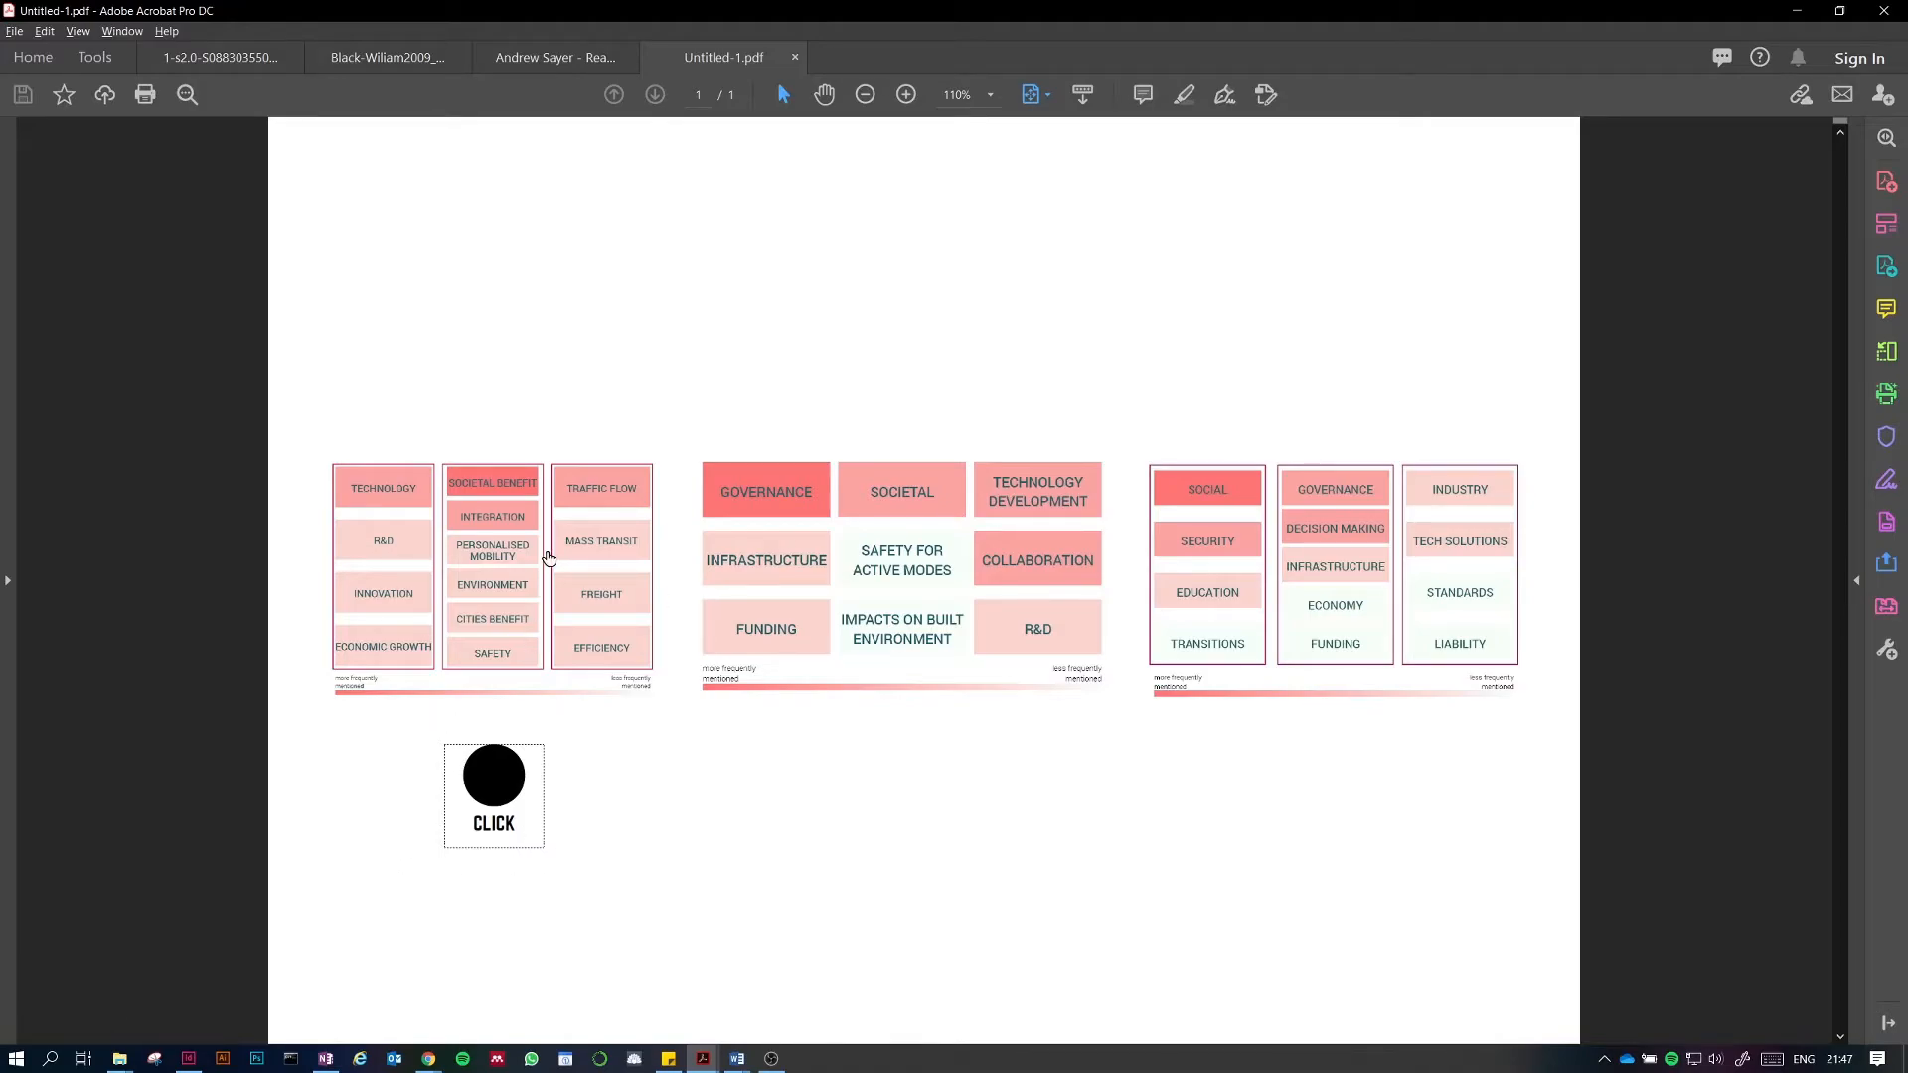
{"action": "left_click", "coordinate": [795, 57]}
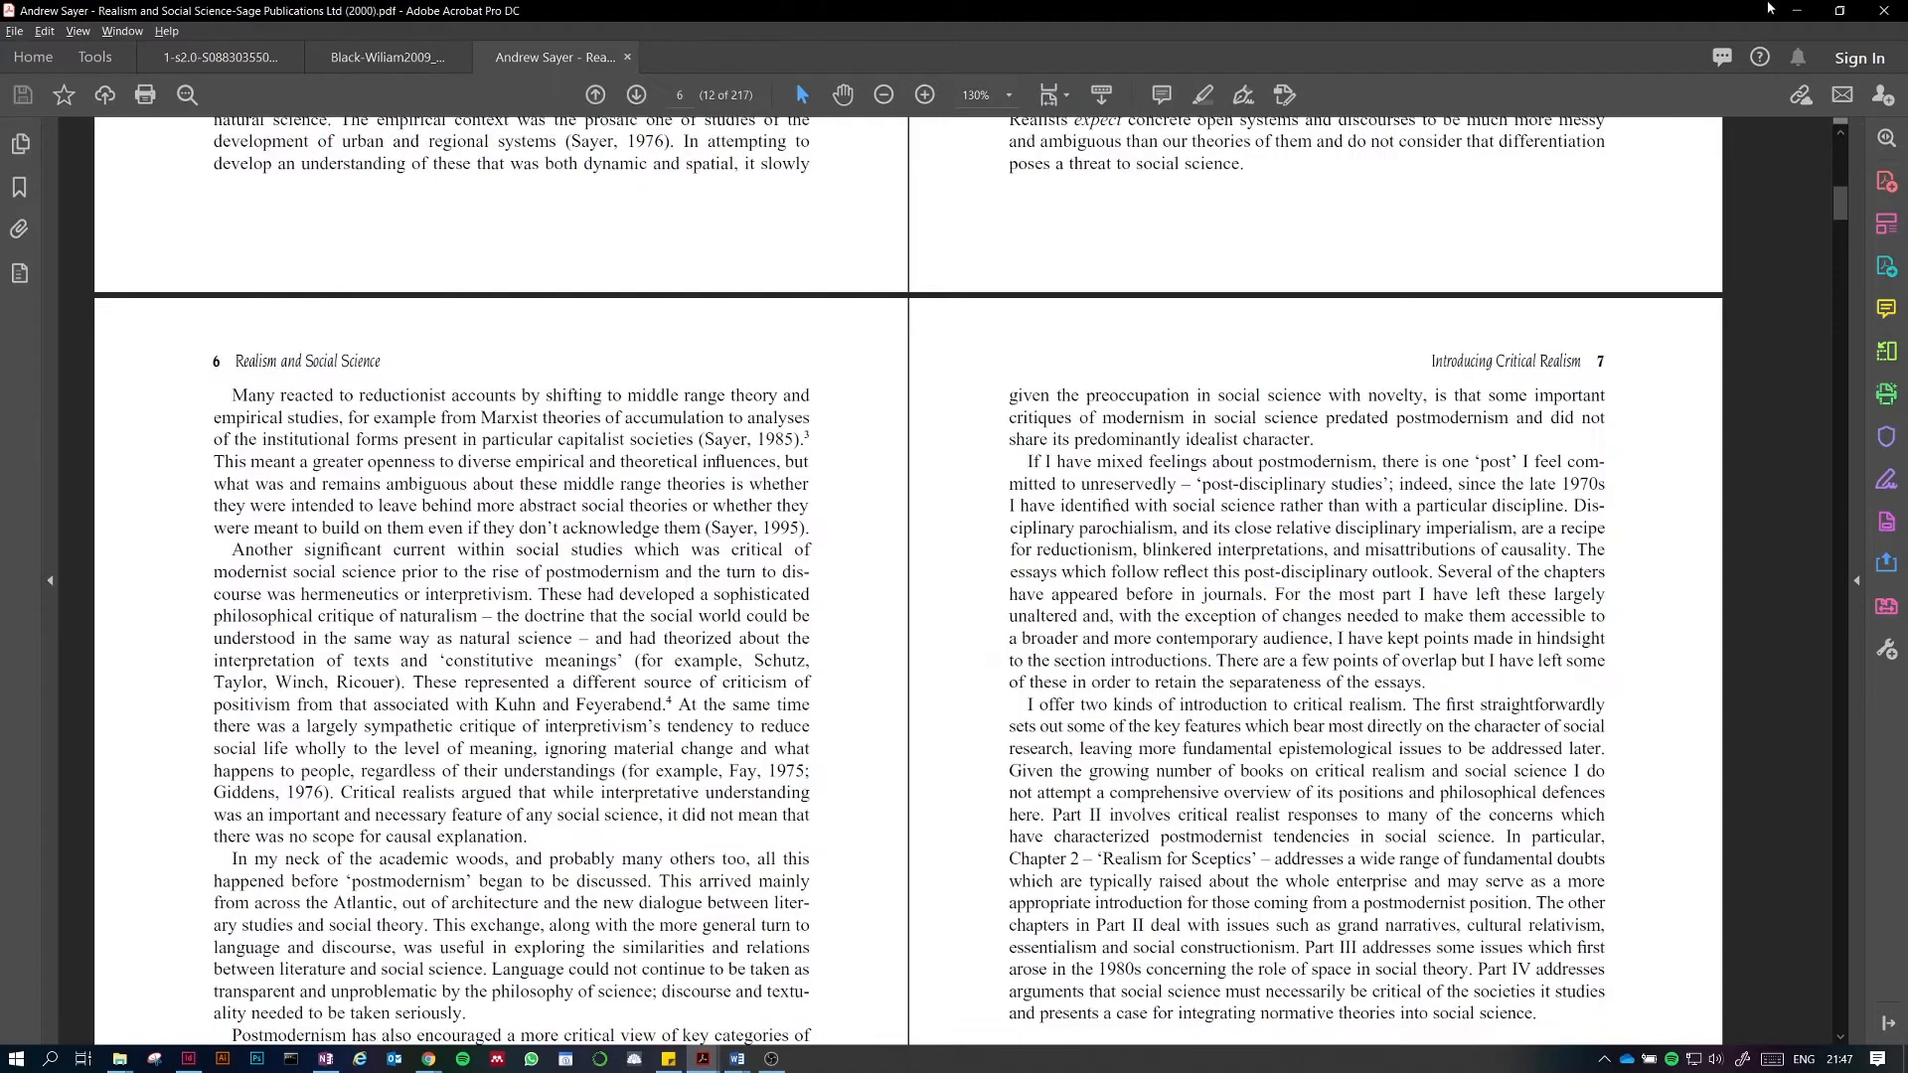
{"action": "key", "text": "alt+Tab"}
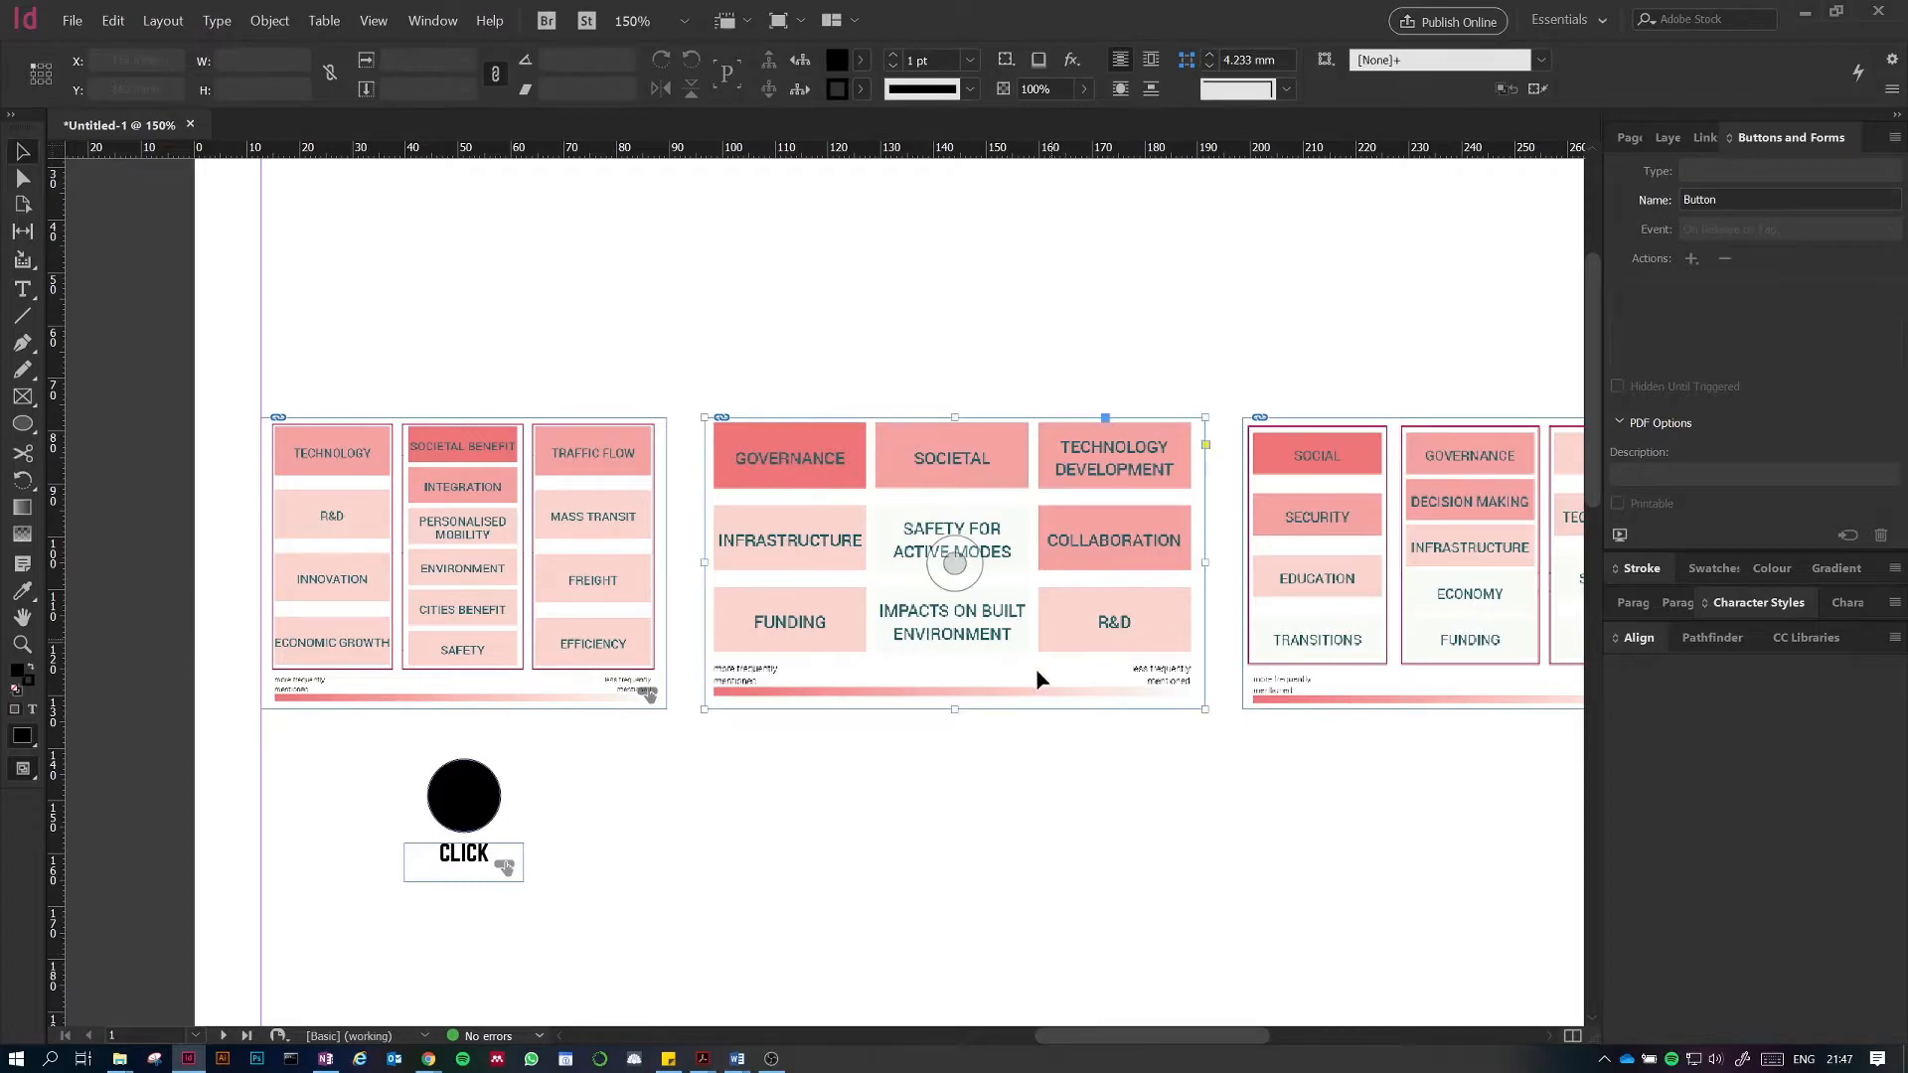
Step: Duplicate the CLICK button so copies sit under the second and third diagrams
{"action": "left_click_drag", "start_coordinate": [1040, 874], "coordinate": [916, 874]}
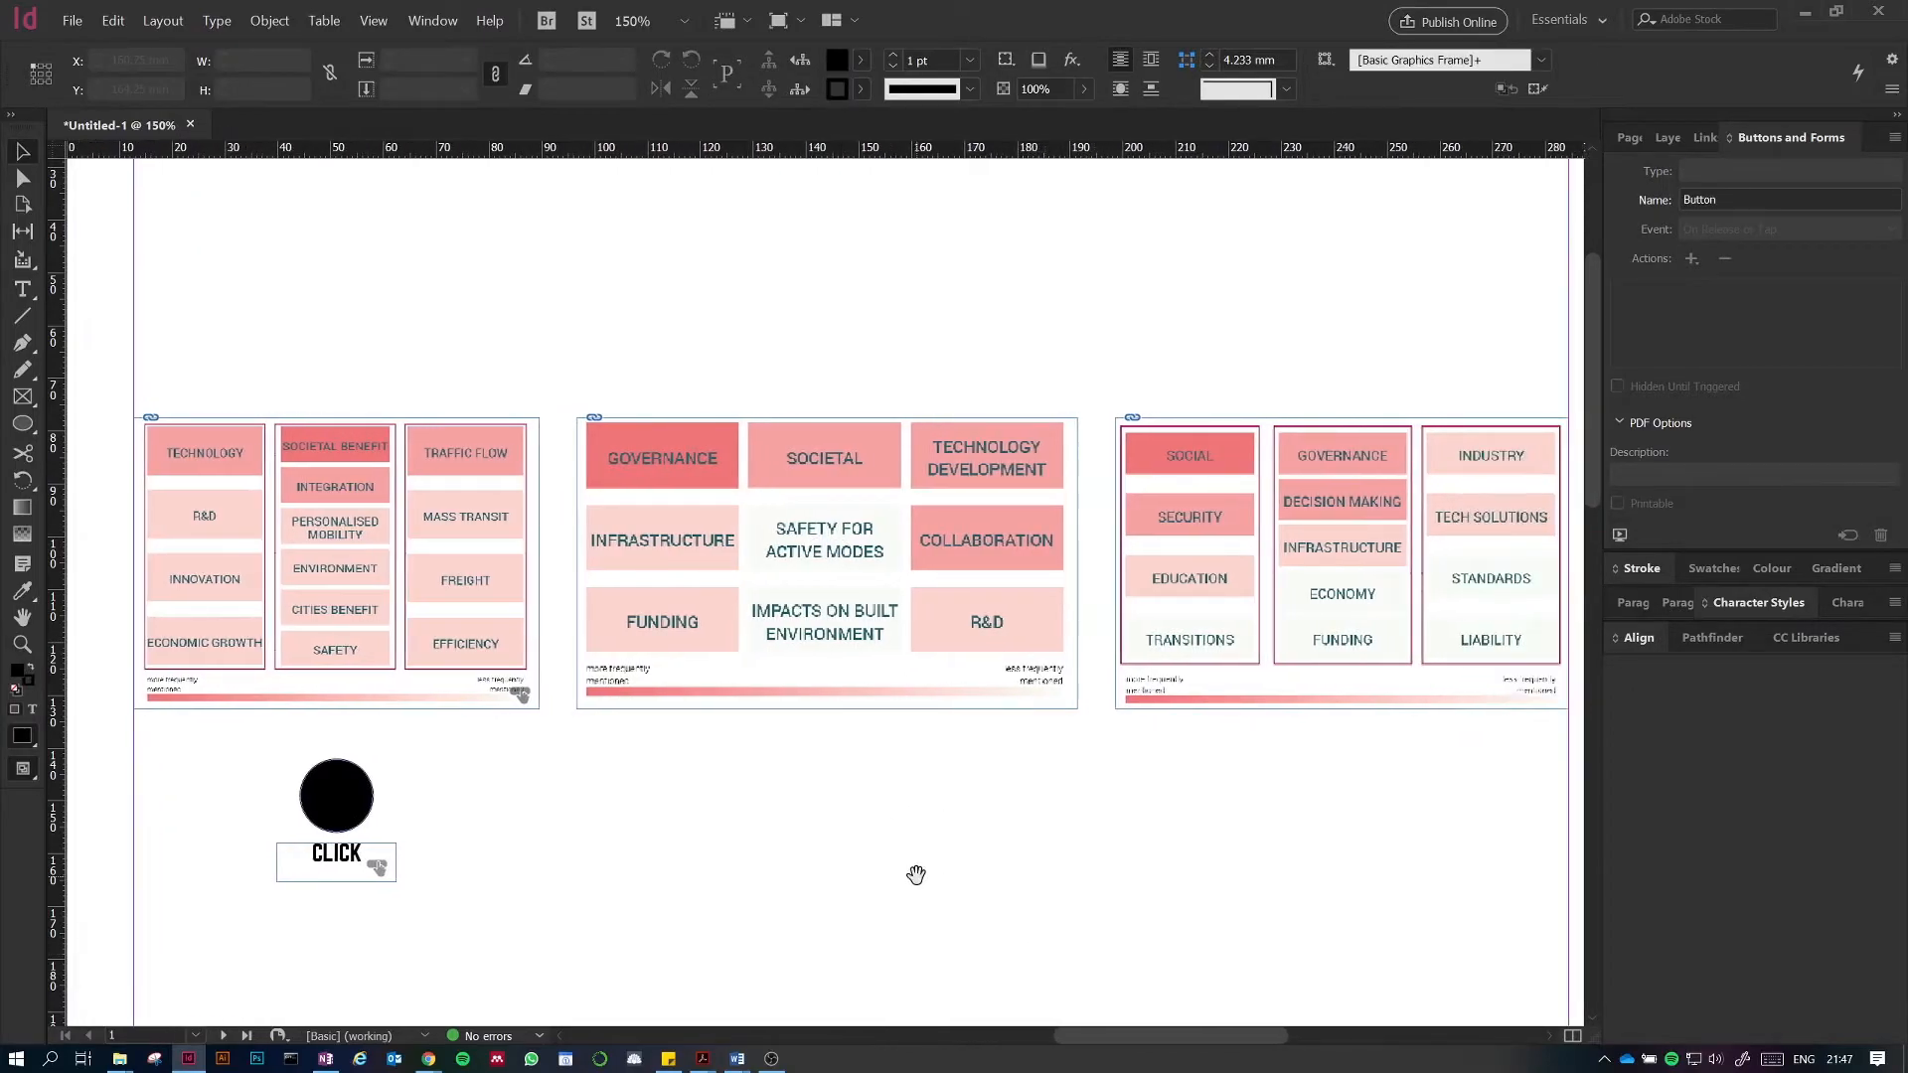
{"action": "left_click", "coordinate": [338, 800]}
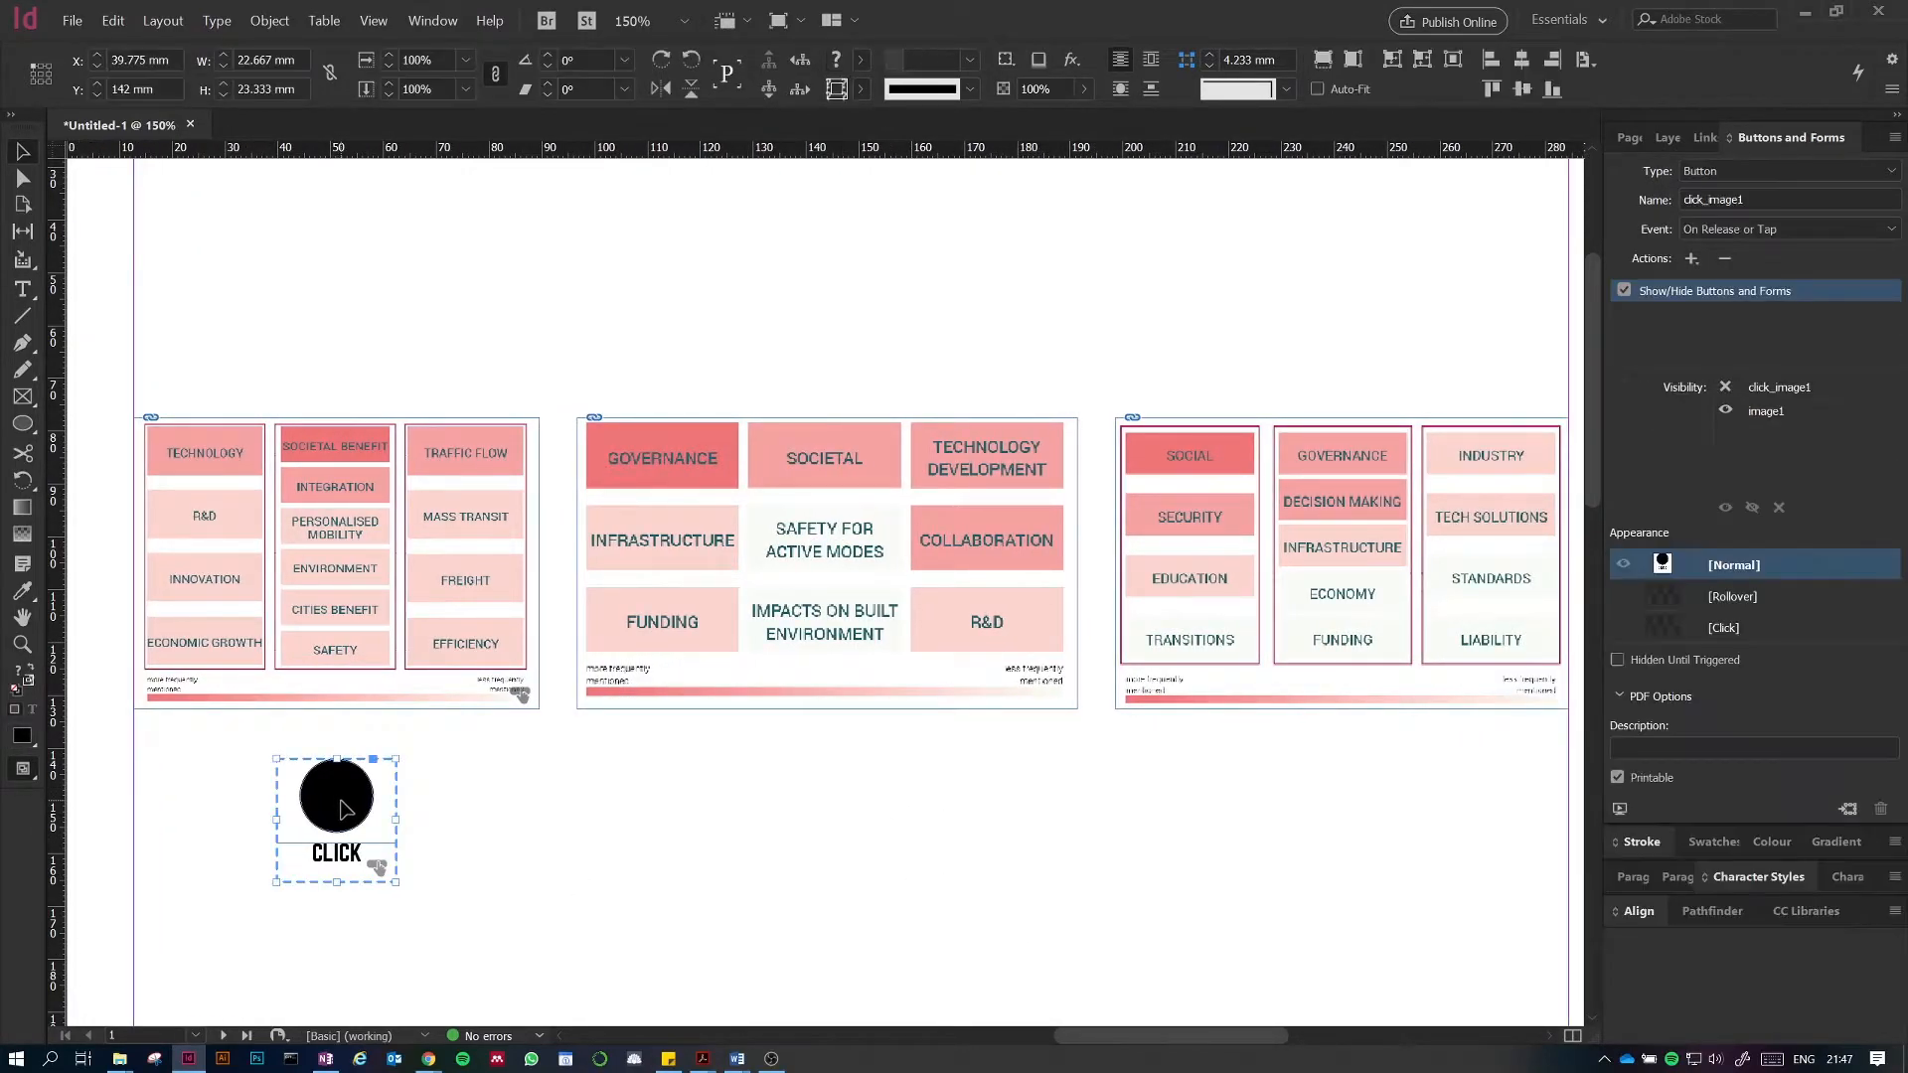
{"action": "left_click_drag", "start_coordinate": [339, 810], "coordinate": [853, 810]}
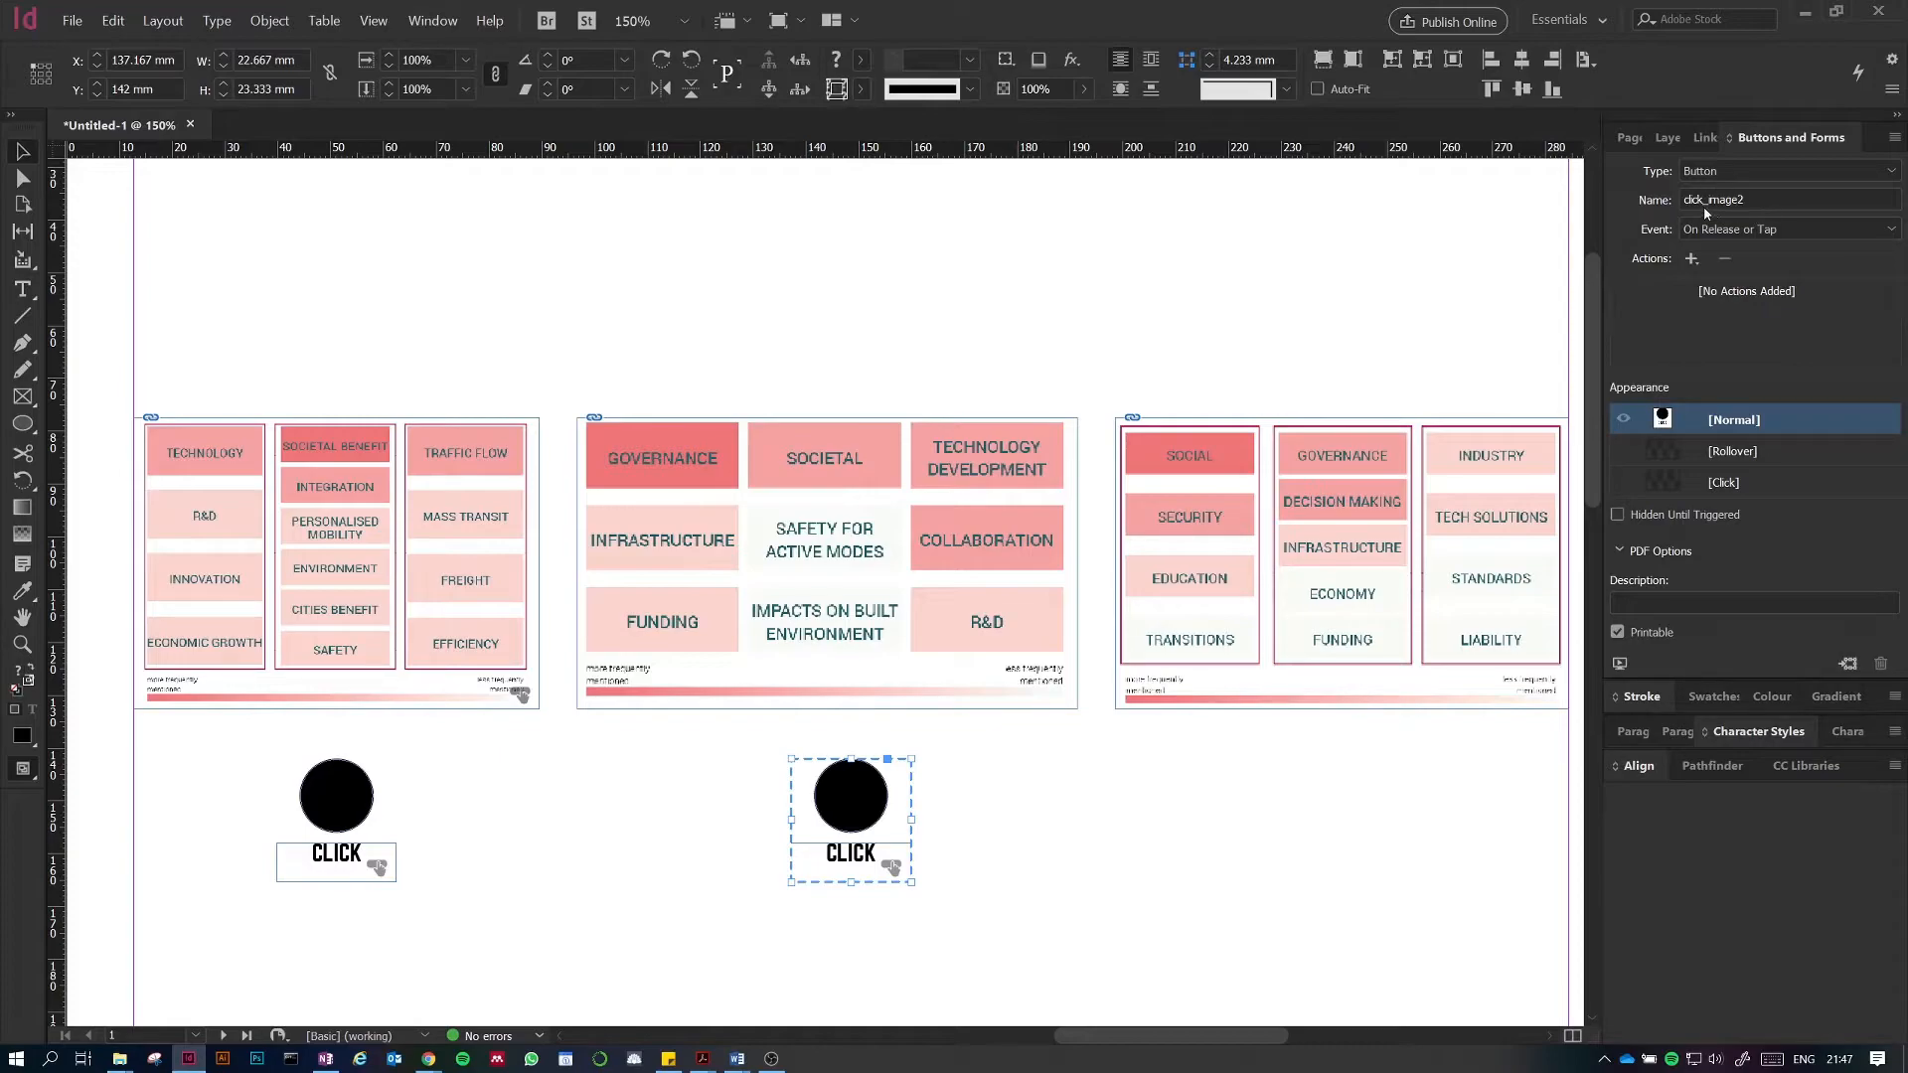
{"action": "left_click_drag", "start_coordinate": [860, 797], "coordinate": [1338, 803]}
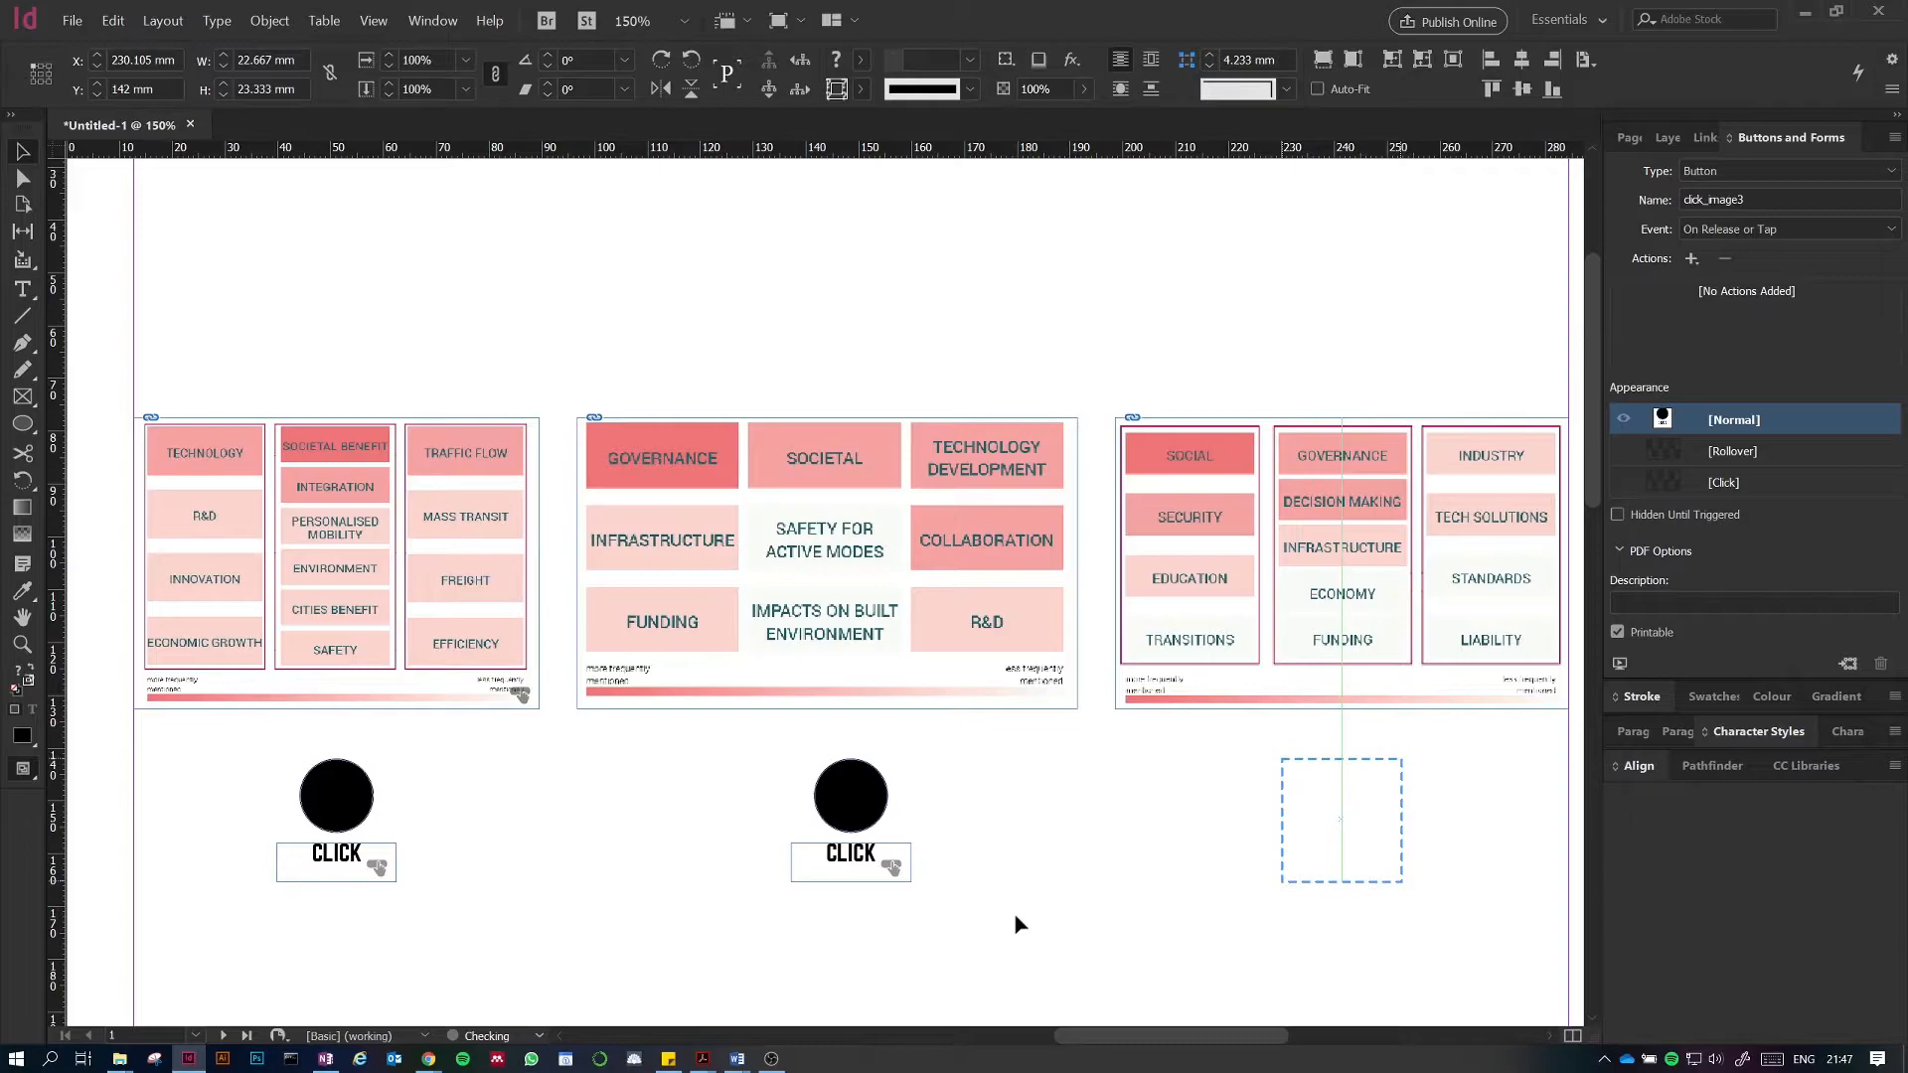
{"action": "left_click", "coordinate": [1218, 723]}
Step: Convert the second diagram into a button and name it image2
{"action": "left_click", "coordinate": [894, 685]}
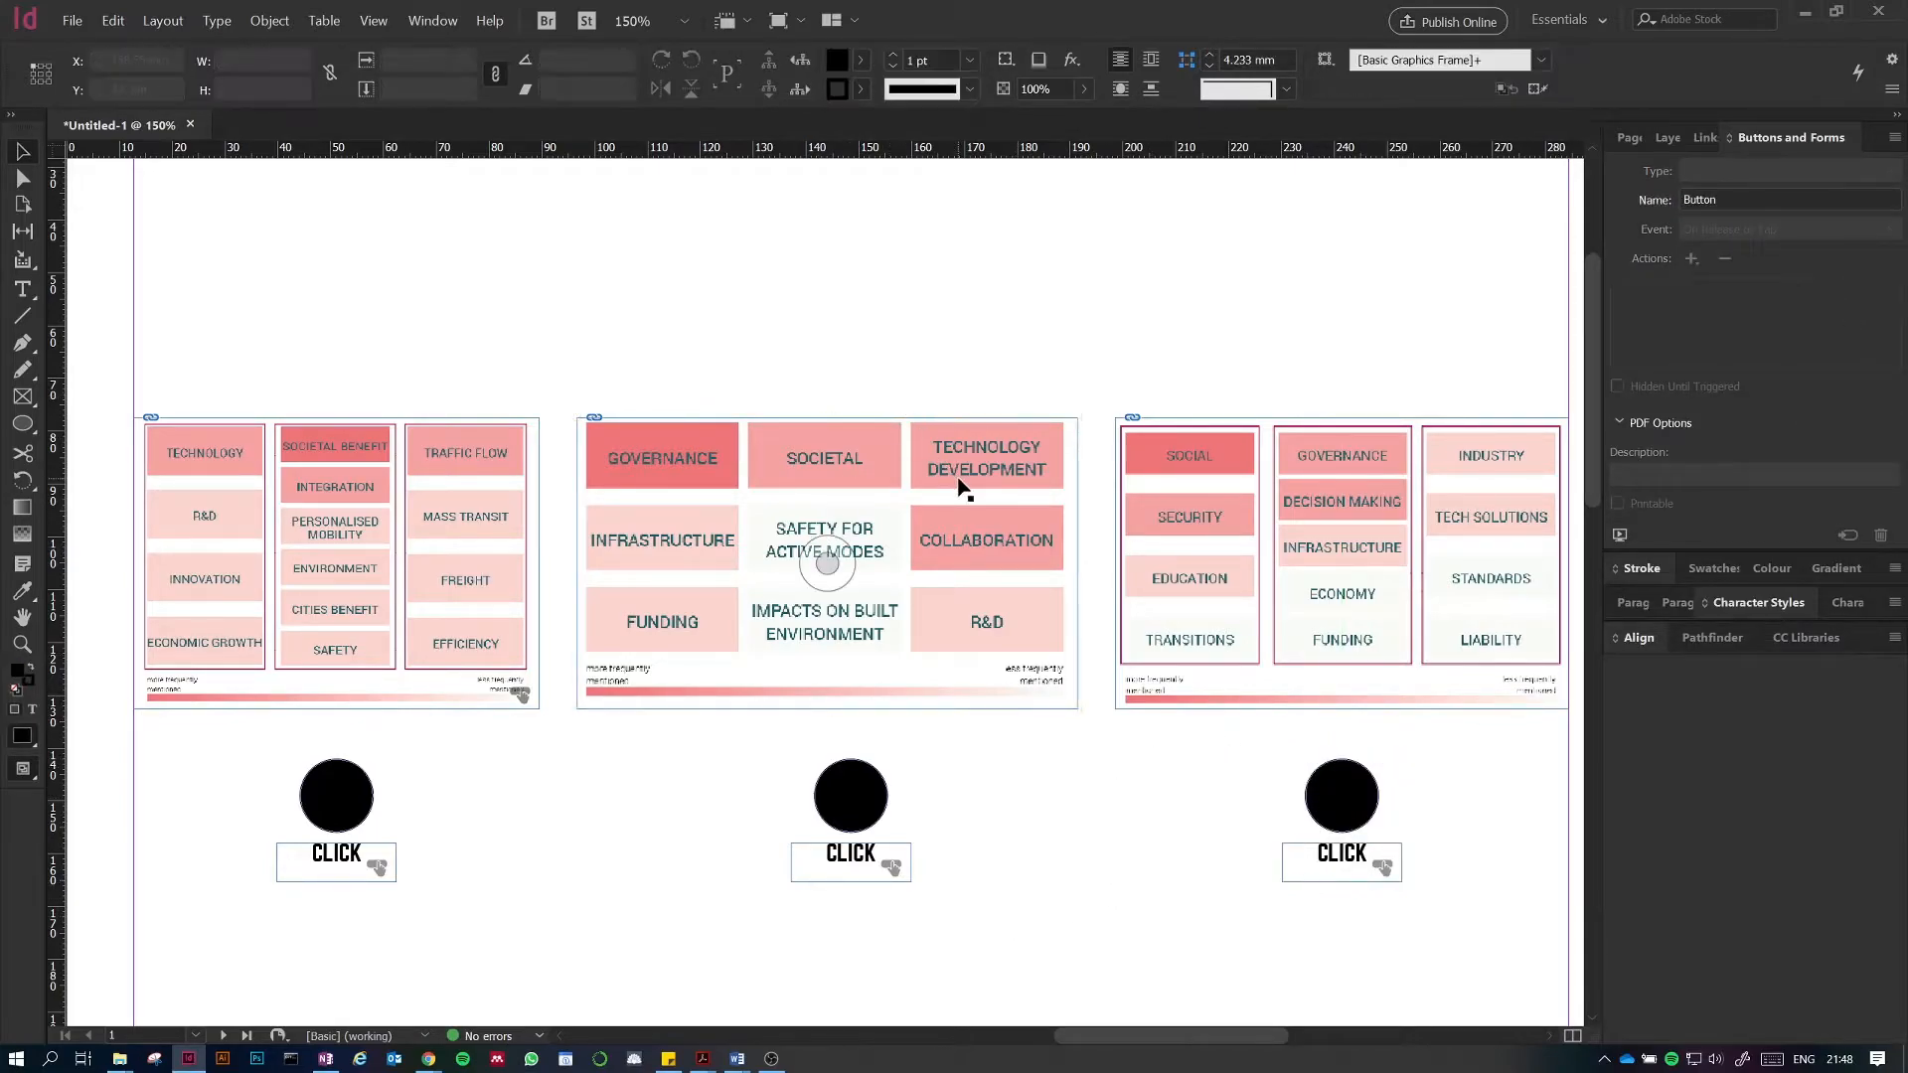
{"action": "left_click", "coordinate": [1814, 173]}
{"action": "left_click", "coordinate": [1733, 191]}
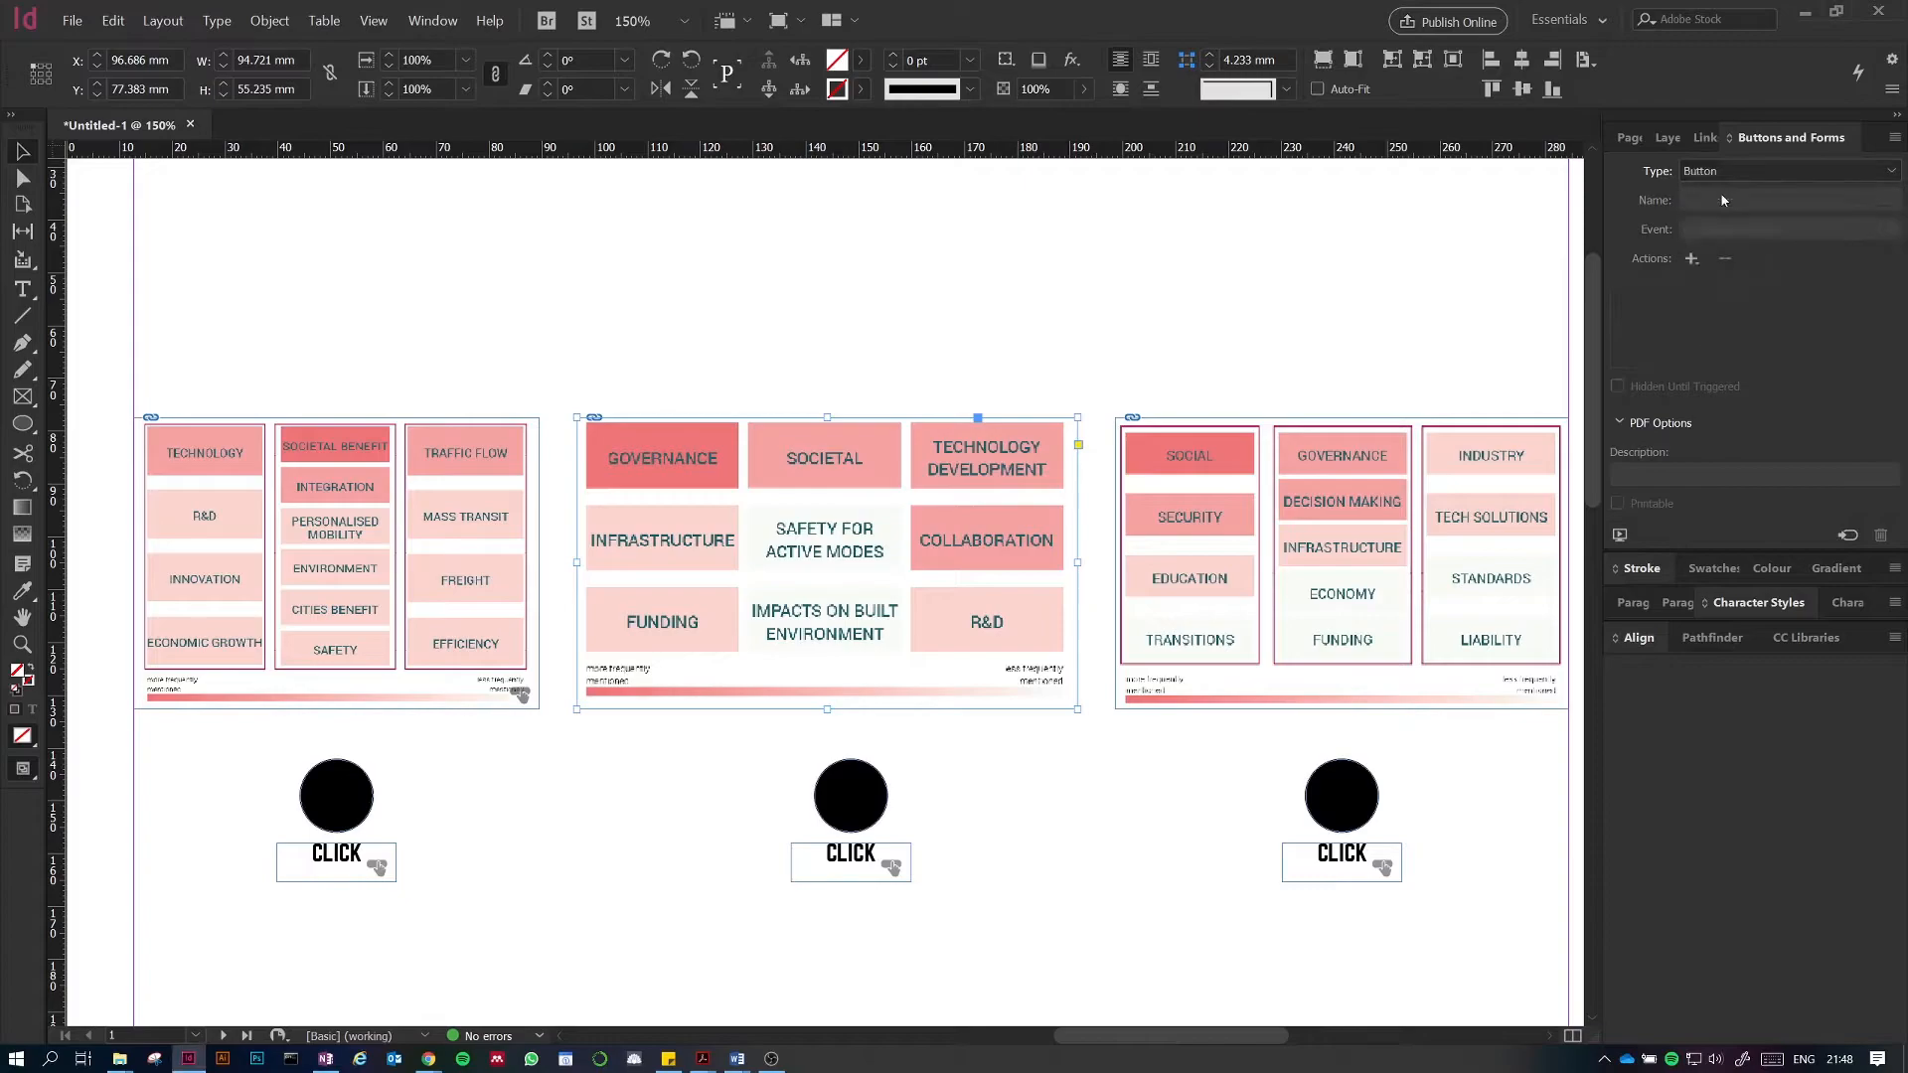
{"action": "left_click", "coordinate": [1727, 201]}
{"action": "key", "text": "ctrl+a"}
{"action": "key", "text": "BackSpace"}
{"action": "type", "text": "image2"}
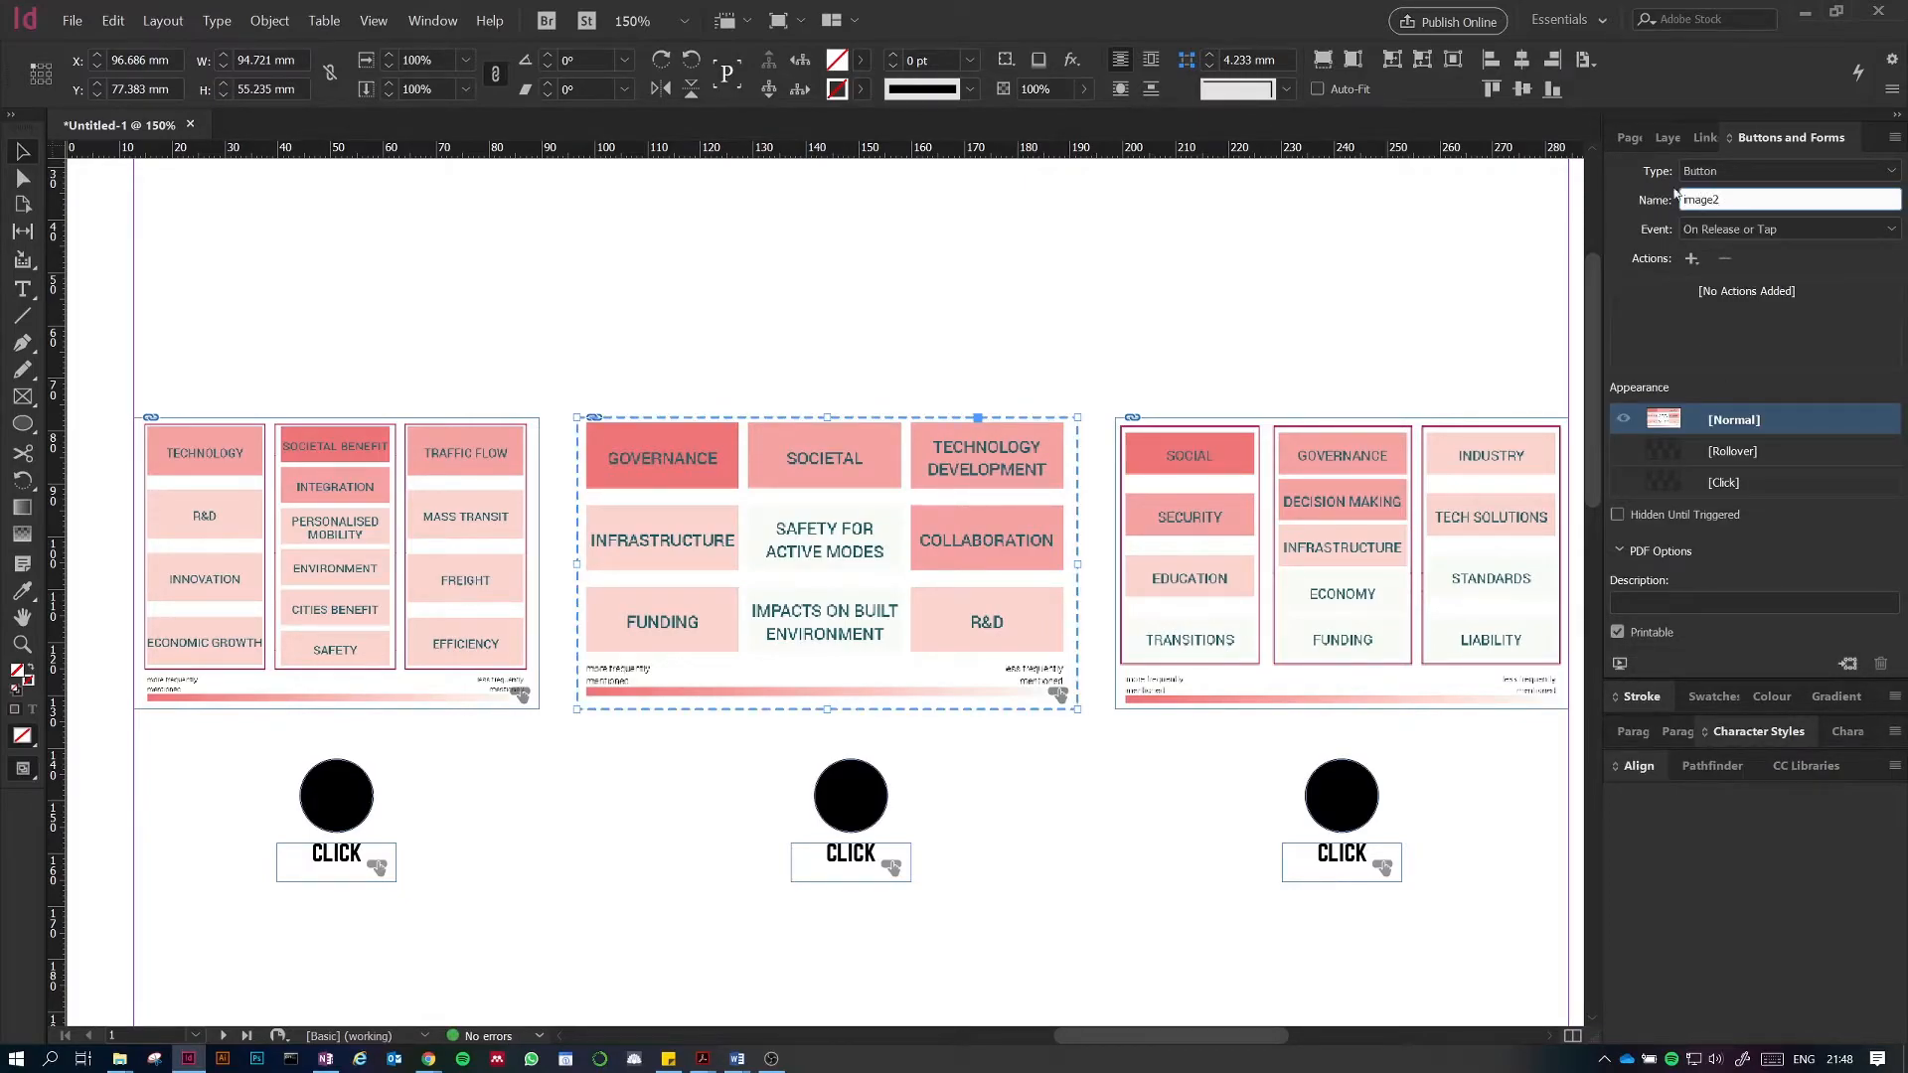
Step: Convert the third diagram into a button and name it image
{"action": "left_click", "coordinate": [1334, 554]}
{"action": "left_click", "coordinate": [1714, 174]}
{"action": "left_click", "coordinate": [1719, 196]}
{"action": "left_click", "coordinate": [1734, 199]}
{"action": "triple_click", "coordinate": [1734, 198]}
{"action": "type", "text": "image"}
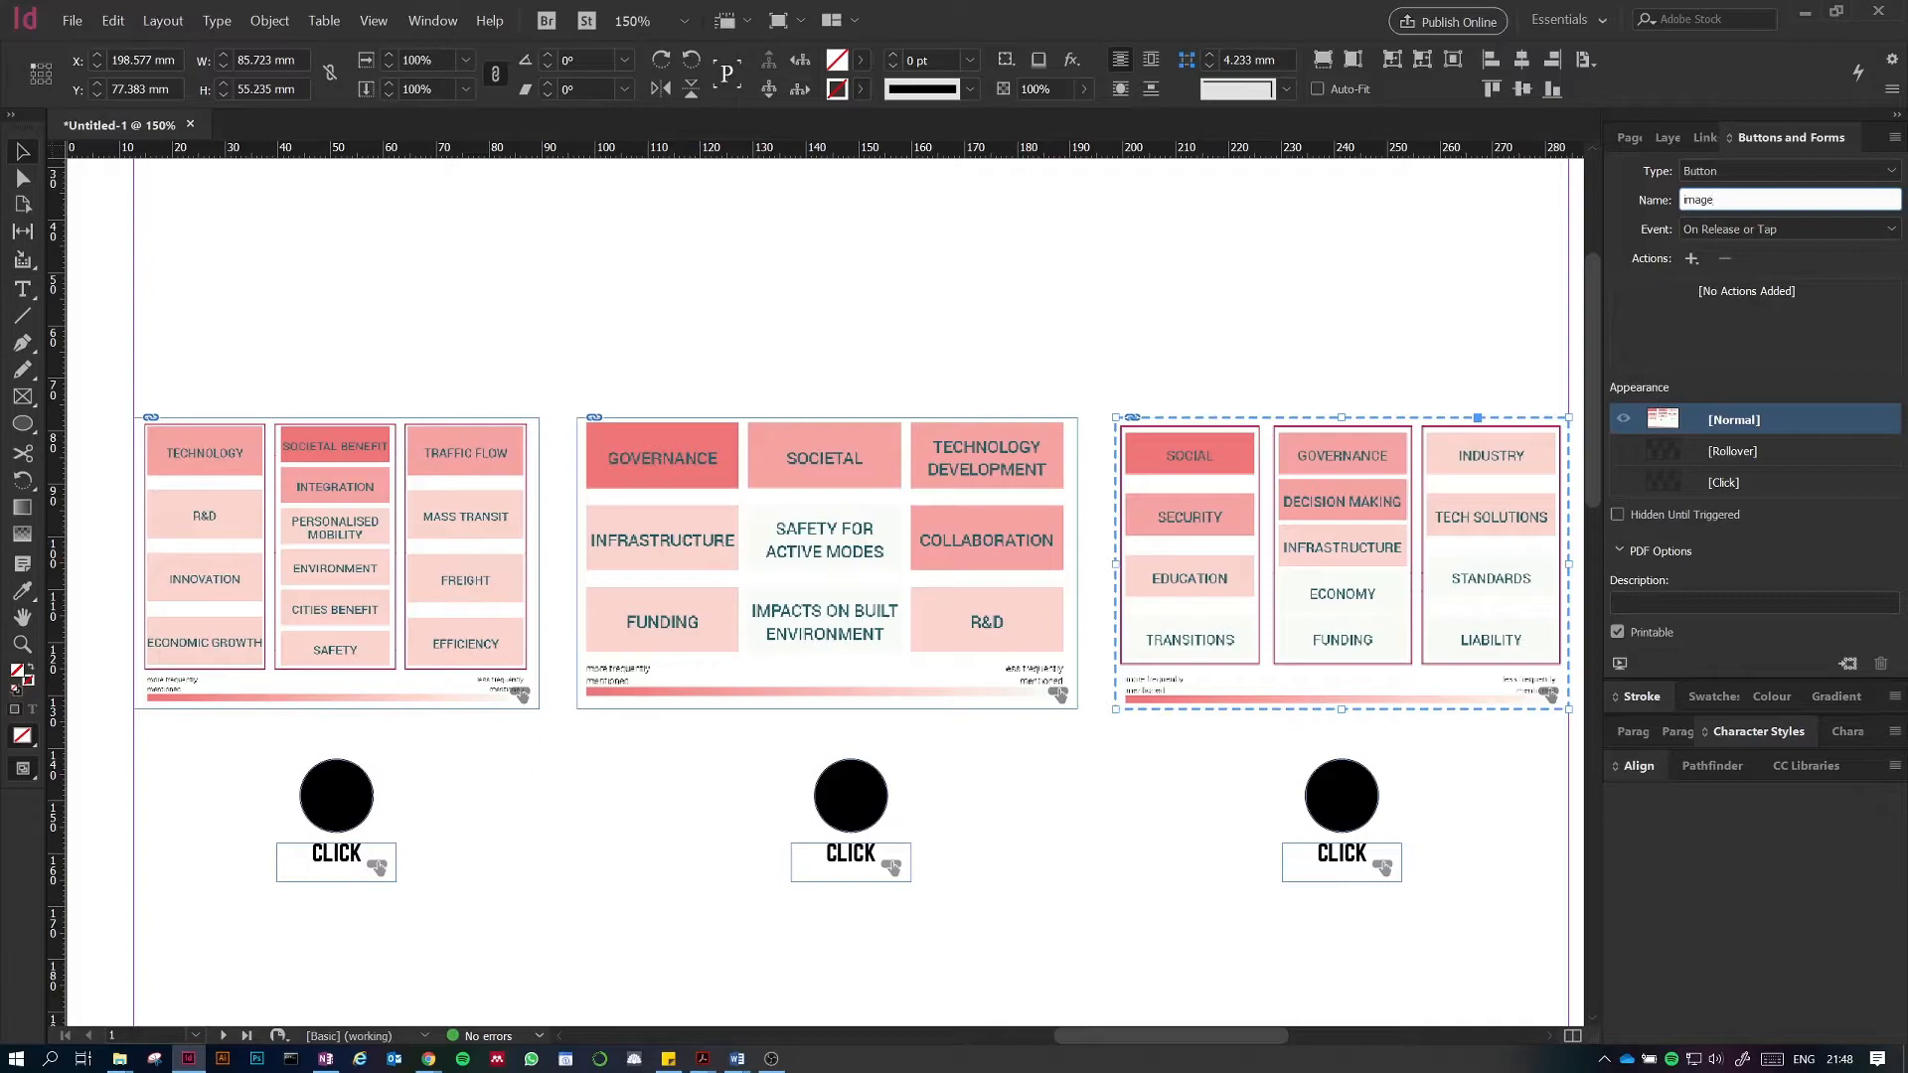
{"action": "left_click", "coordinate": [1430, 243]}
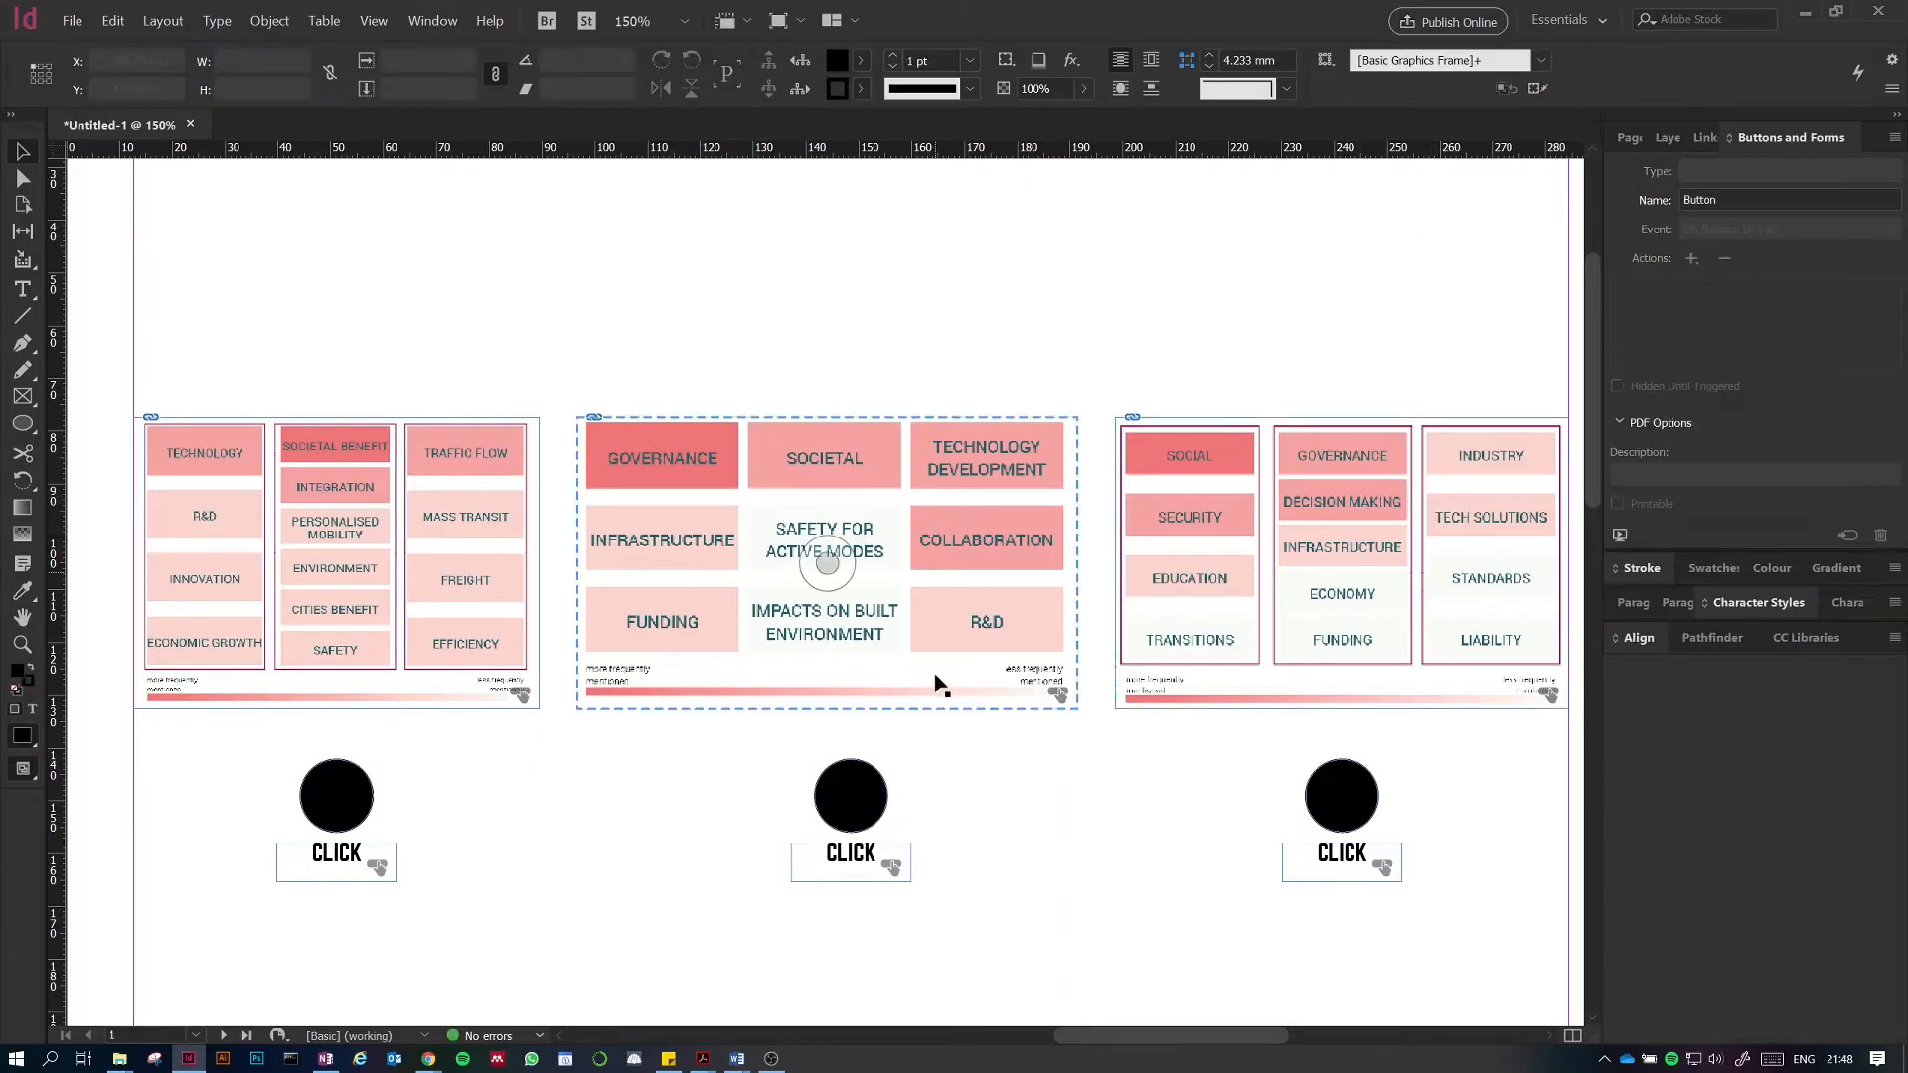
Step: Give the second CLICK button a Show/Hide Buttons and Forms action that makes image2 visible
{"action": "left_click", "coordinate": [856, 798]}
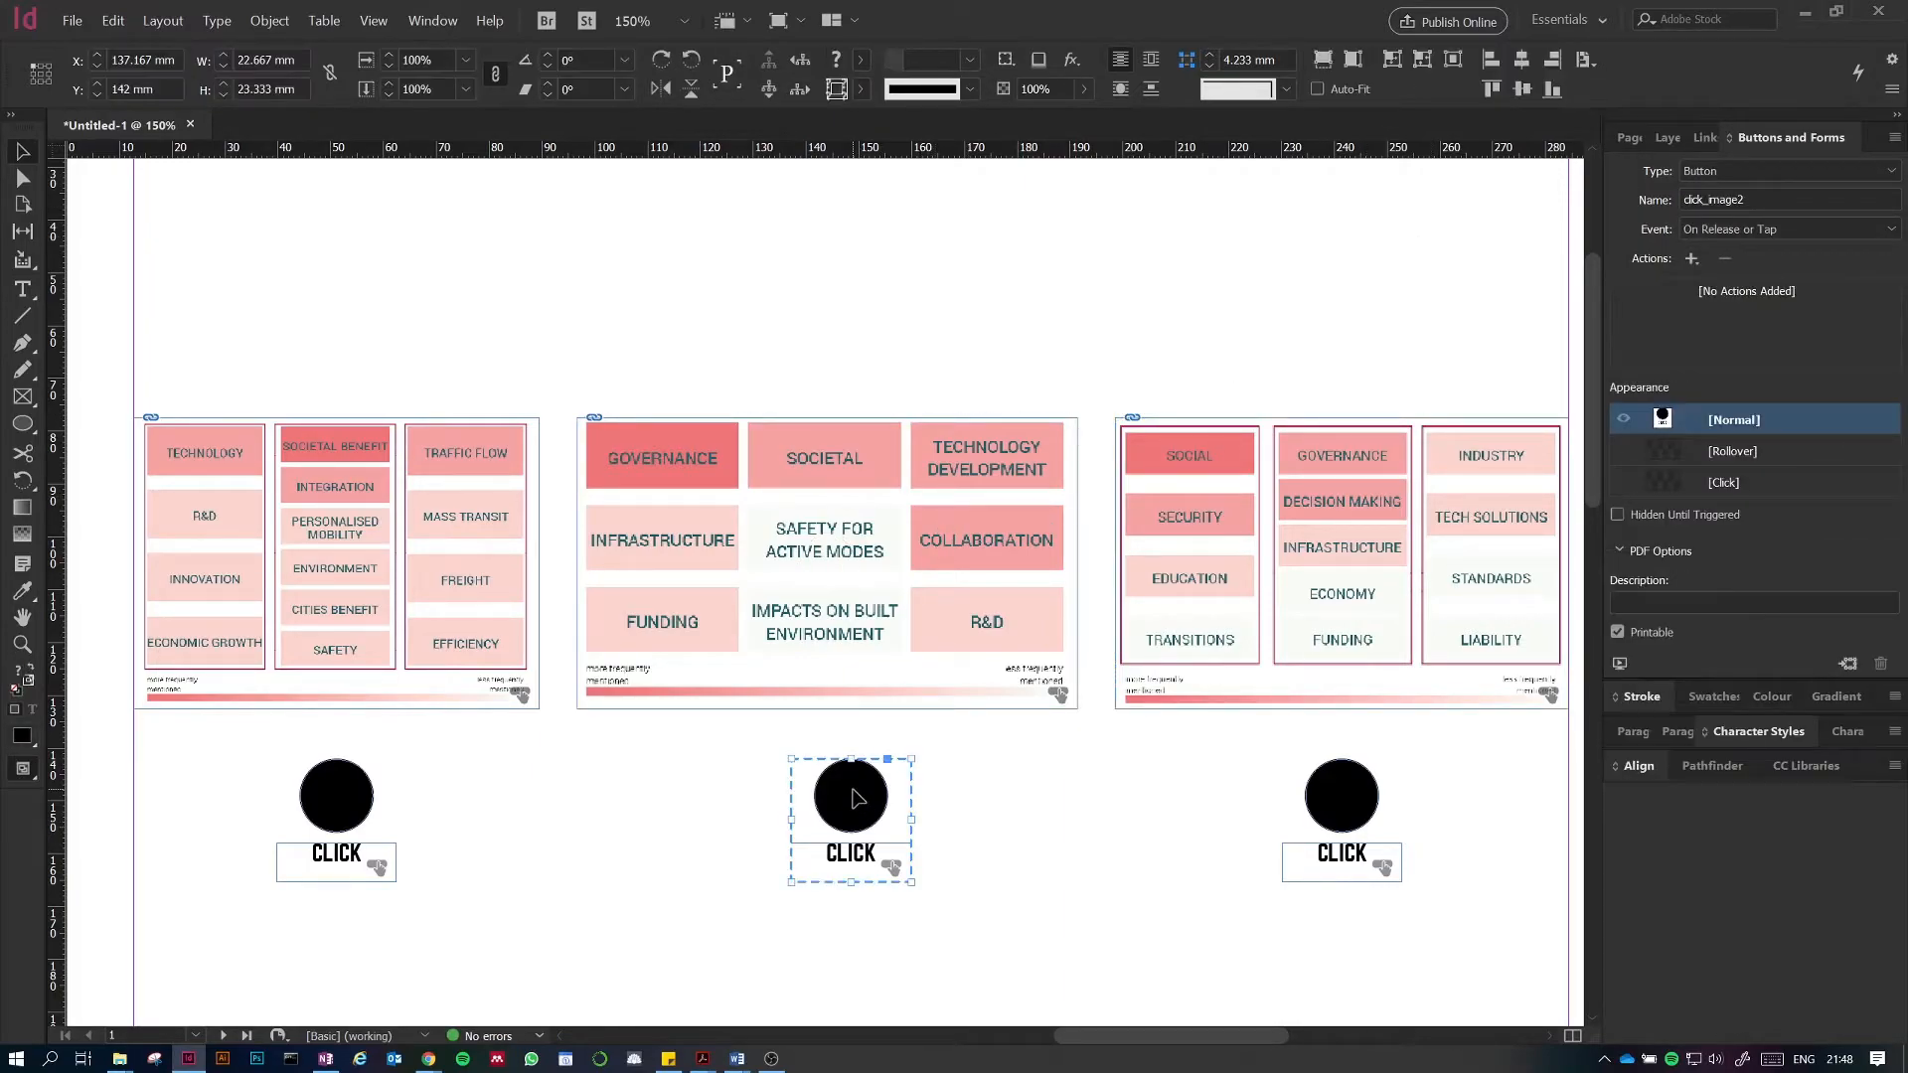
{"action": "left_click", "coordinate": [1689, 260]}
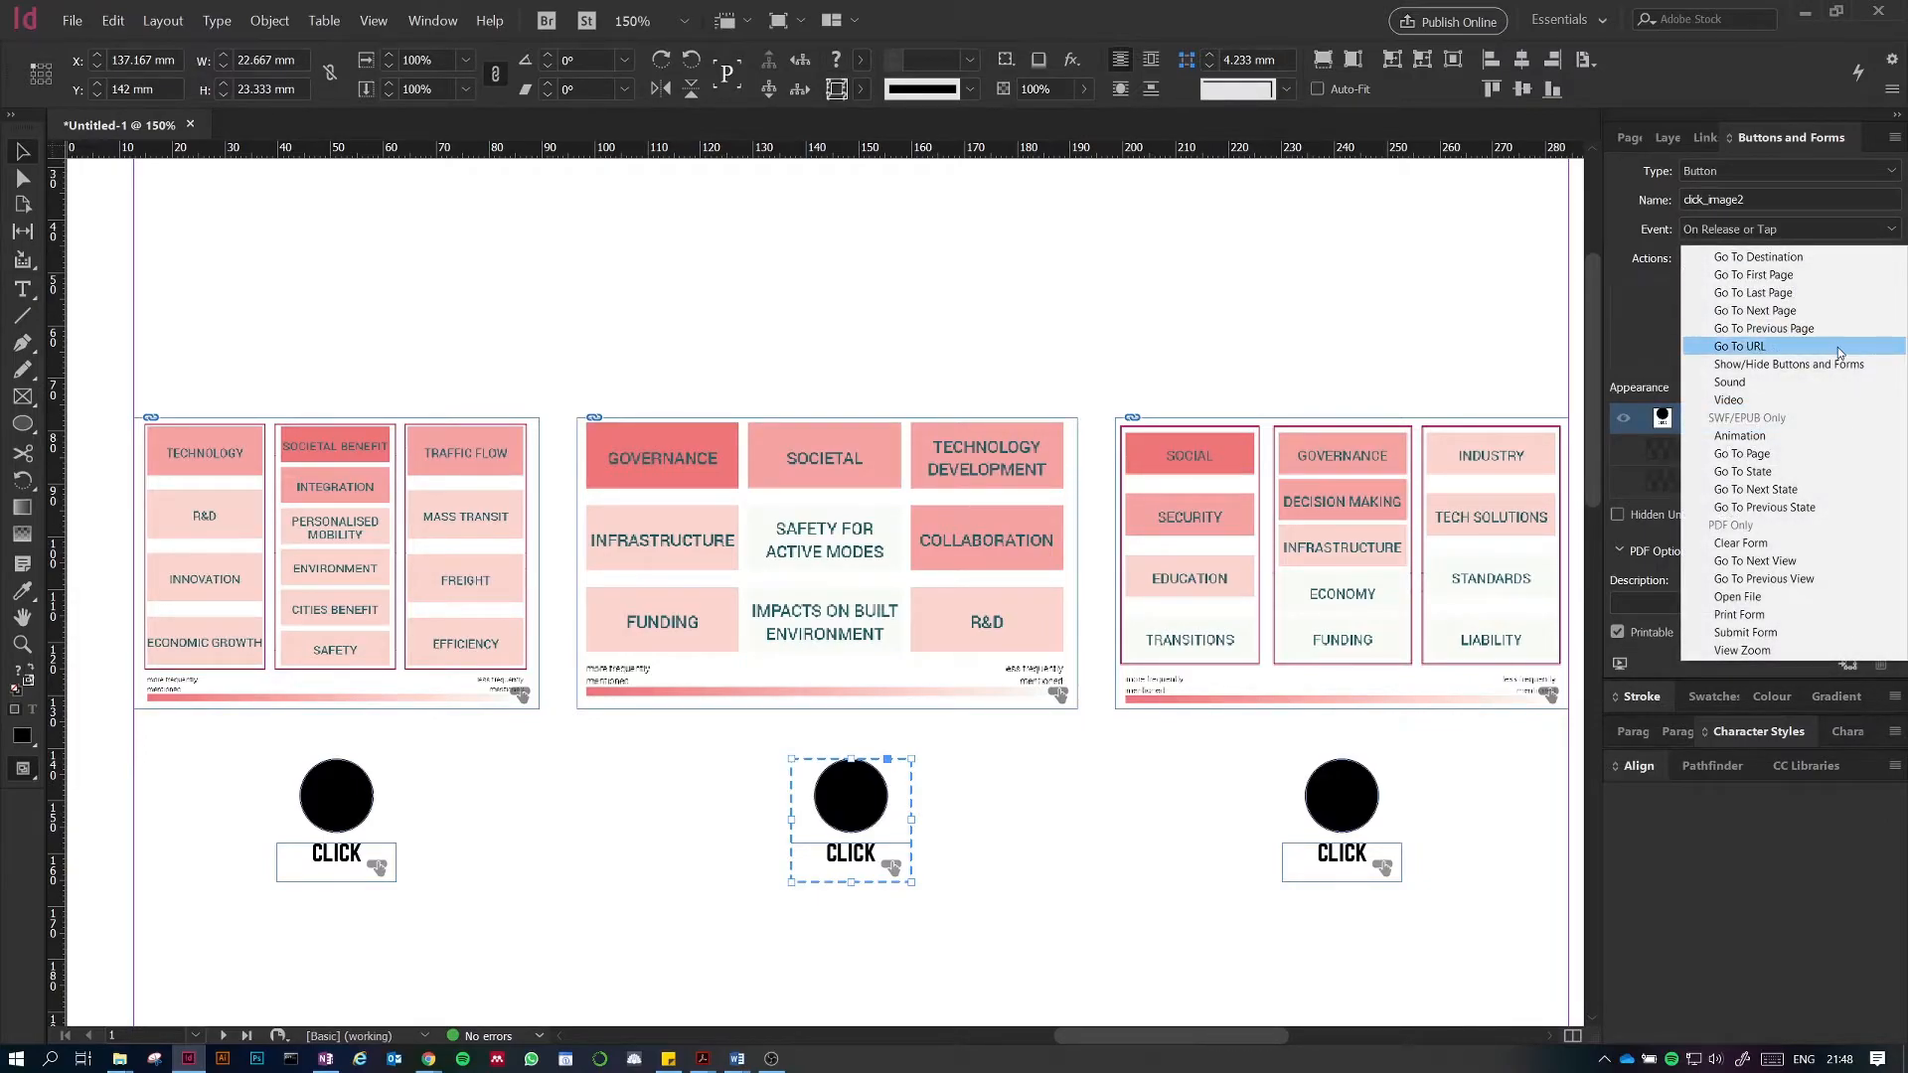
{"action": "left_click", "coordinate": [1811, 365]}
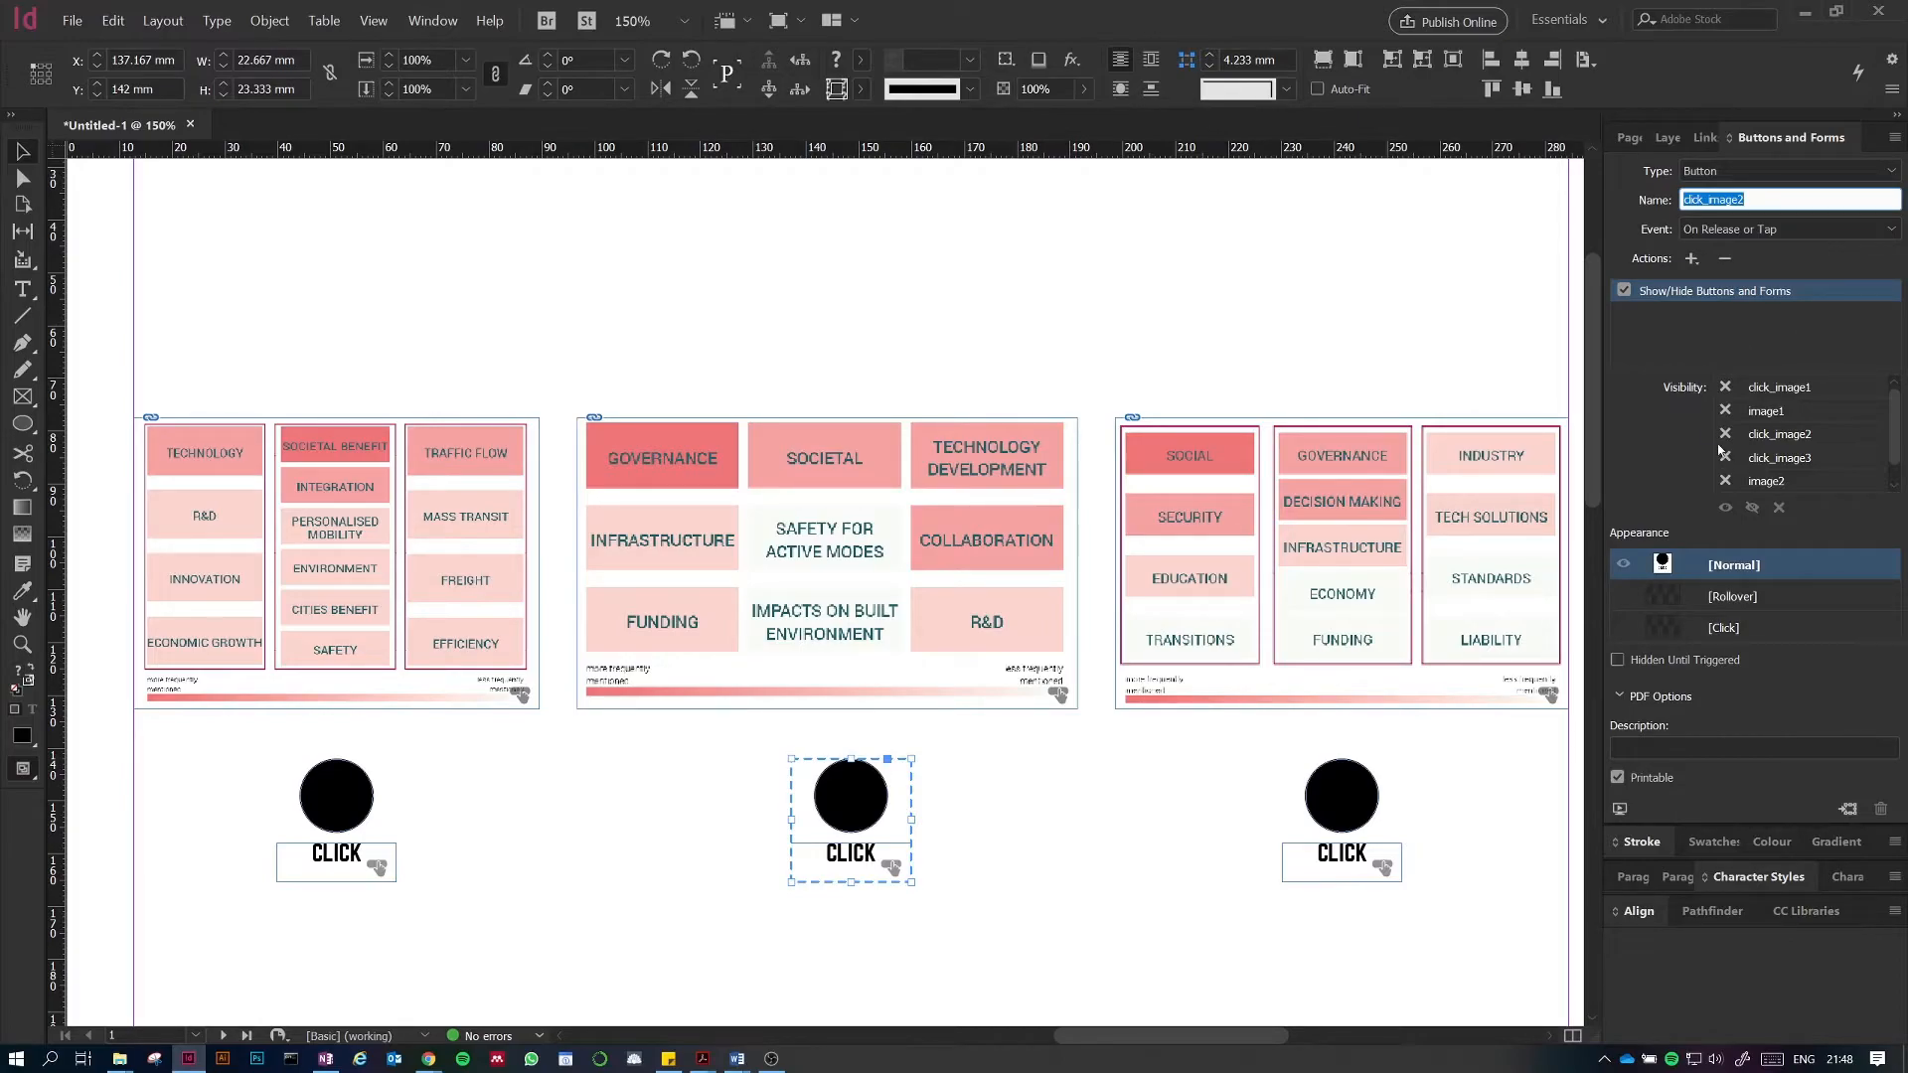
{"action": "left_click", "coordinate": [1726, 483]}
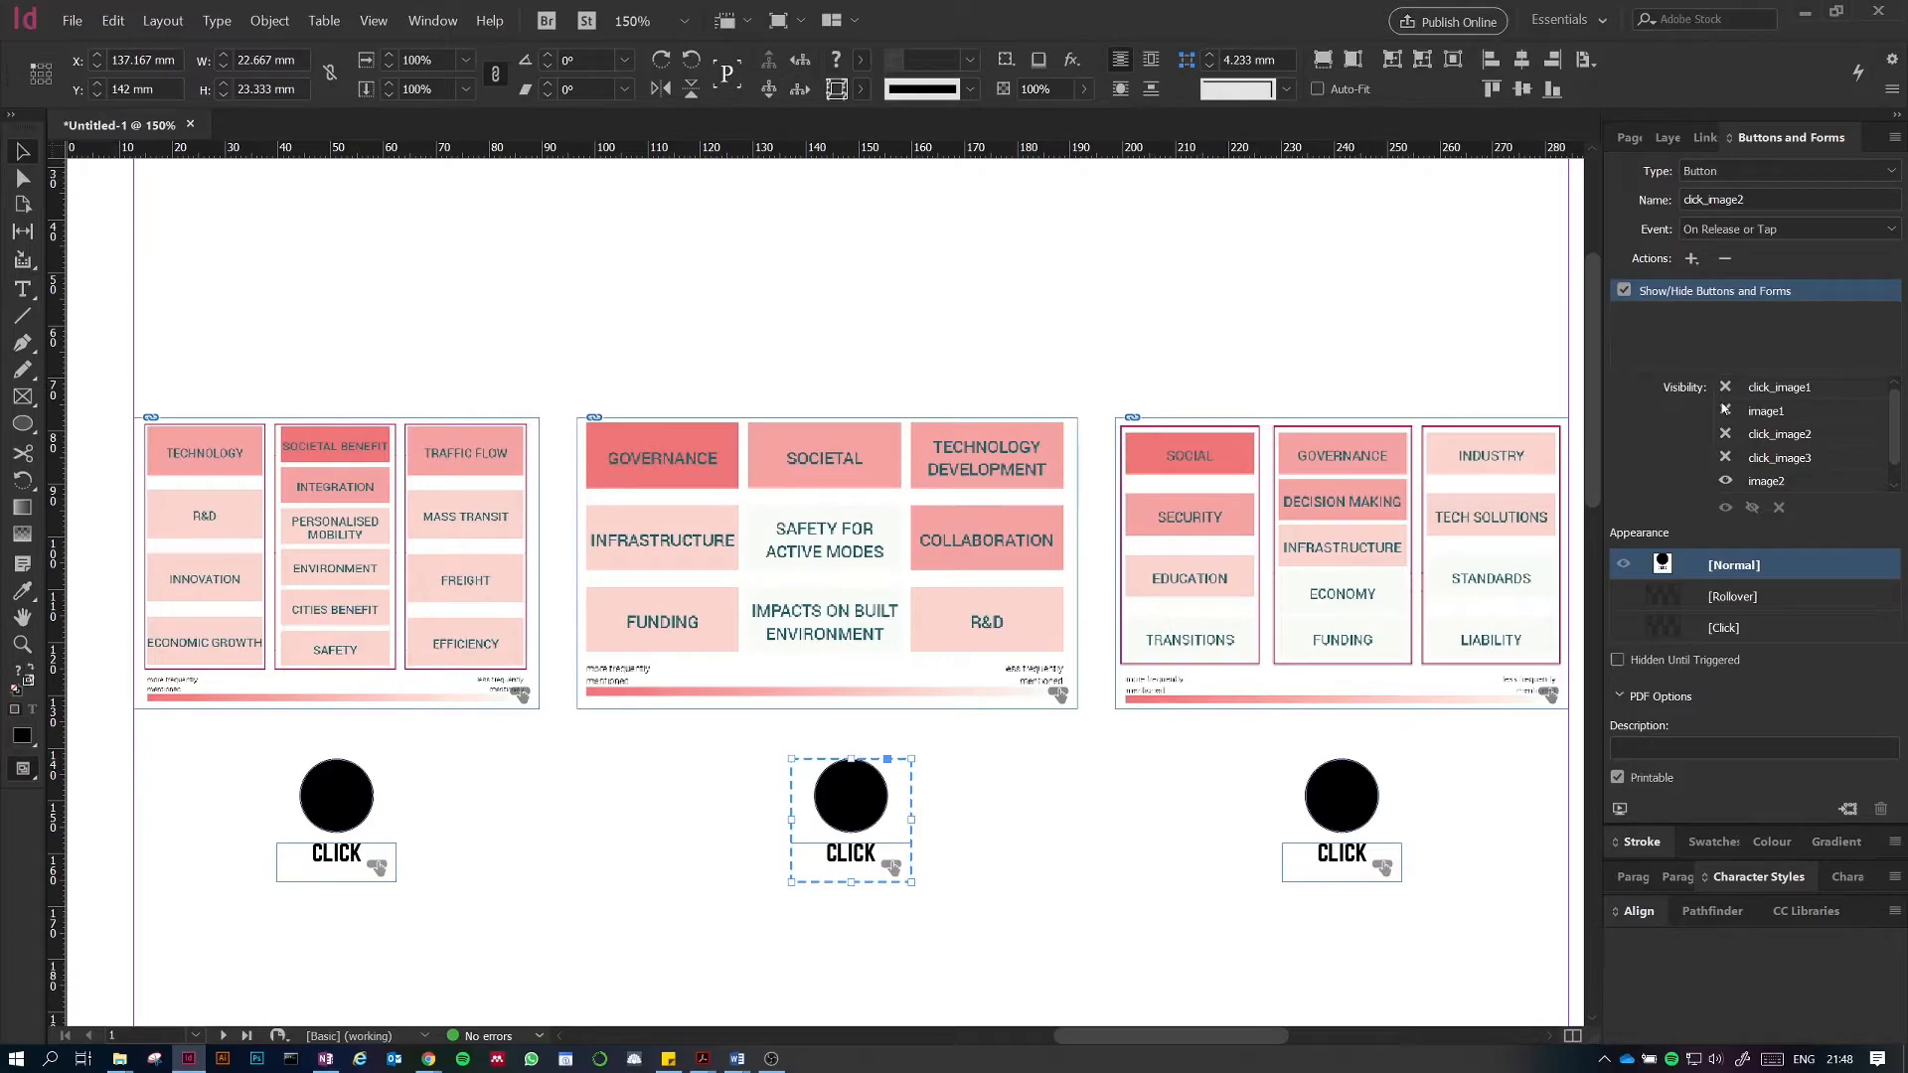
{"action": "scroll", "coordinate": [1729, 414], "scroll_direction": "down", "scroll_amount": 1}
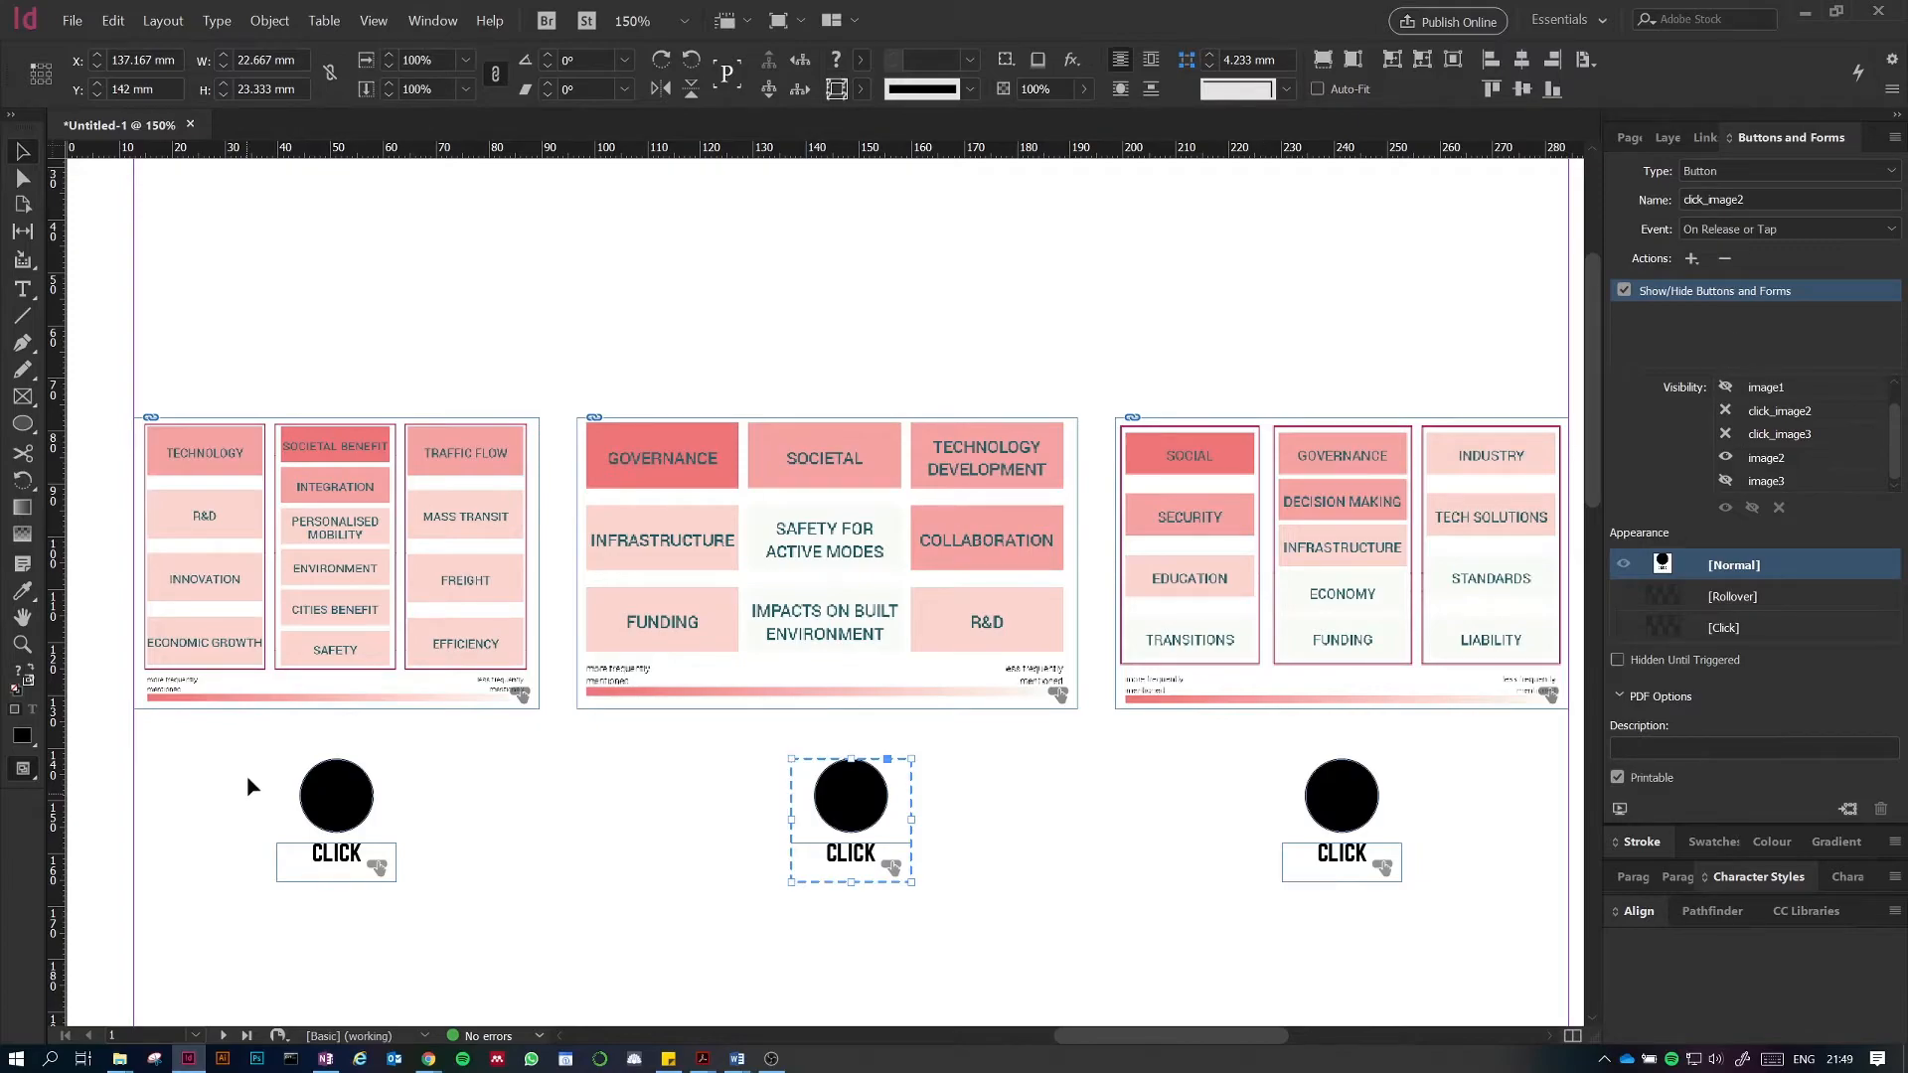
Step: Give the third CLICK button a Show/Hide Buttons and Forms action that makes image3 visible
{"action": "left_click", "coordinate": [1357, 773]}
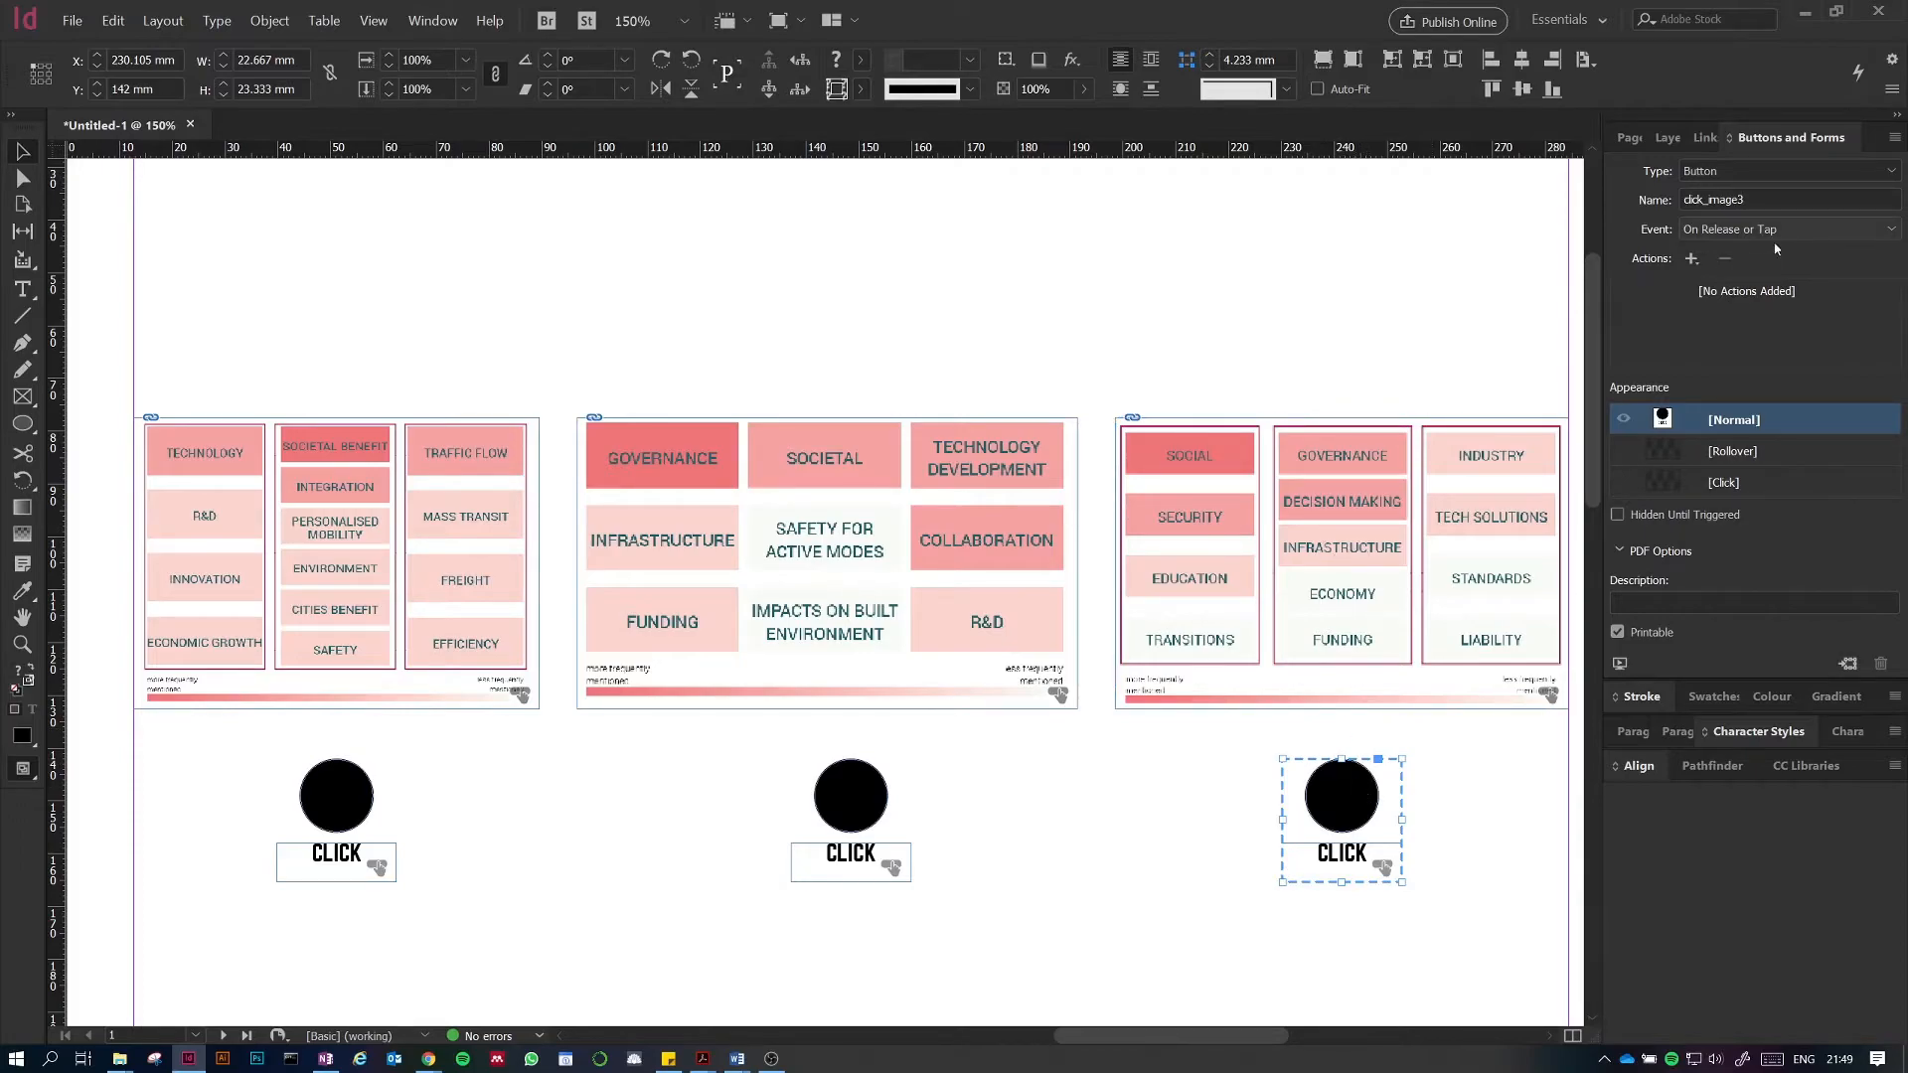
{"action": "left_click", "coordinate": [1691, 259]}
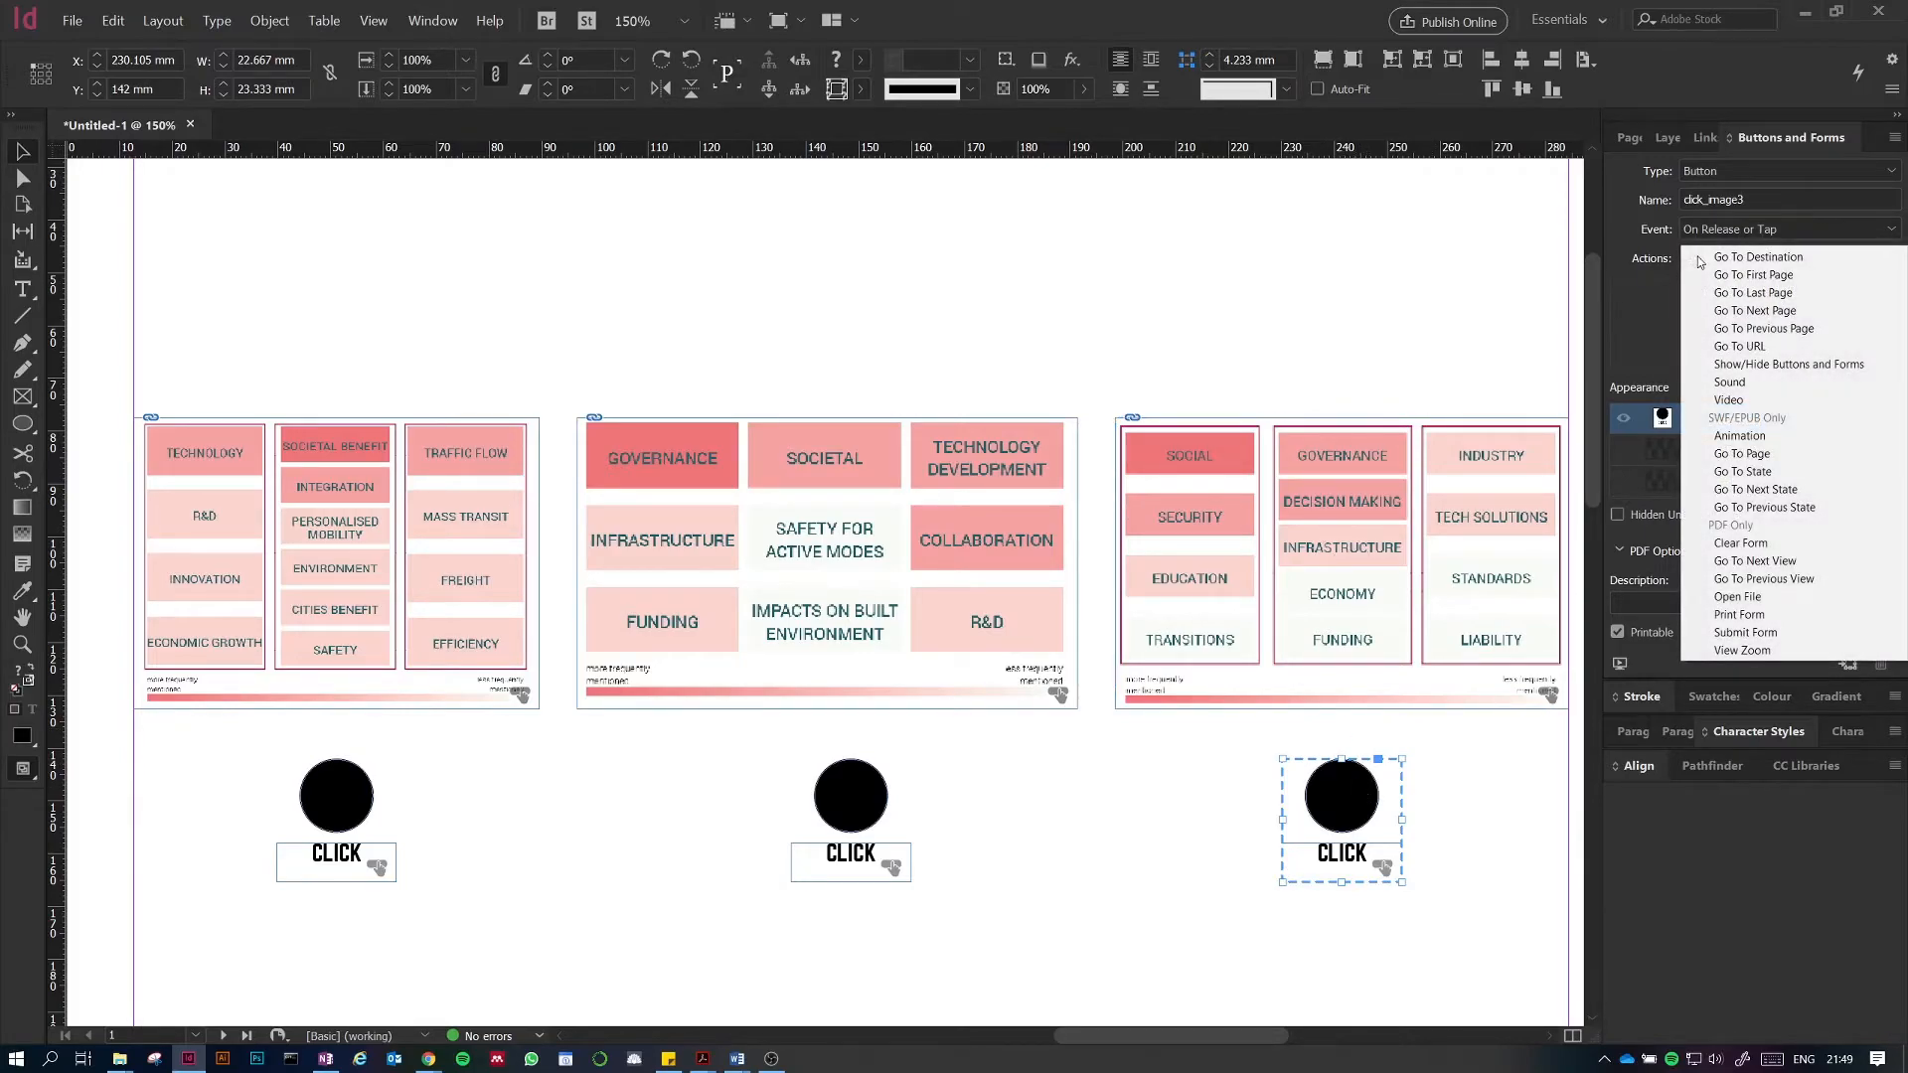
{"action": "left_click", "coordinate": [1803, 365]}
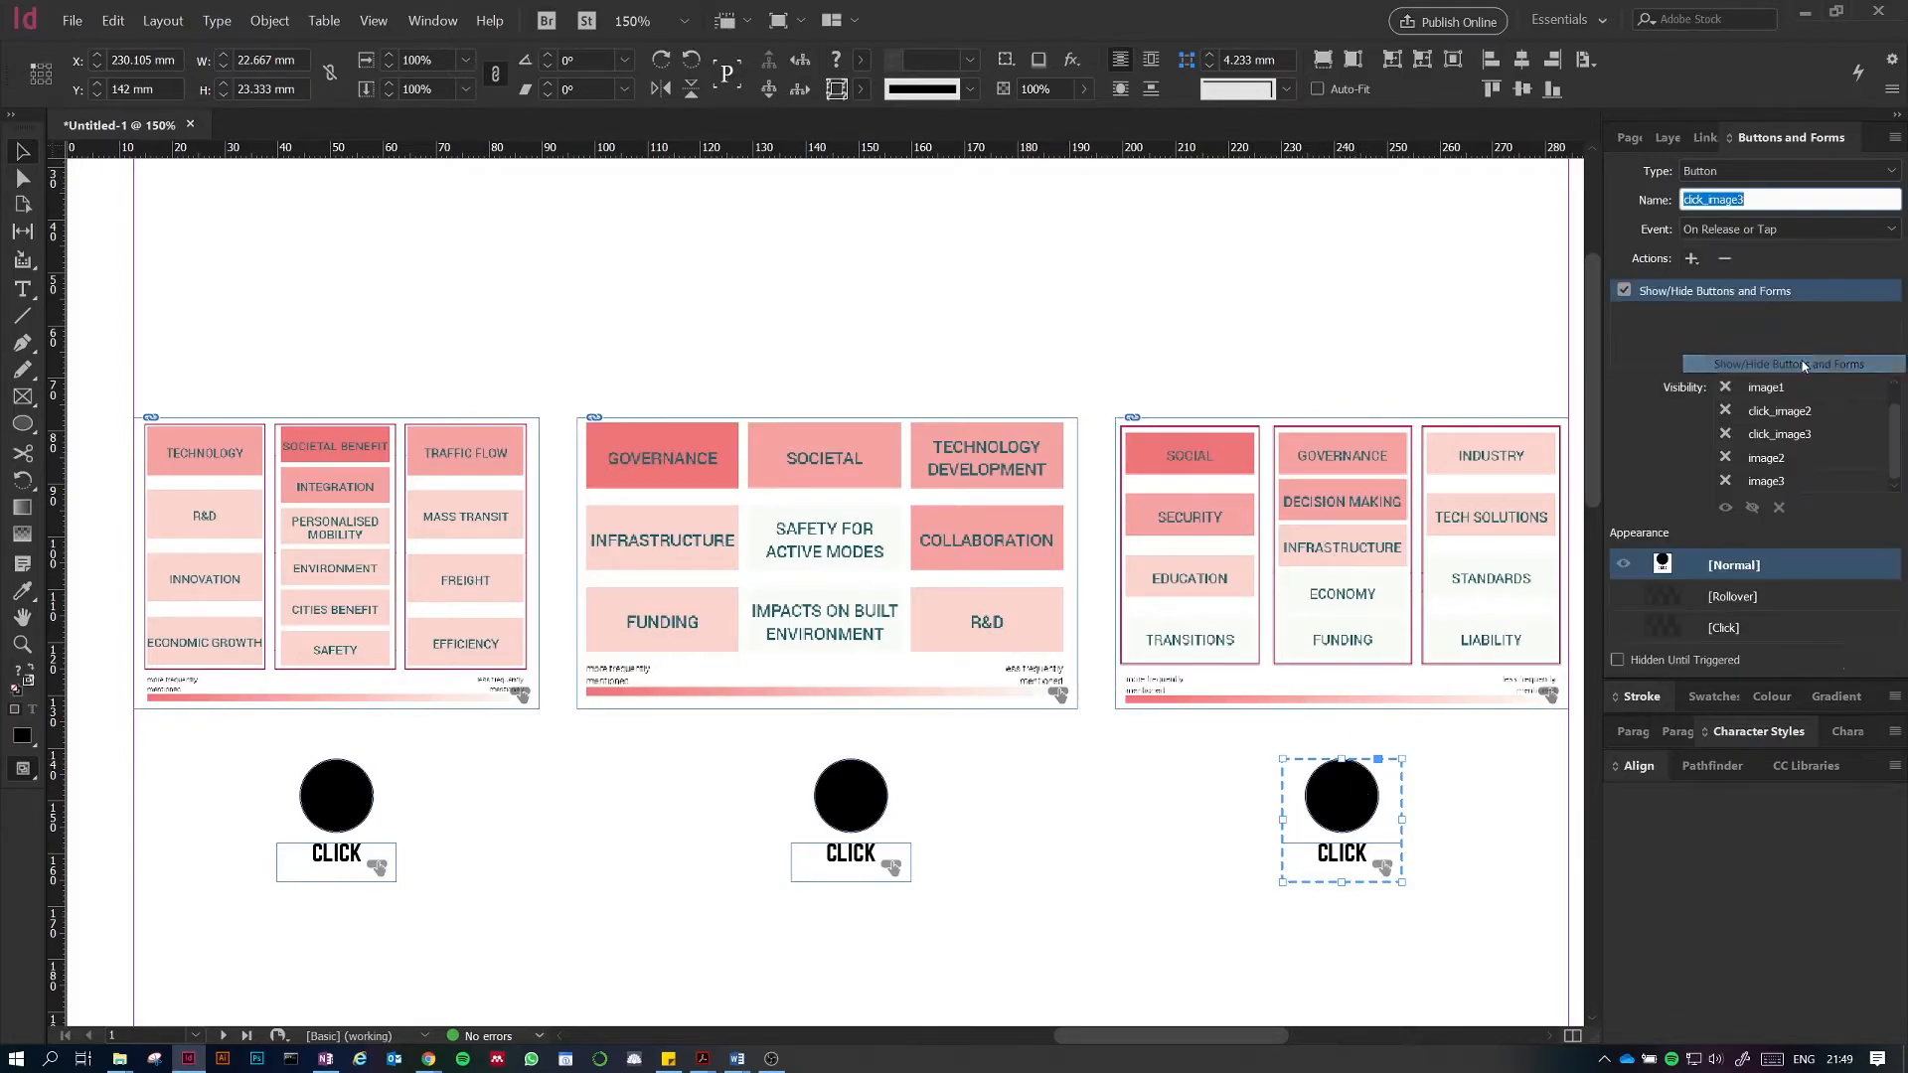
{"action": "left_click", "coordinate": [1726, 481]}
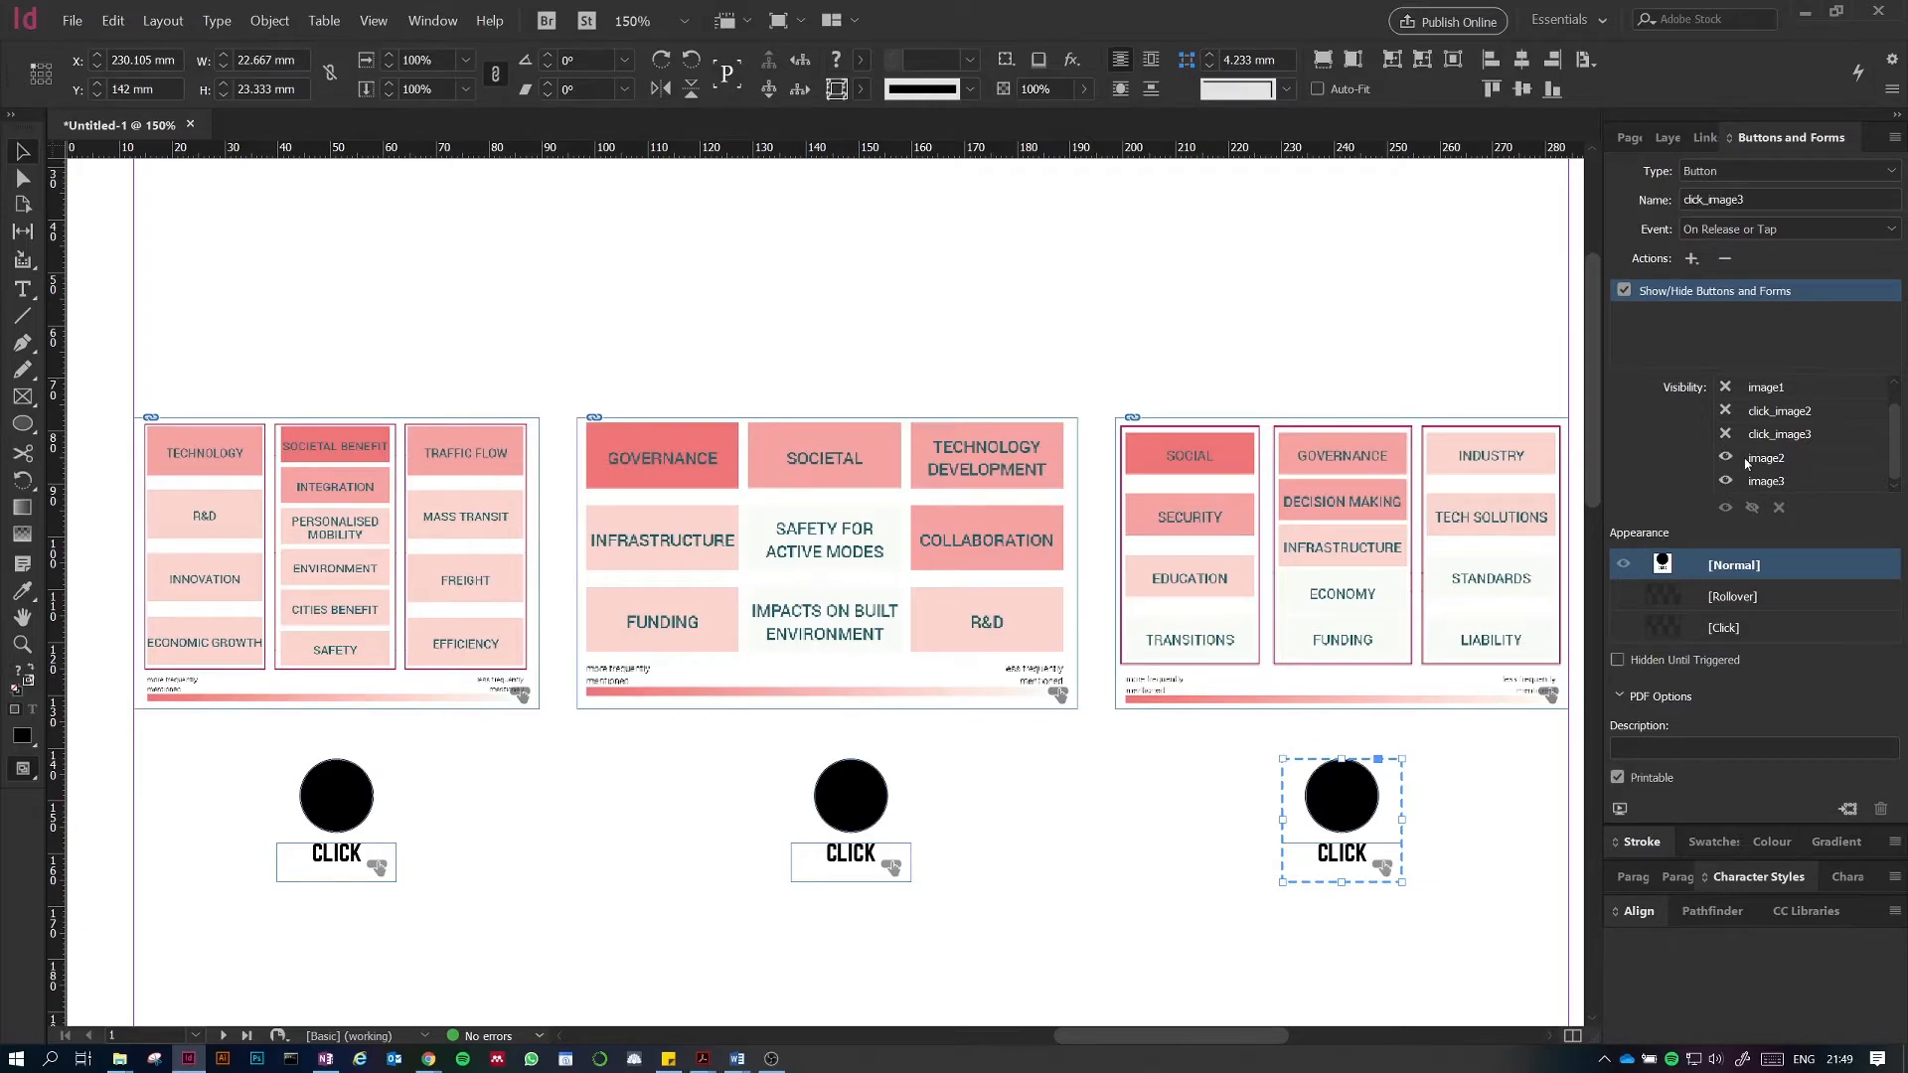
{"action": "scroll", "coordinate": [1731, 469], "scroll_direction": "up", "scroll_amount": 1}
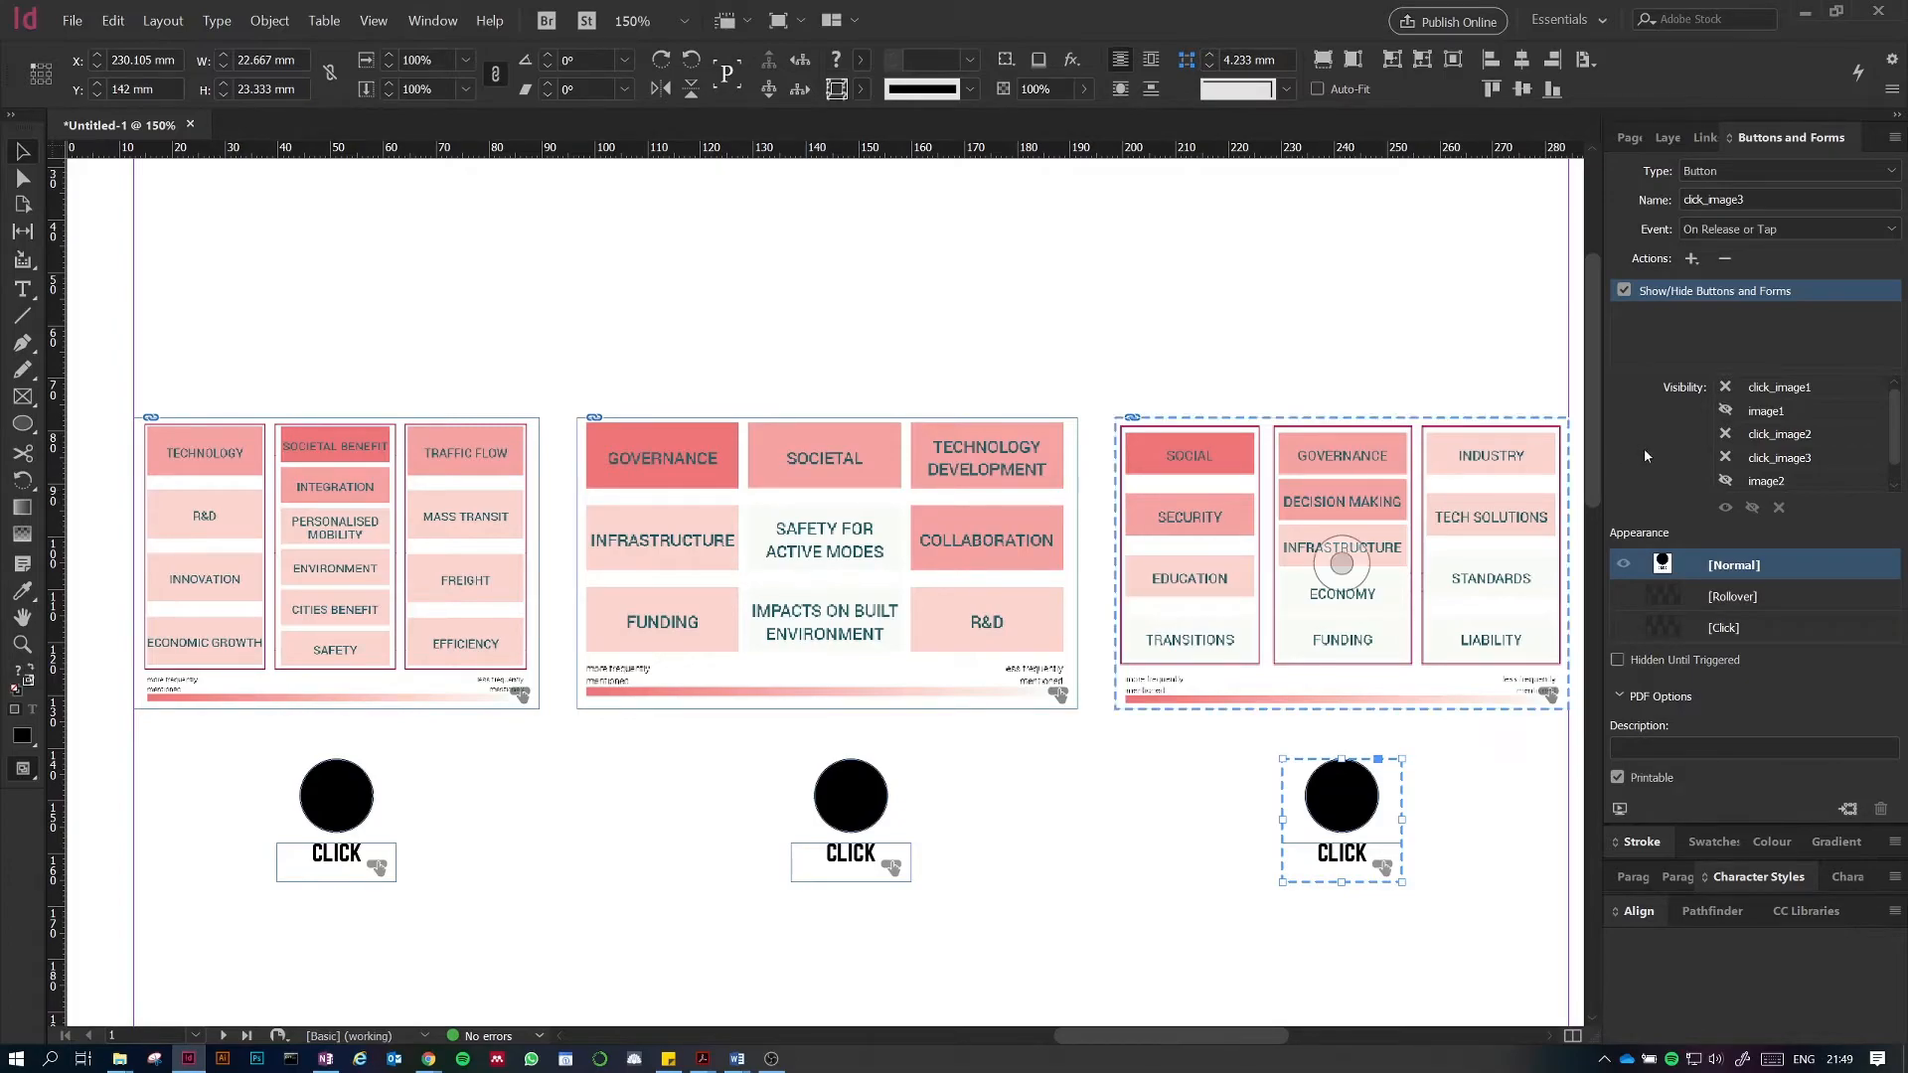
Step: Review the first CLICK button's visibility settings and each diagram's Hidden Until Triggered option
{"action": "left_click", "coordinate": [355, 801]}
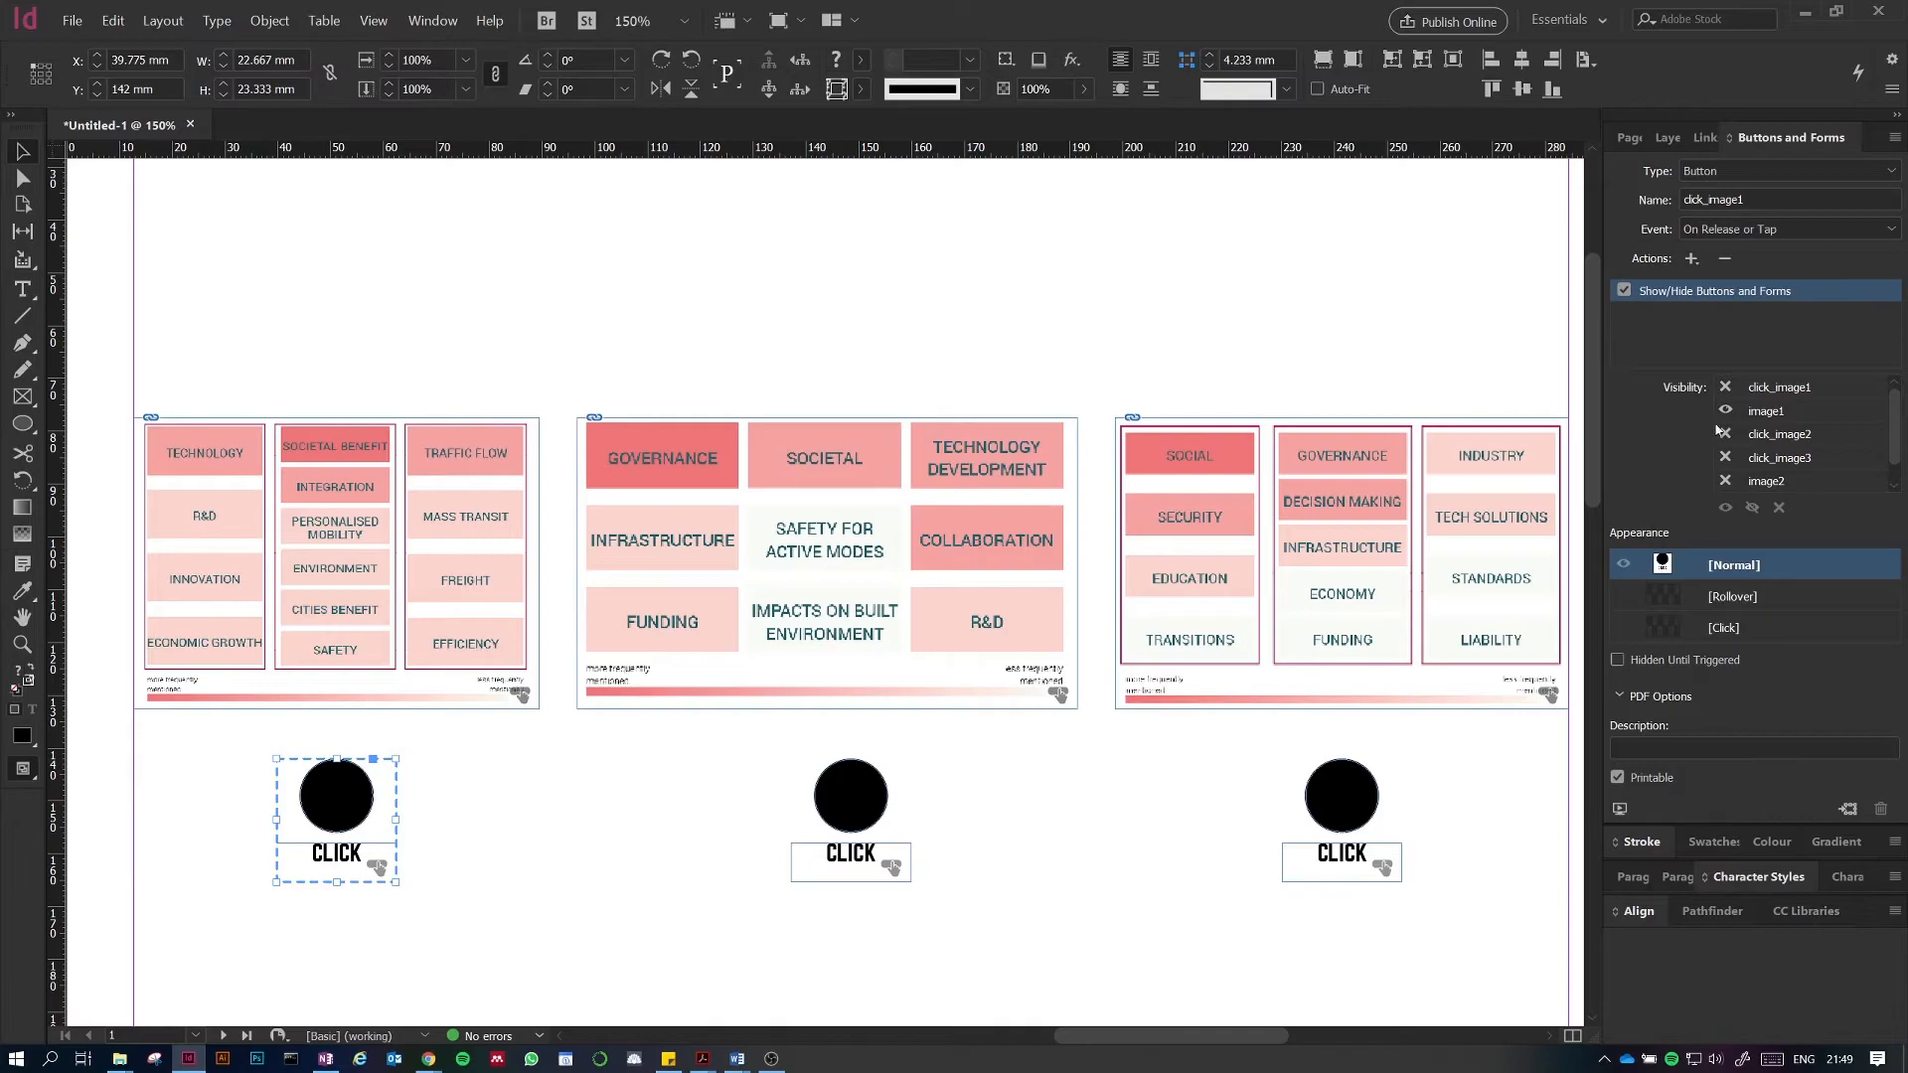
{"action": "scroll", "coordinate": [1754, 437], "scroll_direction": "down", "scroll_amount": 1}
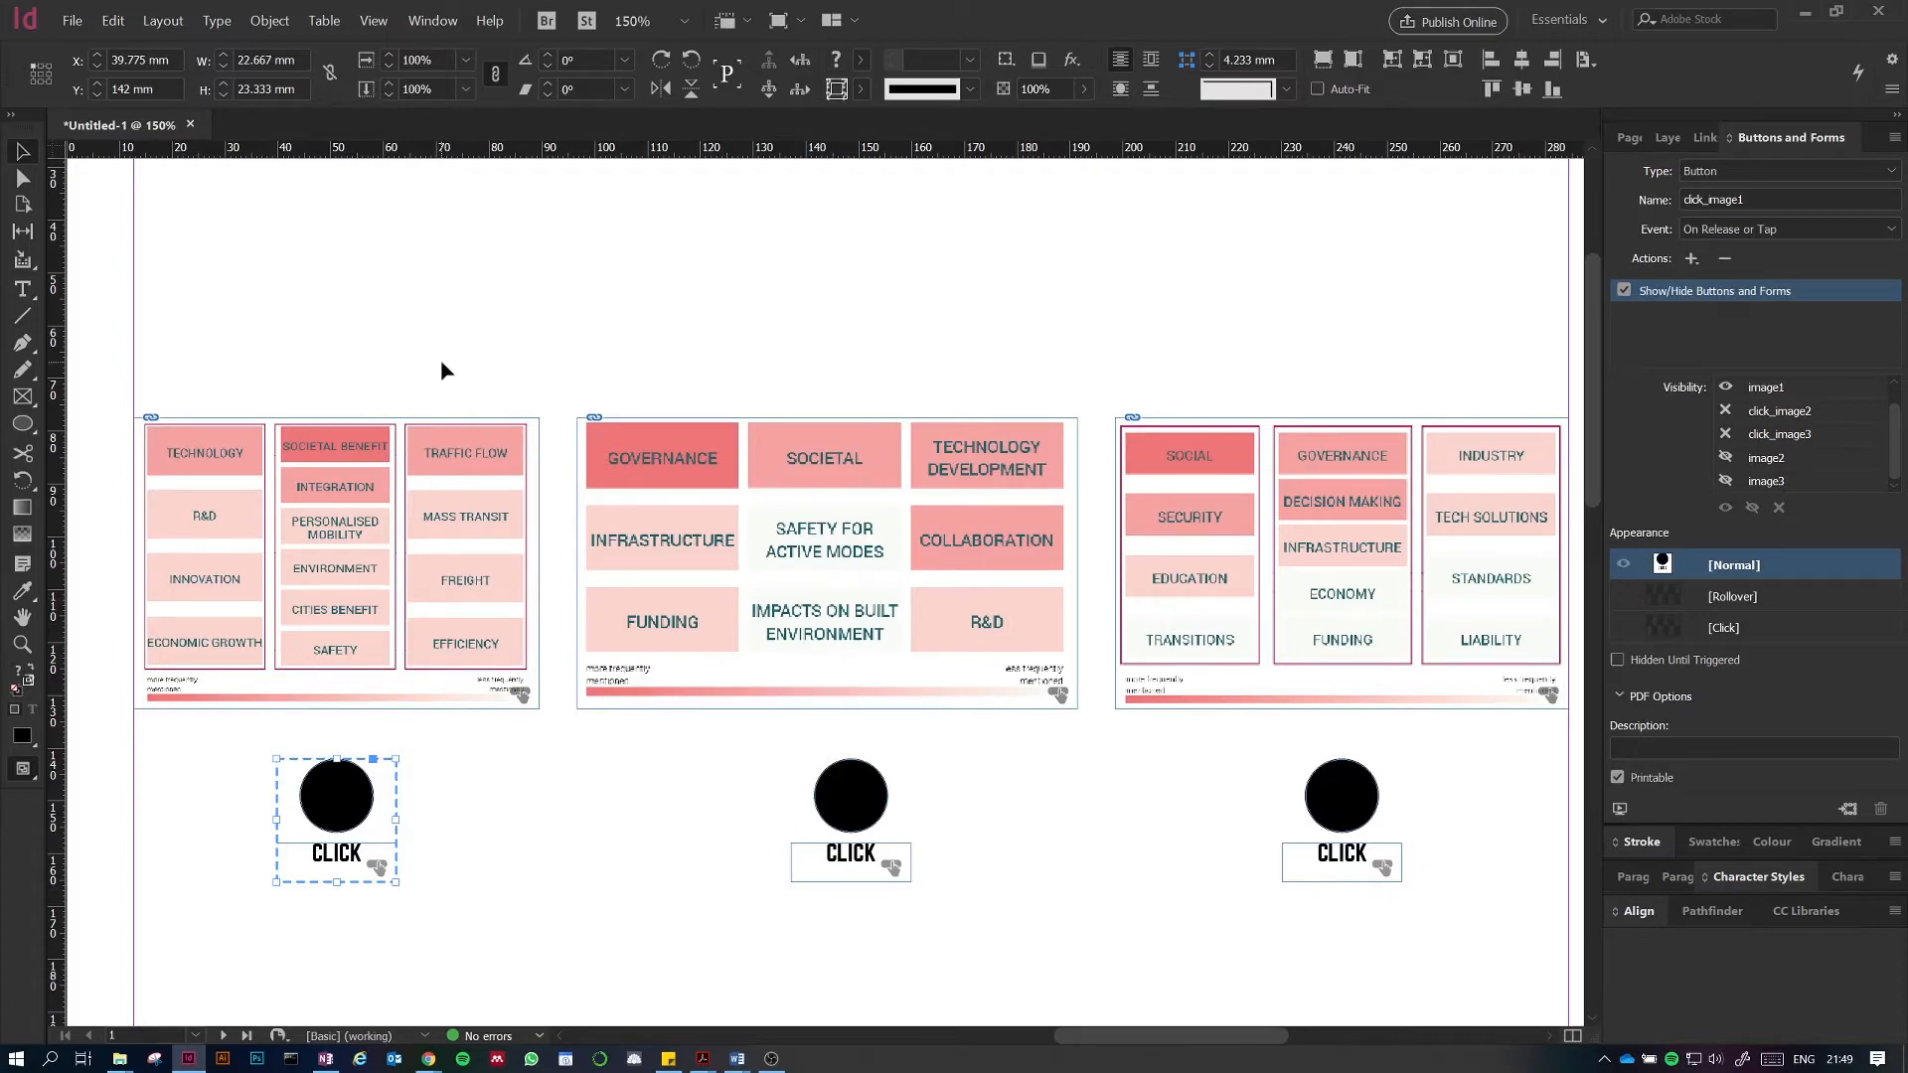
{"action": "left_click", "coordinate": [490, 511]}
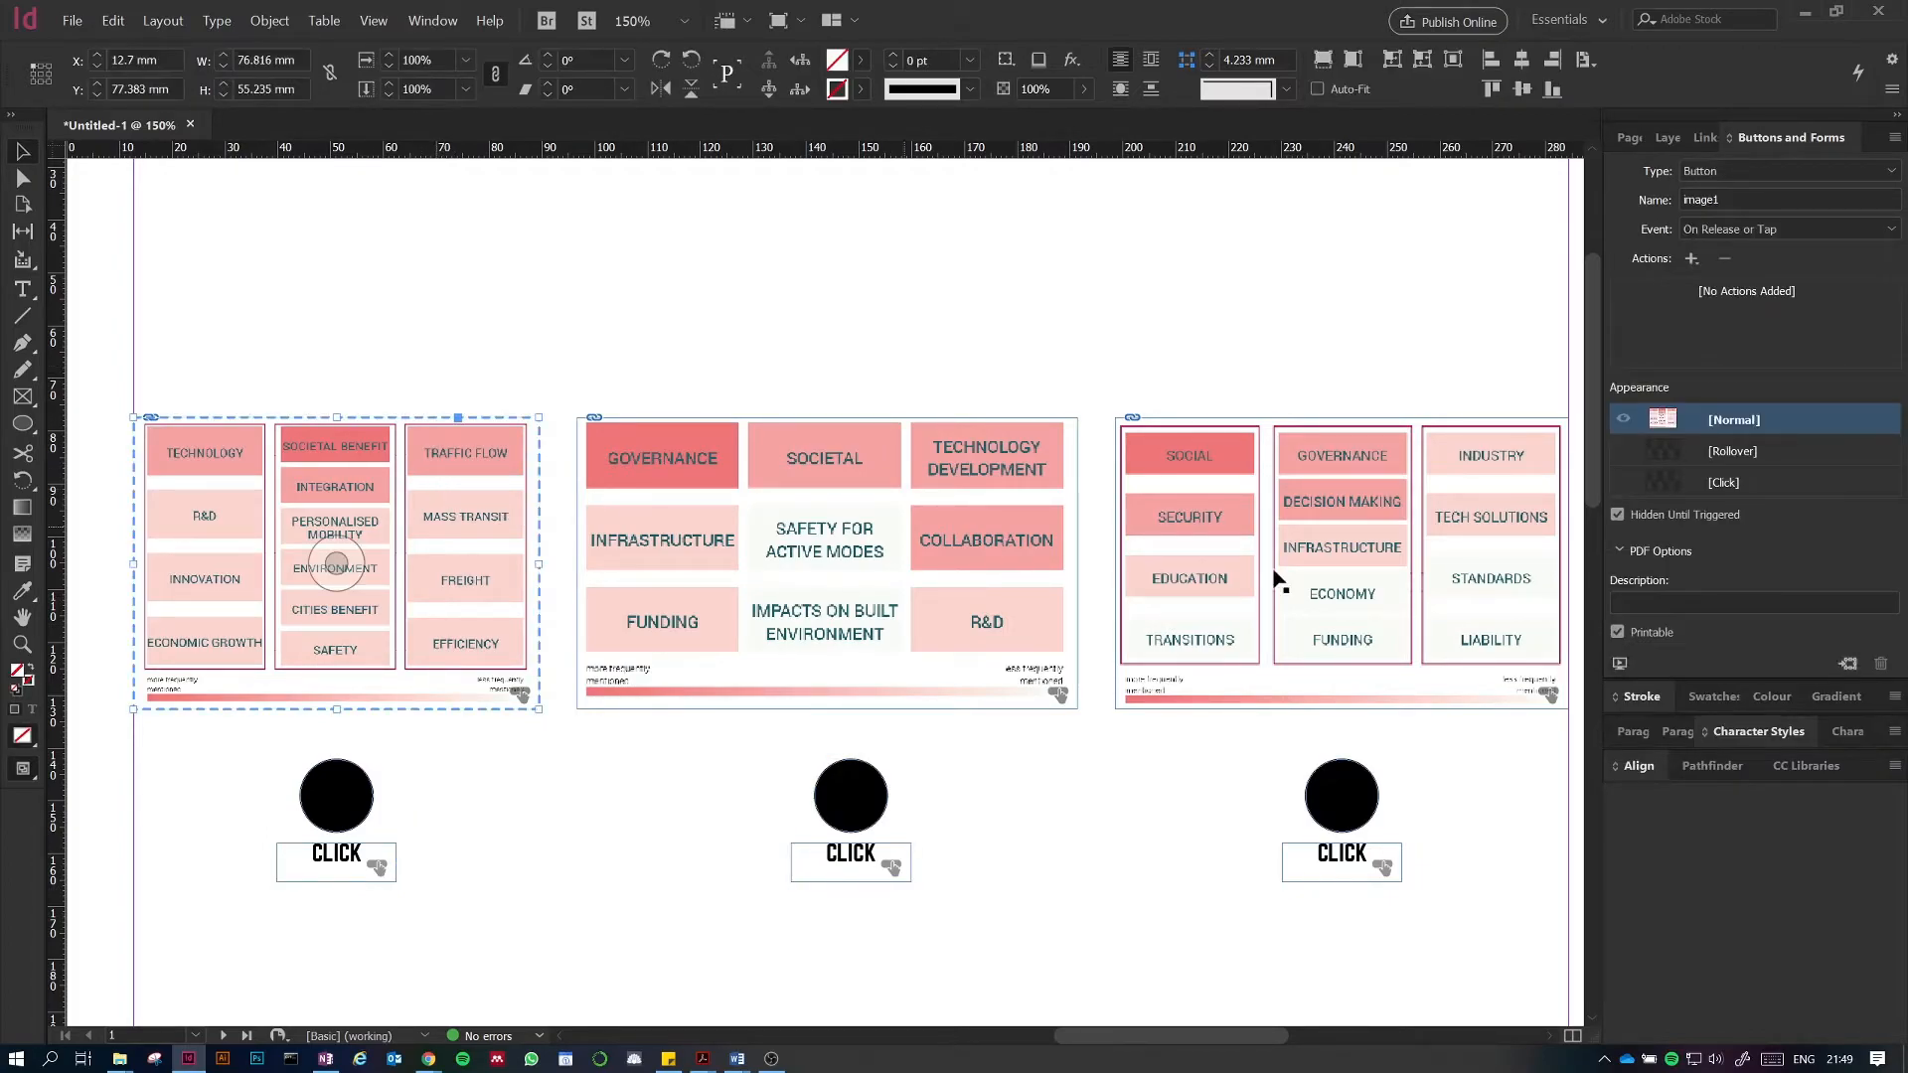
{"action": "left_click", "coordinate": [780, 533]}
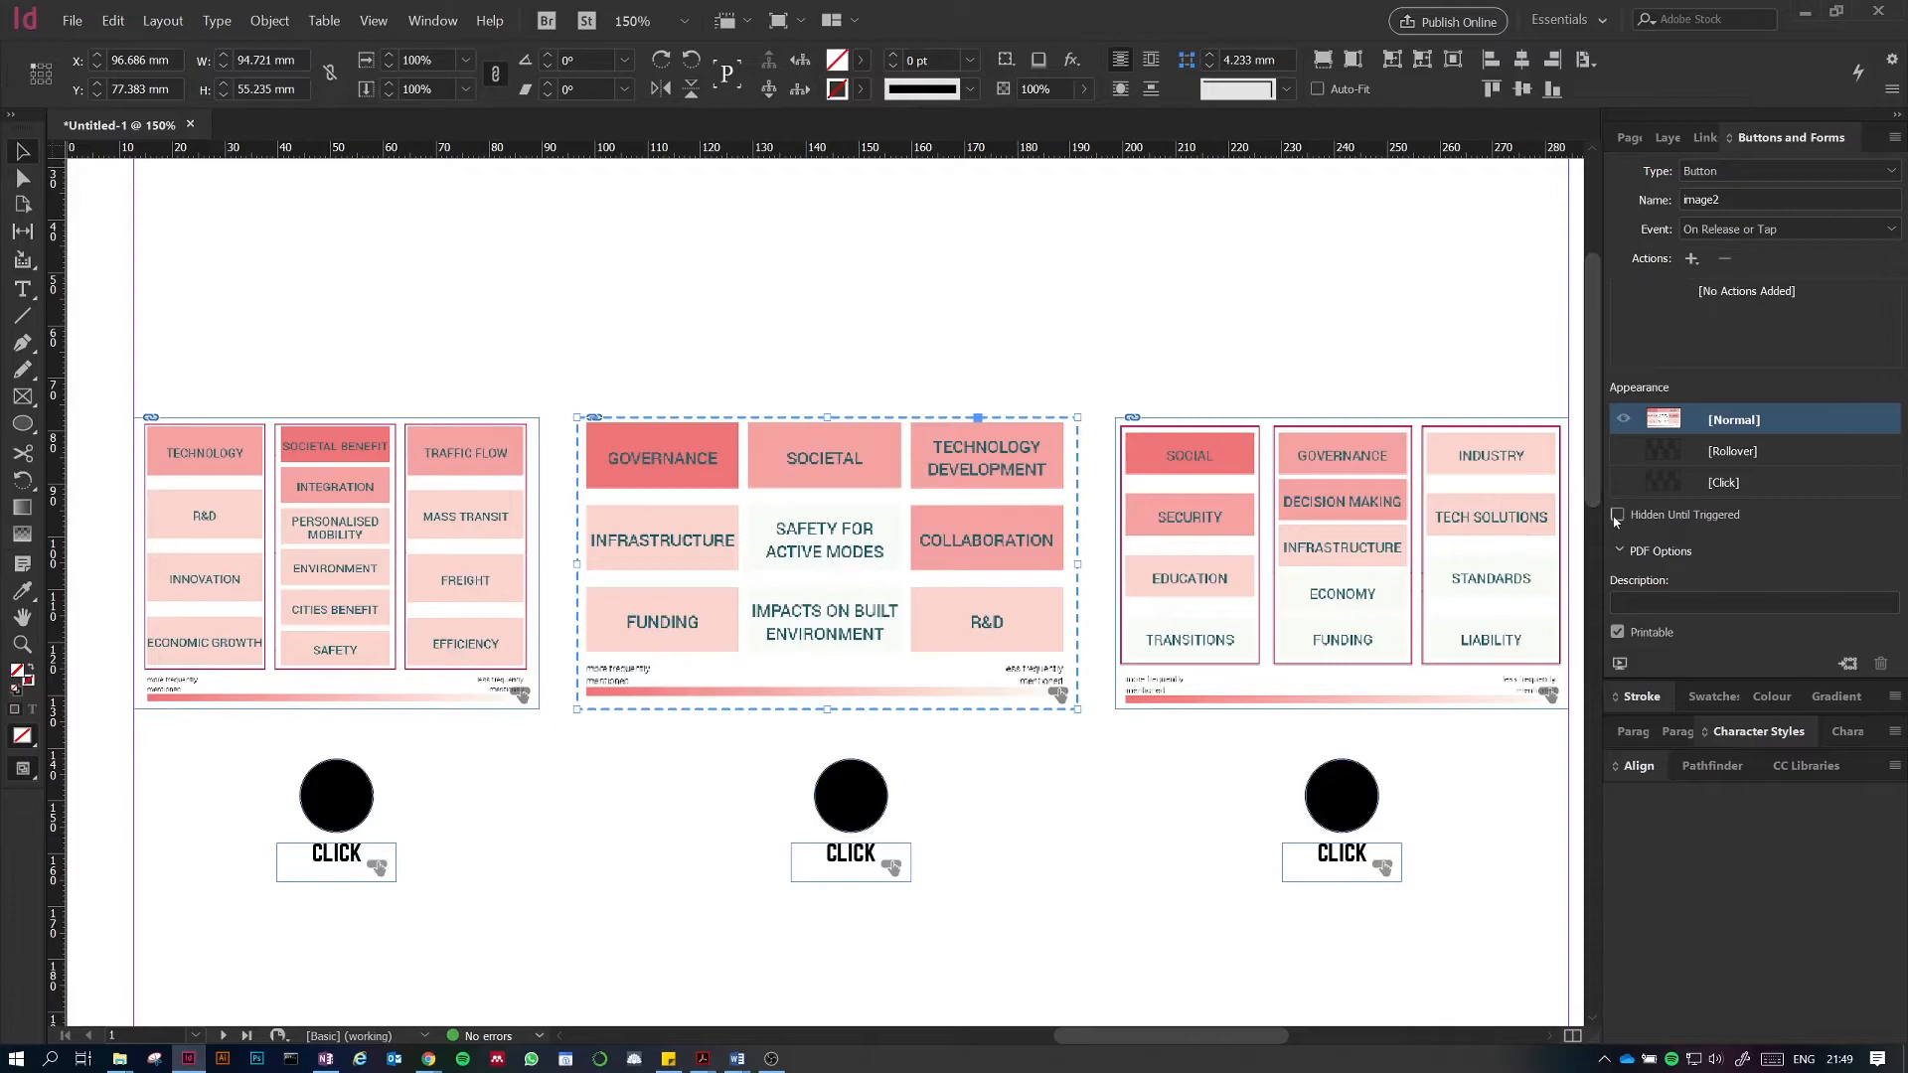
{"action": "left_click", "coordinate": [1336, 549]}
{"action": "left_click", "coordinate": [1337, 549]}
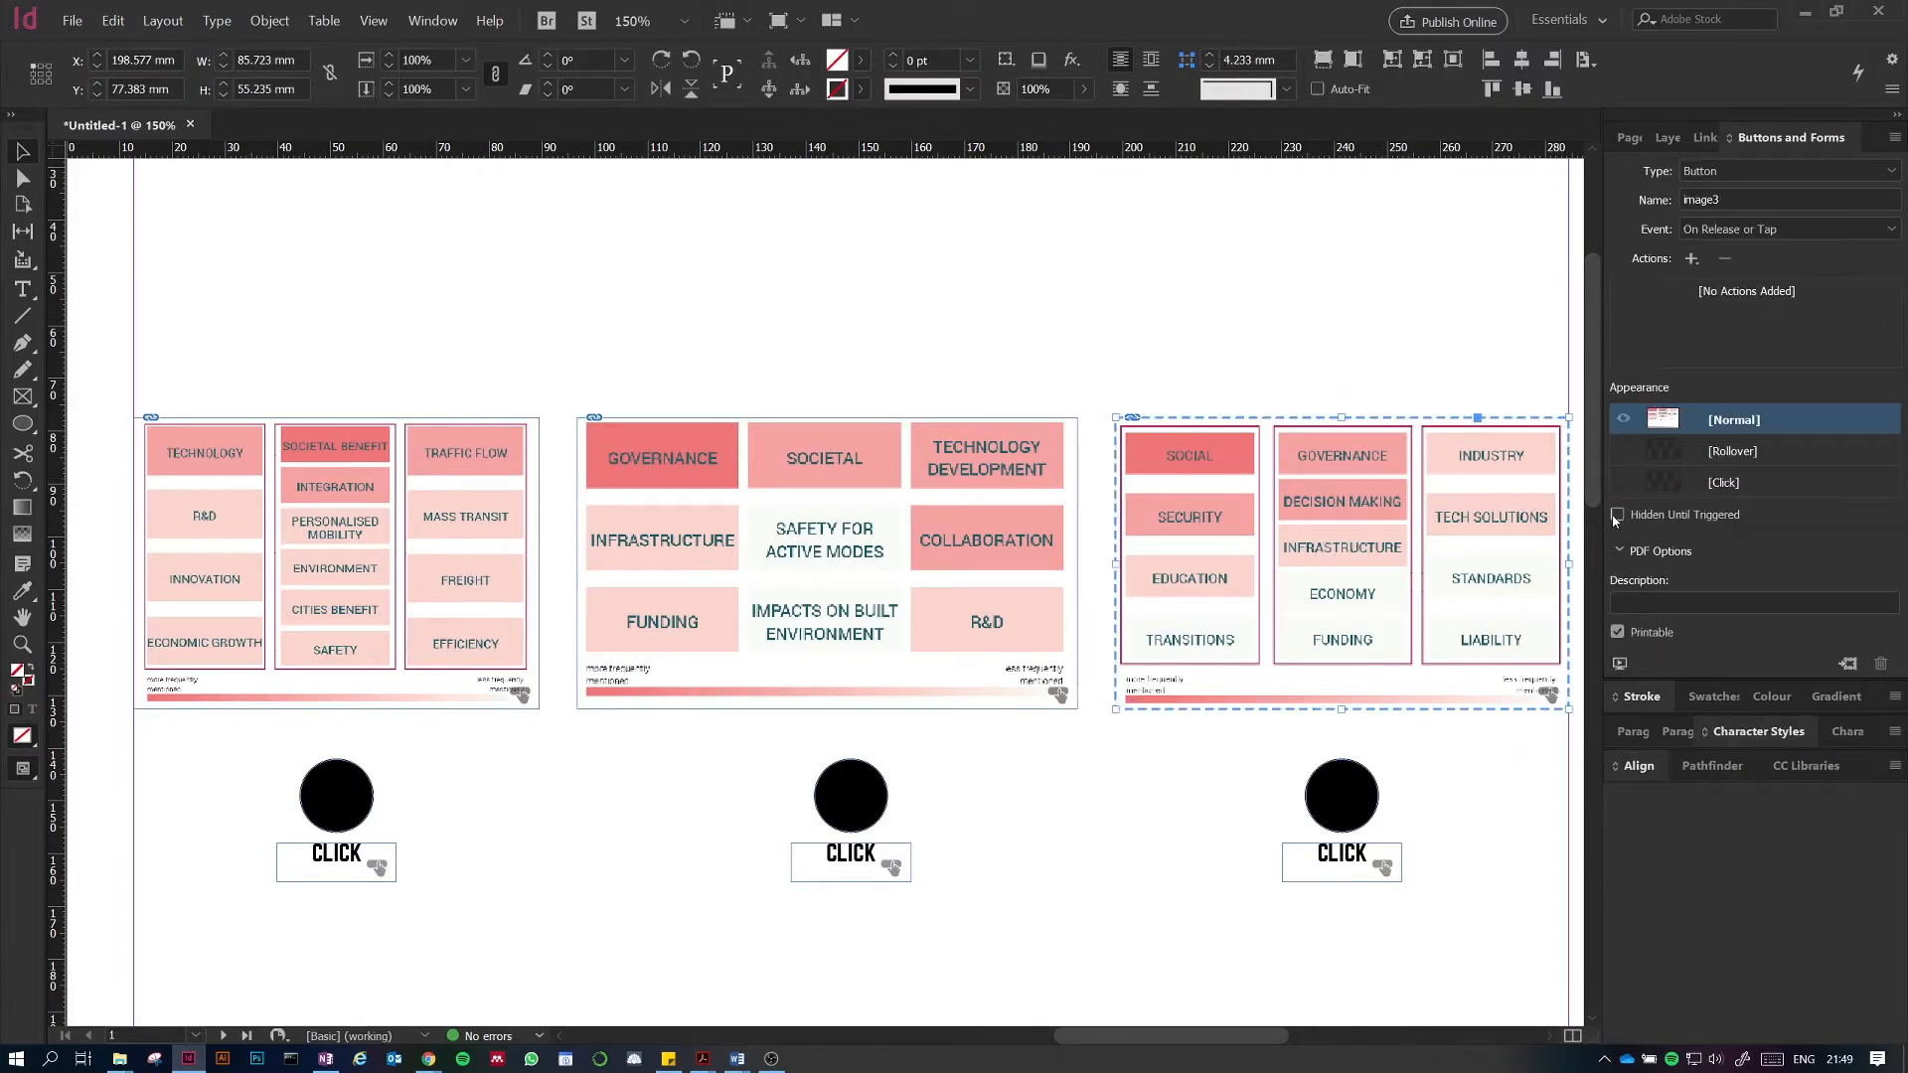
{"action": "left_click", "coordinate": [1350, 314]}
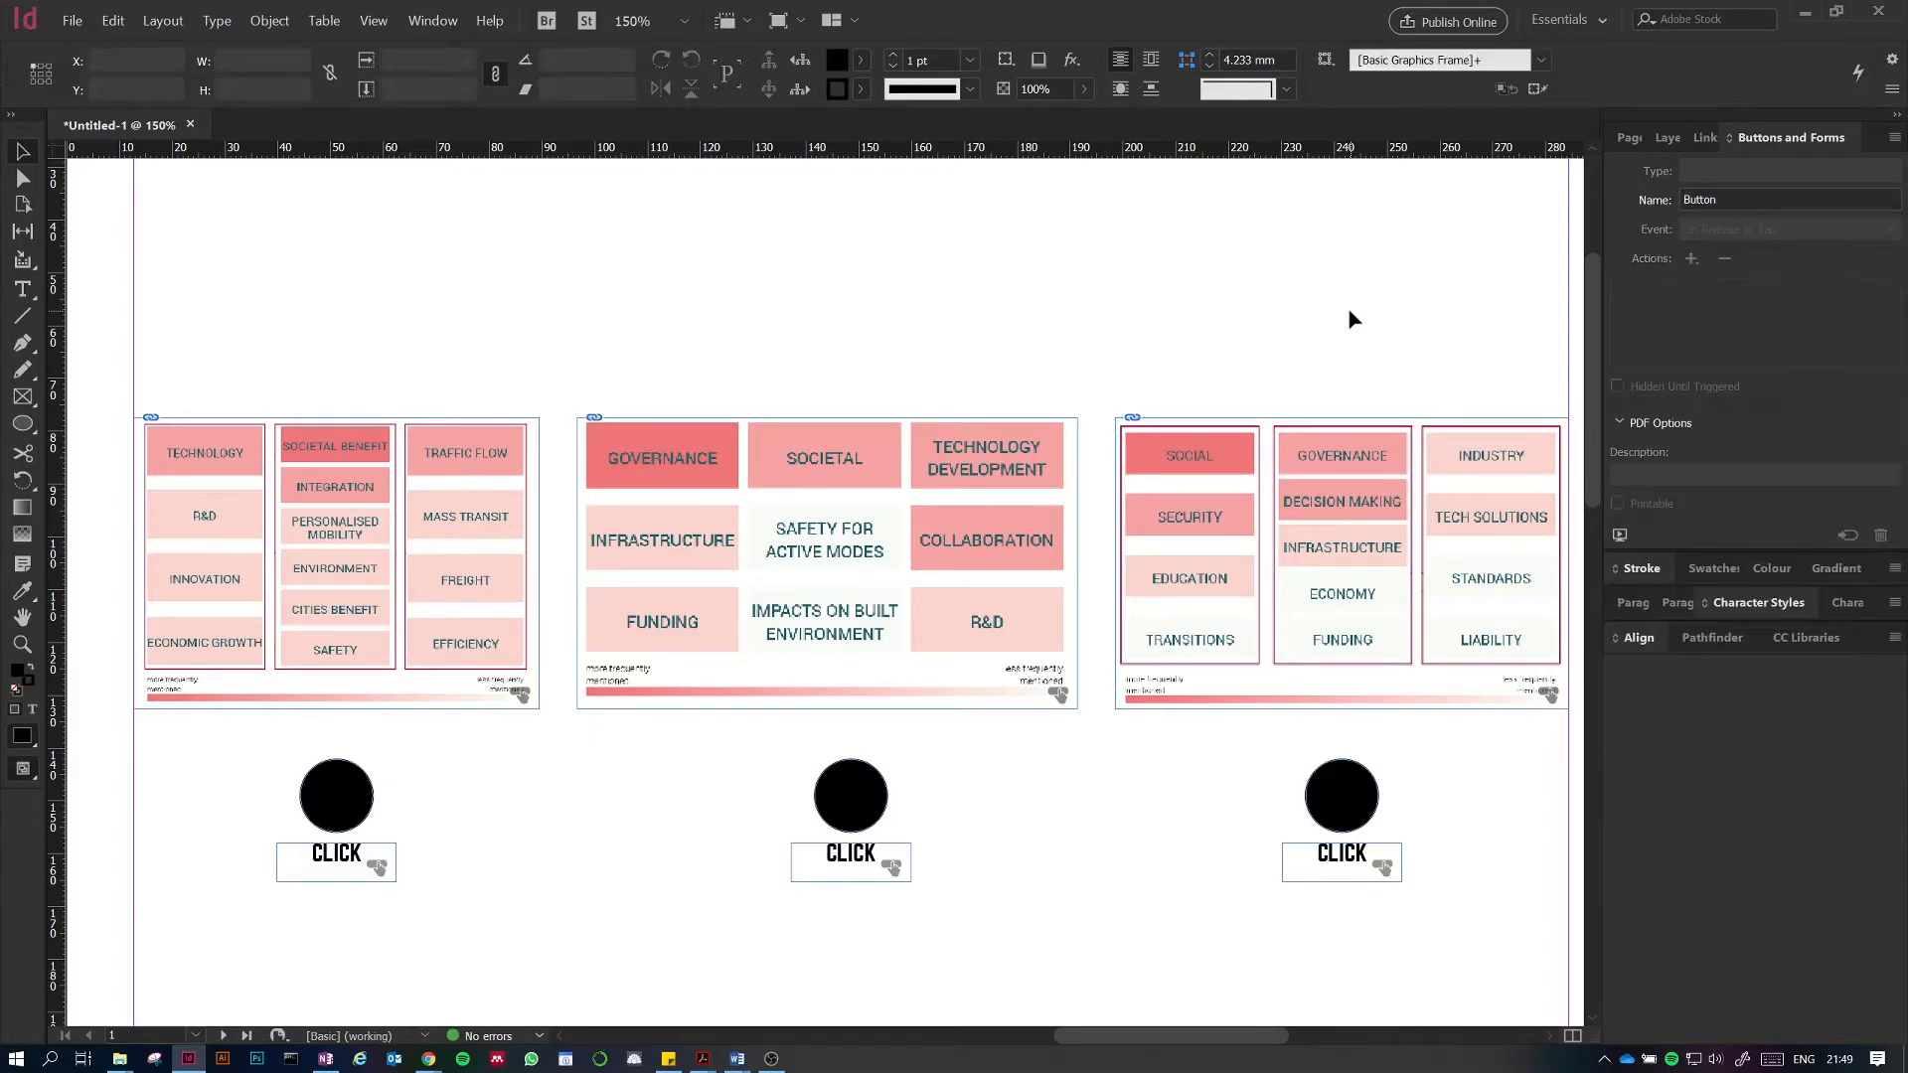
Step: Export the document as an Adobe PDF (Interactive) named Untitled-1.pdf, replacing the existing file
{"action": "left_click", "coordinate": [82, 25]}
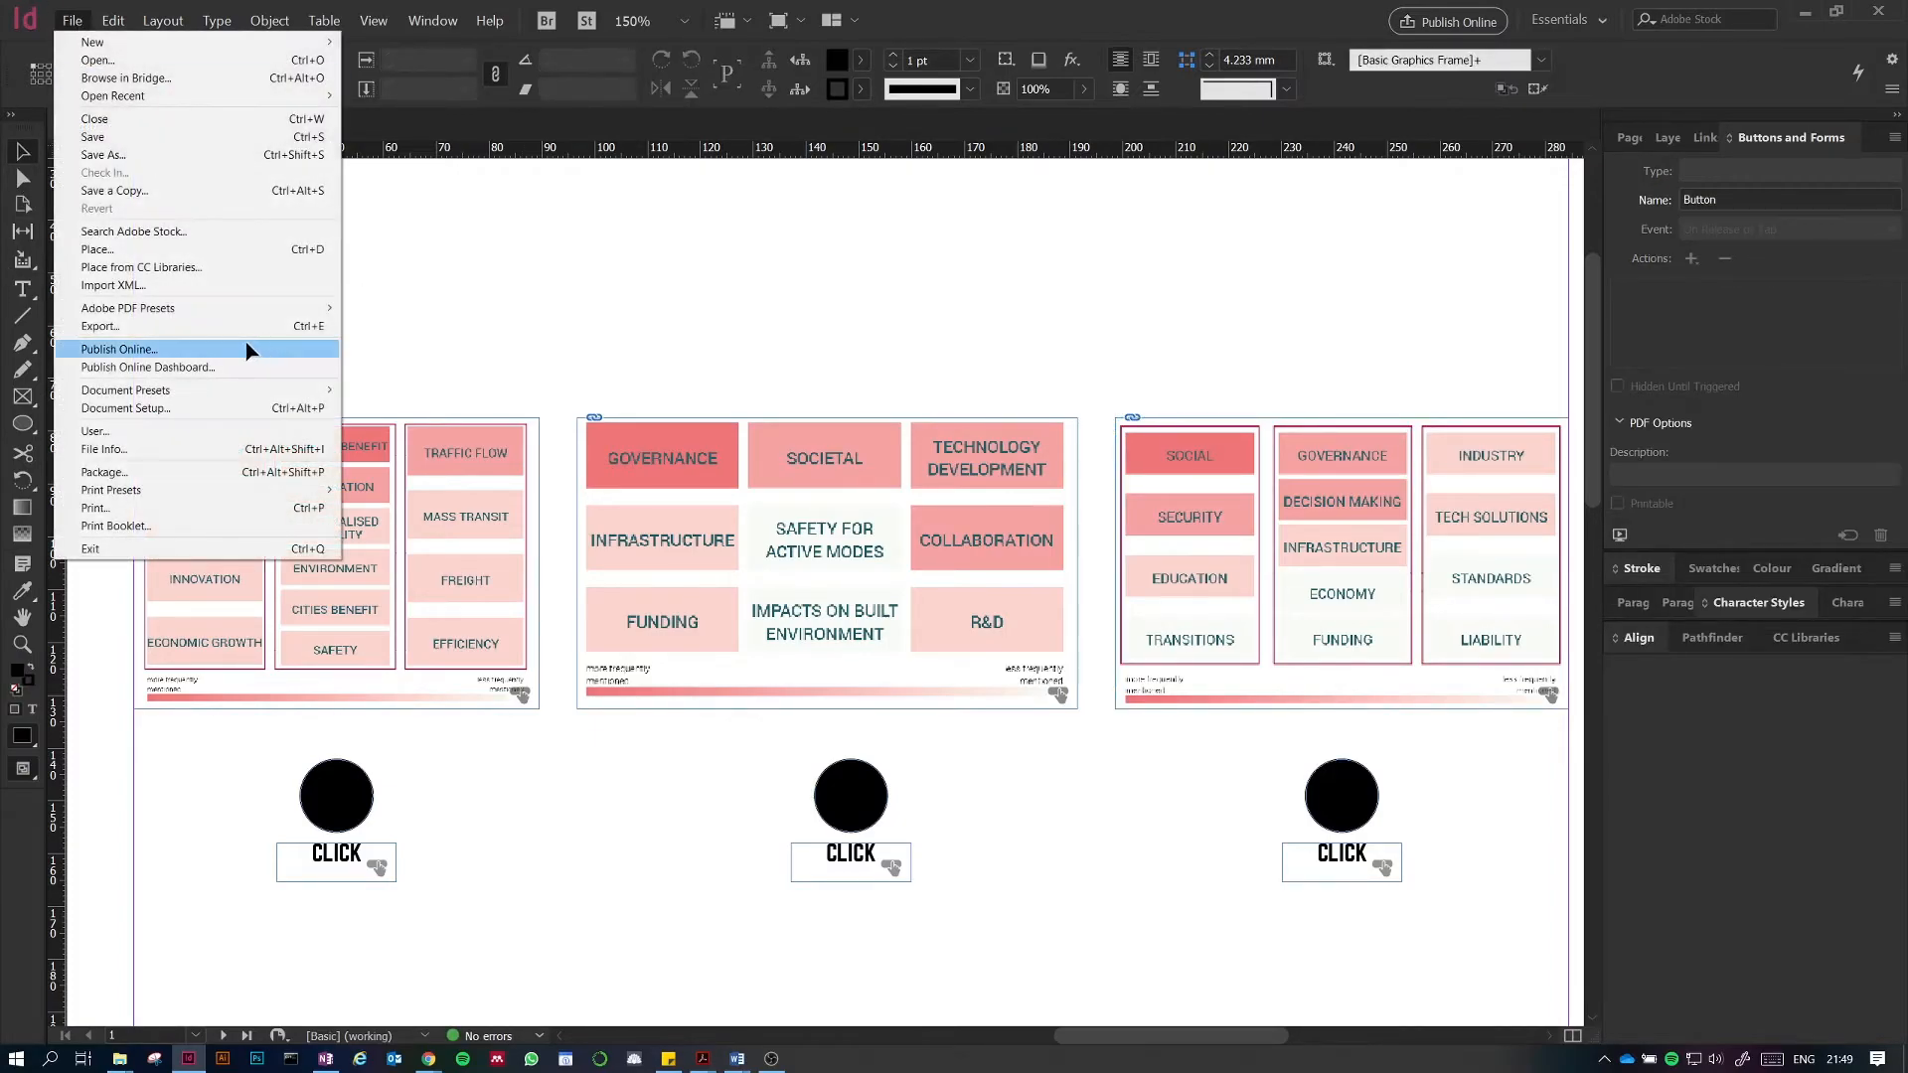
{"action": "left_click", "coordinate": [142, 326]}
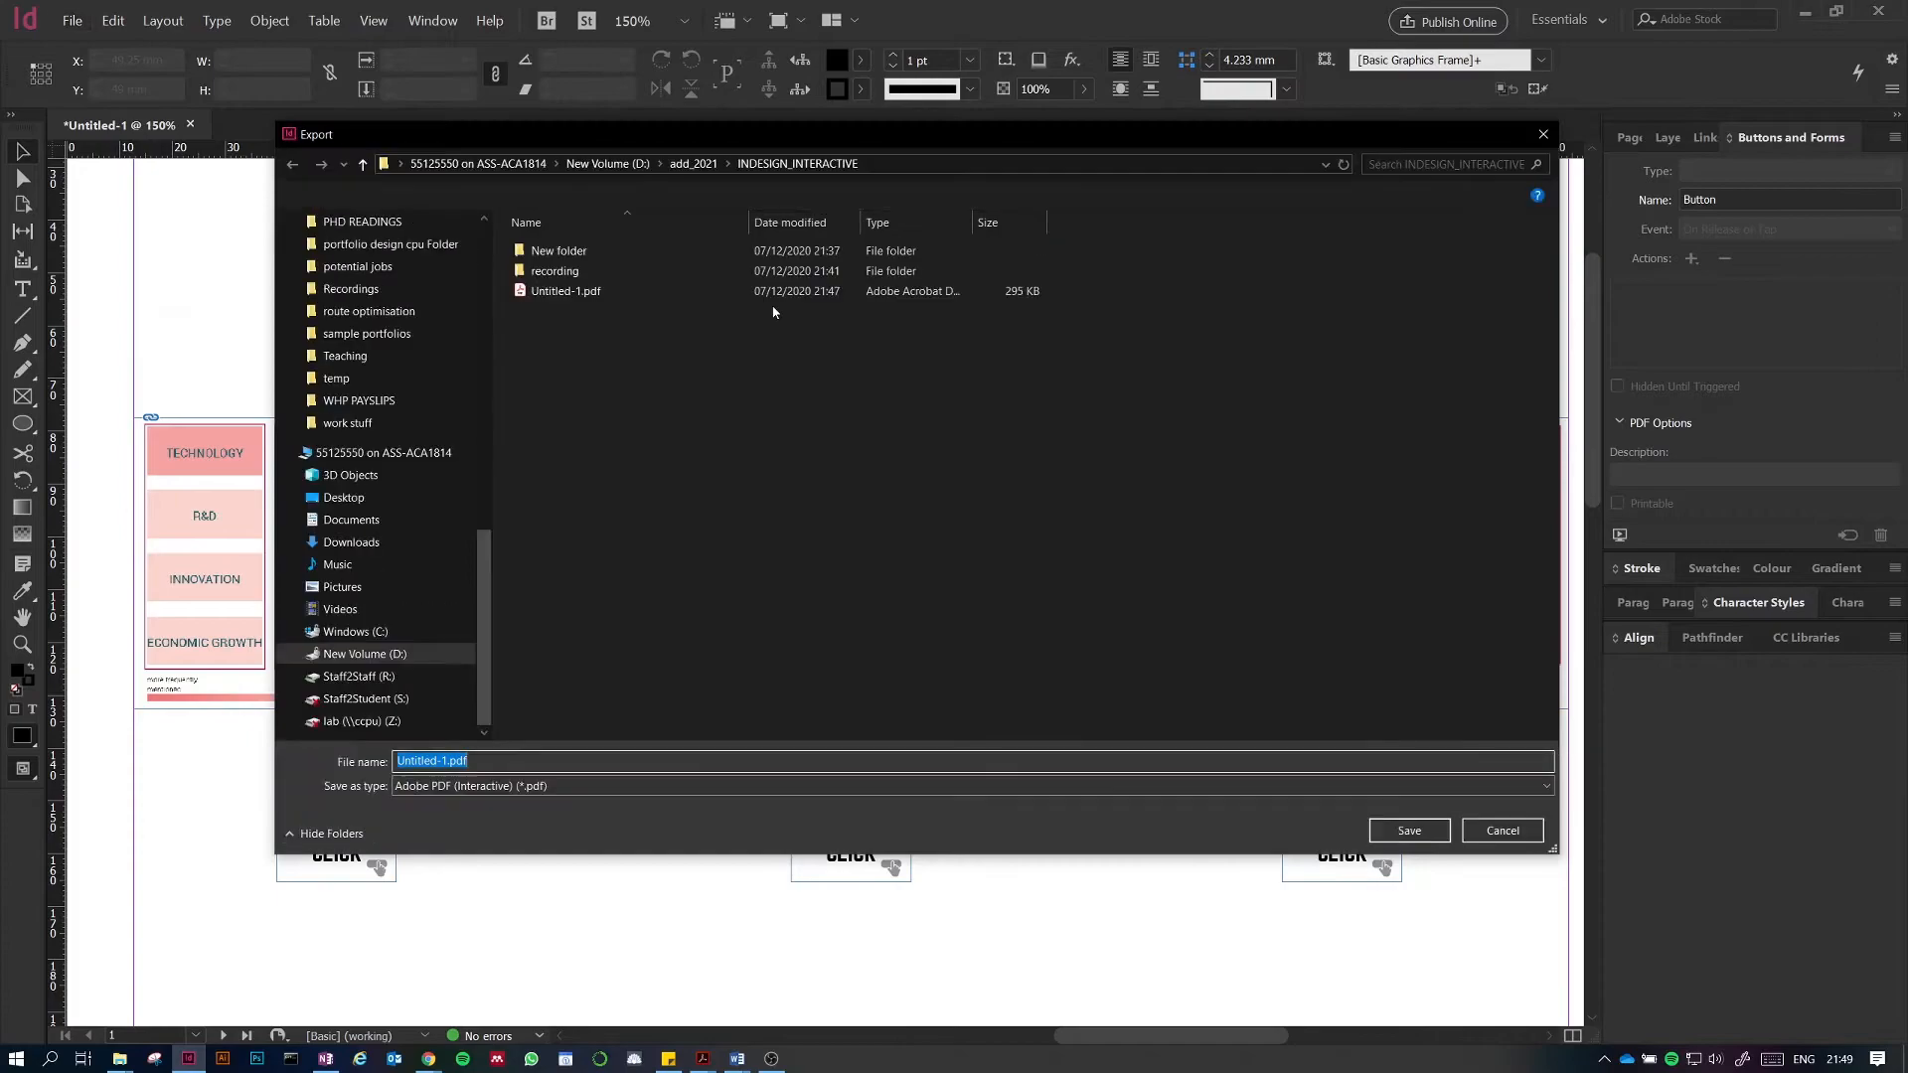
{"action": "left_click", "coordinate": [469, 787]}
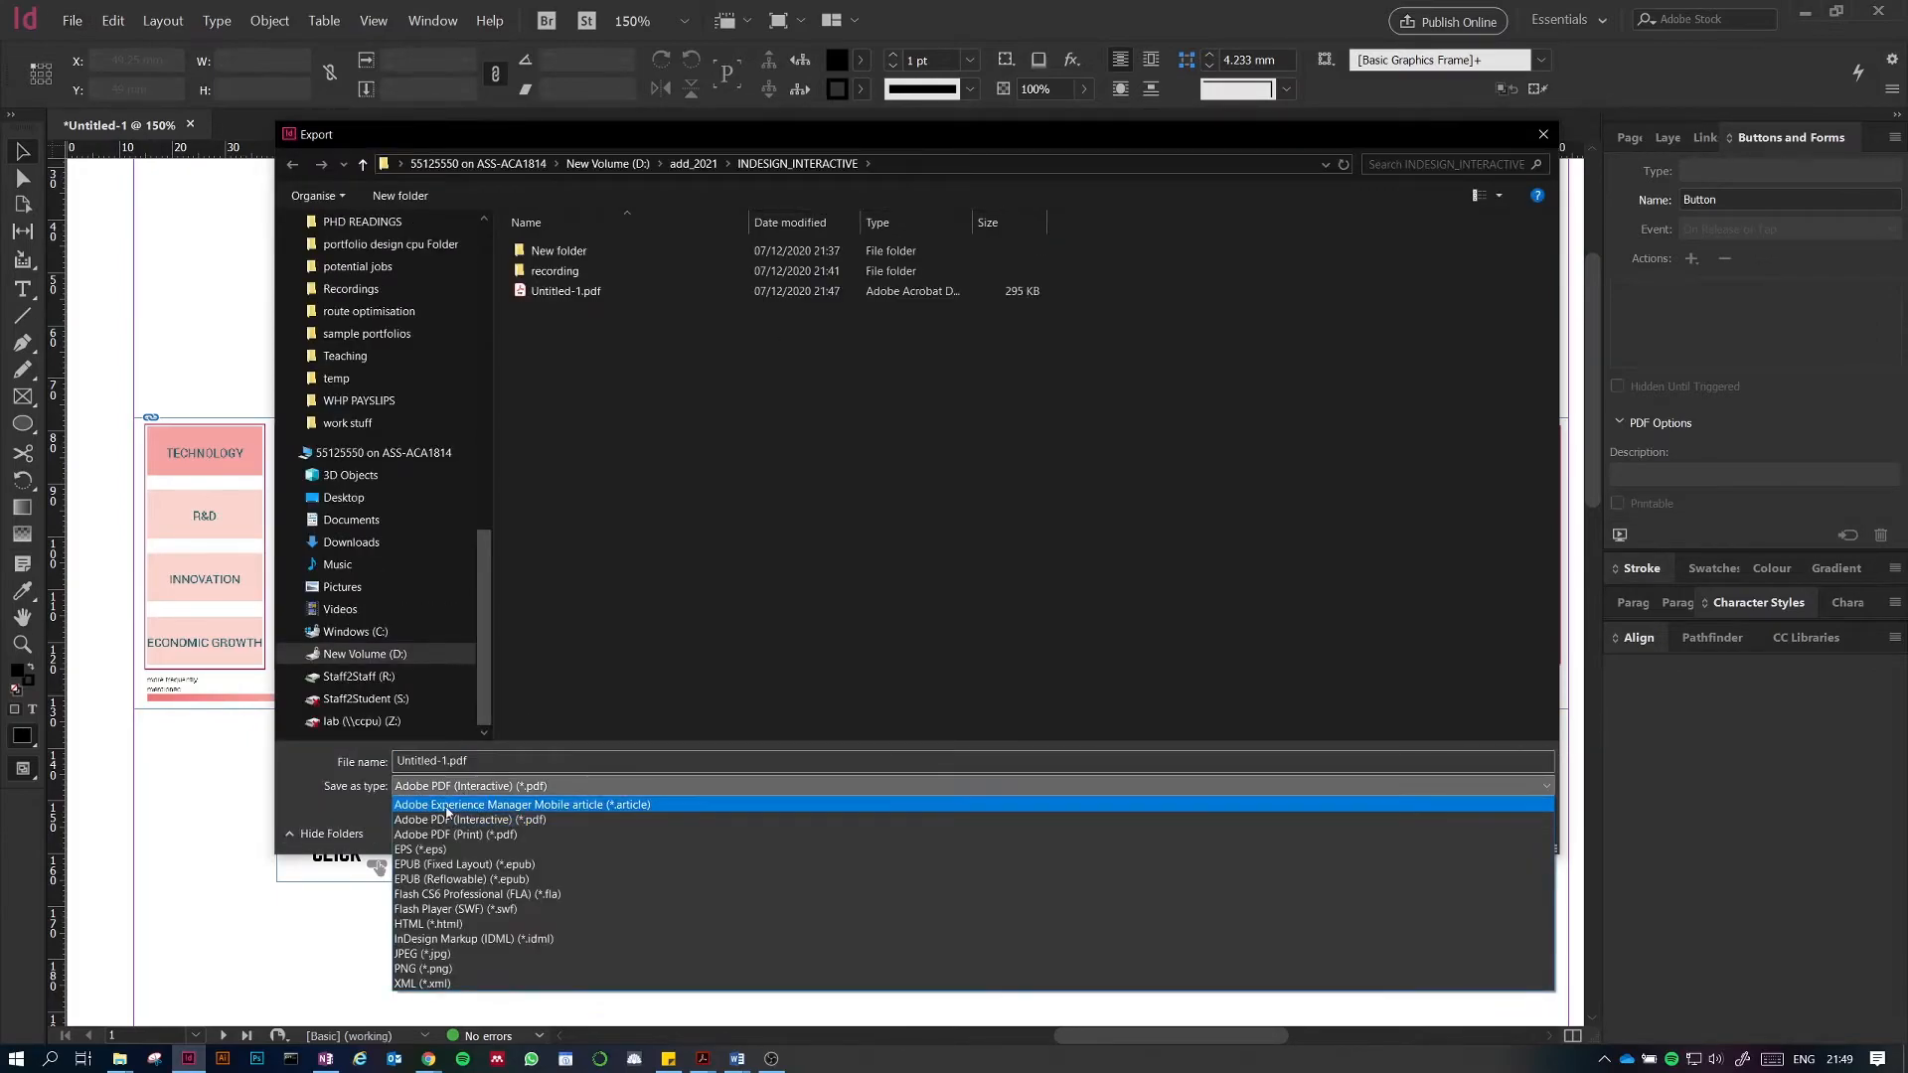
{"action": "left_click", "coordinate": [469, 819]}
{"action": "left_click", "coordinate": [1409, 831]}
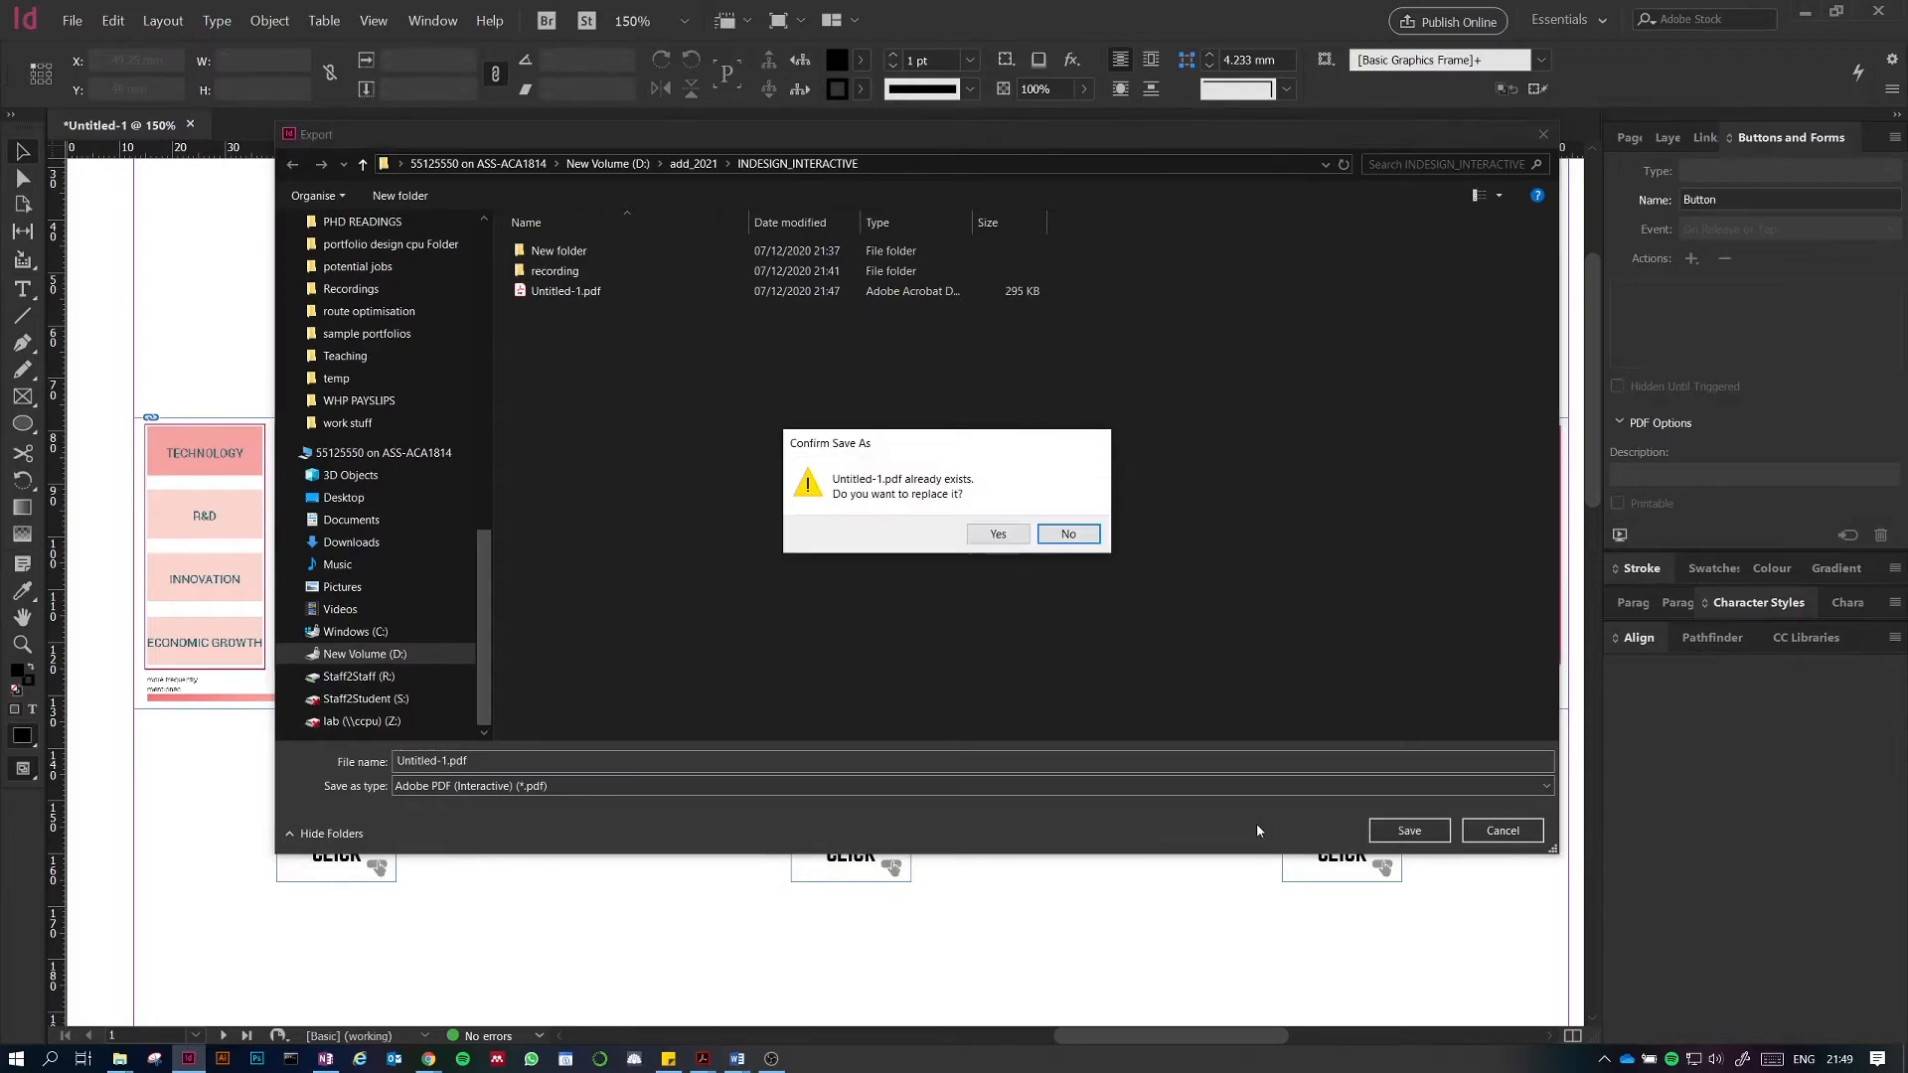
{"action": "left_click", "coordinate": [993, 538]}
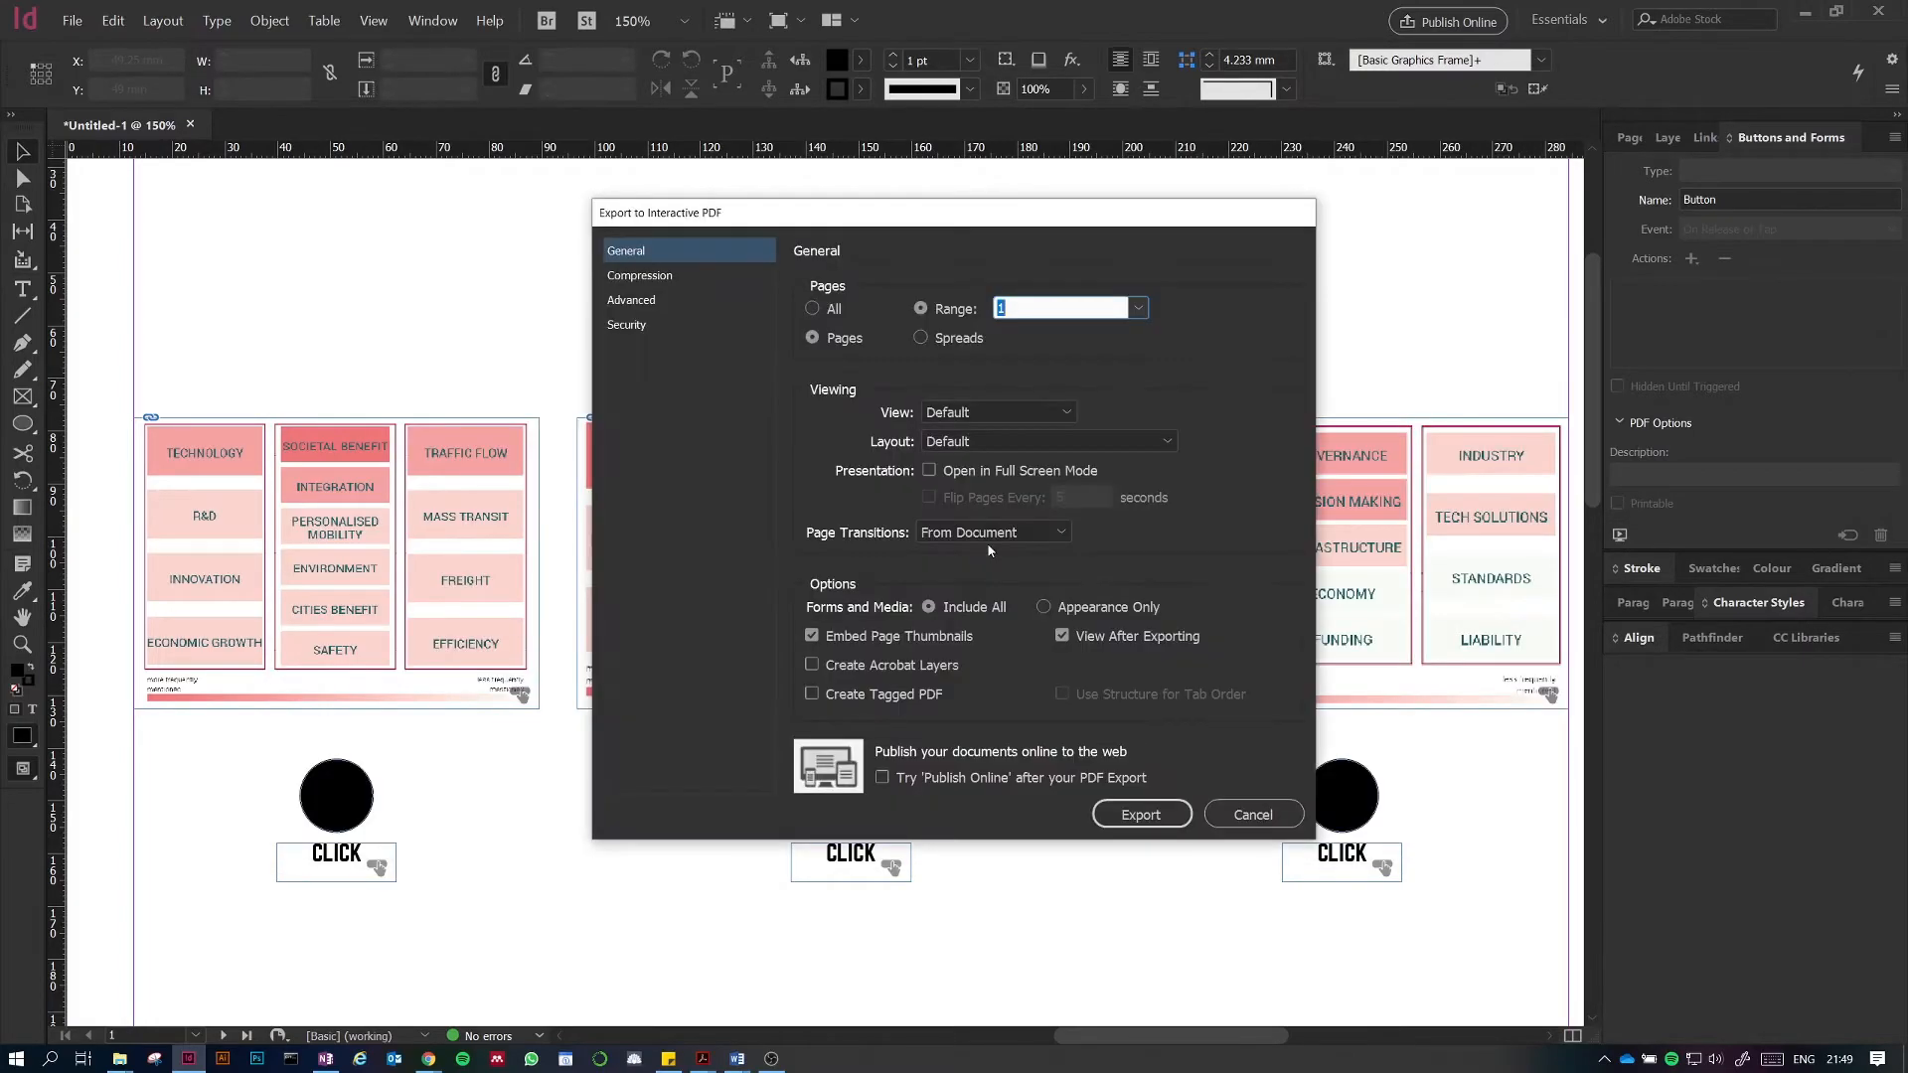
{"action": "left_click", "coordinate": [1140, 815]}
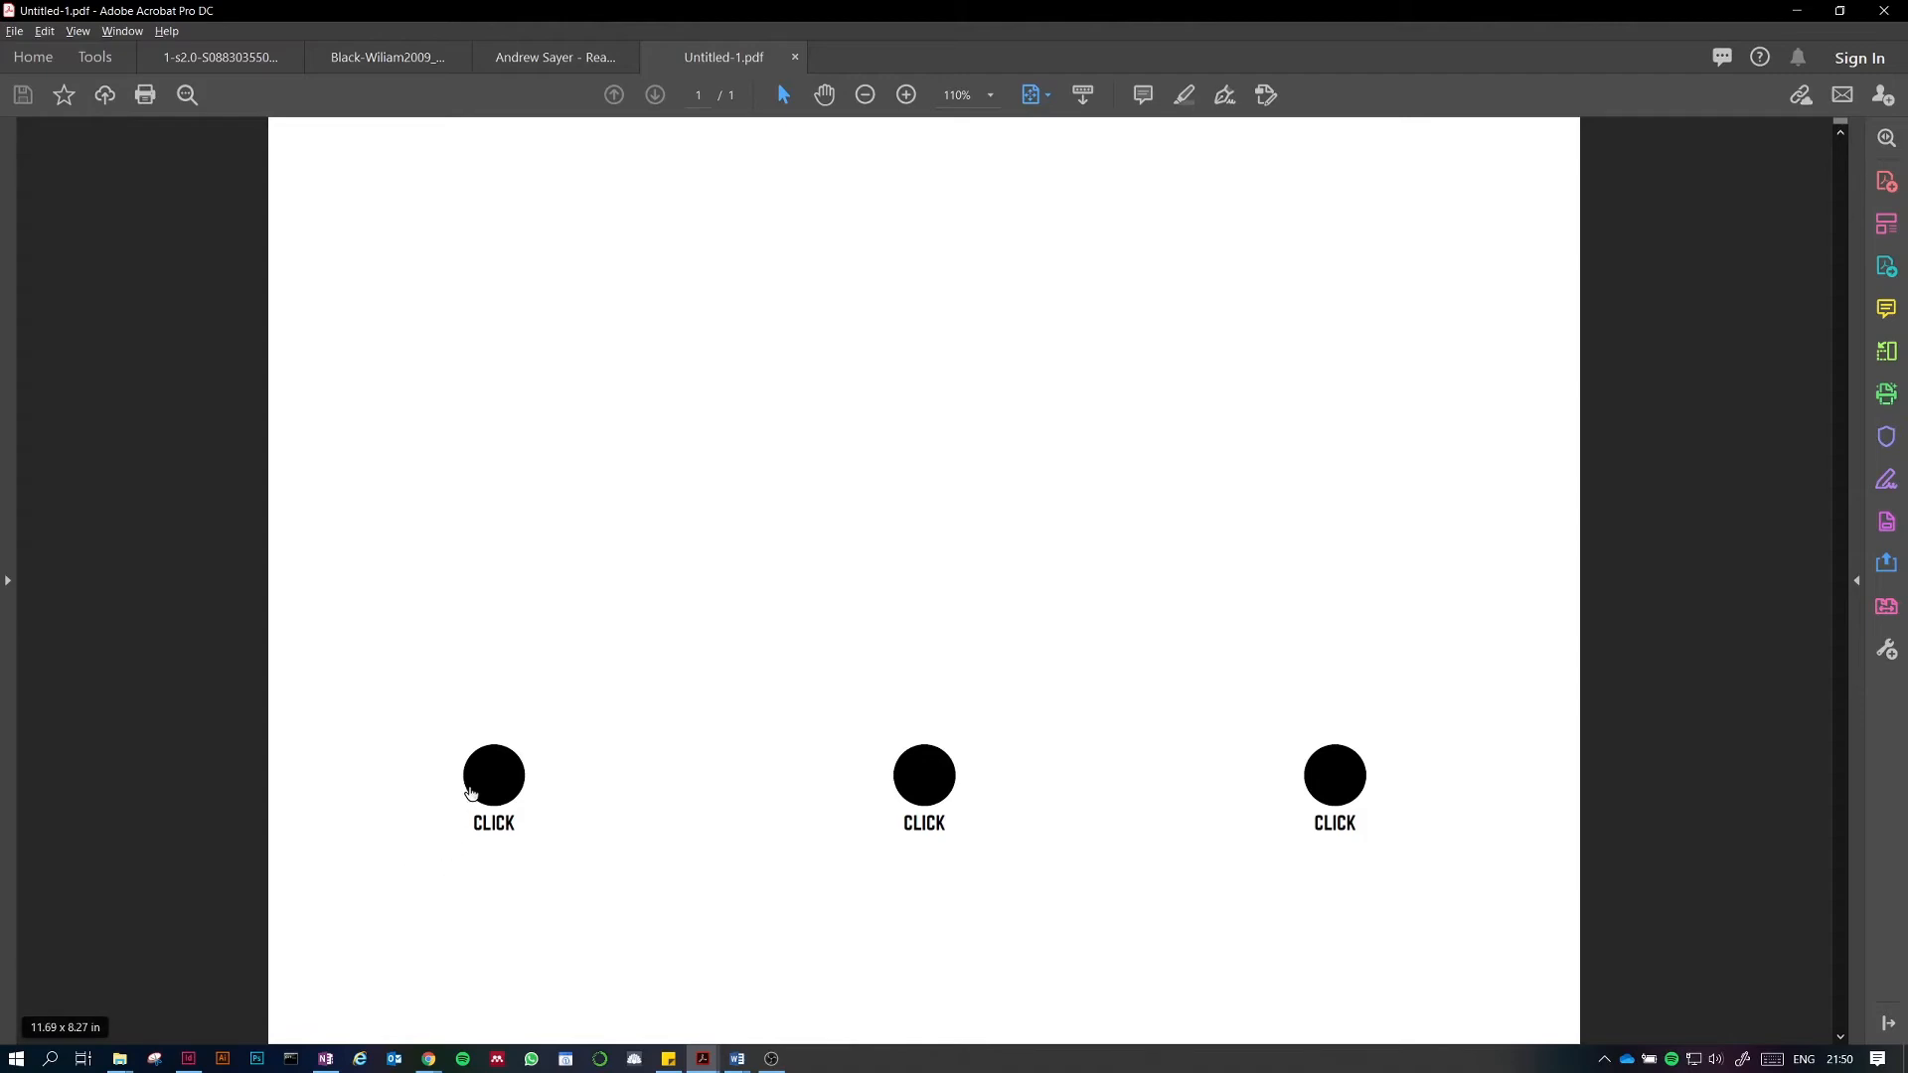
Step: Test each CLICK button in the exported PDF to check which diagram it reveals
{"action": "left_click", "coordinate": [499, 779]}
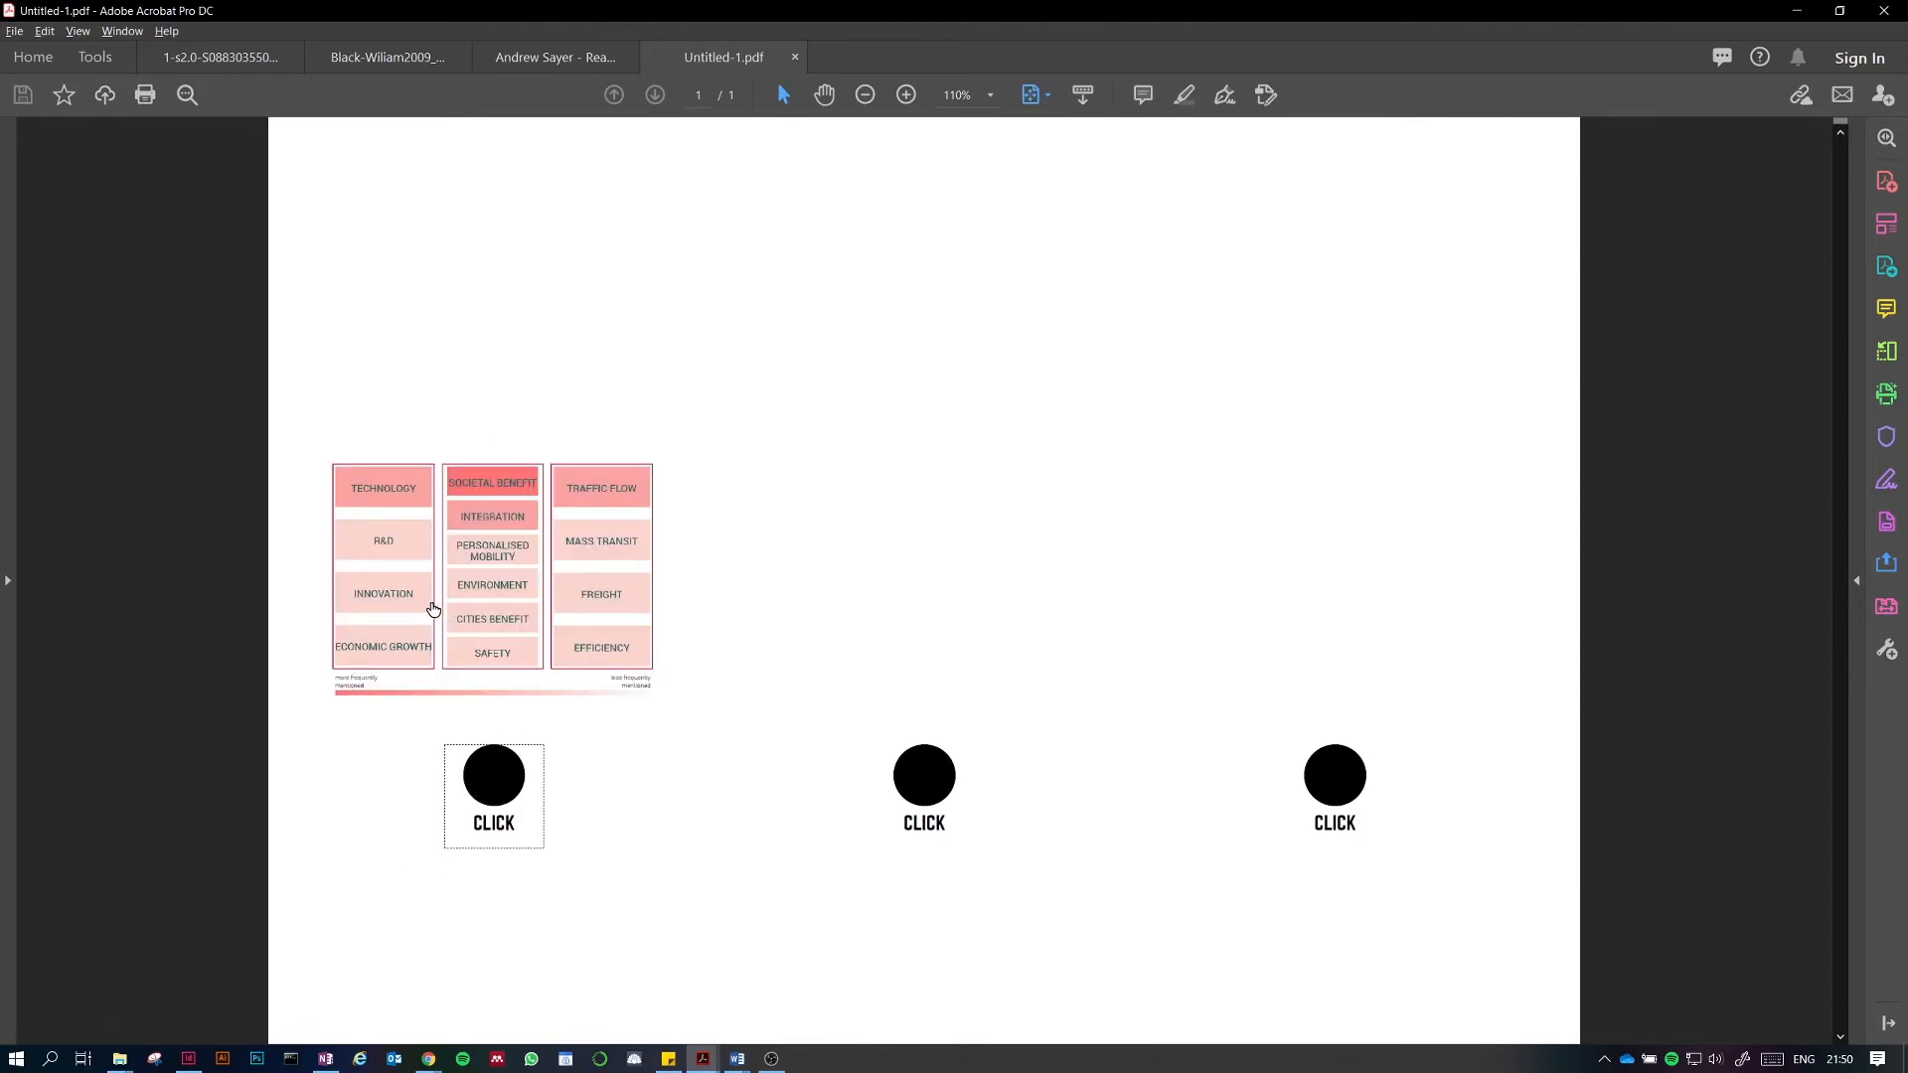
{"action": "left_click", "coordinate": [925, 769]}
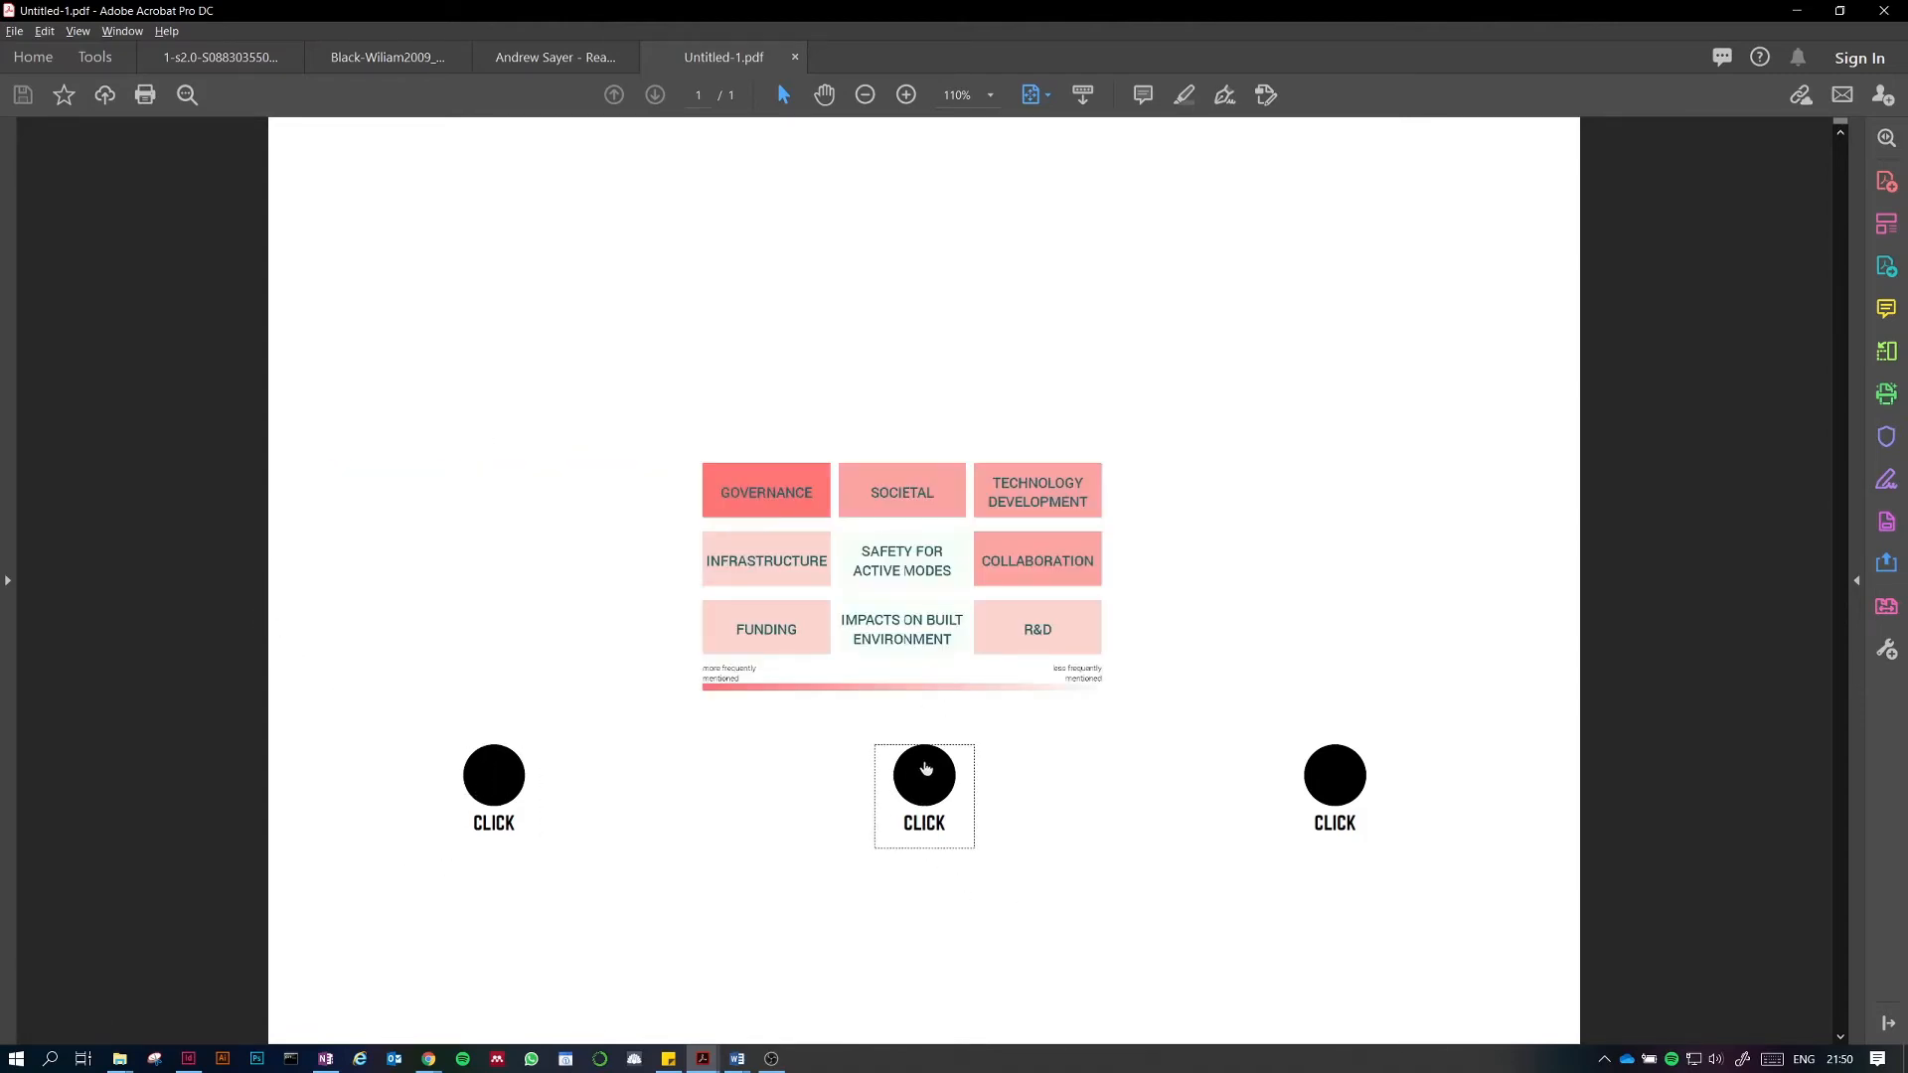
{"action": "left_click", "coordinate": [1353, 779]}
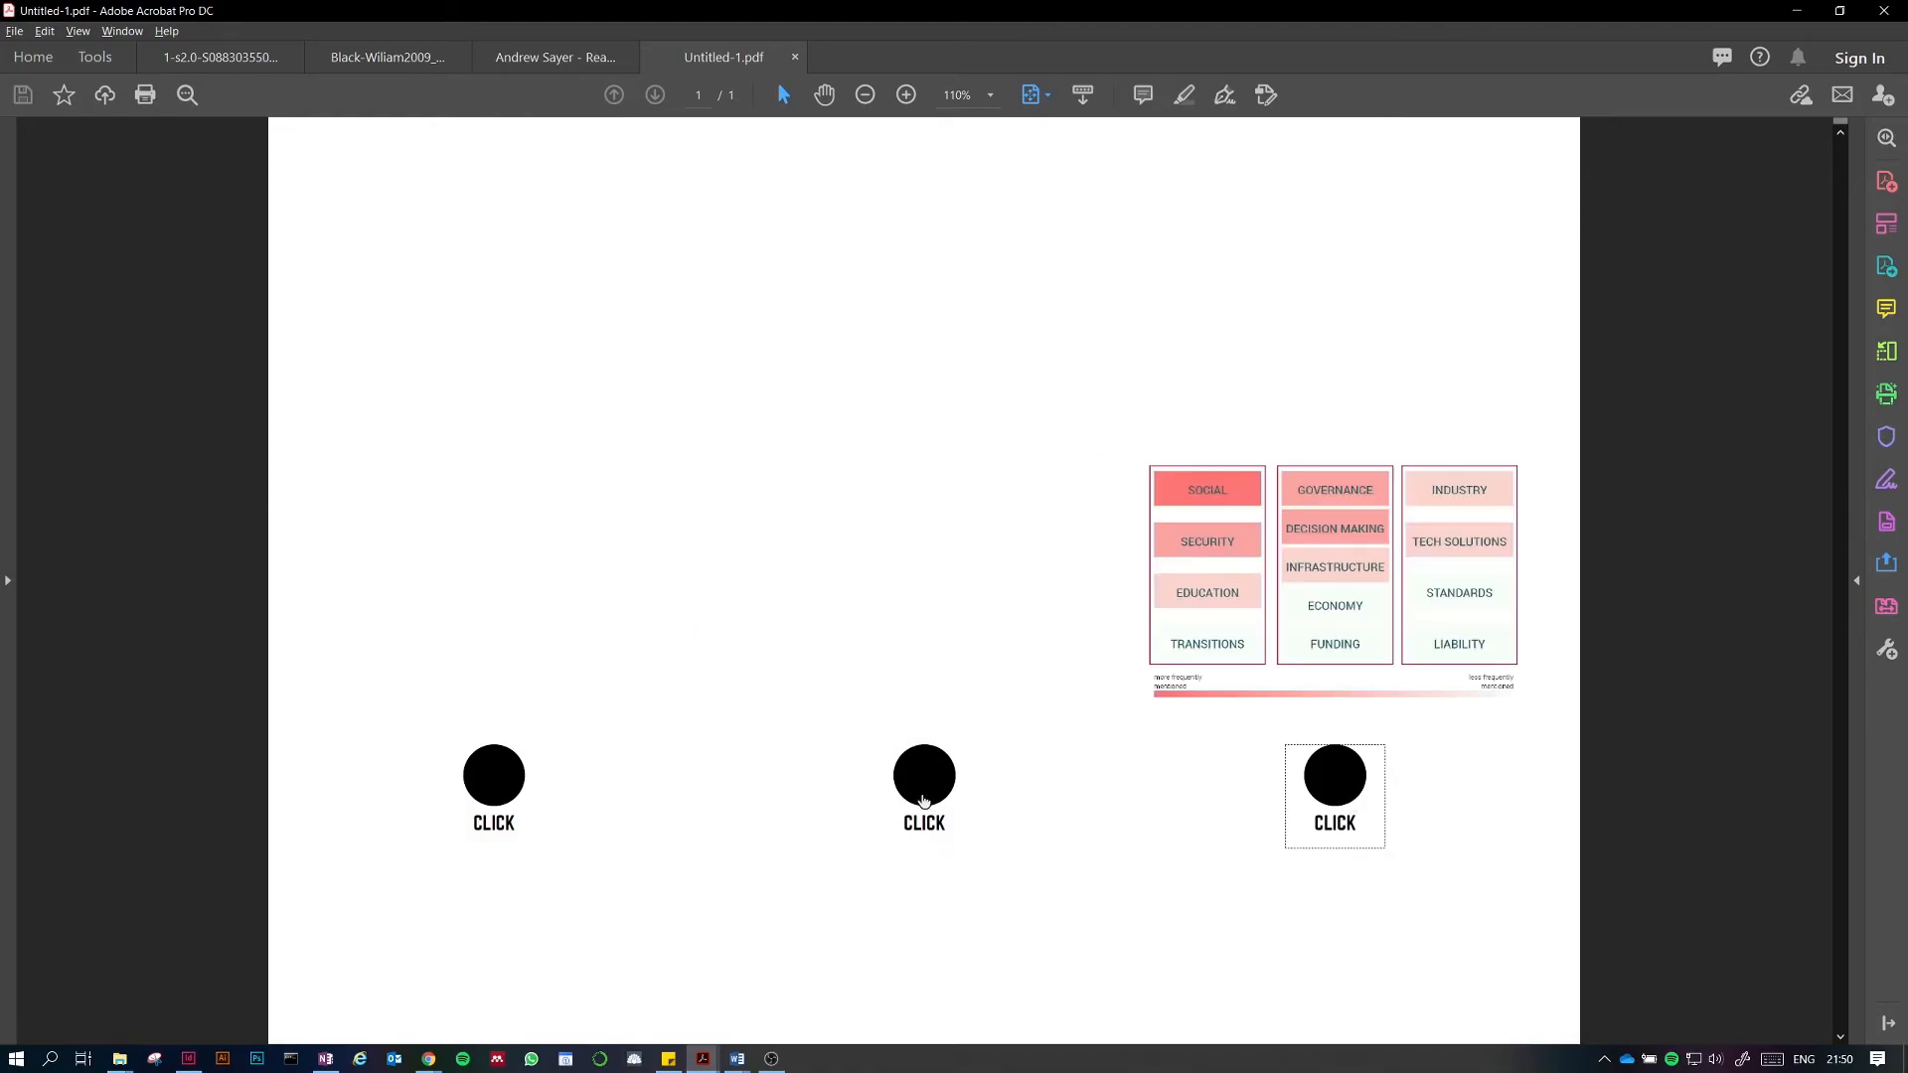
{"action": "left_click", "coordinate": [924, 785]}
{"action": "left_click", "coordinate": [504, 785]}
{"action": "left_click", "coordinate": [913, 795]}
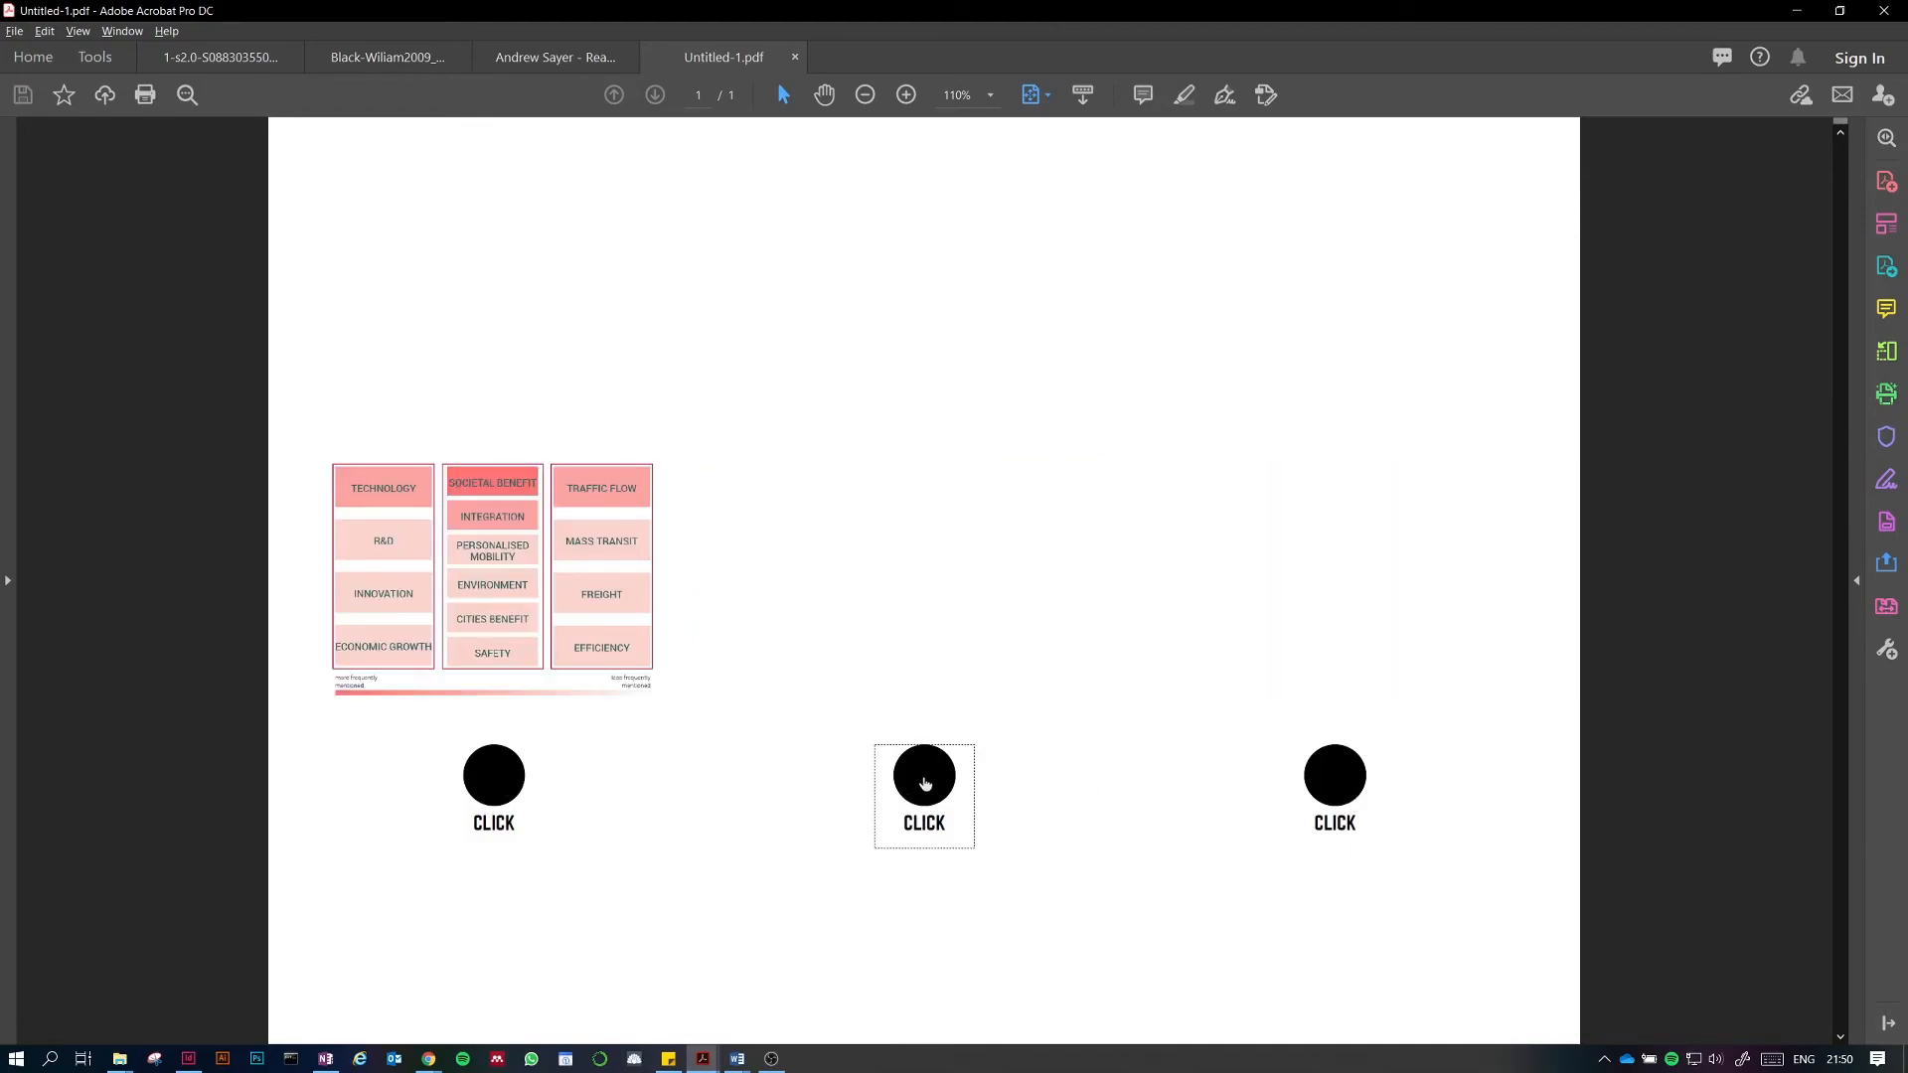
{"action": "left_click", "coordinate": [1326, 785]}
{"action": "left_click", "coordinate": [932, 785]}
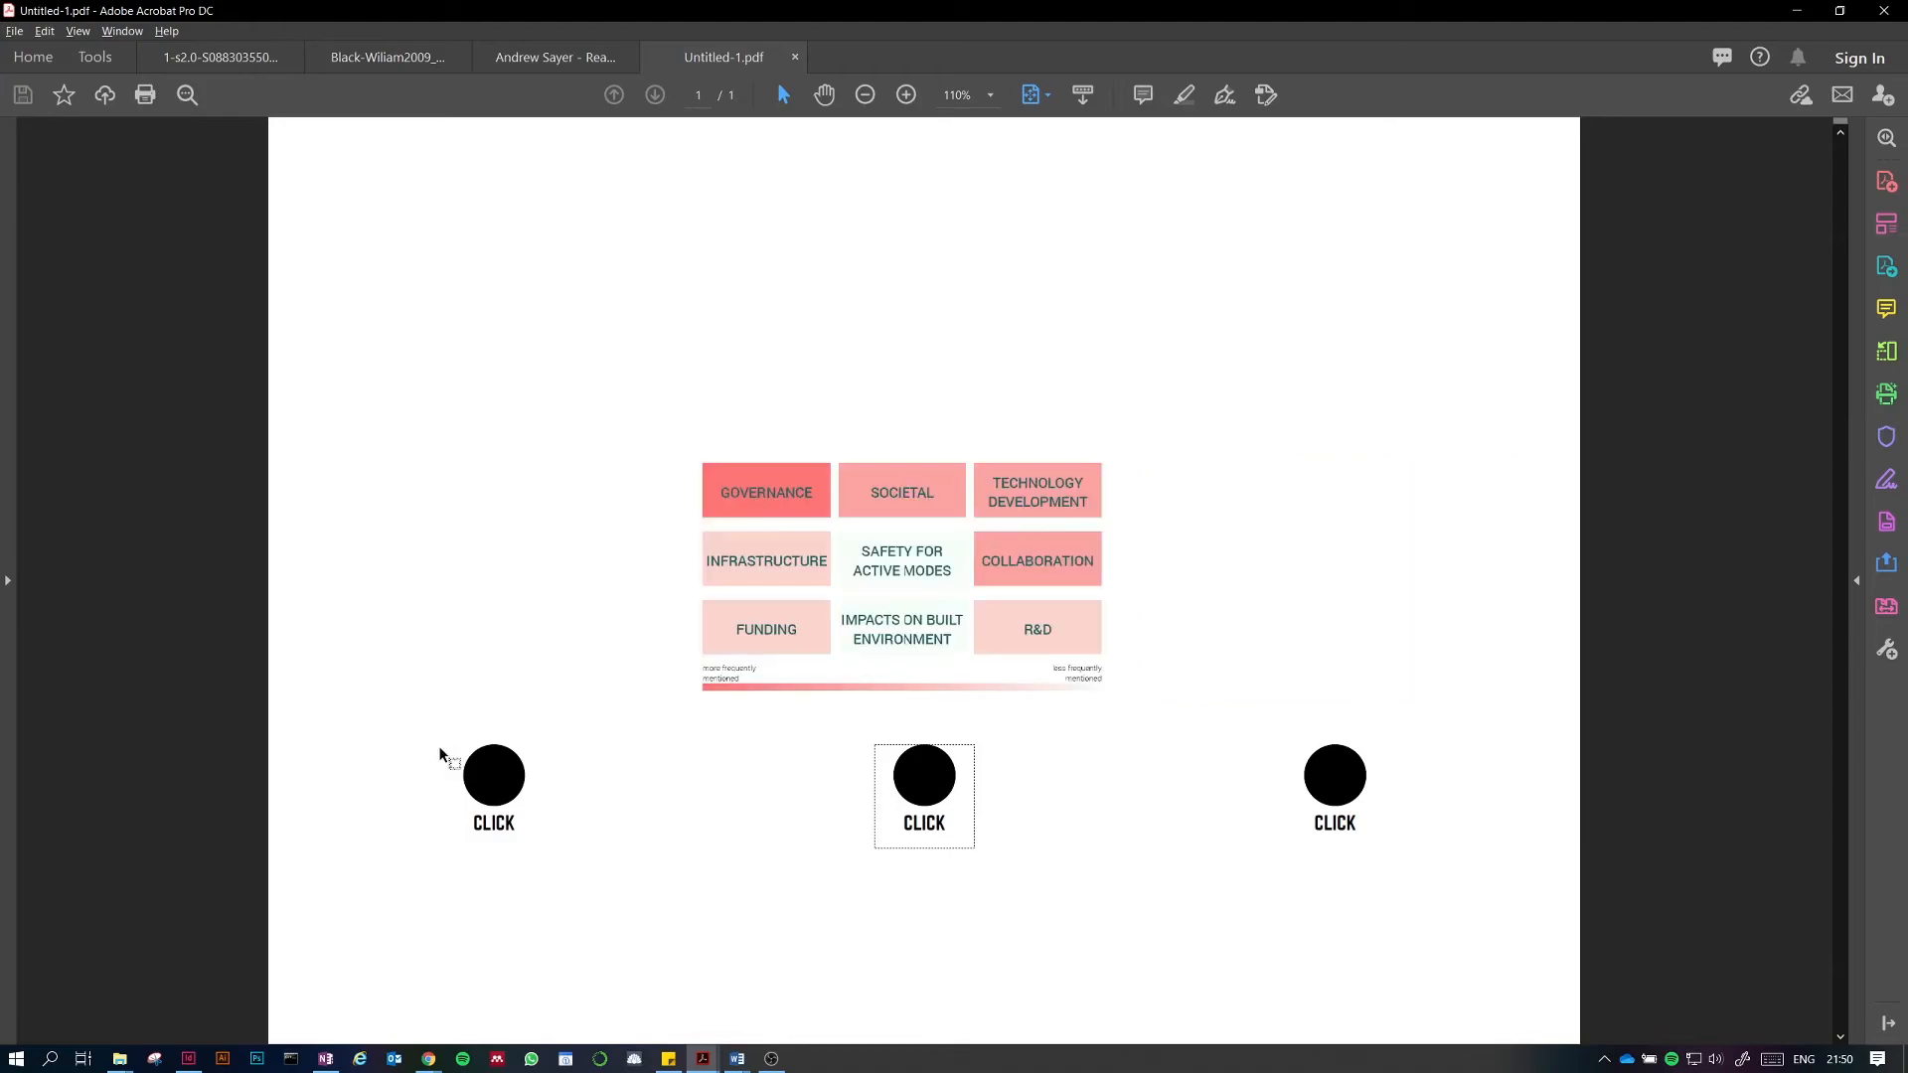
{"action": "left_click", "coordinate": [488, 765]}
{"action": "left_click", "coordinate": [934, 801]}
{"action": "left_click", "coordinate": [1360, 777]}
{"action": "left_click", "coordinate": [492, 773]}
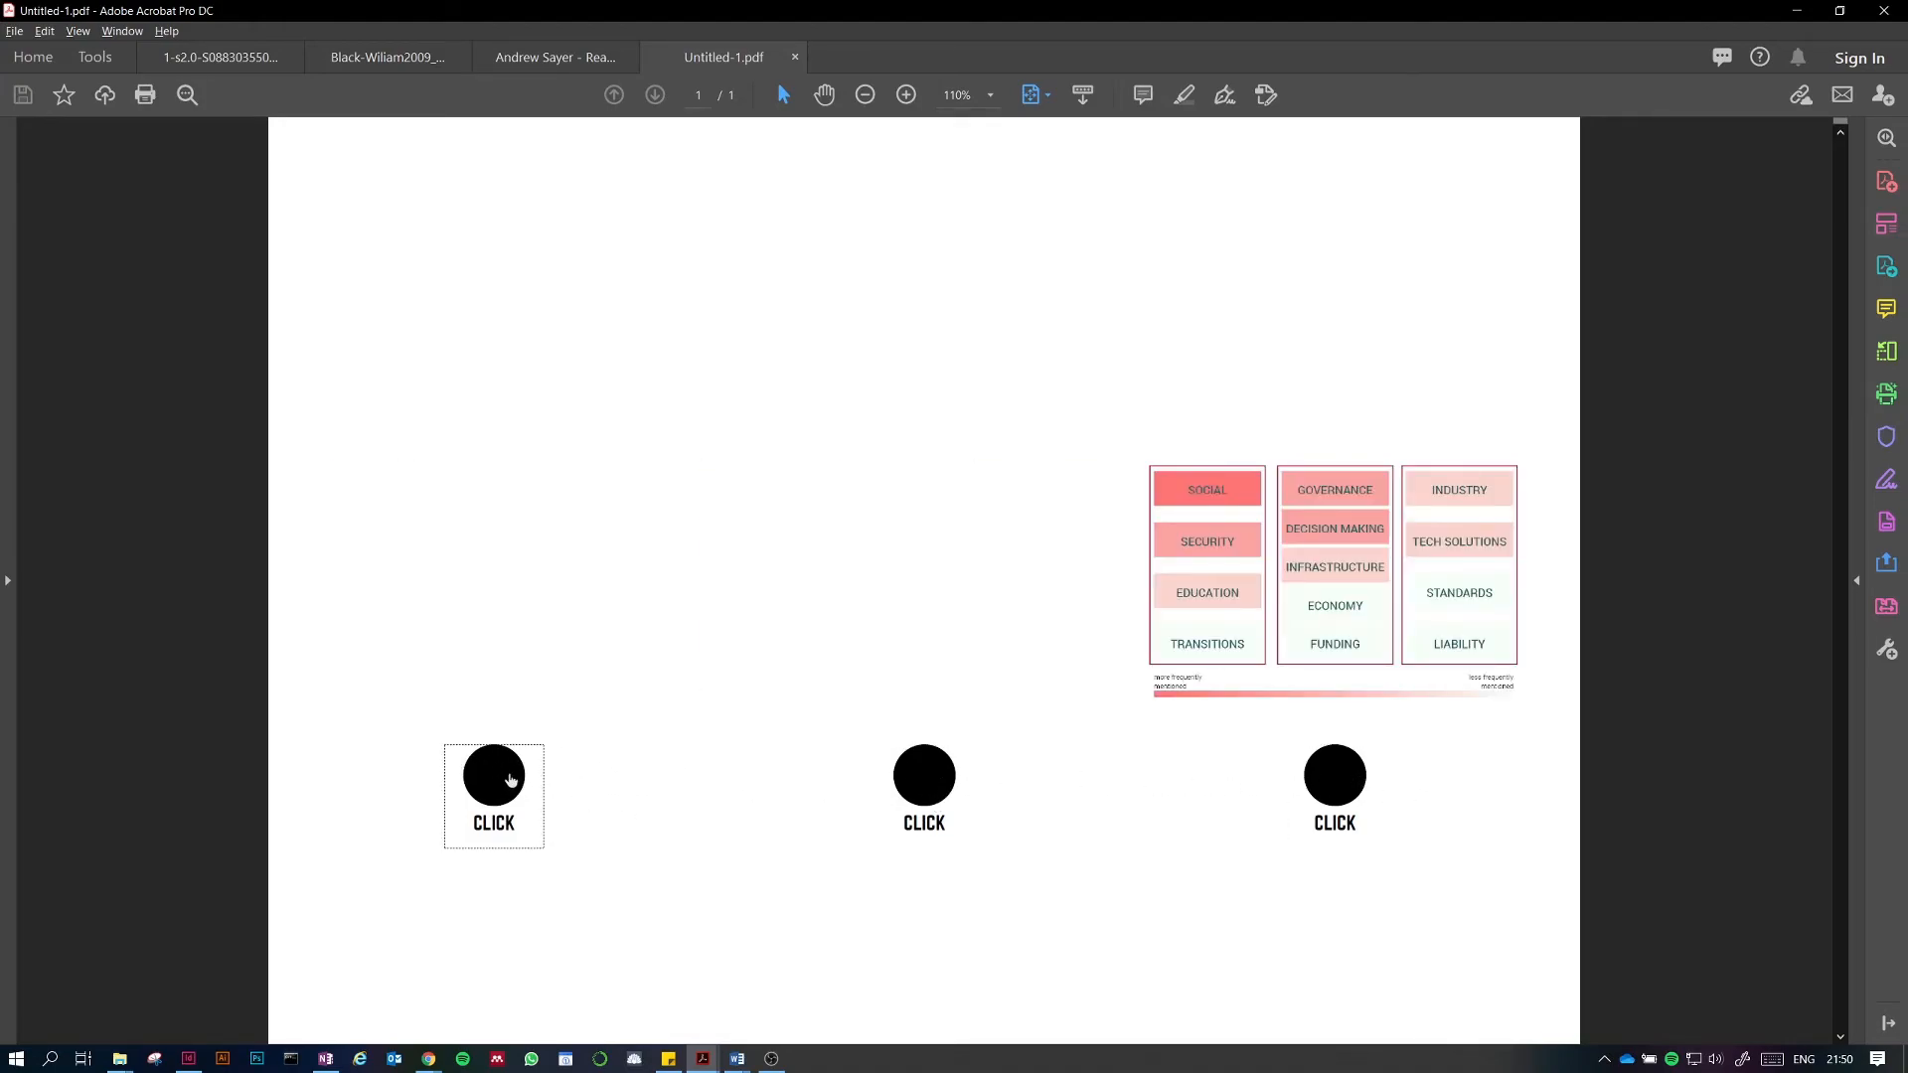
{"action": "left_click", "coordinate": [916, 773]}
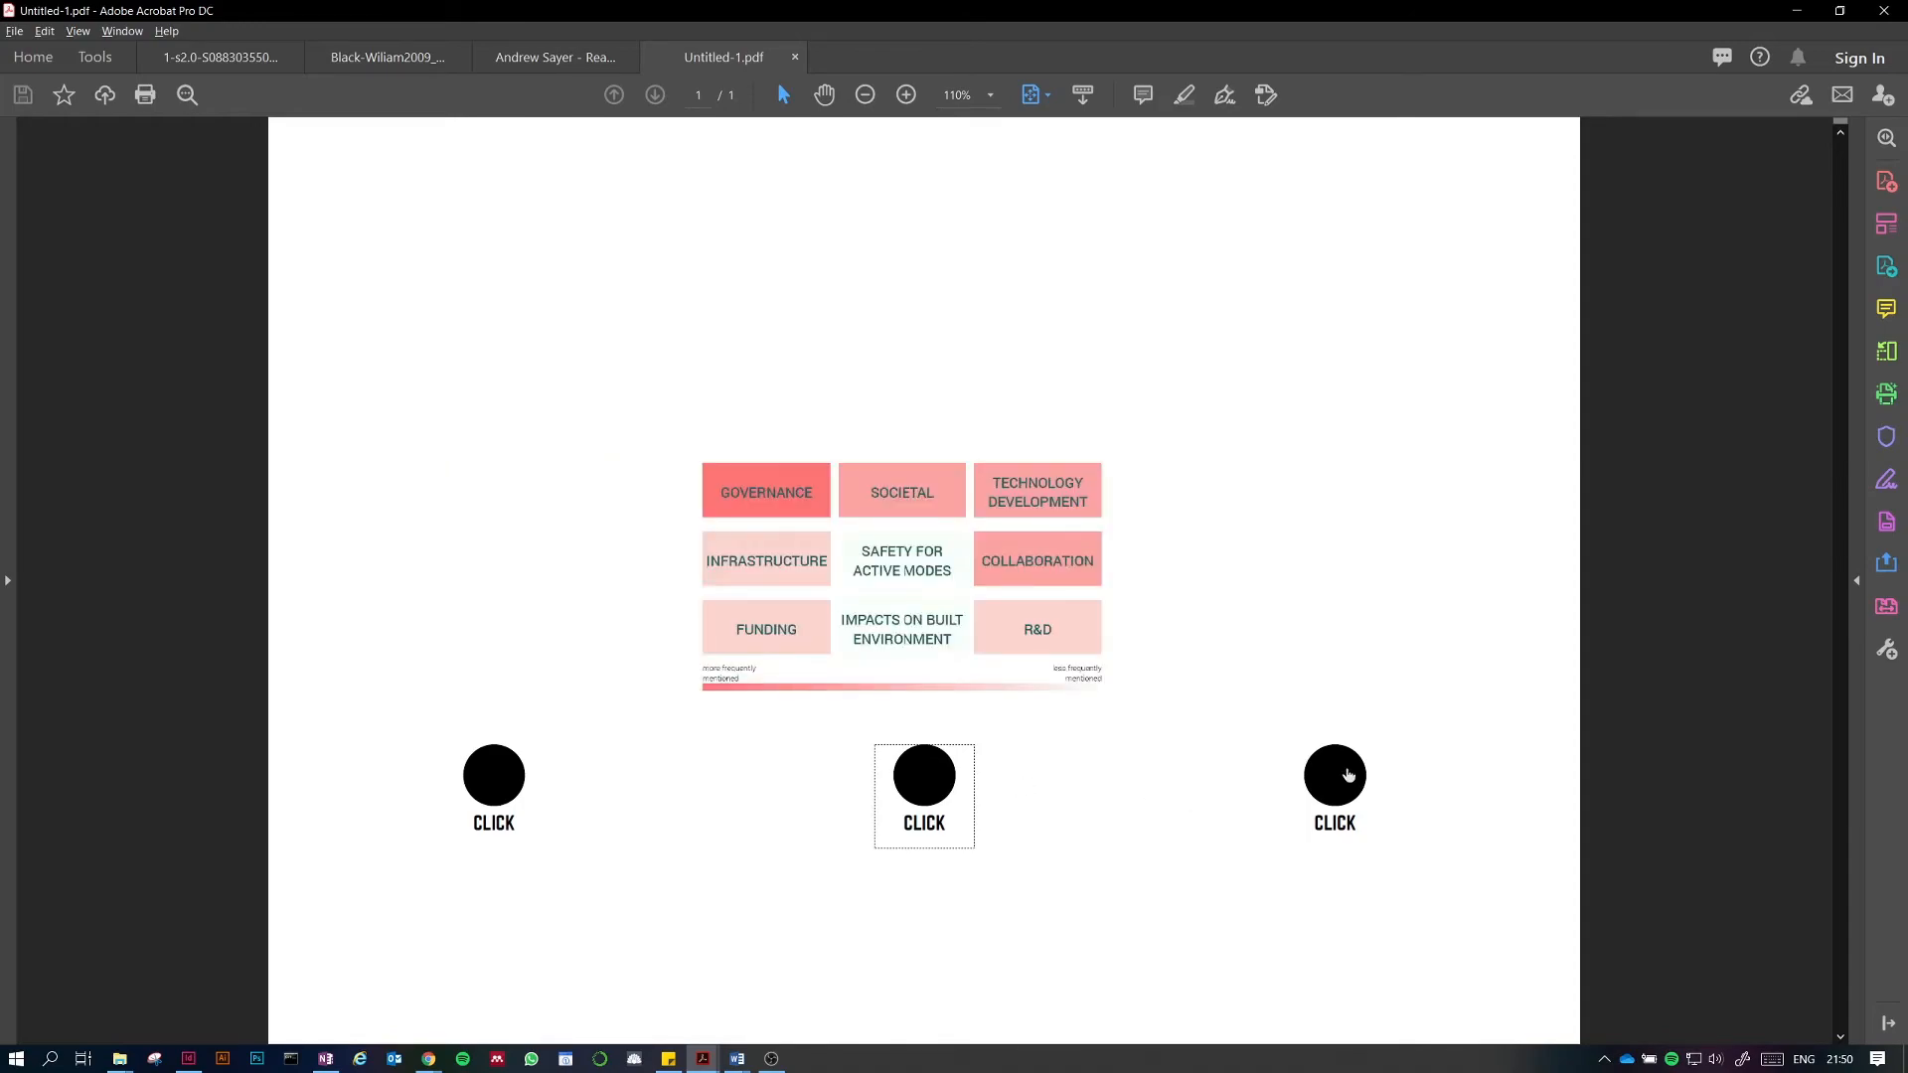
{"action": "left_click", "coordinate": [1344, 776]}
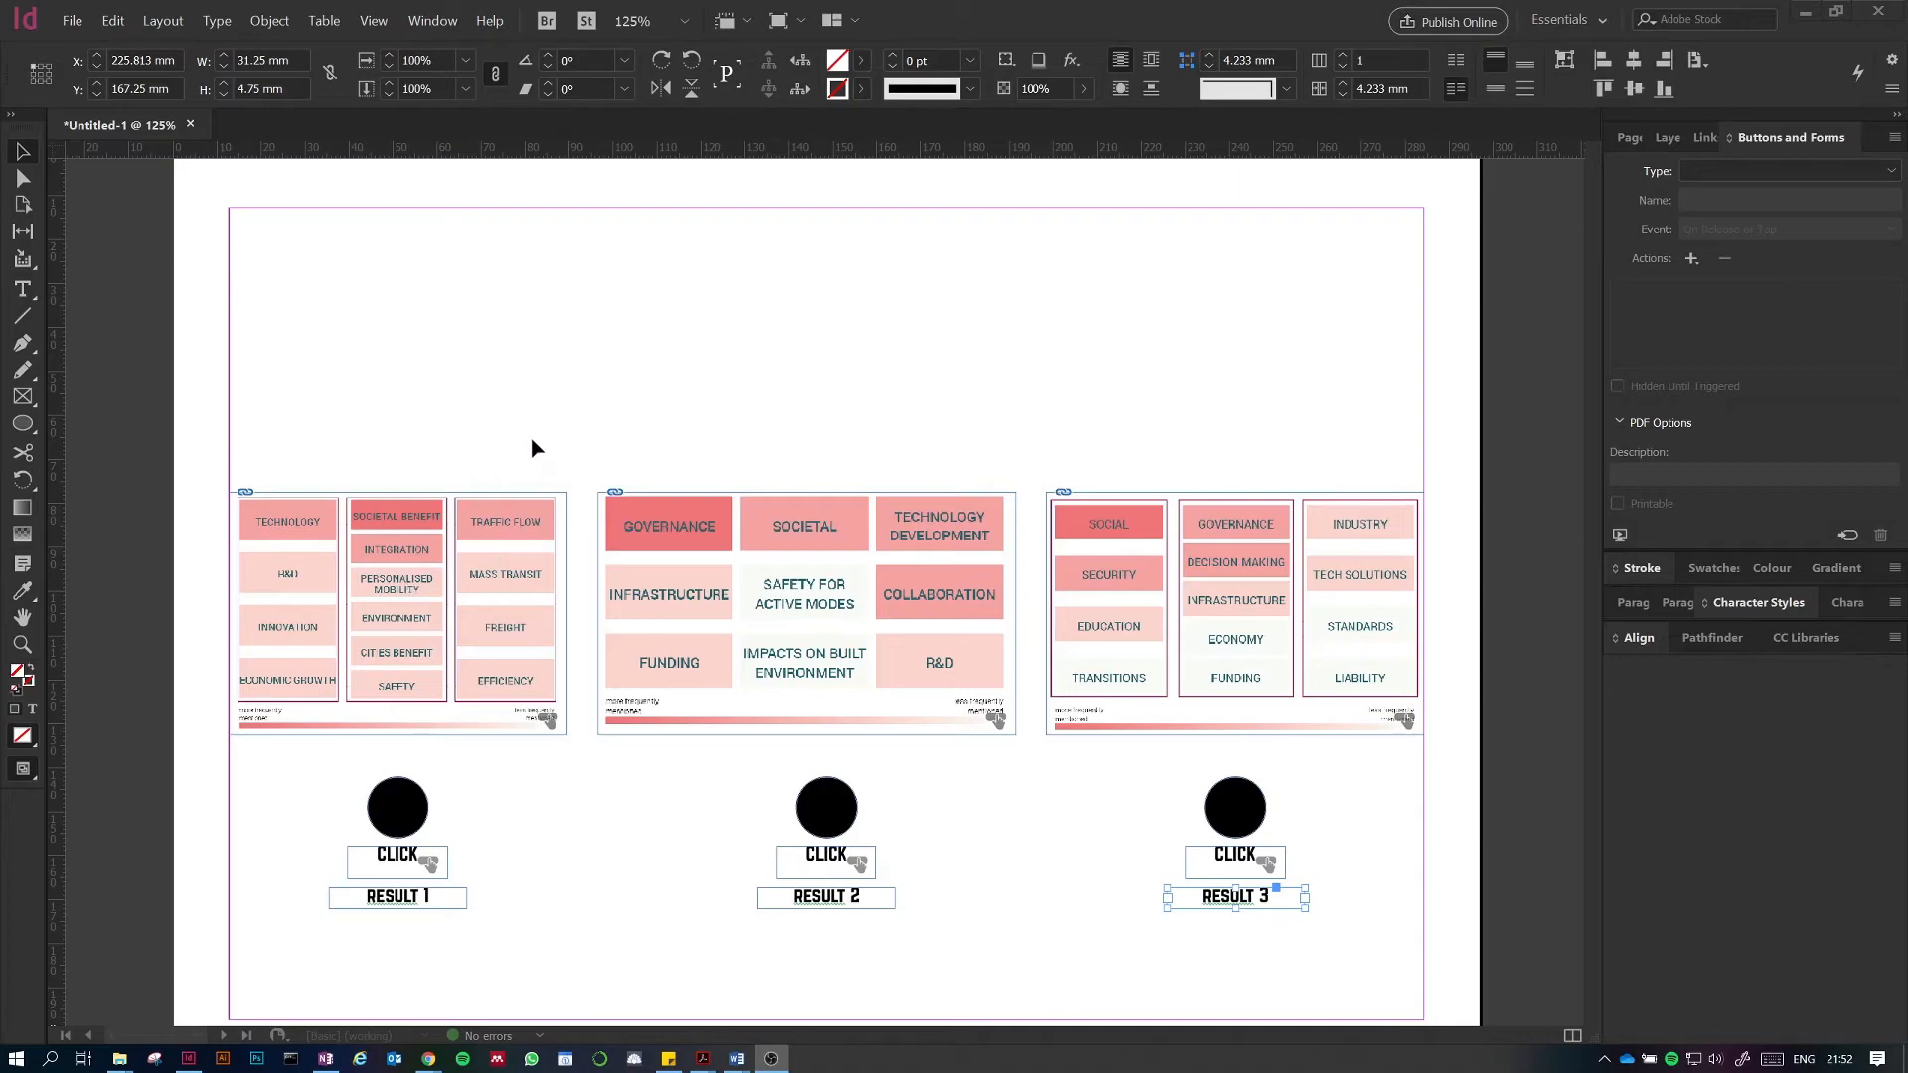
Step: Enlarge the first diagram to about 215% and move it up over the empty upper area of the page
{"action": "left_click", "coordinate": [524, 544]}
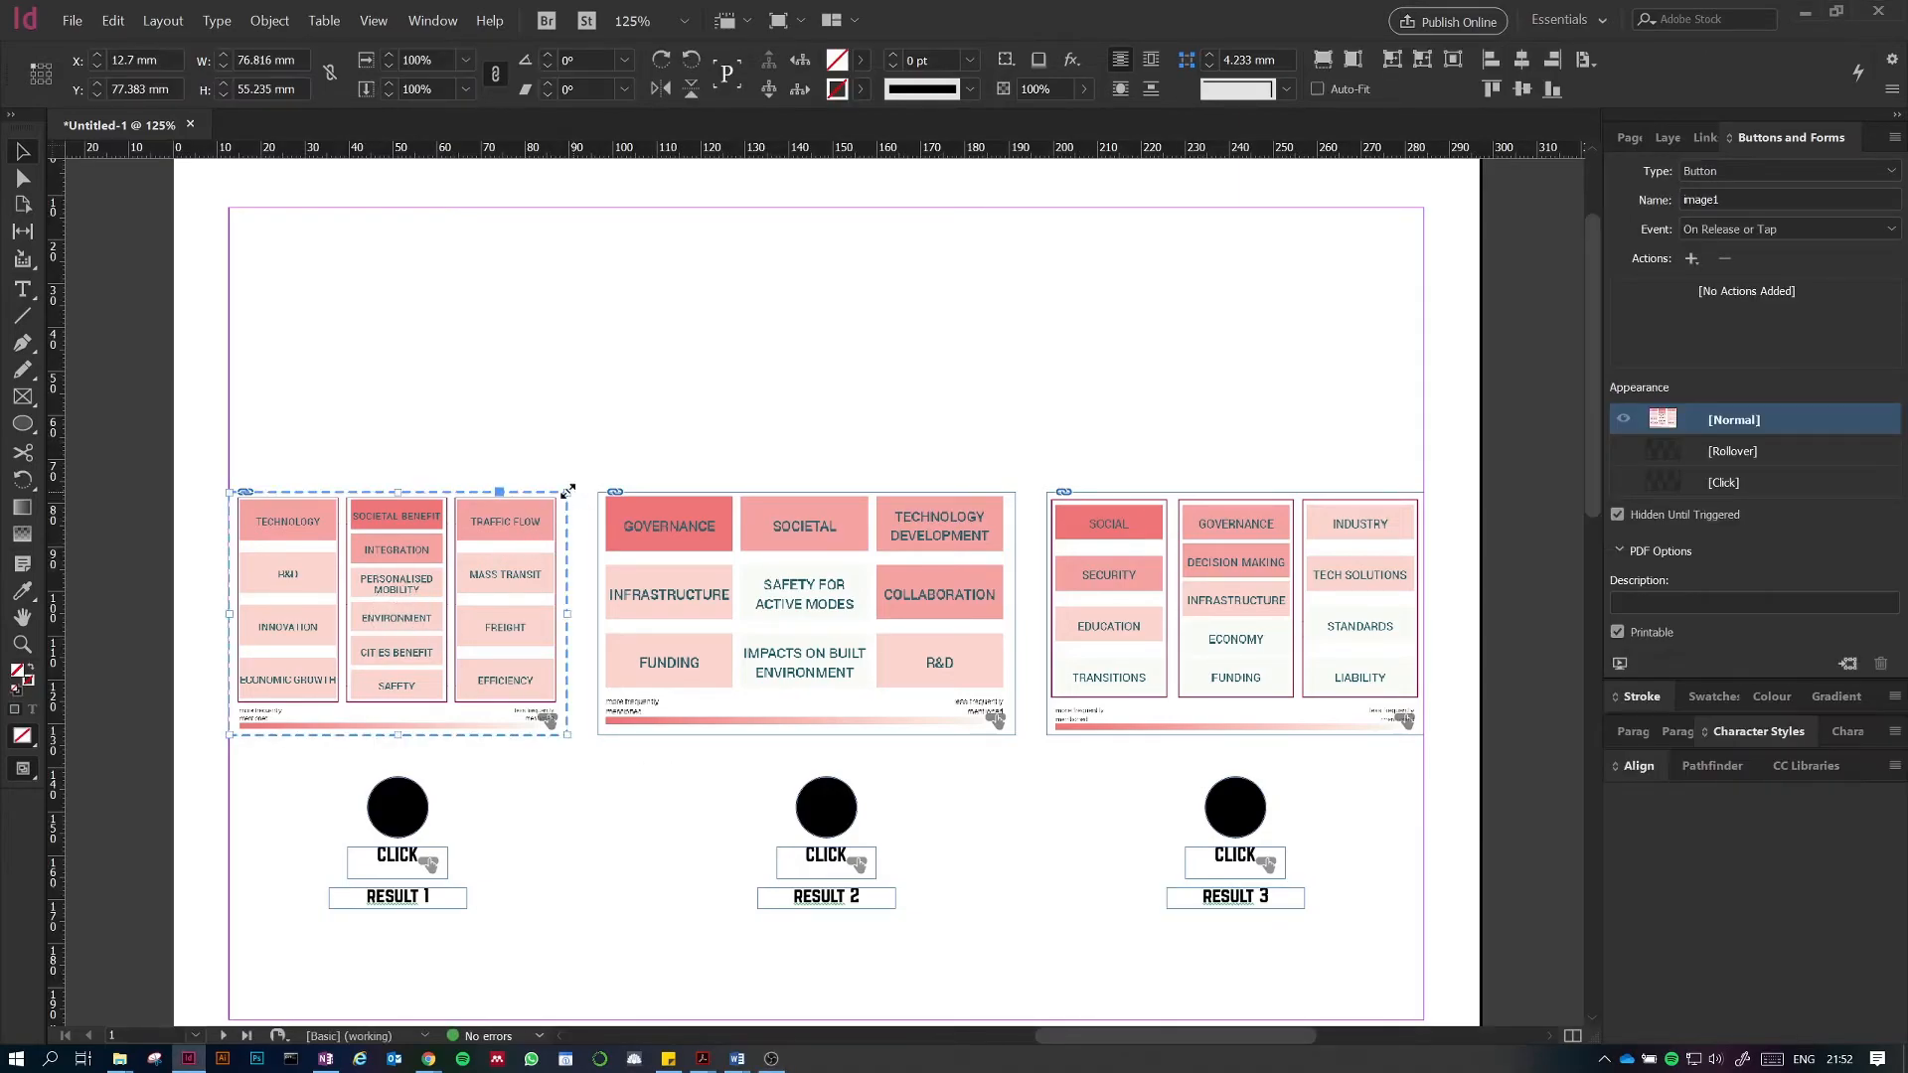
{"action": "left_click_drag", "start_coordinate": [566, 491], "coordinate": [914, 350]}
{"action": "key", "text": "ctrl+z"}
{"action": "left_click_drag", "start_coordinate": [566, 492], "coordinate": [957, 303]}
{"action": "left_click_drag", "start_coordinate": [789, 375], "coordinate": [1027, 367]}
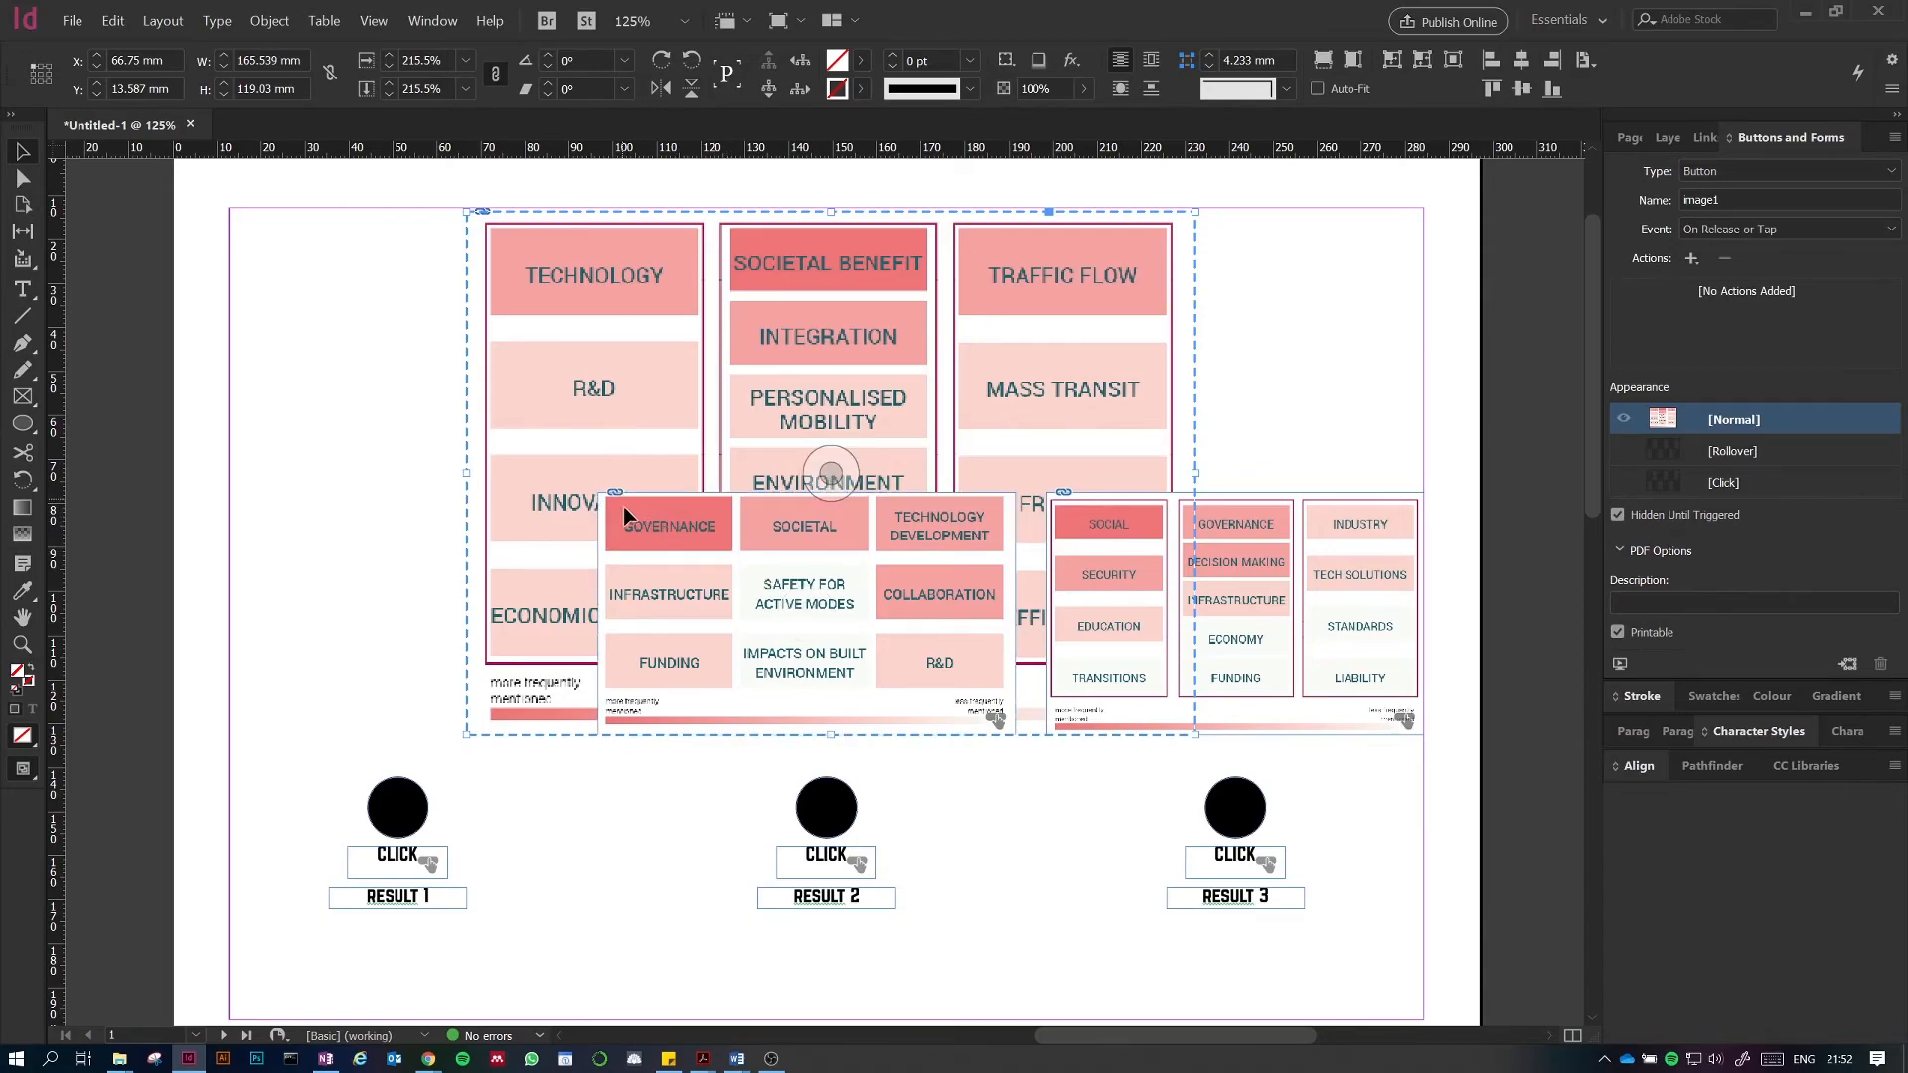
Step: Enlarge the second diagram and position it over the upper area of the page
{"action": "left_click", "coordinate": [626, 596]}
{"action": "left_click_drag", "start_coordinate": [598, 492], "coordinate": [318, 212]}
{"action": "left_click_drag", "start_coordinate": [480, 412], "coordinate": [692, 412]}
Step: Bring the third diagram to the front, enlarge it to about 217% and center it in the upper page area
{"action": "left_click", "coordinate": [1302, 701]}
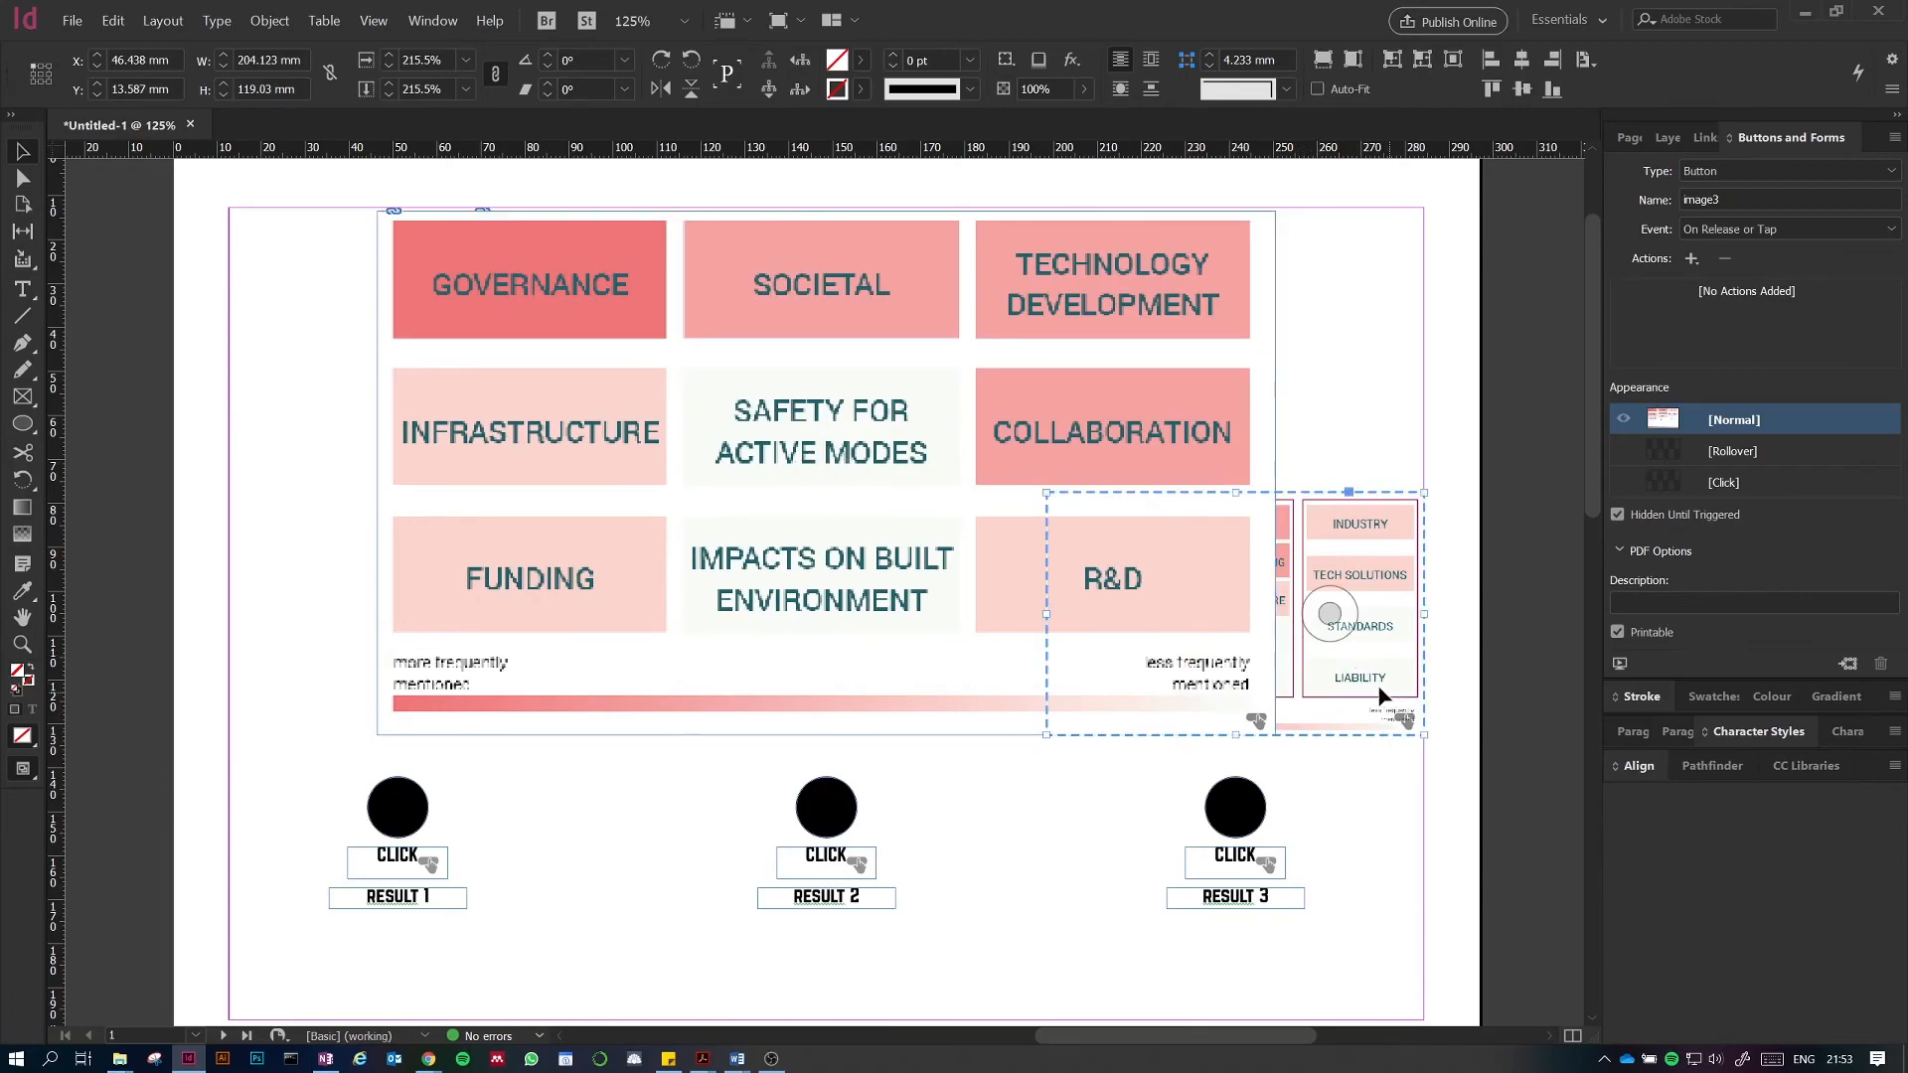
{"action": "key", "text": "ctrl+shift+bracketright"}
{"action": "left_click_drag", "start_coordinate": [1367, 632], "coordinate": [952, 654]}
{"action": "left_click_drag", "start_coordinate": [825, 493], "coordinate": [810, 206]}
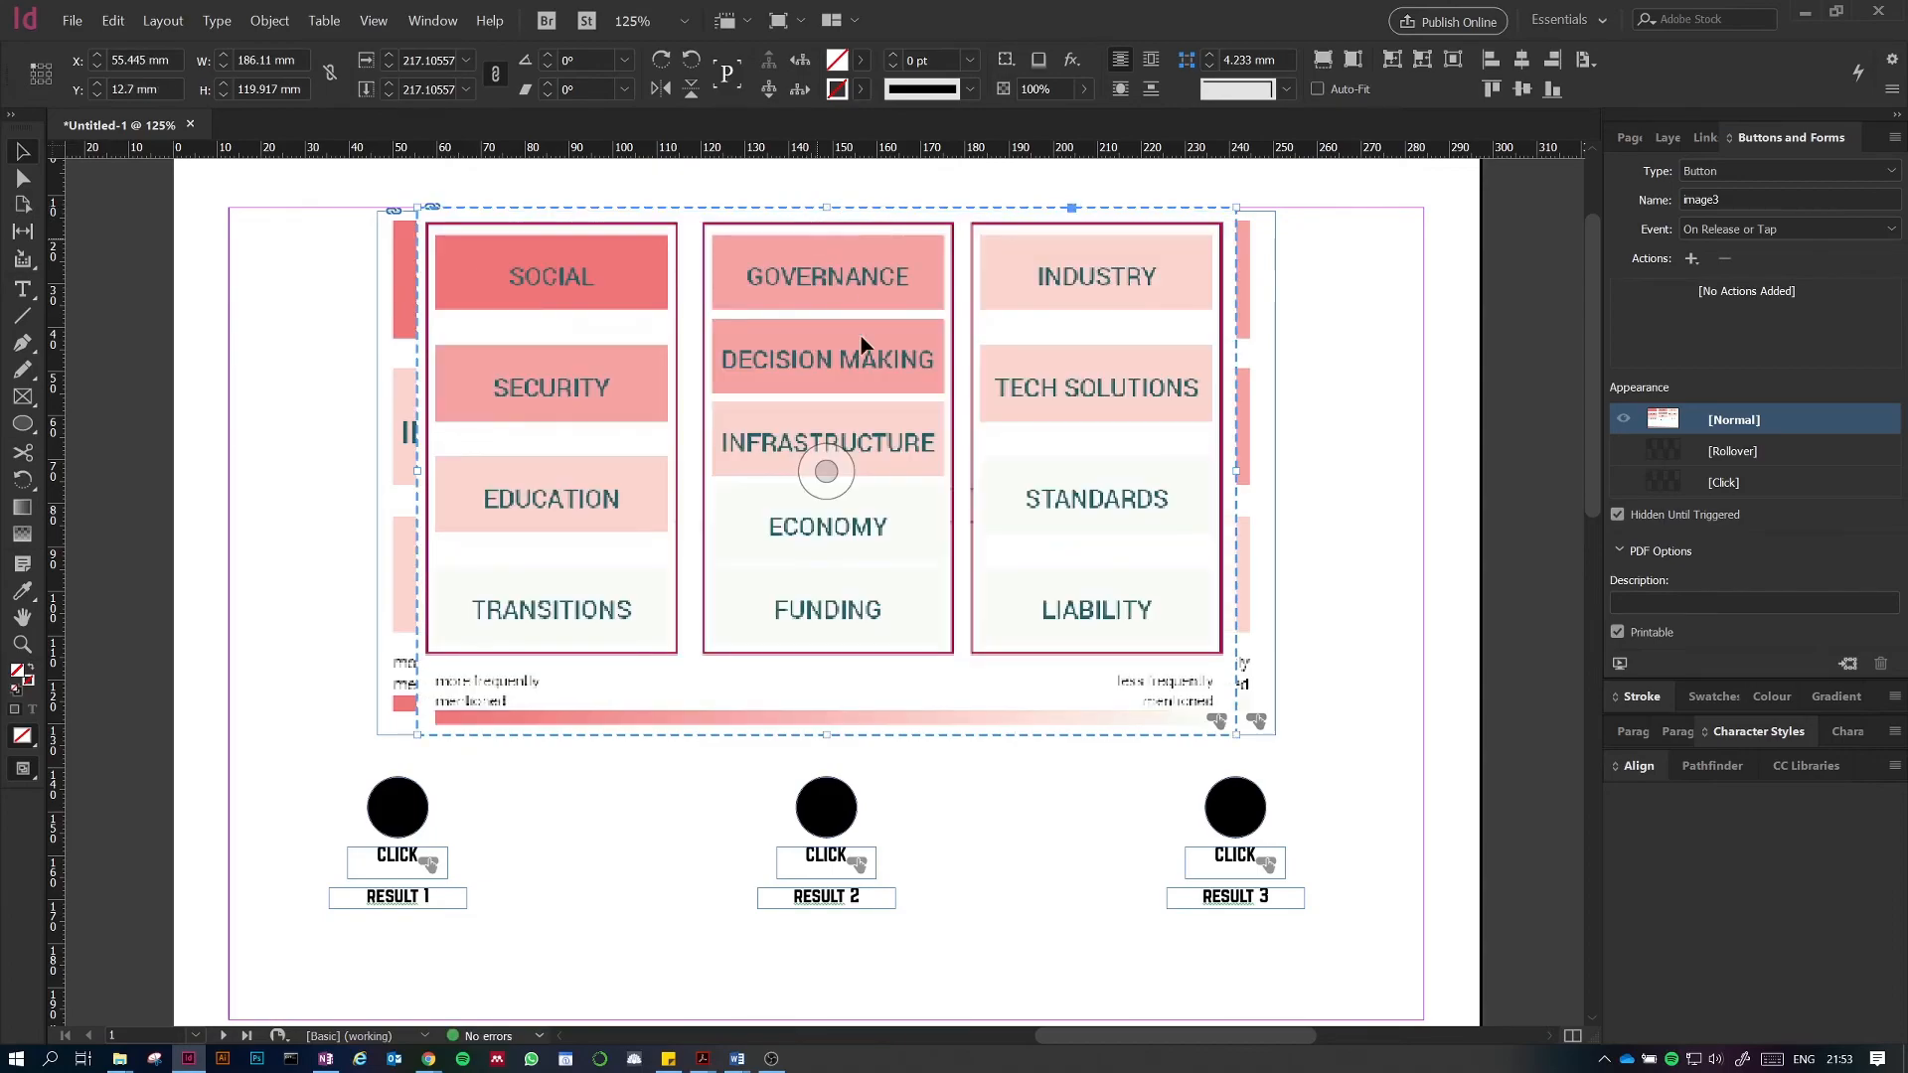
{"action": "left_click", "coordinate": [1040, 838]}
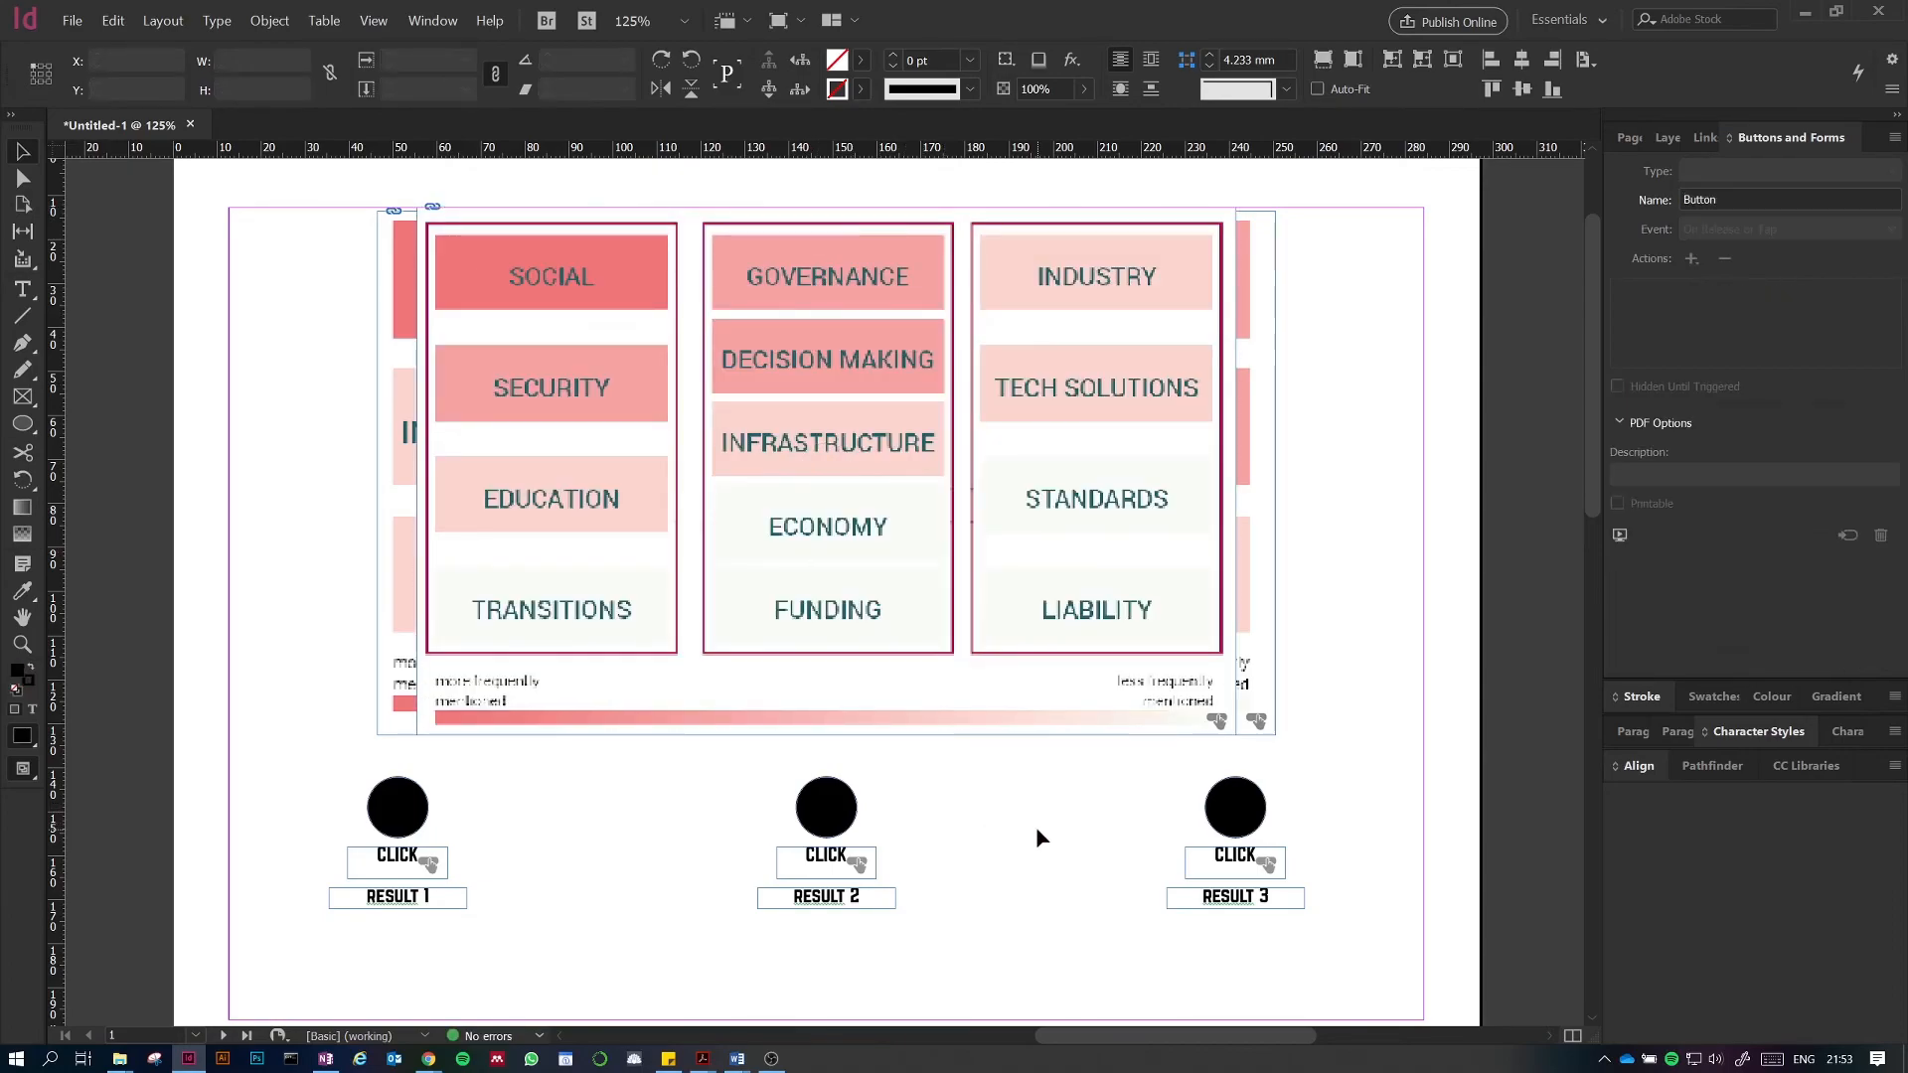
Step: Export the document again as an interactive PDF named Untitled-1.pdf, replacing the existing file
{"action": "left_click", "coordinate": [75, 20]}
{"action": "left_click", "coordinate": [188, 326]}
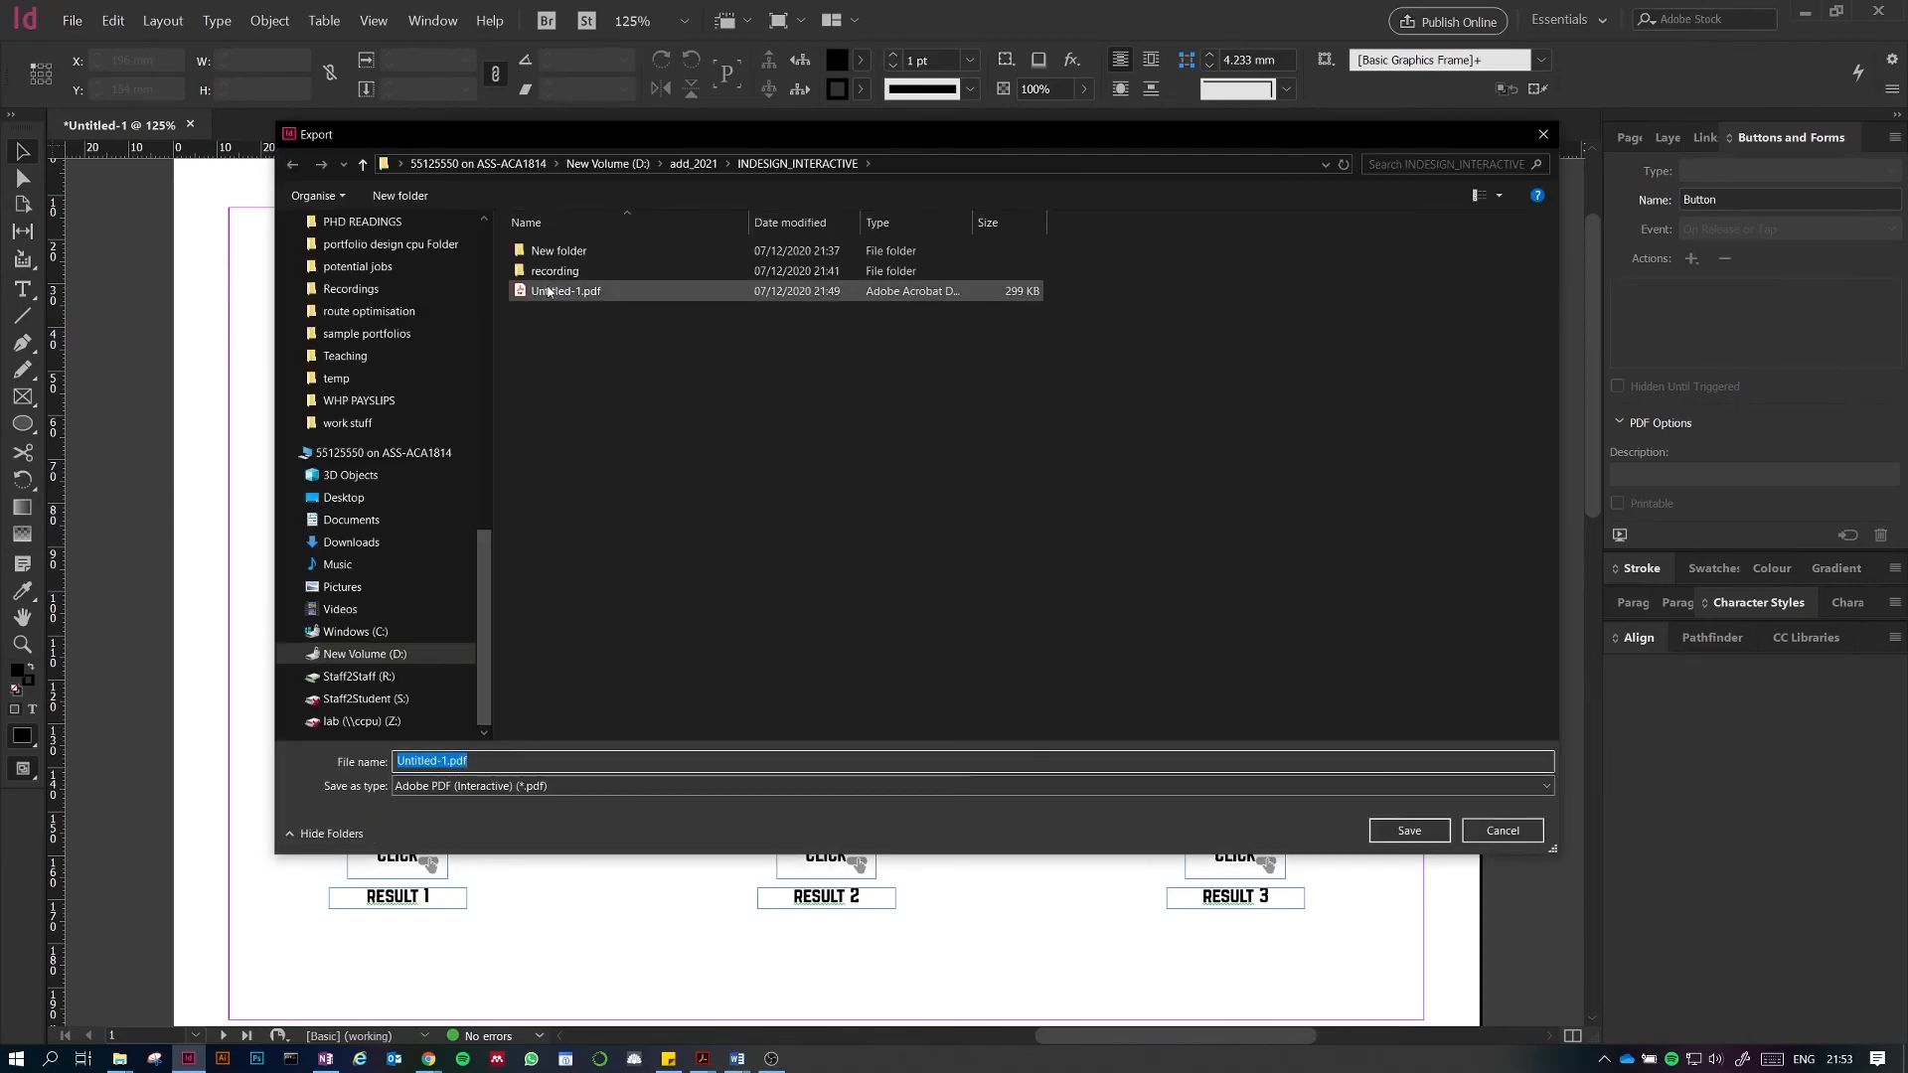
{"action": "left_click", "coordinate": [1409, 831]}
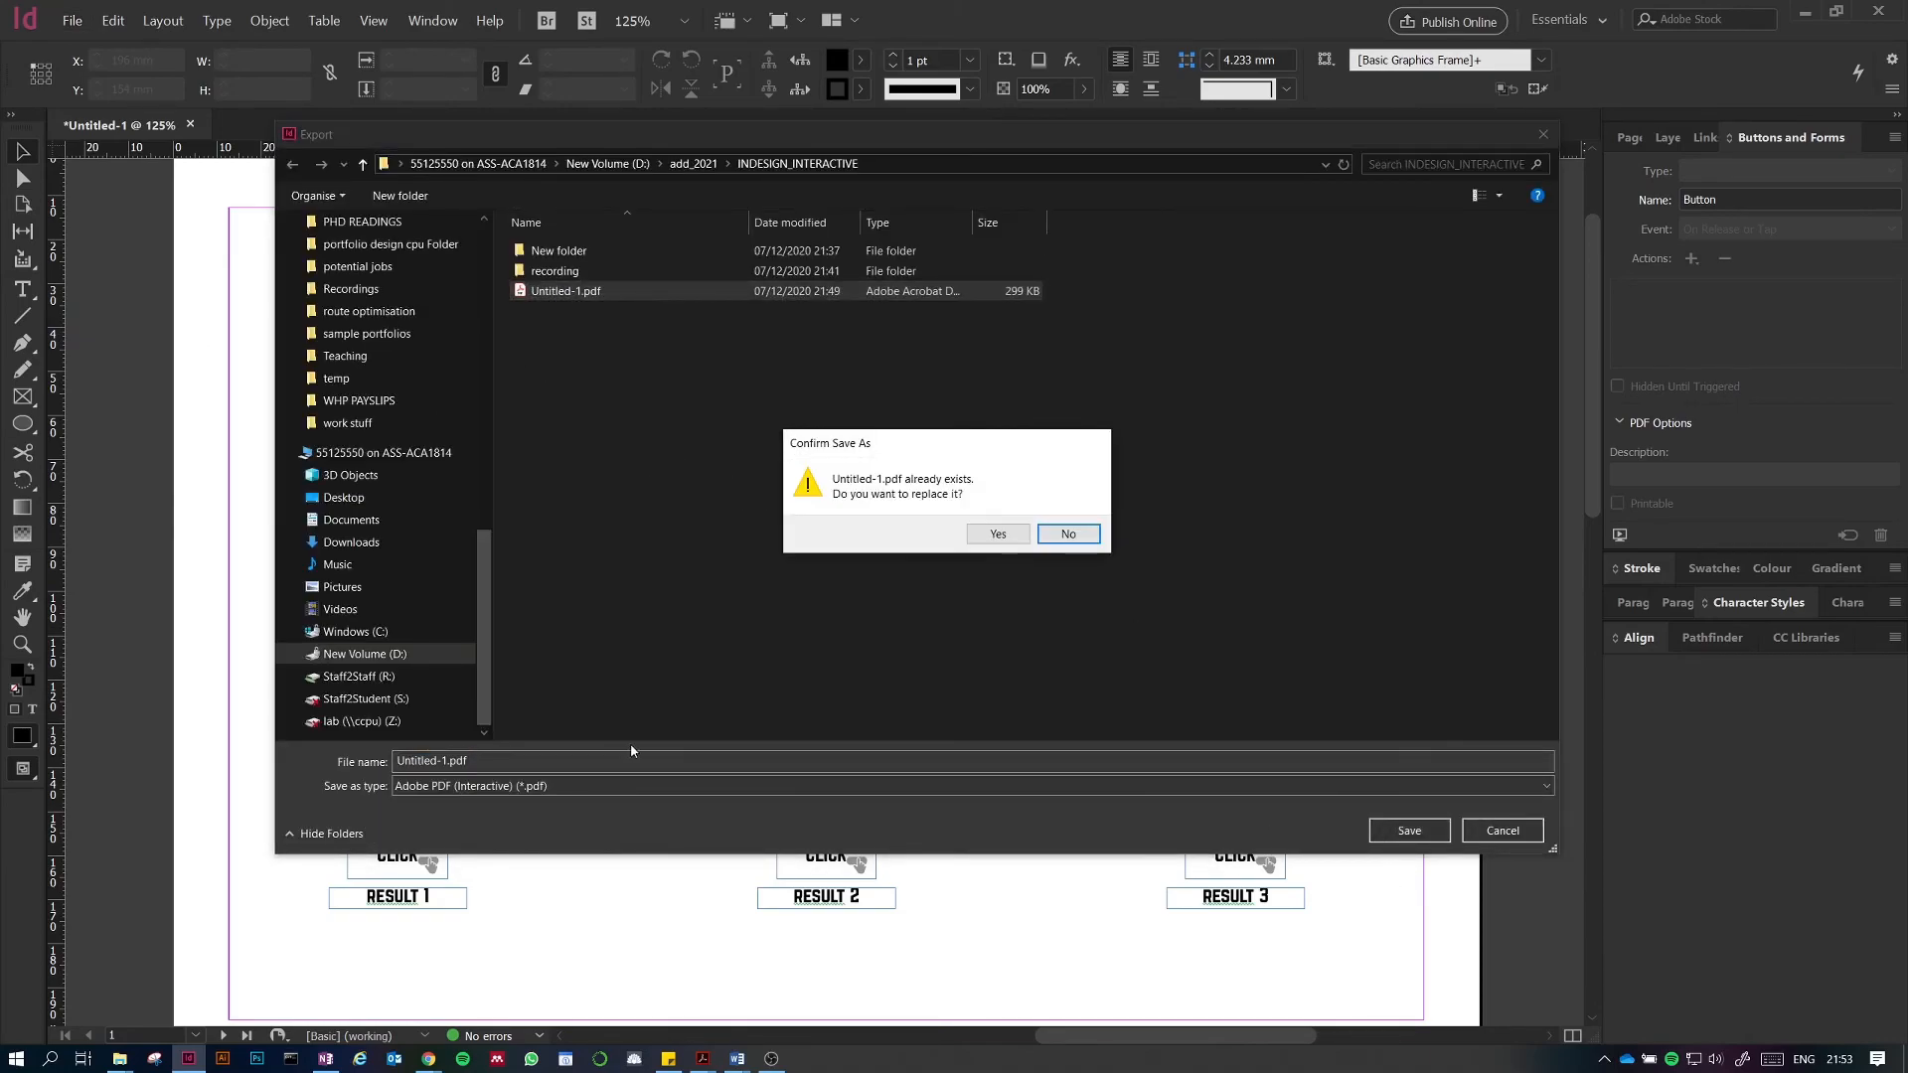
{"action": "left_click", "coordinate": [1001, 535]}
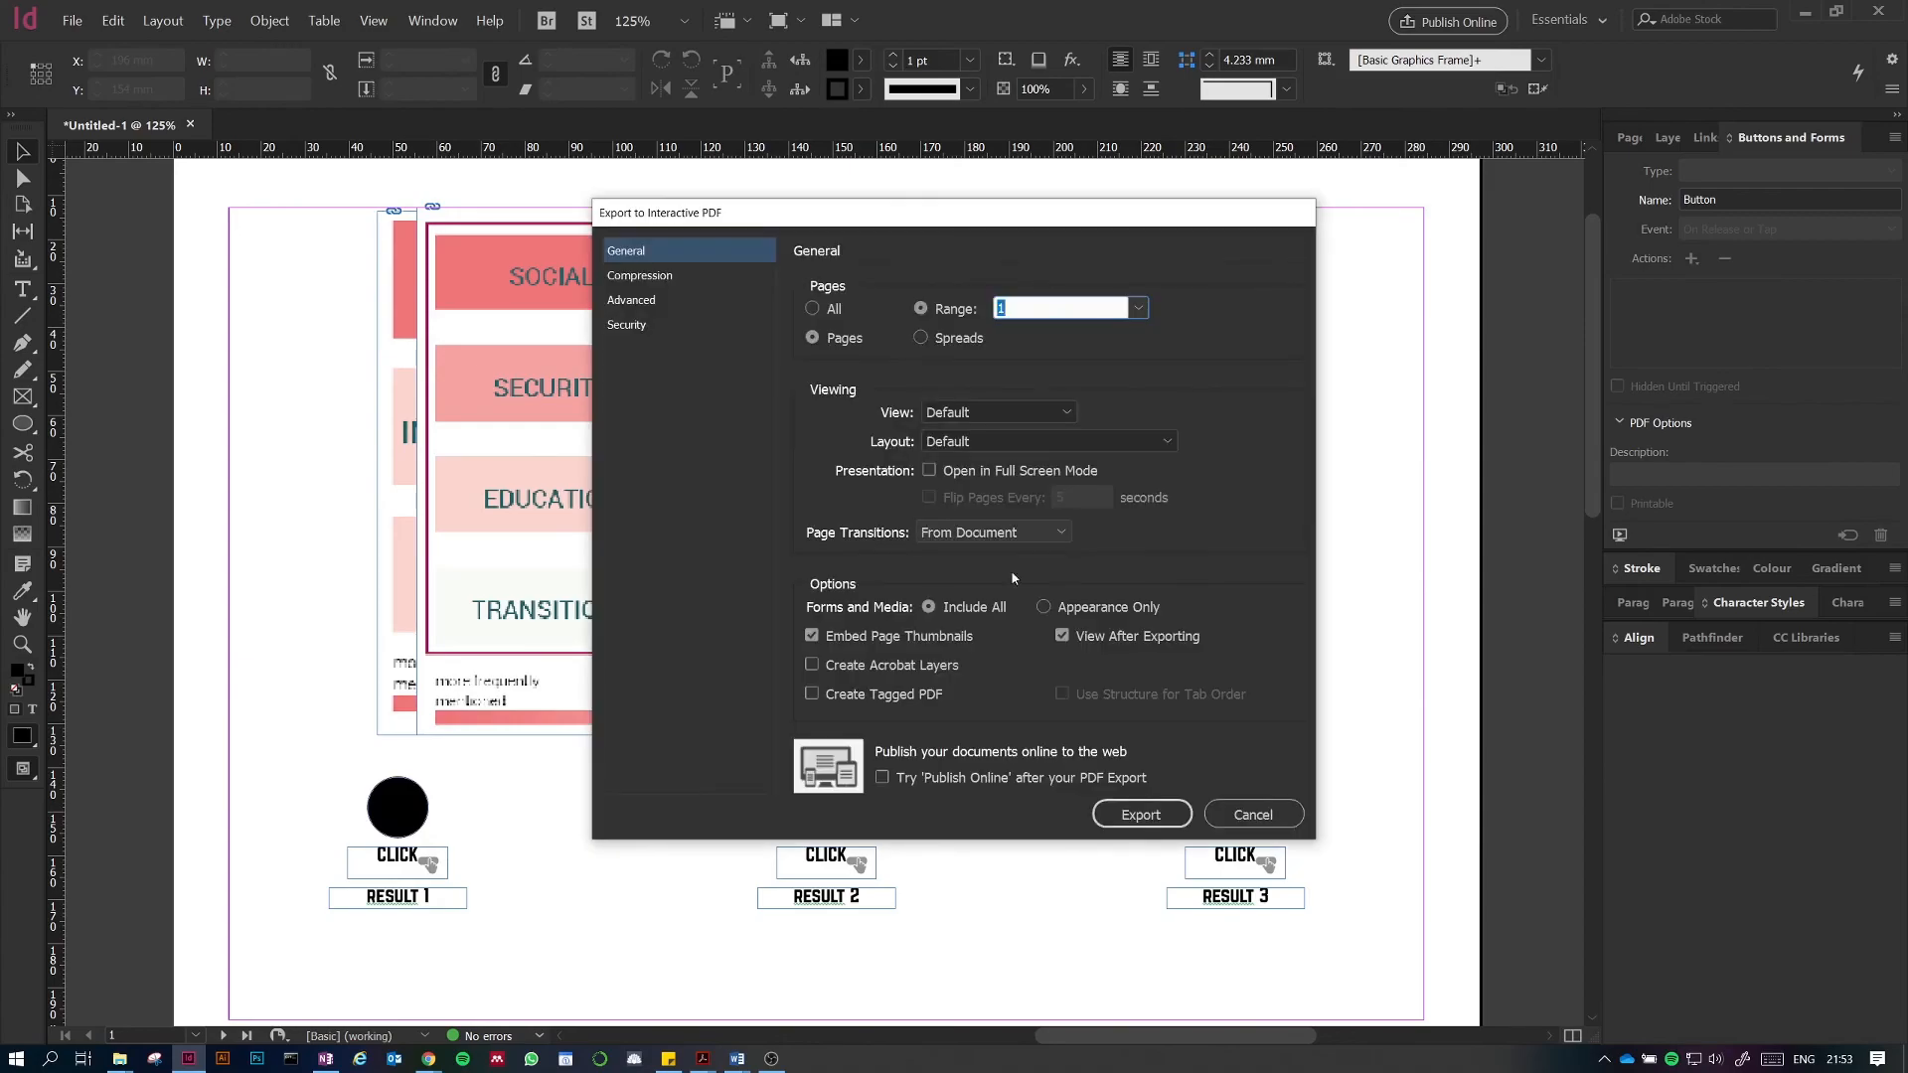
{"action": "left_click", "coordinate": [1157, 821]}
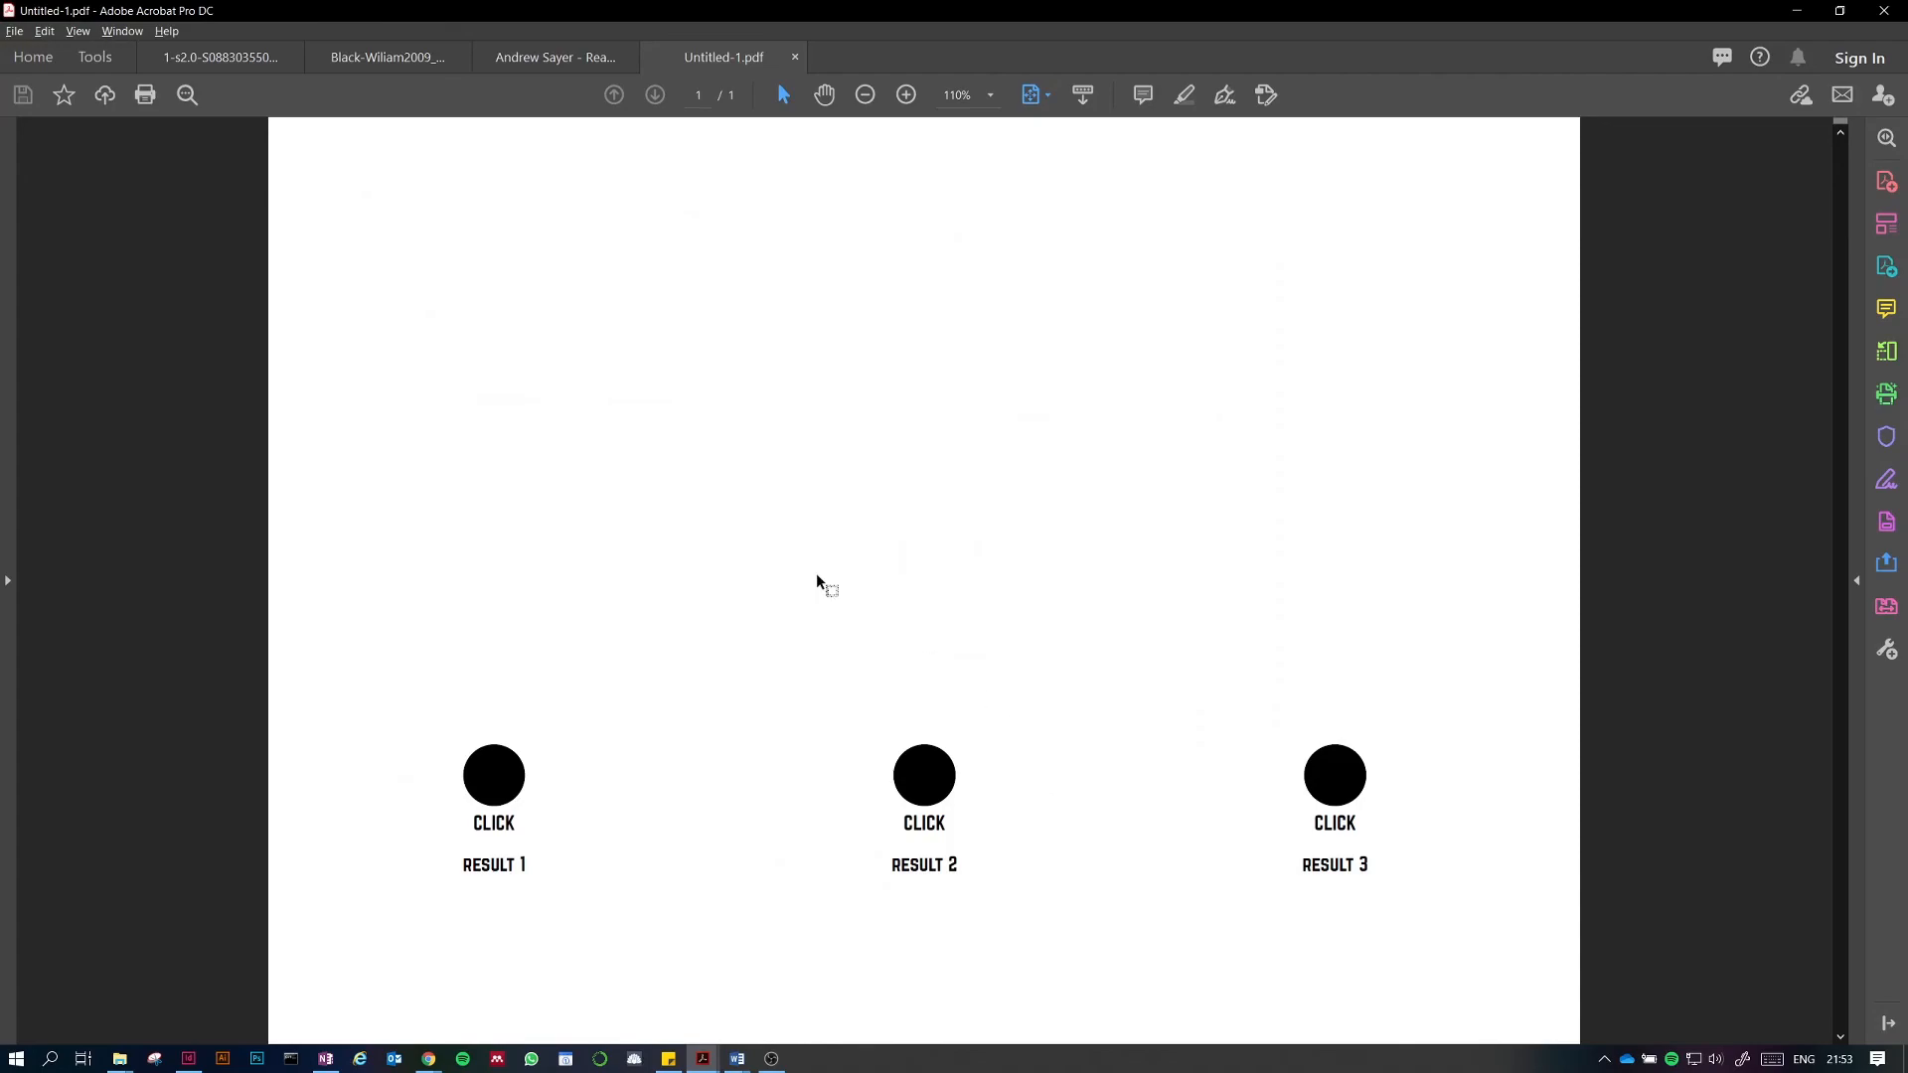
Step: Test the RESULT 1, 2 and 3 CLICK buttons in the exported PDF to see which diagram each shows
{"action": "left_click", "coordinate": [508, 778]}
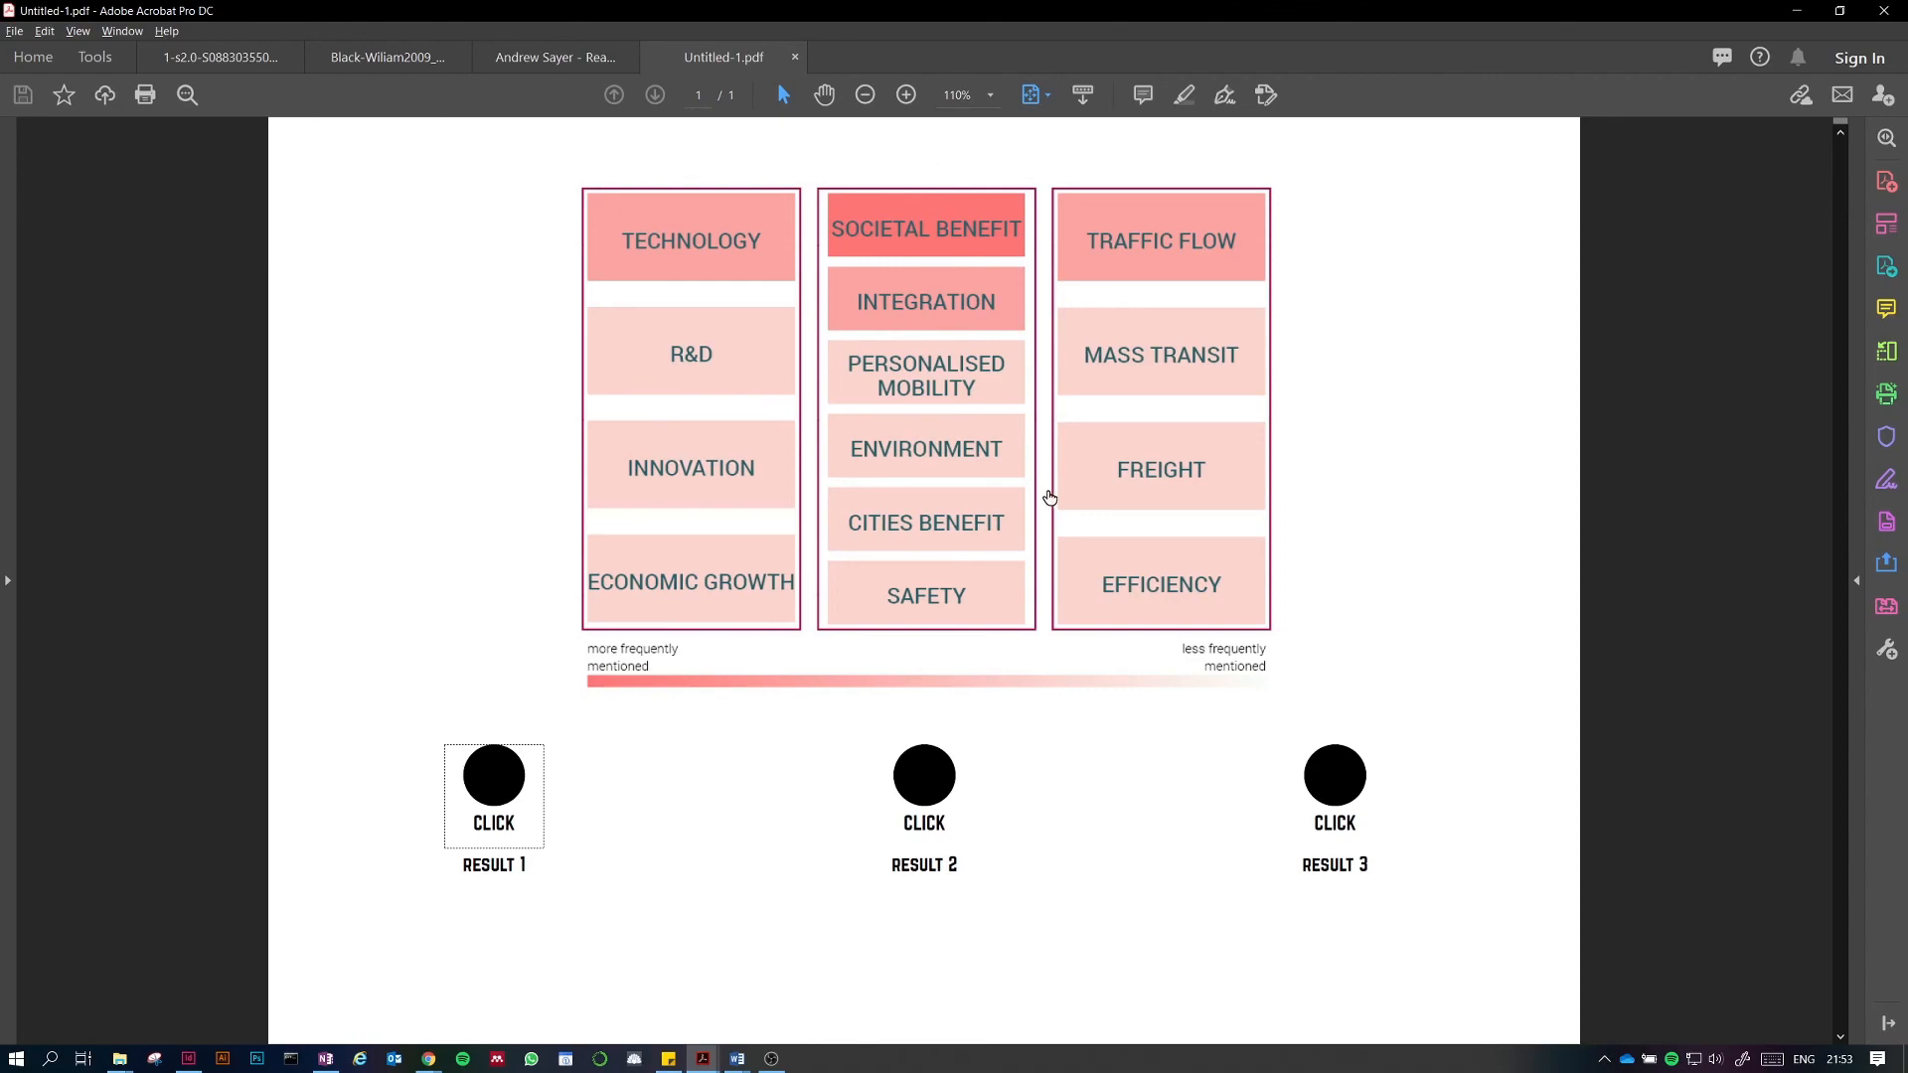
{"action": "left_click", "coordinate": [931, 743]}
{"action": "left_click", "coordinate": [1345, 784]}
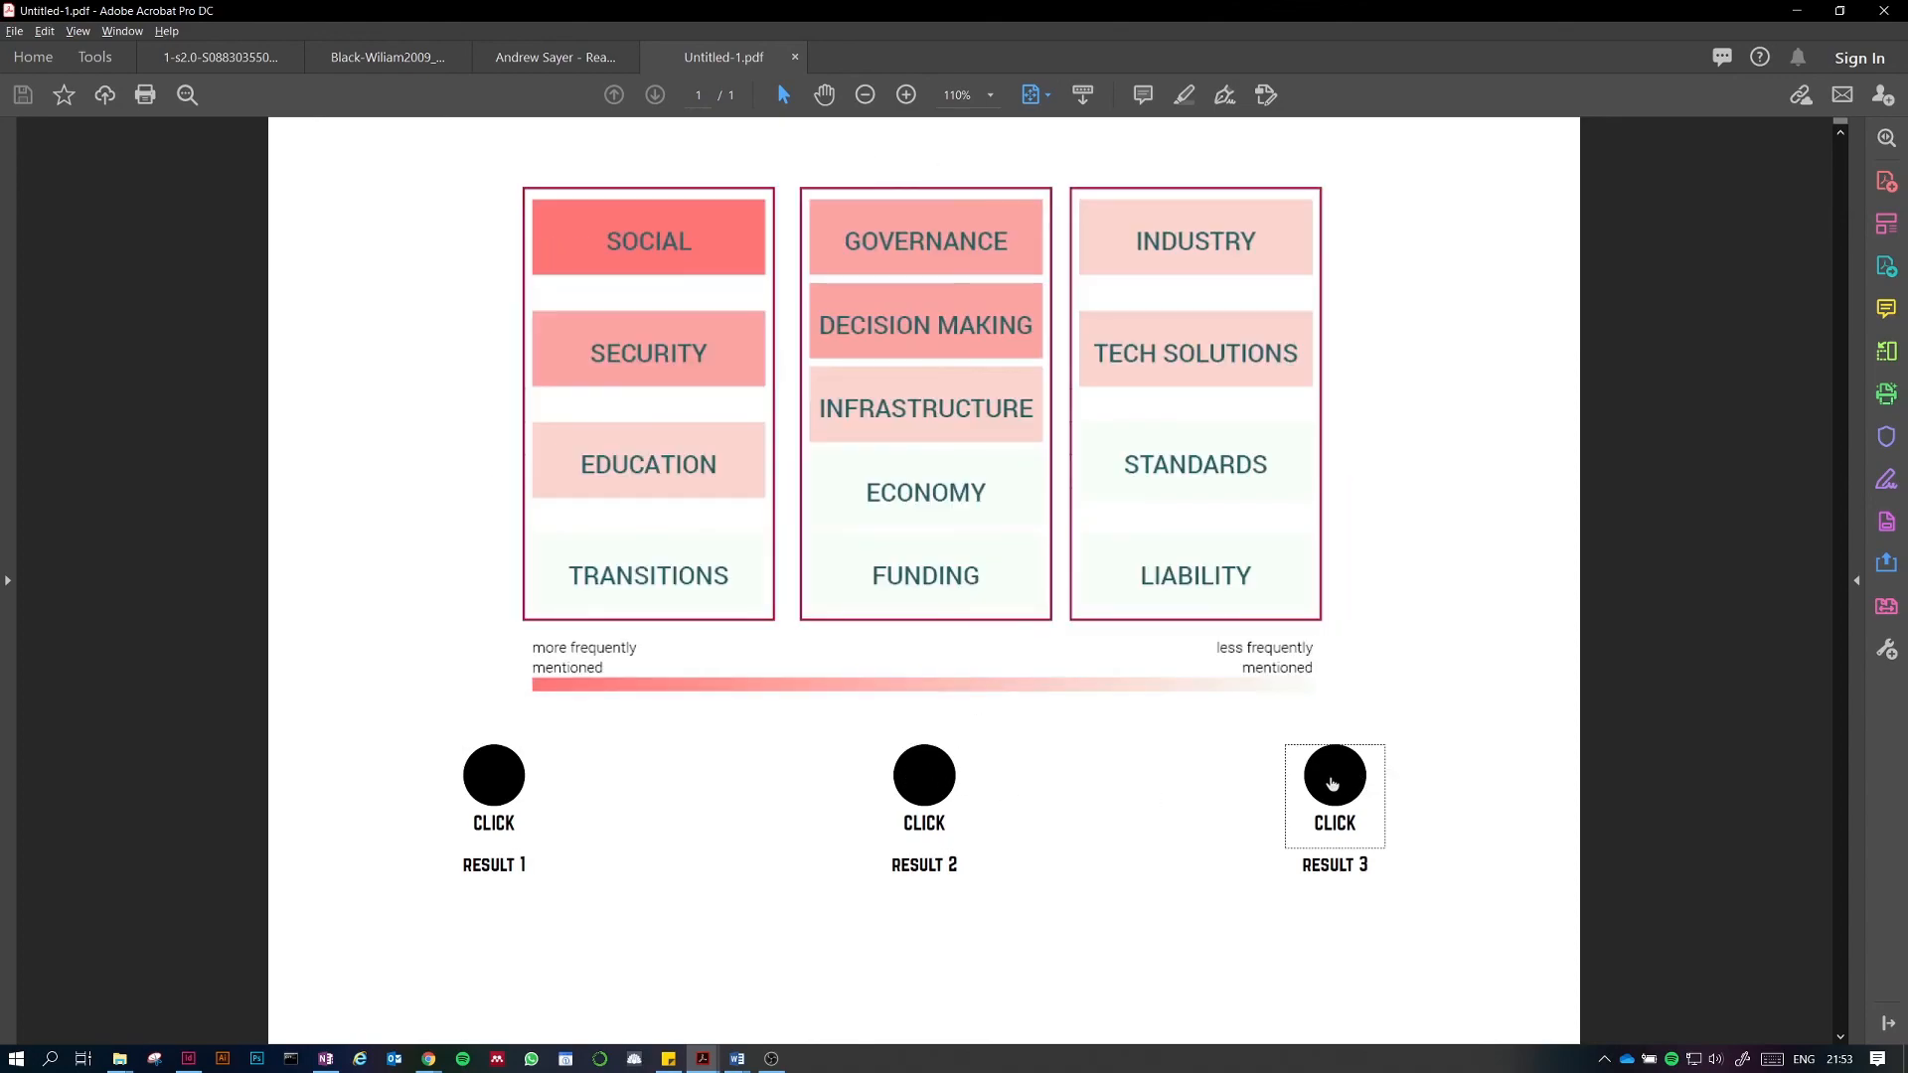
{"action": "left_click", "coordinate": [929, 785]}
{"action": "left_click", "coordinate": [503, 776]}
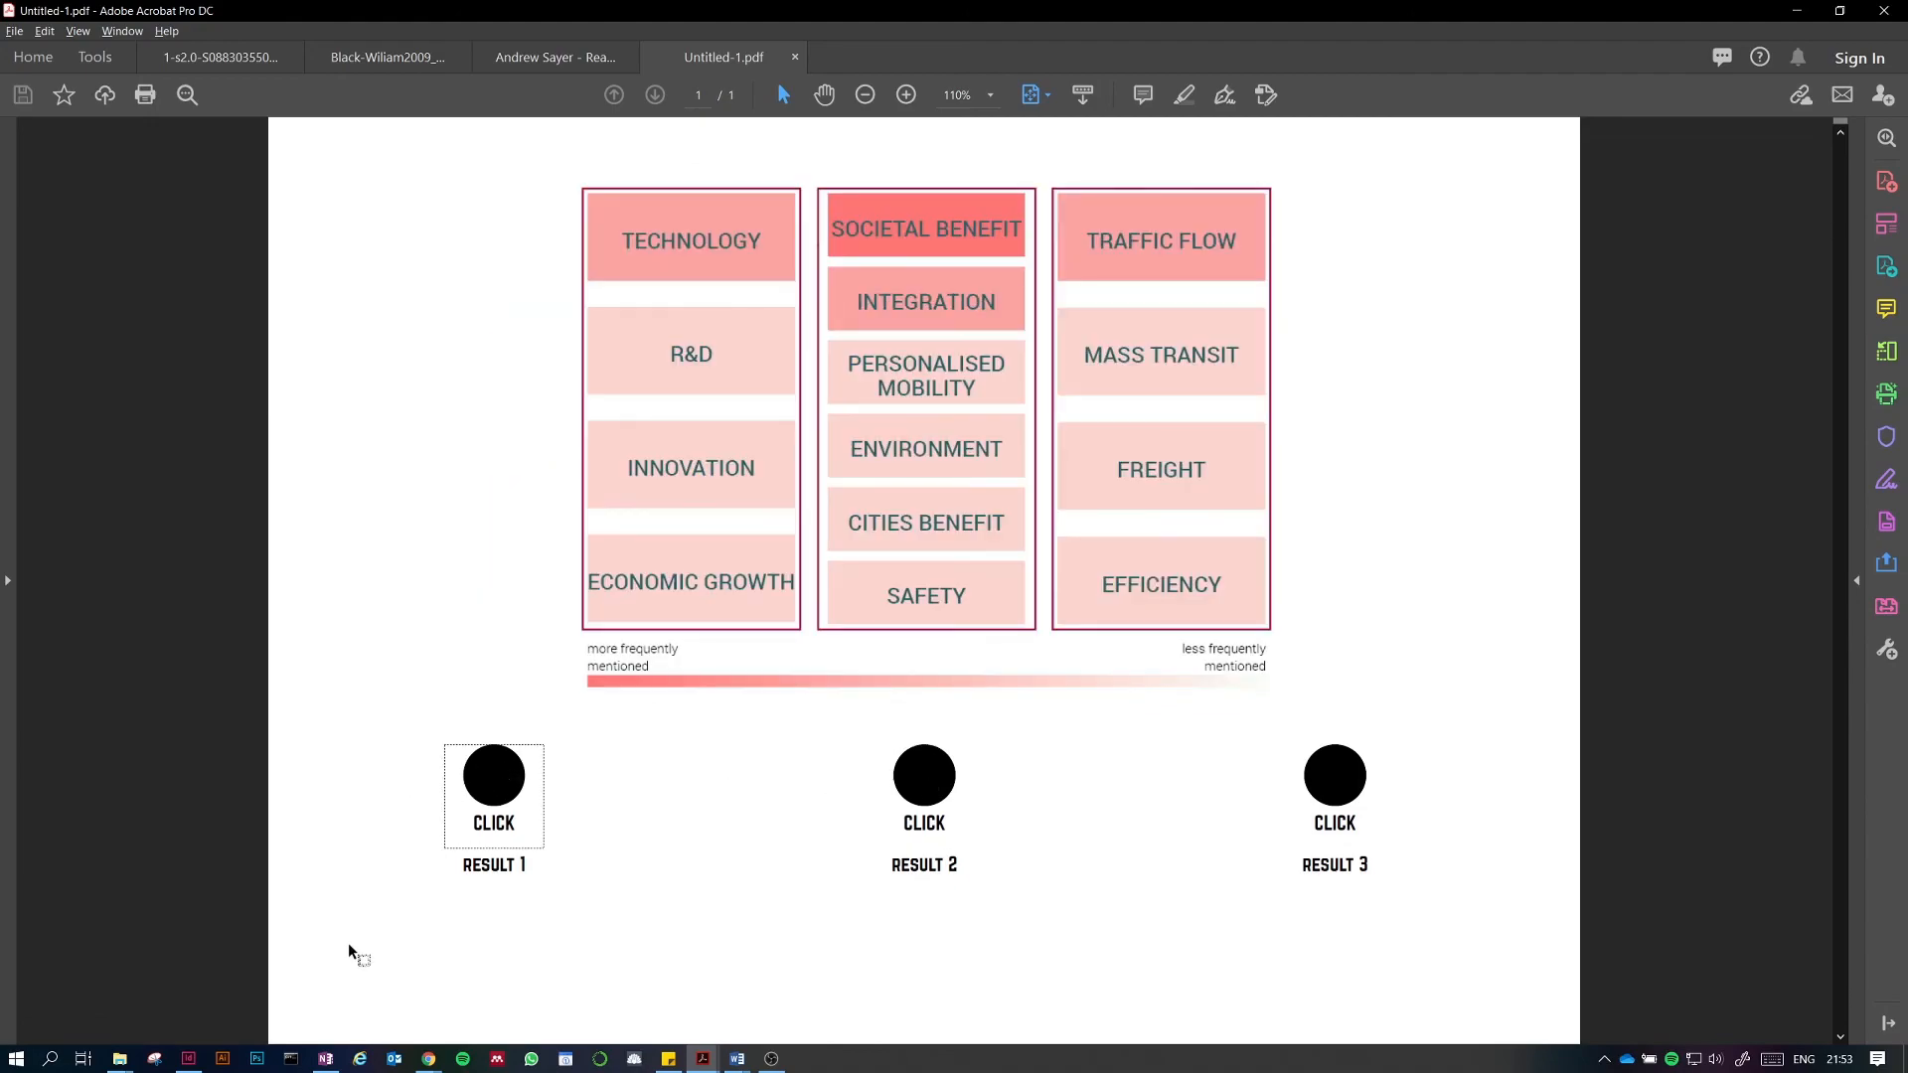
Step: Switch briefly to the InDesign document and back, then click through all three CLICK buttons in the PDF again
{"action": "left_click", "coordinate": [188, 1058]}
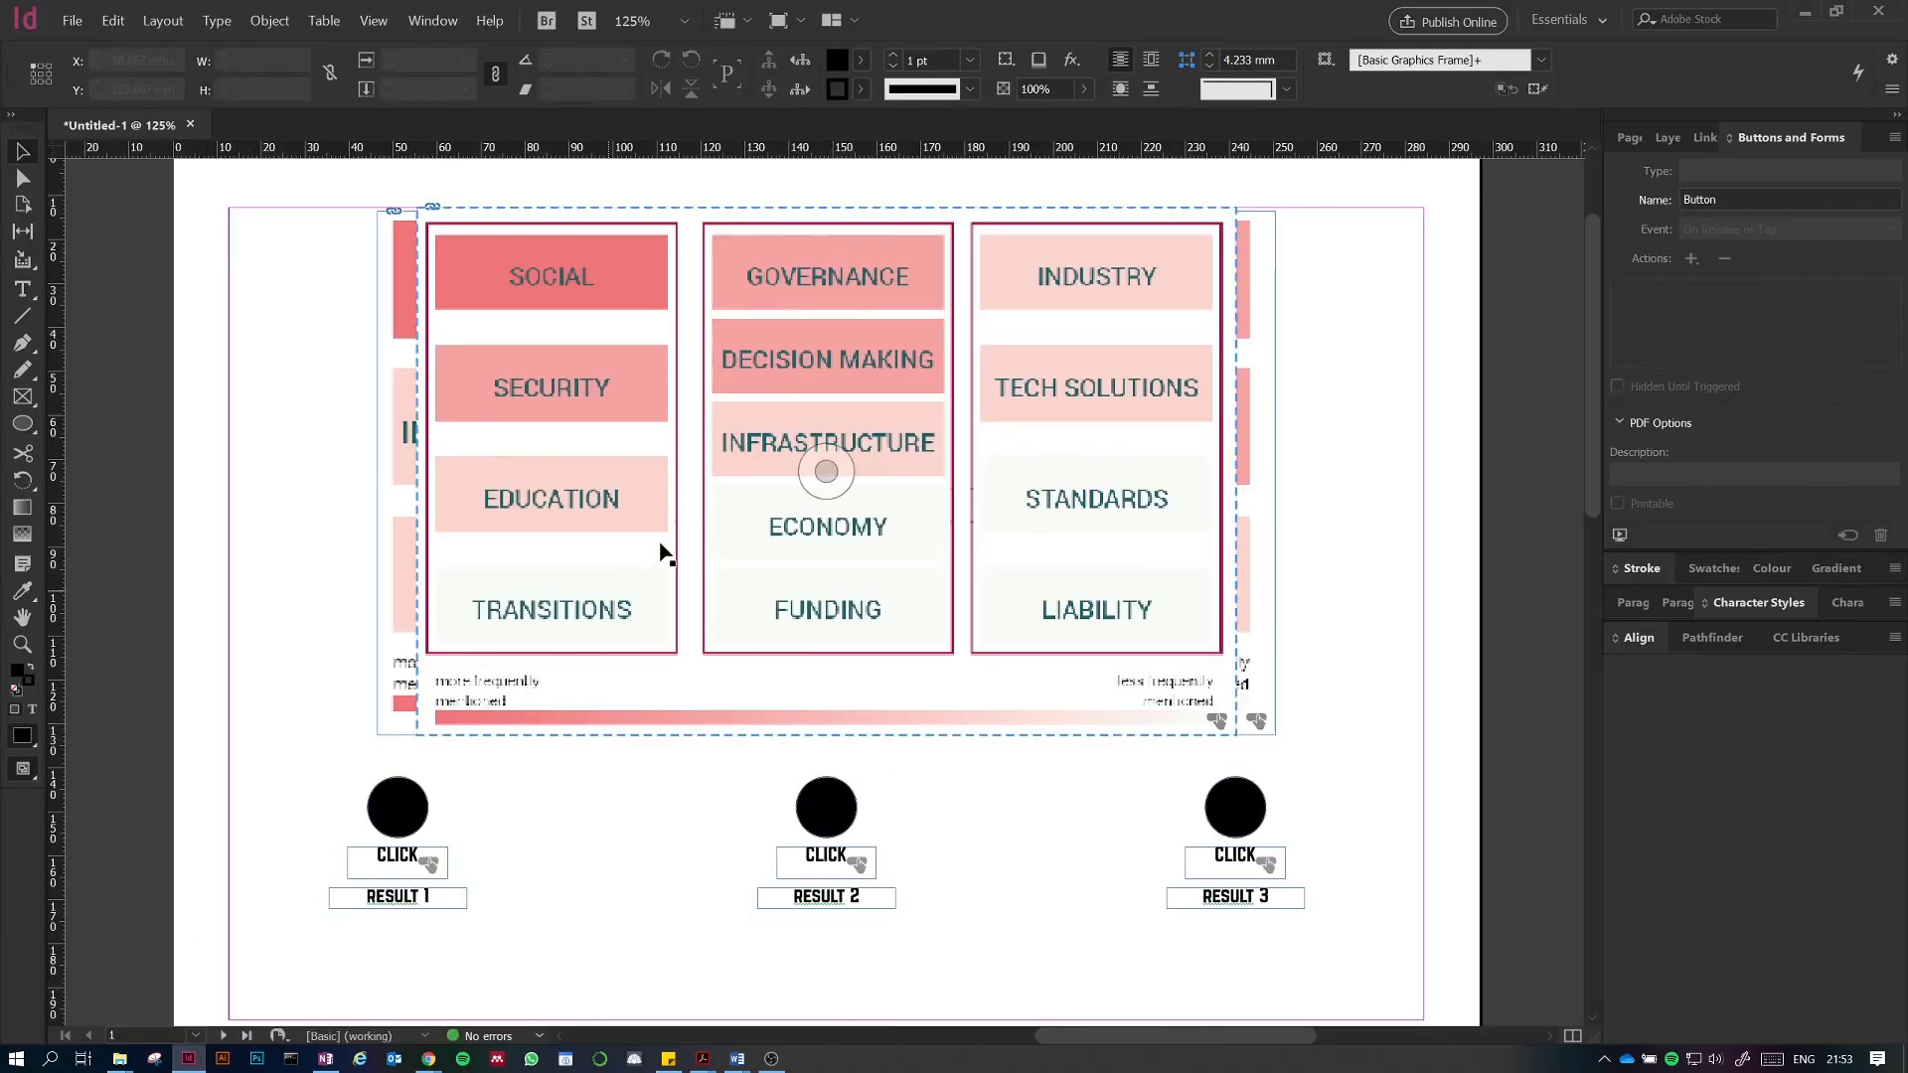
{"action": "key", "text": "alt+Tab"}
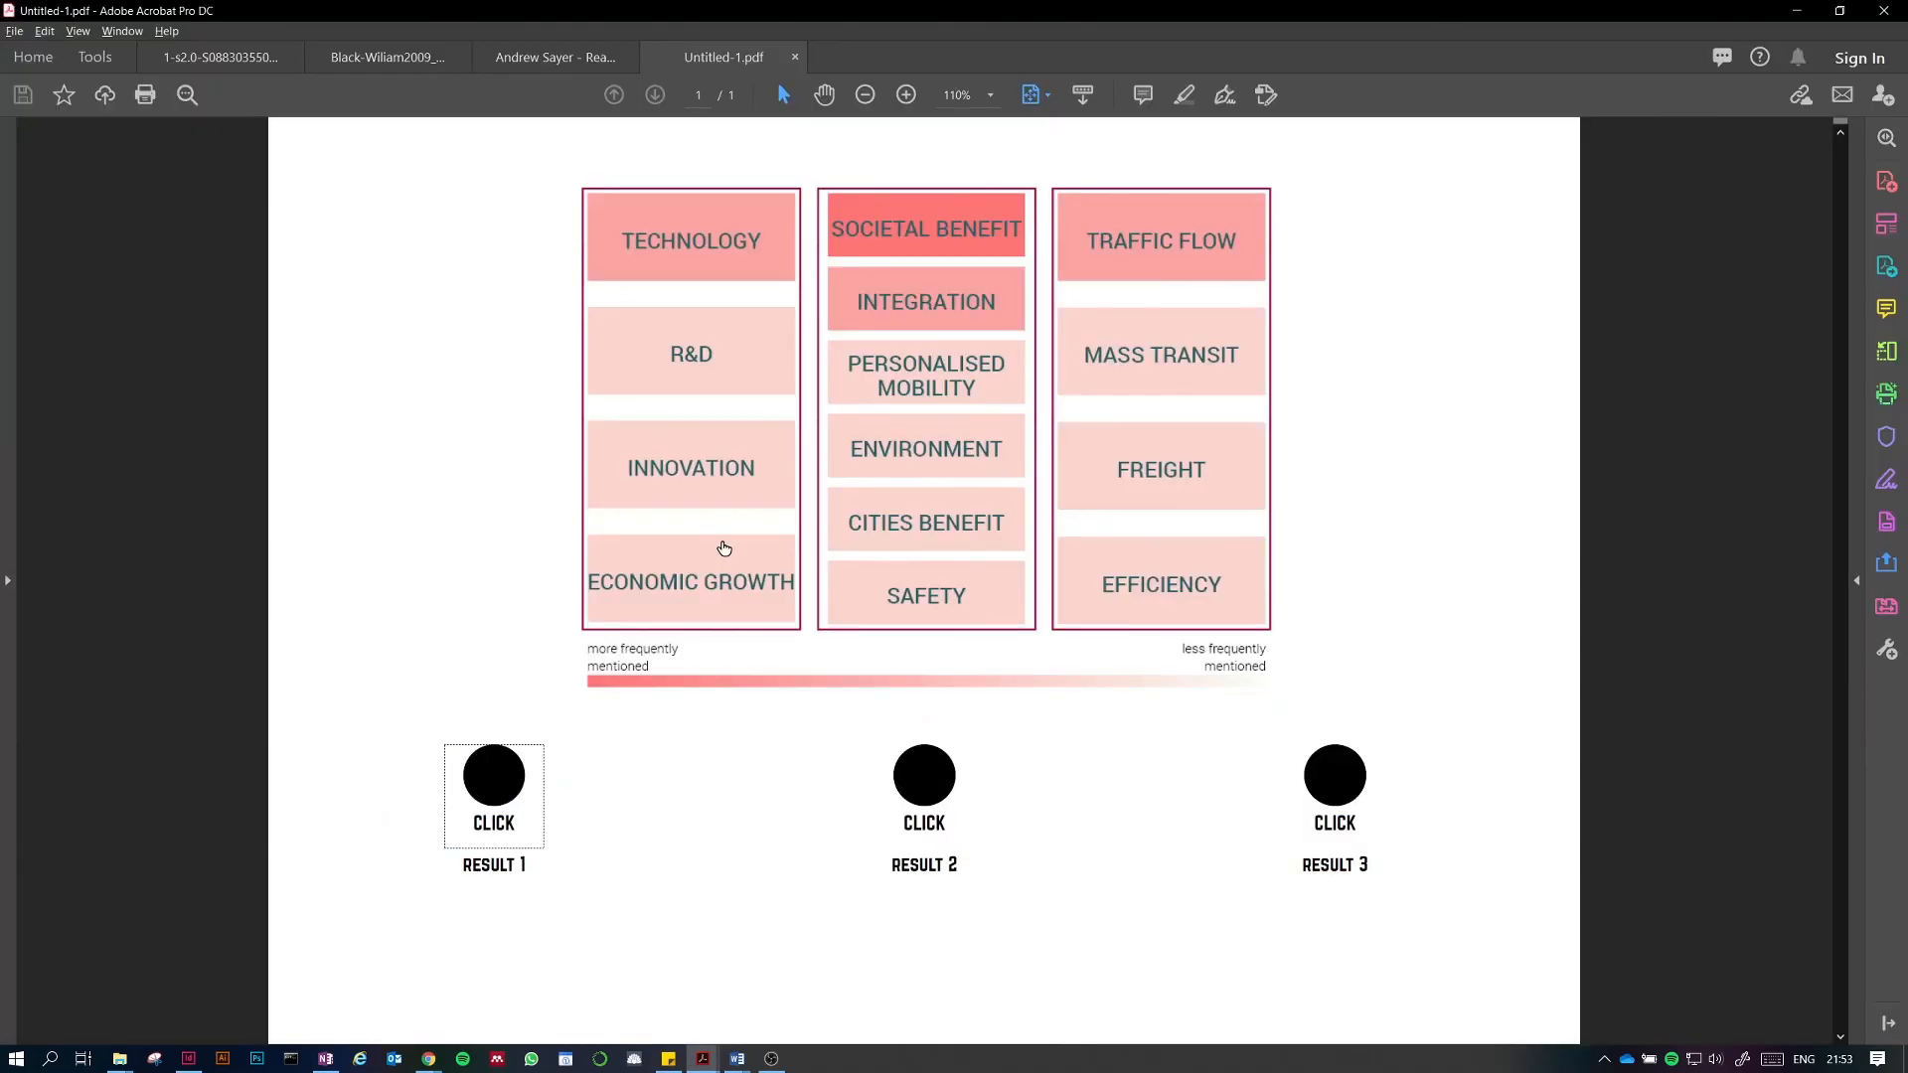
{"action": "left_click", "coordinate": [904, 788]}
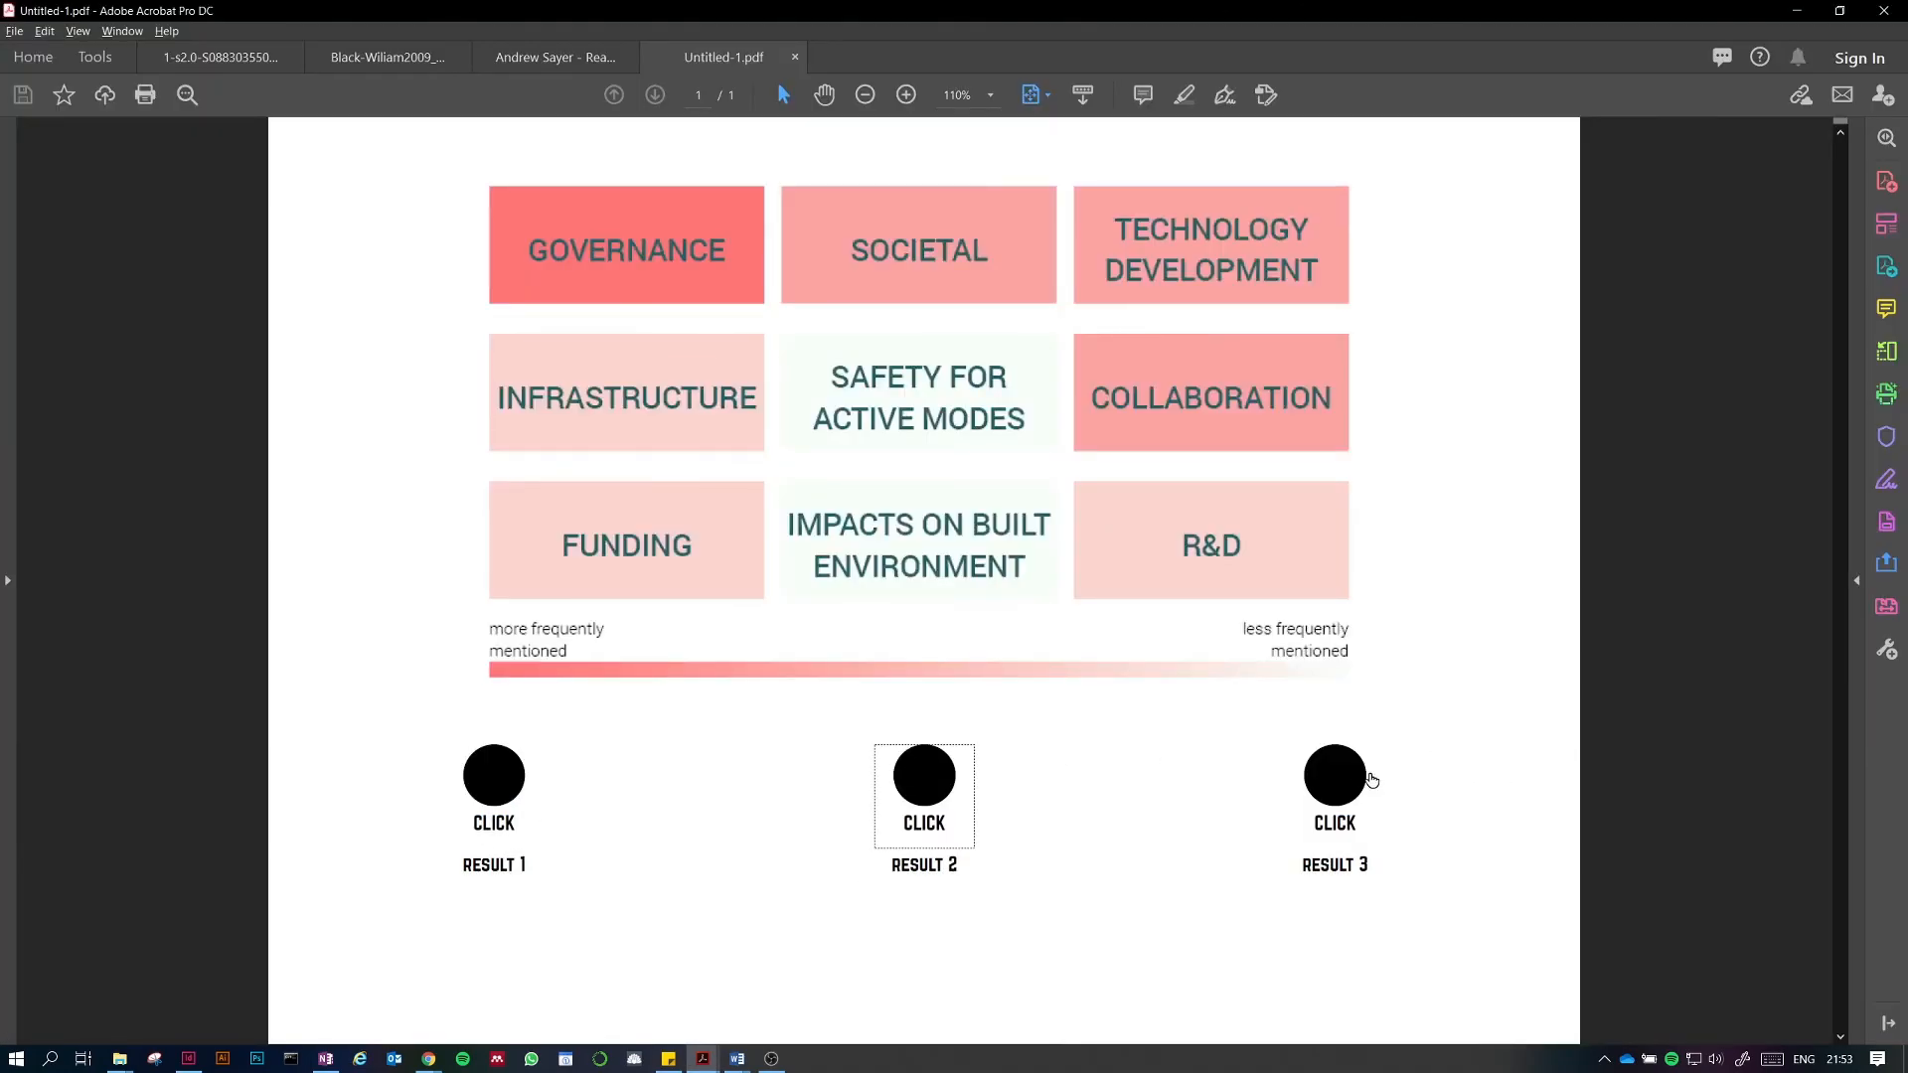
{"action": "left_click", "coordinate": [1316, 780]}
{"action": "left_click", "coordinate": [949, 777]}
{"action": "left_click", "coordinate": [496, 778]}
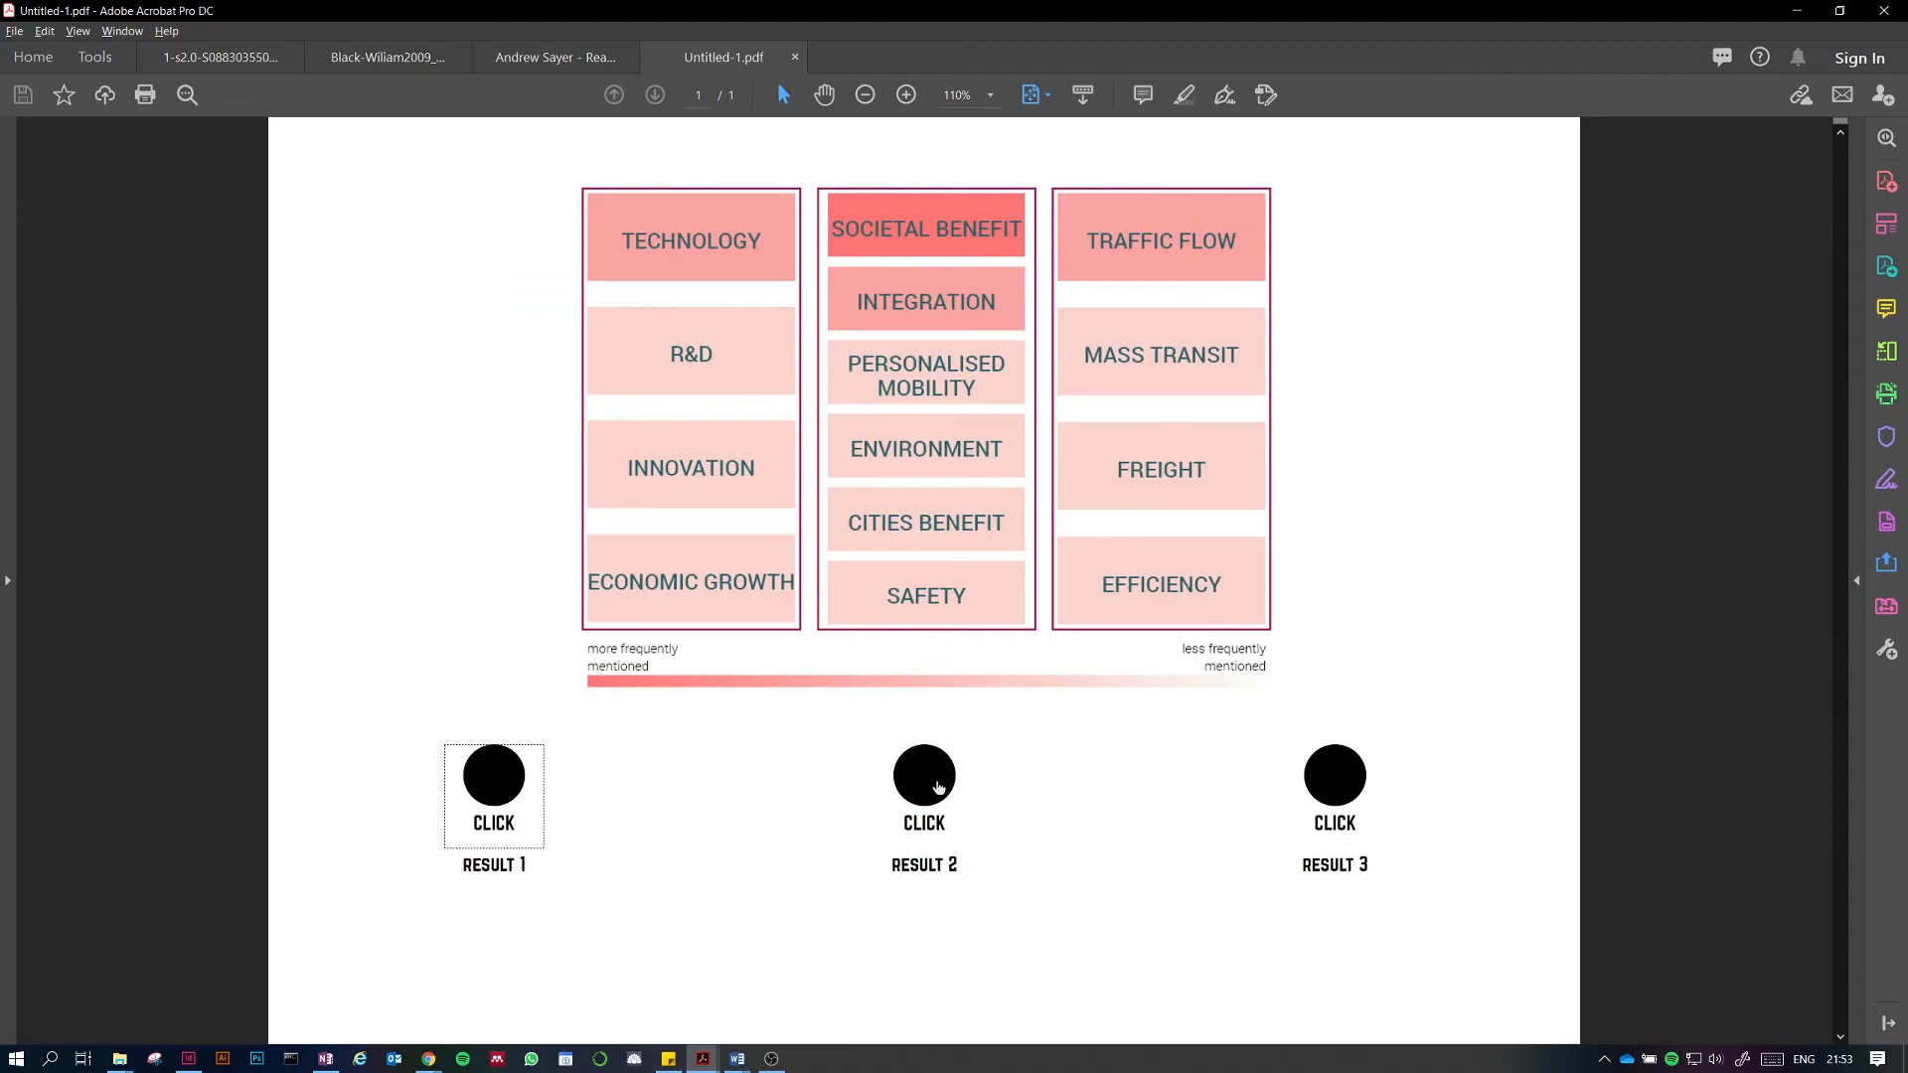
{"action": "left_click", "coordinate": [939, 785]}
{"action": "left_click", "coordinate": [1348, 778]}
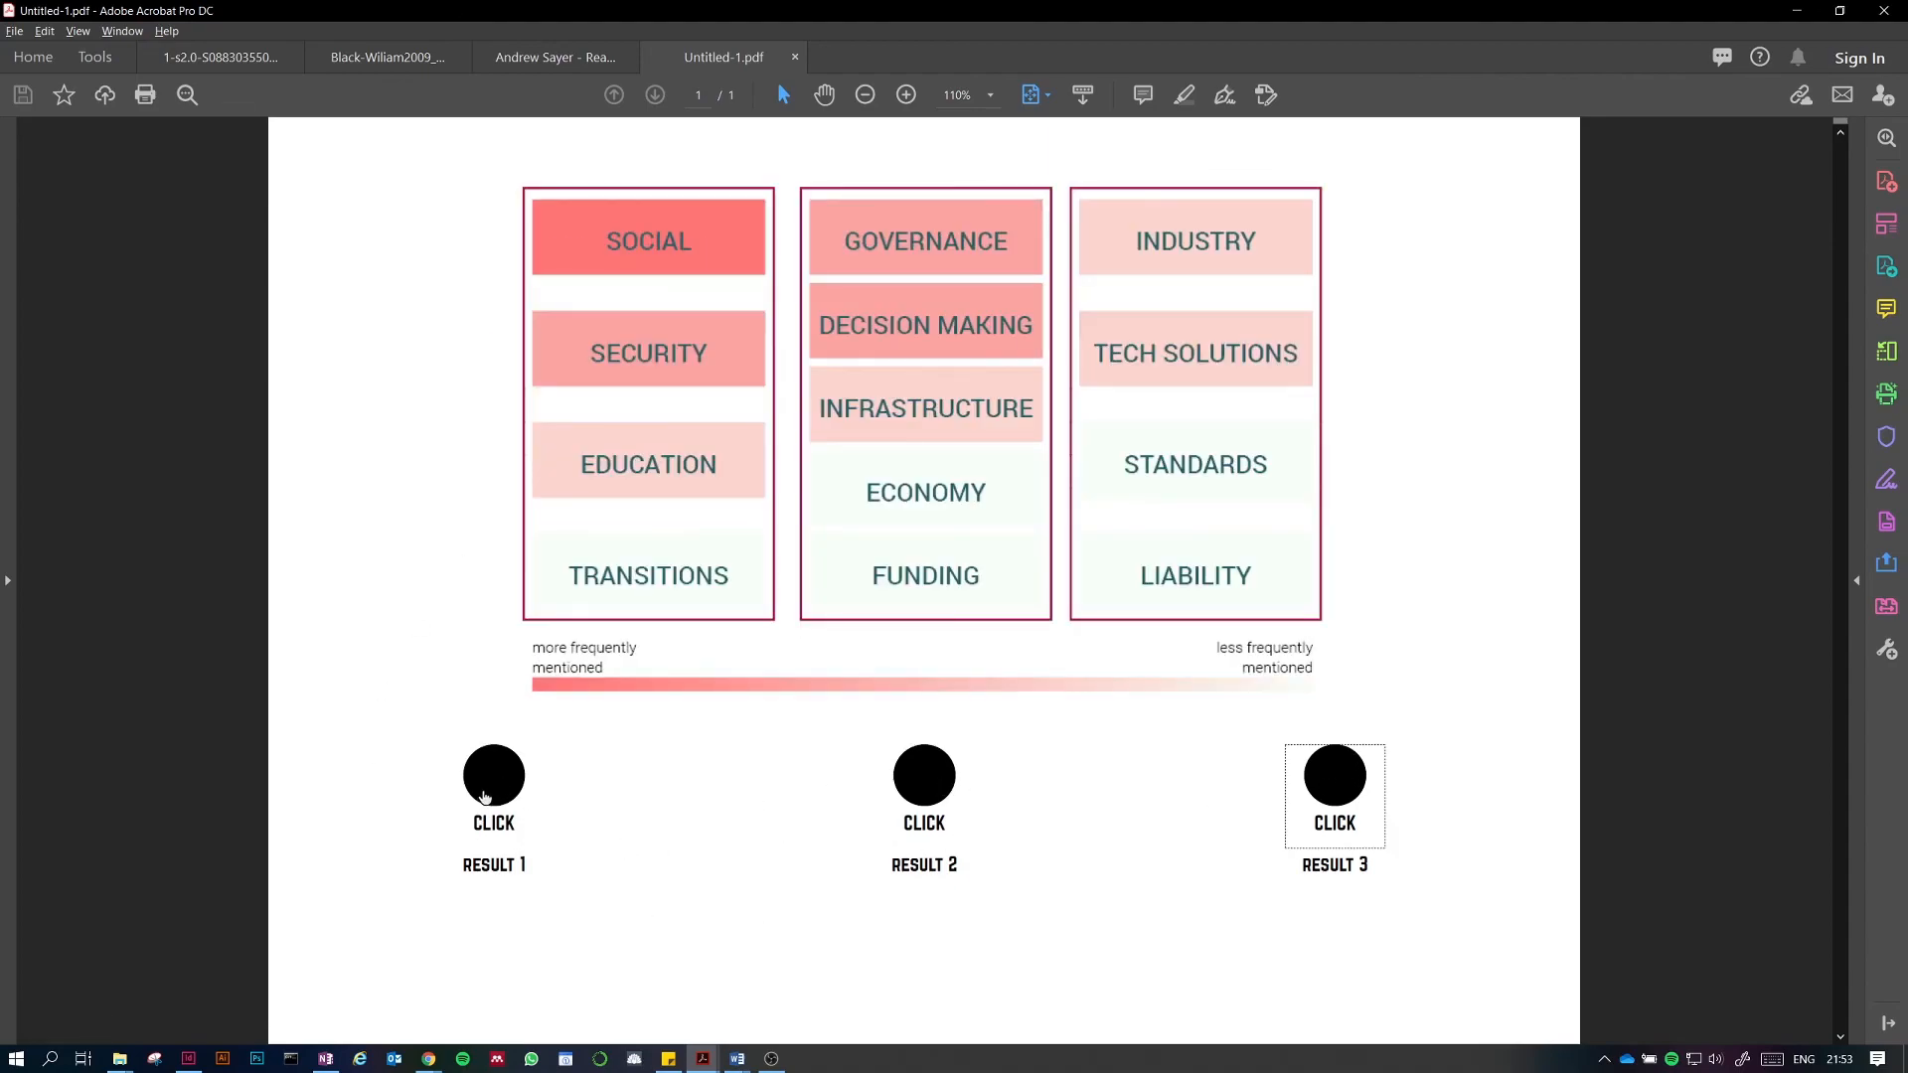
{"action": "left_click", "coordinate": [496, 780]}
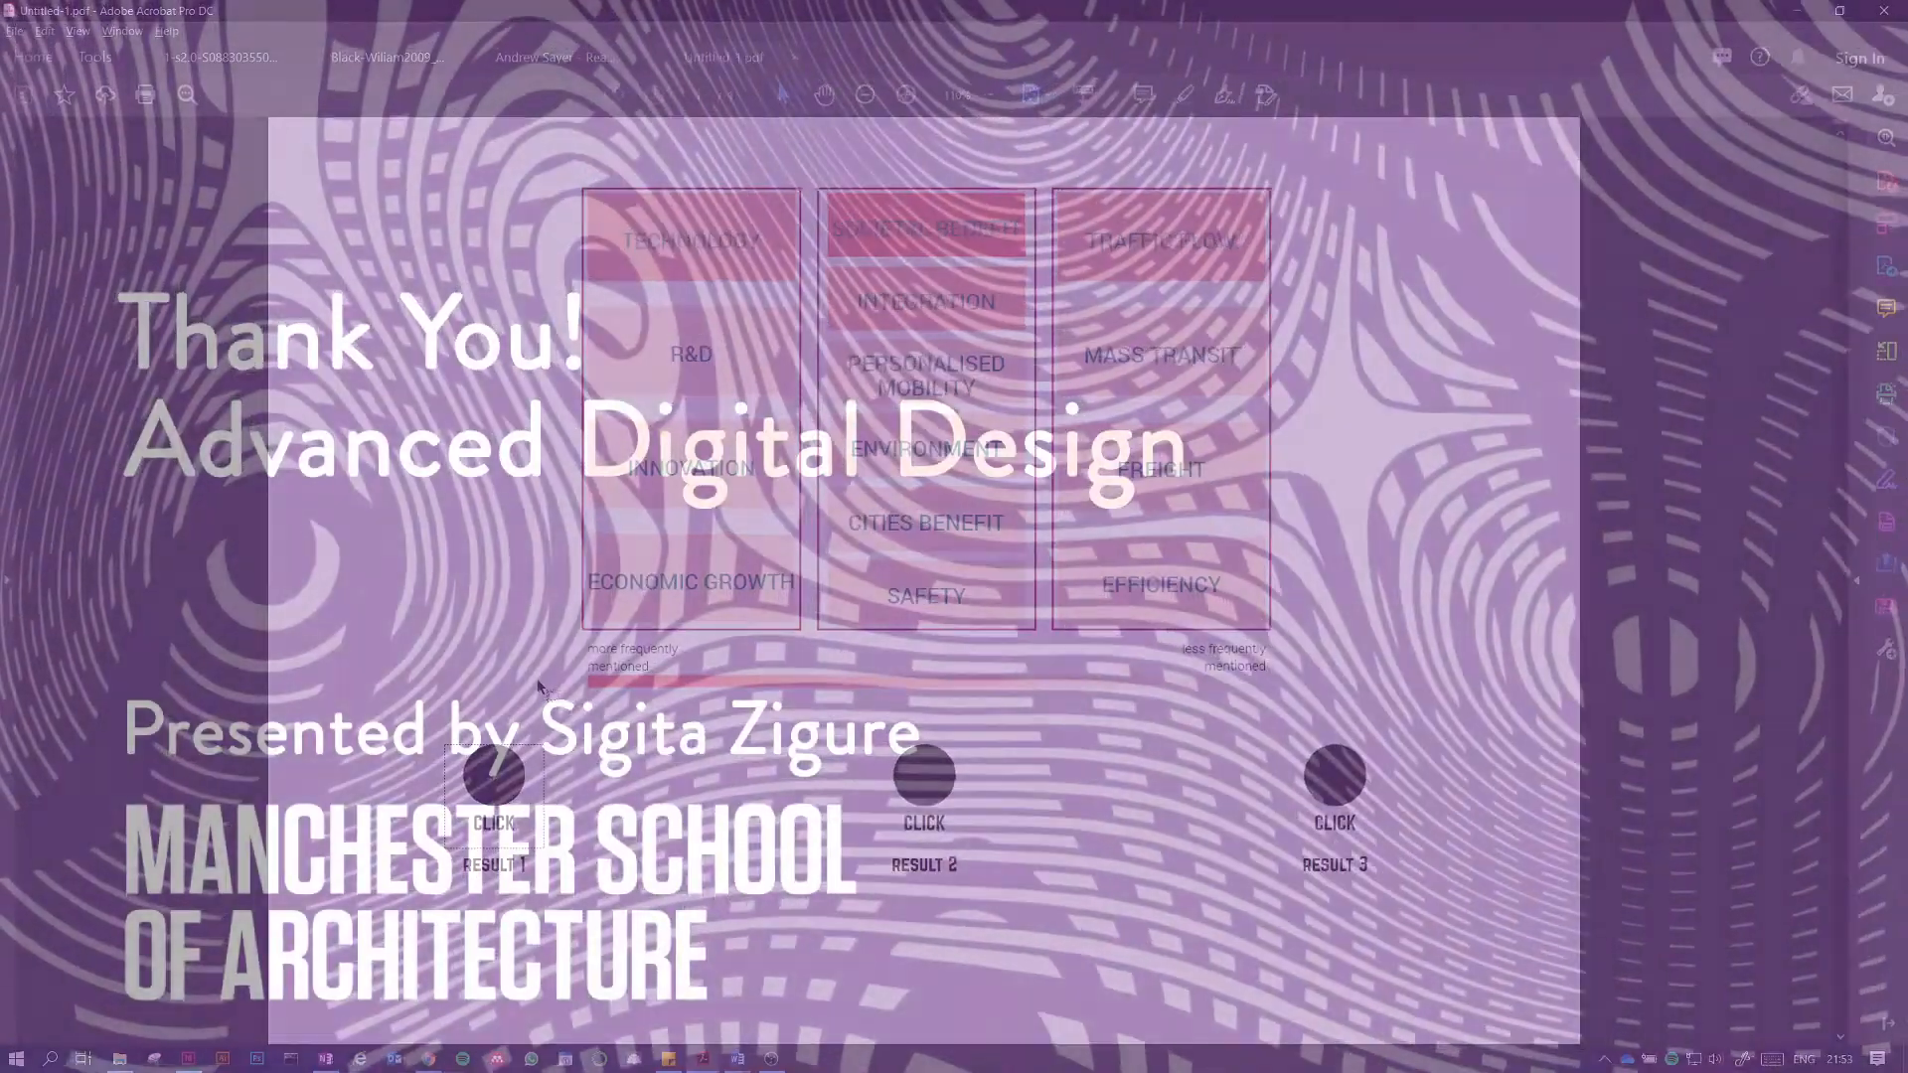